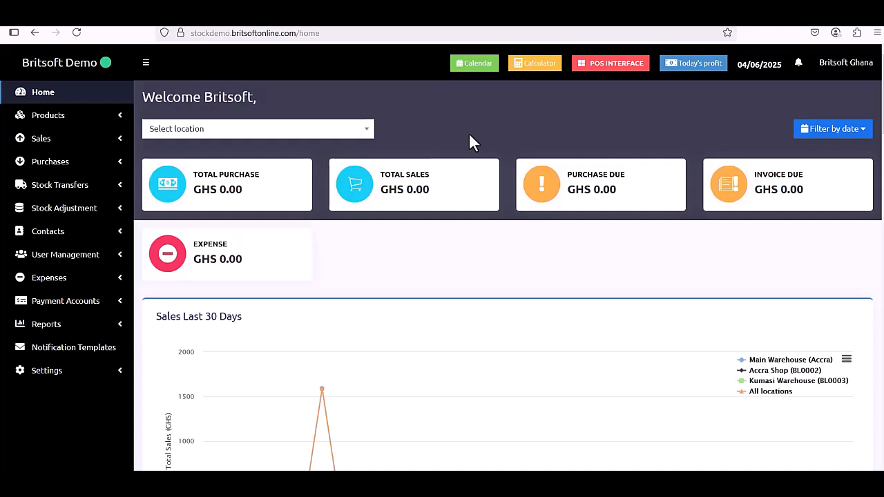
Open the POS screen from the dashboard's POS INTERFACE button.
{"action": "left_click", "coordinate": [606, 68]}
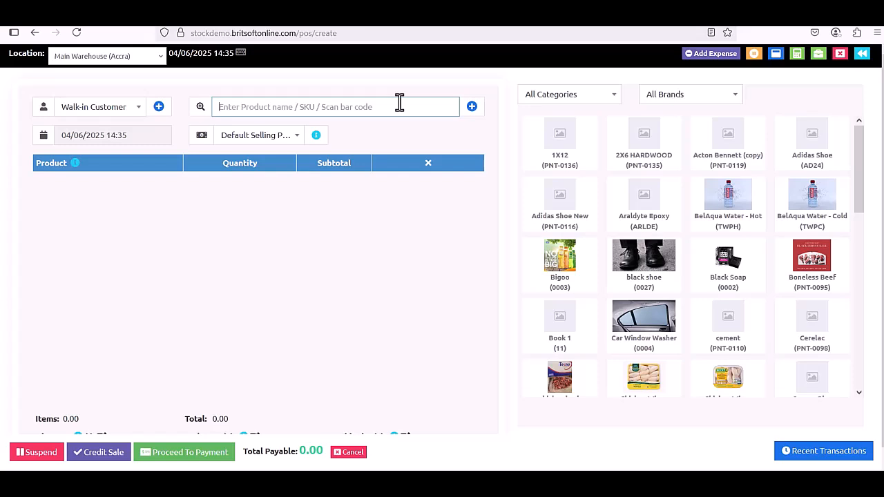
{"action": "type", "text": "ad"}
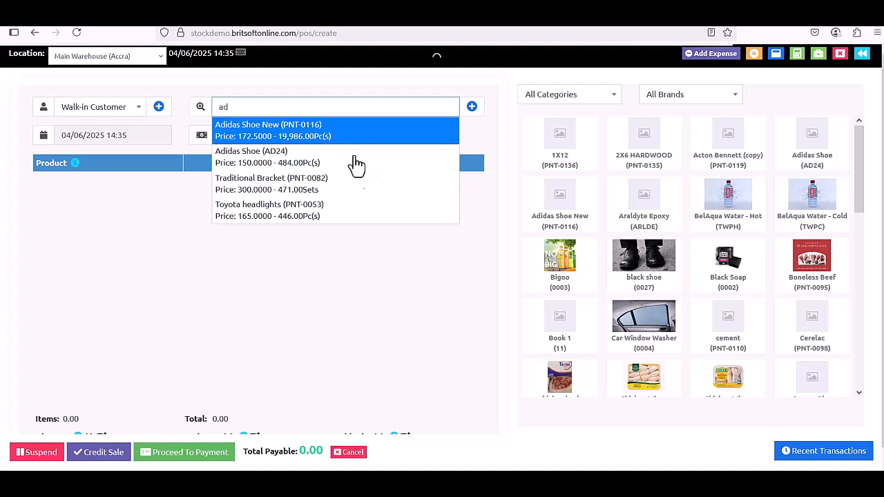
{"action": "key", "text": "Return"}
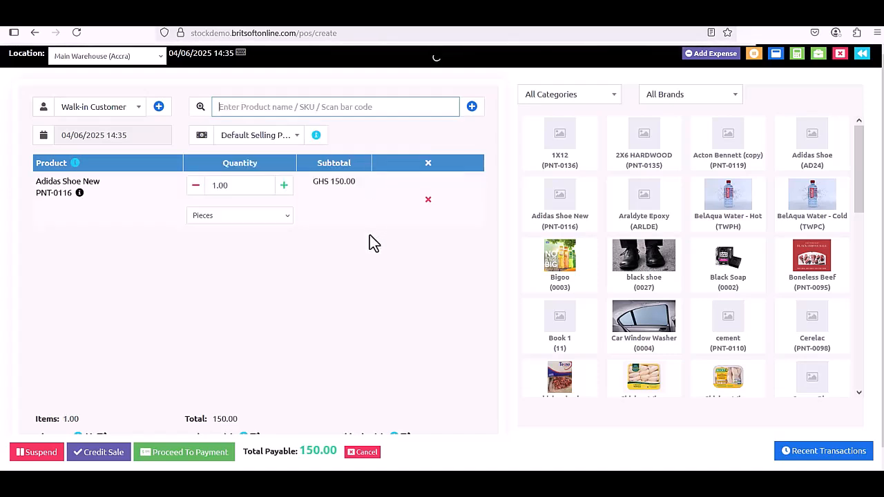
{"action": "left_click", "coordinate": [284, 185]}
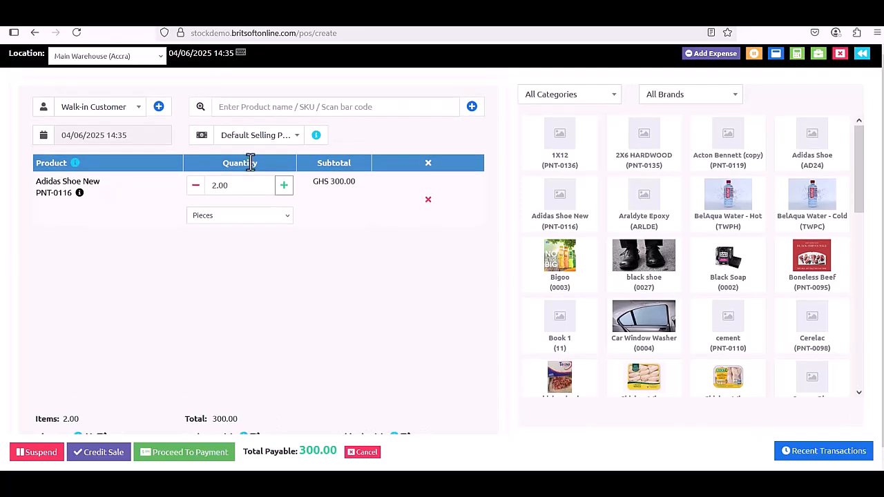
{"action": "left_click", "coordinate": [287, 145]}
{"action": "left_click", "coordinate": [288, 150]}
{"action": "left_click", "coordinate": [428, 200]}
{"action": "left_click", "coordinate": [288, 145]}
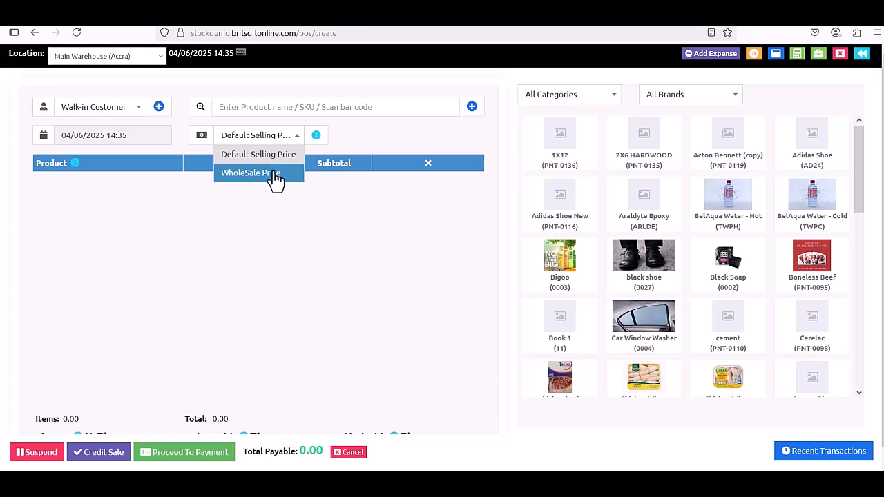
Switch to WholeSale Price and add two Adidas Shoe (AD24) at GHS 130 each, totalling 260.00.
{"action": "left_click", "coordinate": [291, 174]}
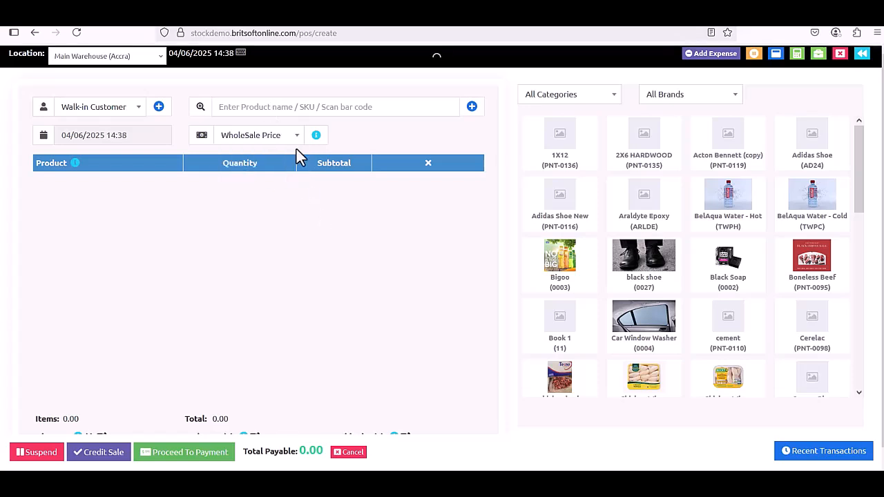
{"action": "left_click", "coordinate": [306, 107]}
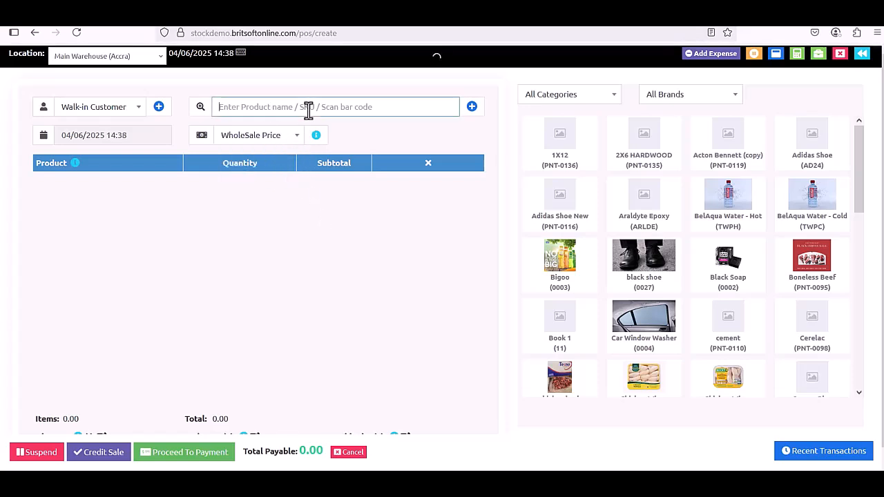
{"action": "type", "text": "adid"}
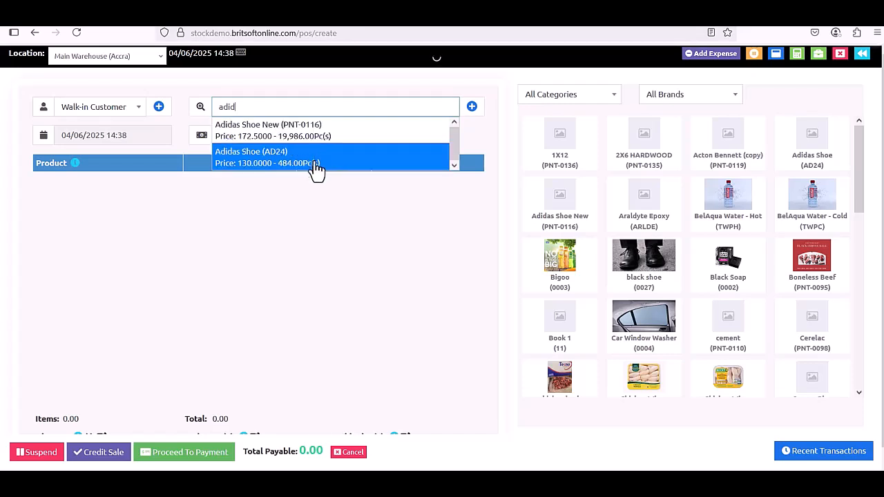
{"action": "left_click", "coordinate": [318, 163]}
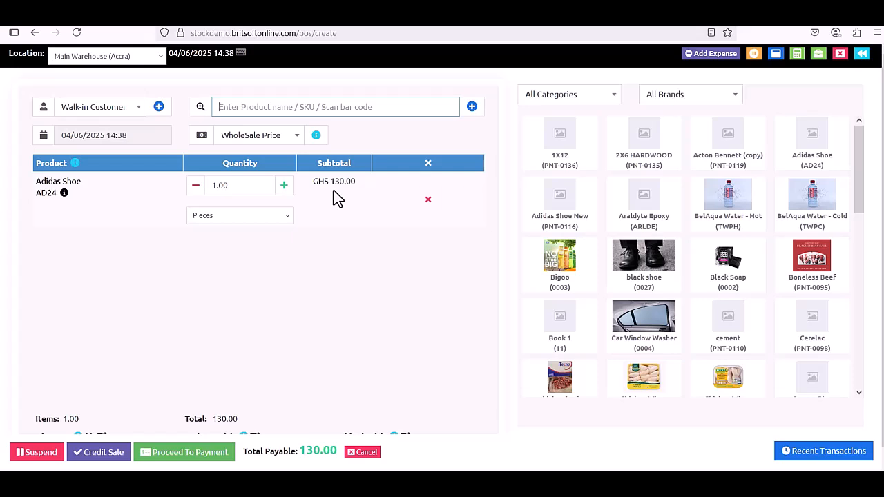
{"action": "left_click", "coordinate": [284, 185]}
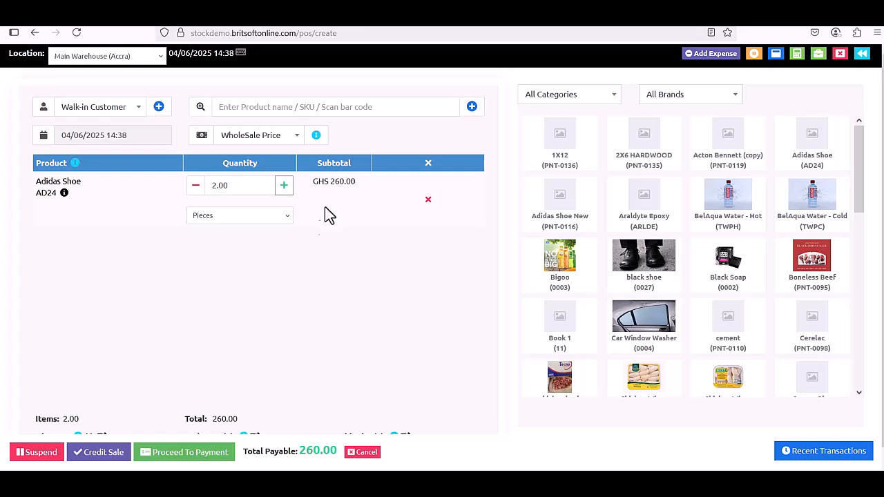
{"action": "left_click", "coordinate": [140, 113]}
{"action": "left_click", "coordinate": [142, 118]}
{"action": "left_click", "coordinate": [155, 109]}
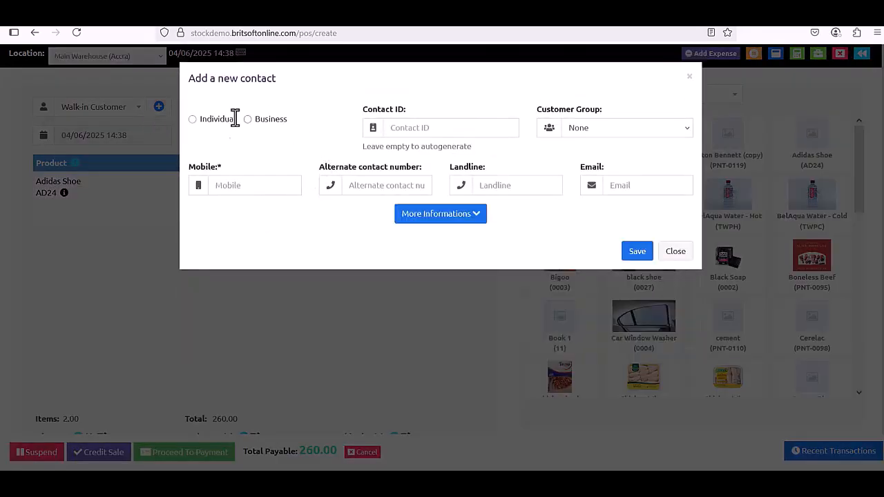
{"action": "left_click", "coordinate": [193, 119]}
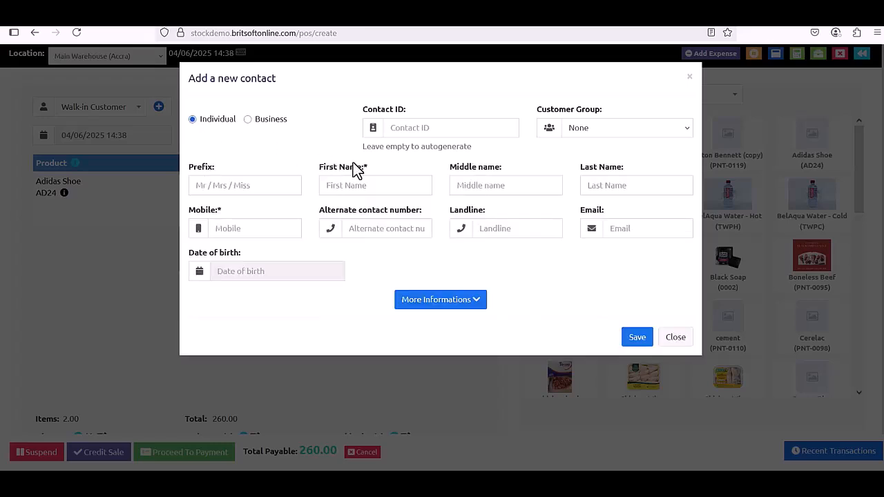
{"action": "left_click", "coordinate": [266, 121]}
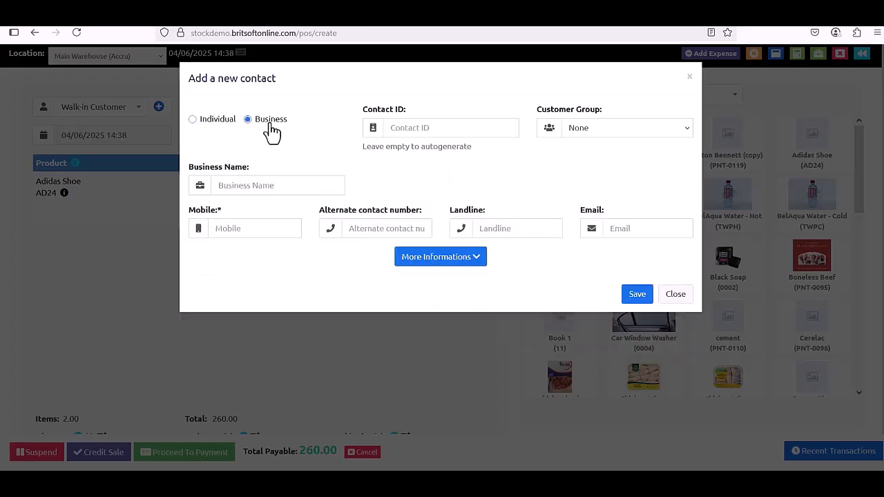
{"action": "left_click", "coordinate": [672, 296]}
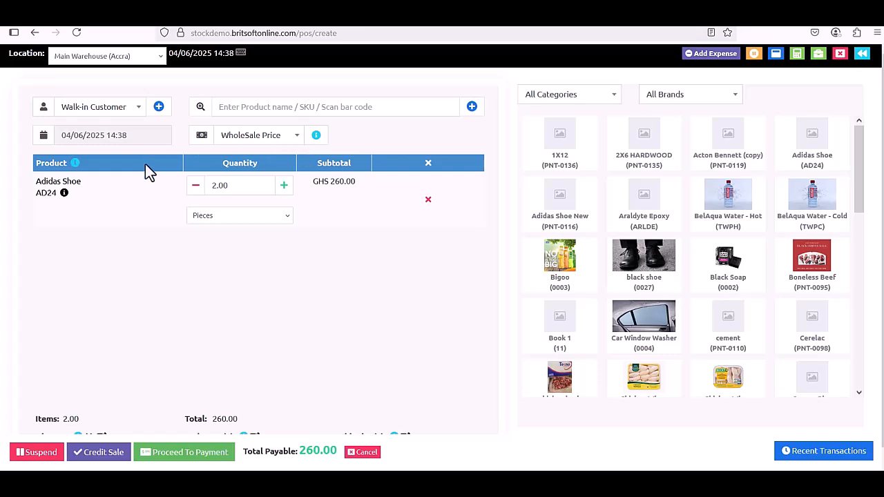
{"action": "left_click", "coordinate": [256, 215]}
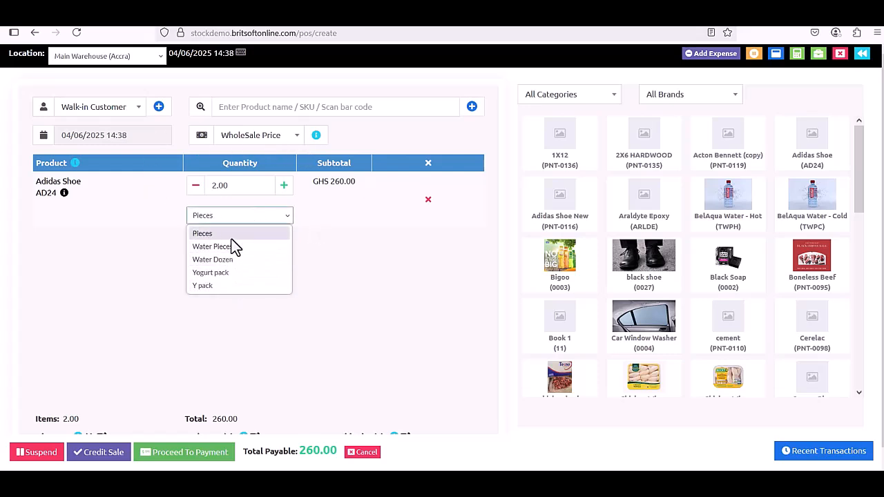
{"action": "left_click", "coordinate": [231, 235]}
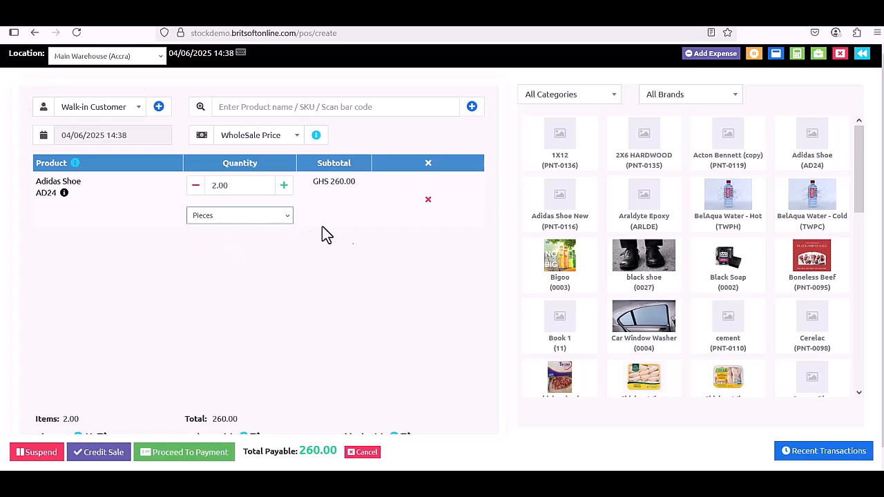
{"action": "scroll", "coordinate": [346, 225], "scroll_direction": "down", "scroll_amount": 1}
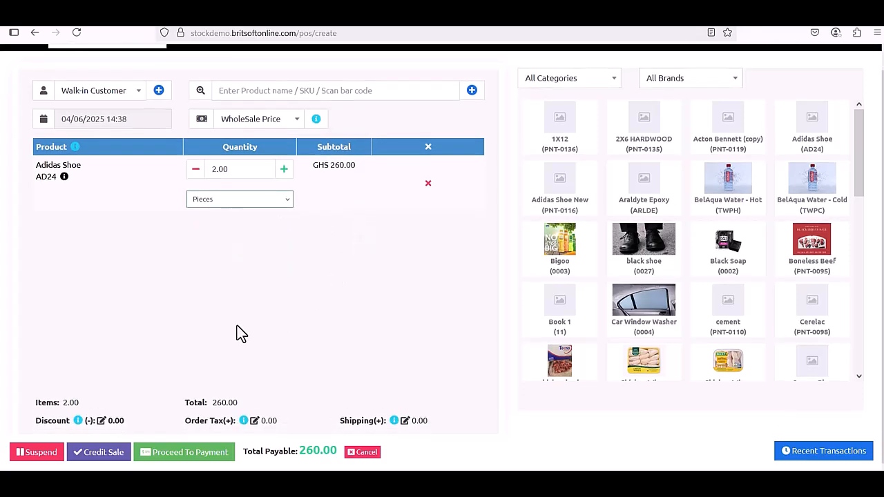
{"action": "left_click", "coordinate": [102, 422]}
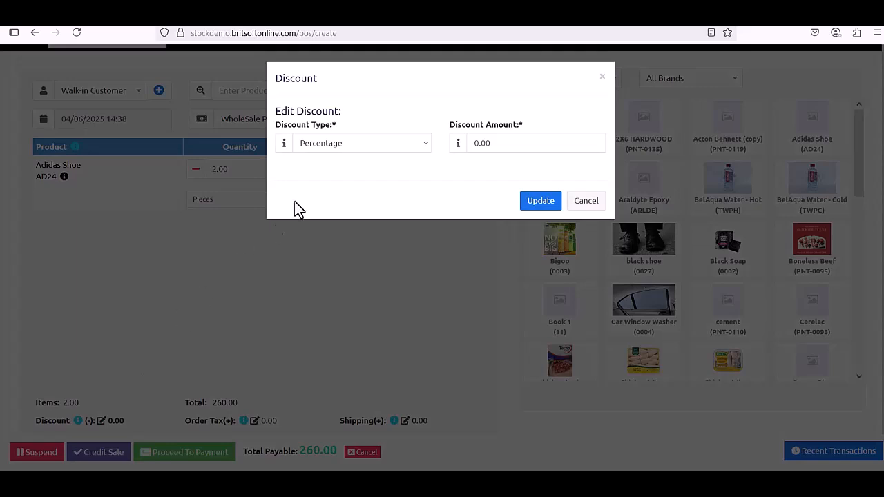
{"action": "left_click", "coordinate": [422, 147]}
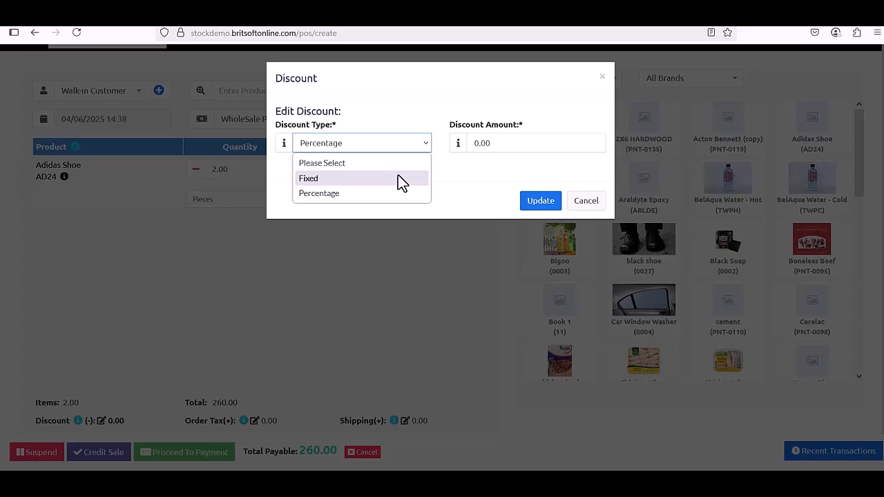
{"action": "left_click", "coordinate": [398, 178]}
{"action": "left_click", "coordinate": [485, 147]}
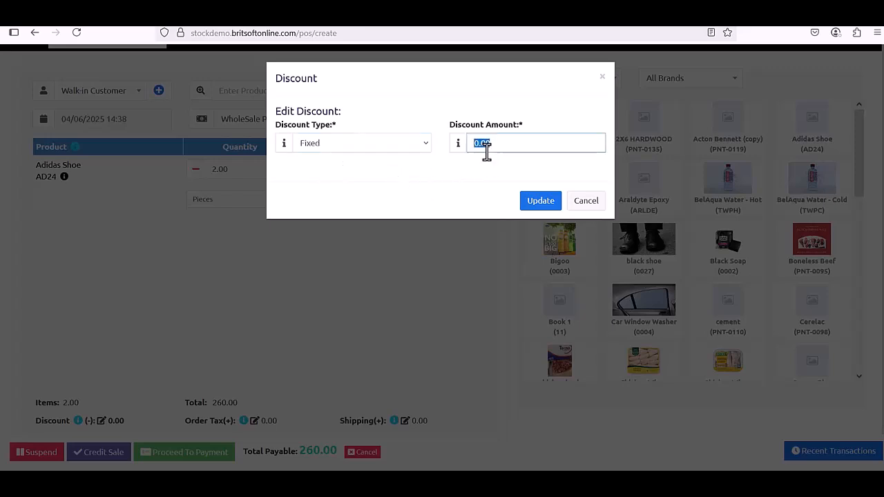
{"action": "type", "text": "50"}
{"action": "left_click", "coordinate": [367, 148]}
{"action": "left_click", "coordinate": [357, 192]}
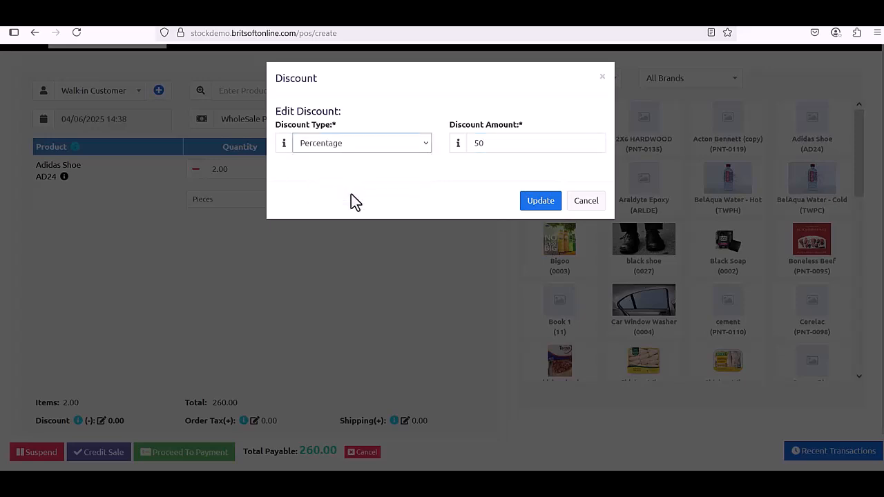
{"action": "left_click", "coordinate": [511, 145]}
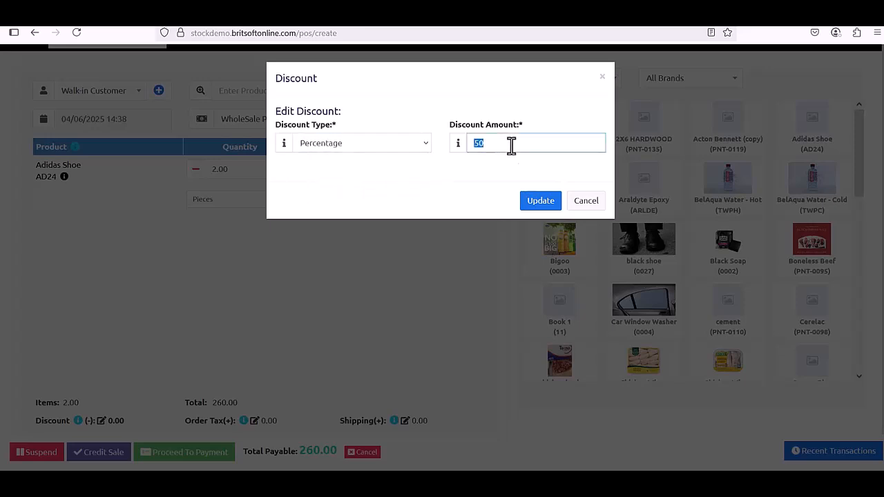
{"action": "type", "text": "1"}
{"action": "left_click", "coordinate": [480, 178]}
{"action": "left_click", "coordinate": [584, 212]}
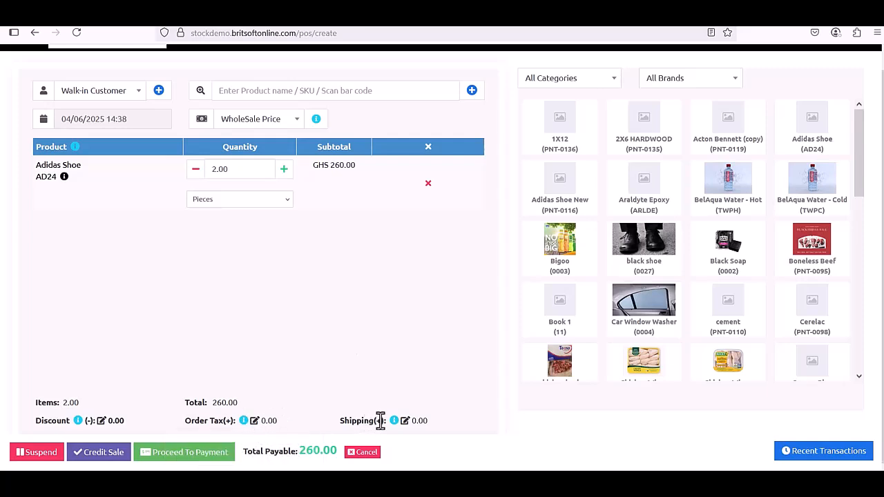
Look through the shipping form's charge, address, status and delivered-to fields, closing it unchanged.
{"action": "left_click", "coordinate": [404, 420]}
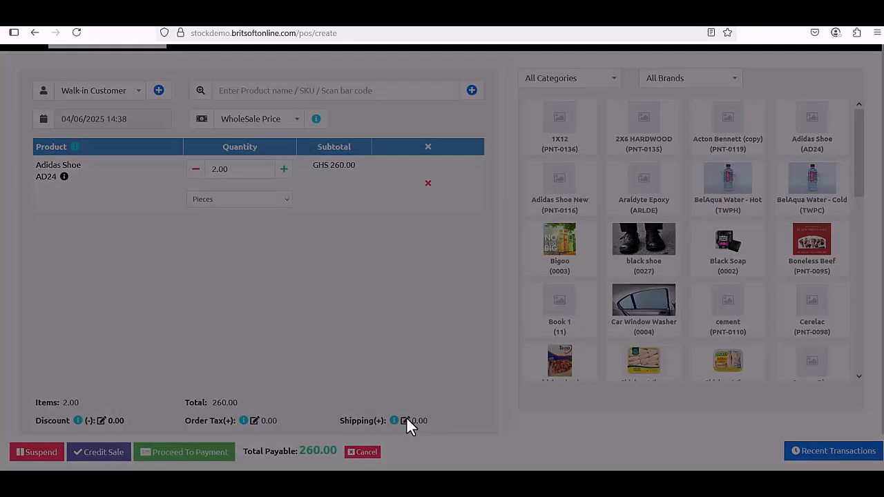
{"action": "left_click", "coordinate": [359, 145]}
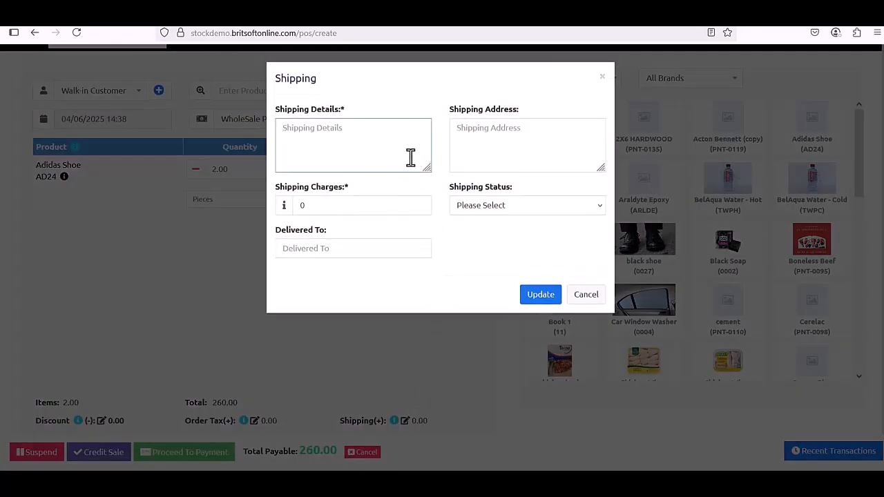
{"action": "left_click", "coordinate": [338, 204]}
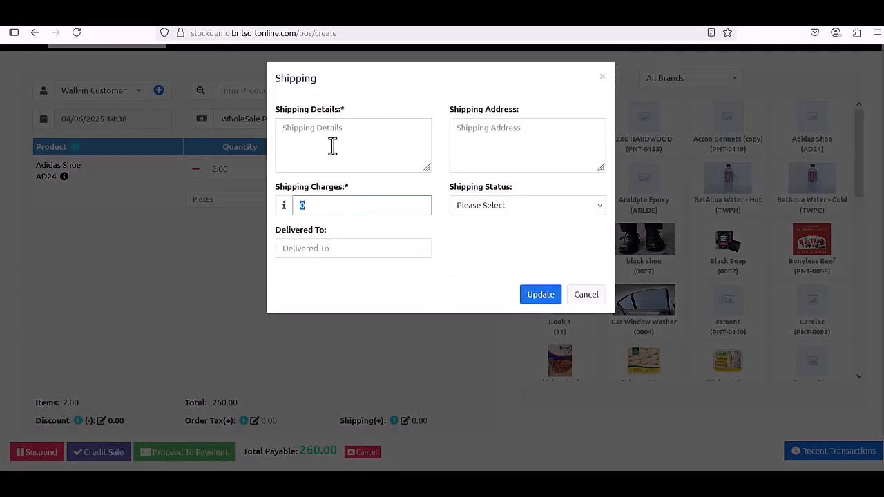
{"action": "left_click", "coordinate": [413, 143]}
{"action": "left_click", "coordinate": [480, 139]}
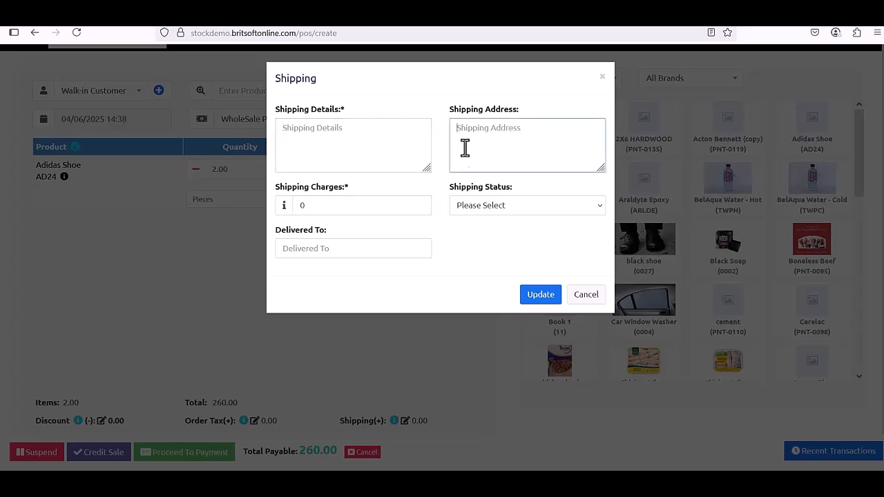
{"action": "left_click", "coordinate": [484, 206]}
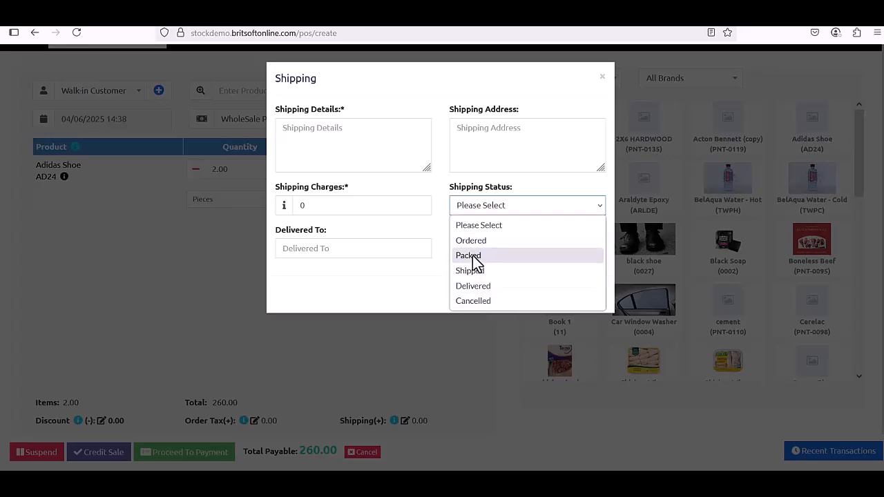
{"action": "left_click", "coordinate": [504, 113]}
{"action": "left_click", "coordinate": [363, 253]}
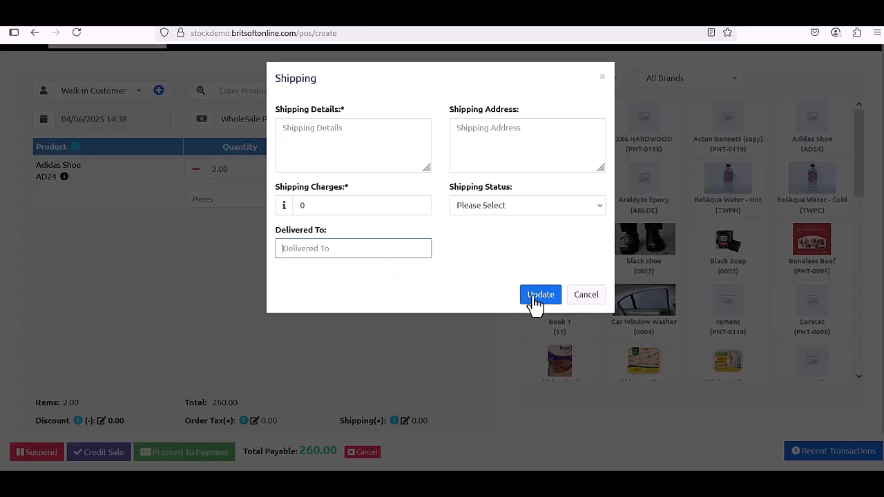
{"action": "left_click", "coordinate": [573, 299]}
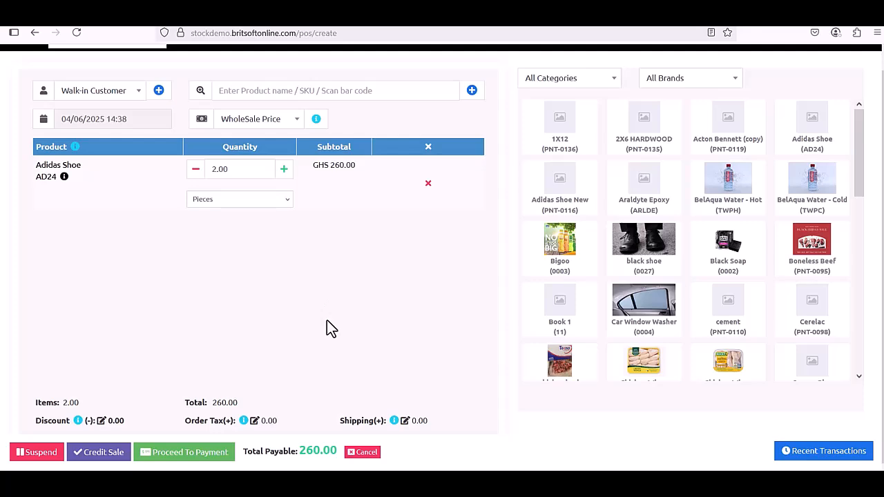
Pay the full GHS 260.00 in cash and finalize the sale to show its invoice.
{"action": "left_click", "coordinate": [191, 457]}
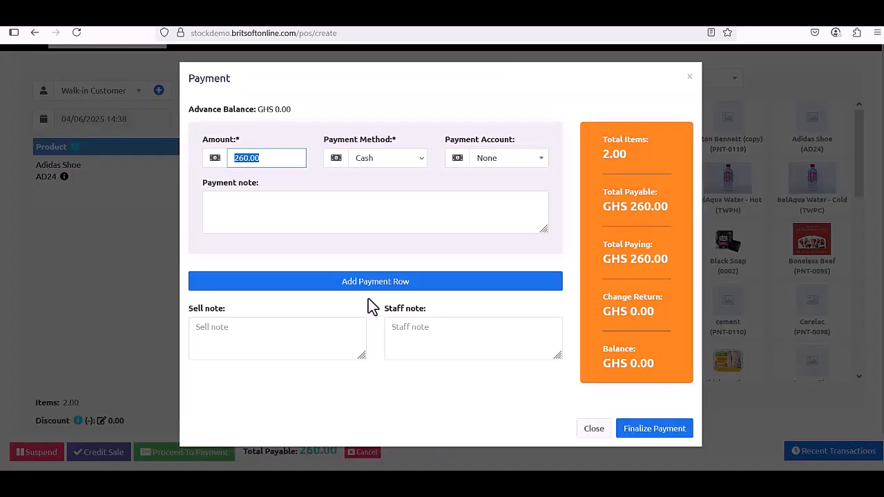
{"action": "left_click", "coordinate": [264, 158]}
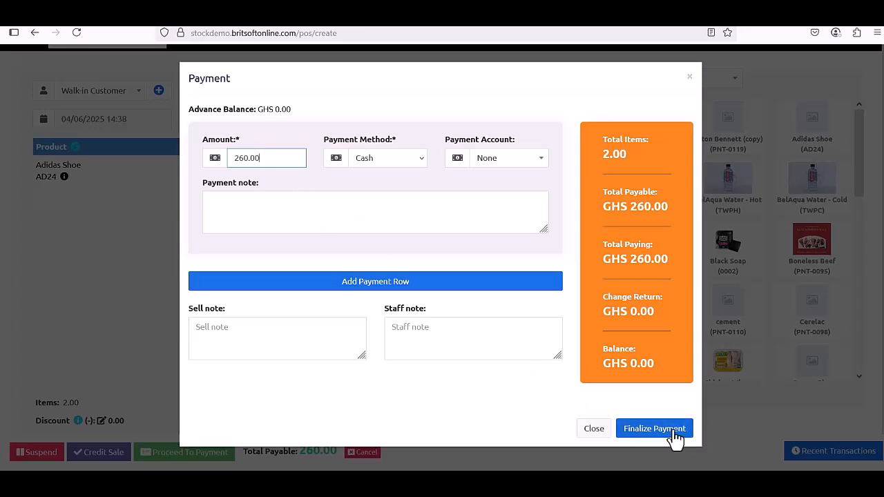
{"action": "left_click", "coordinate": [654, 429]}
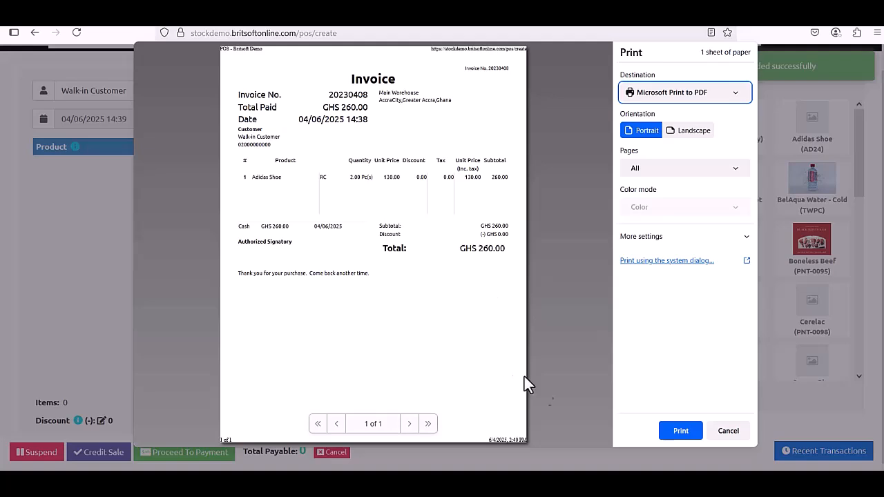
Dismiss the invoice preview and add three Adidas Shoe (AD24) at GHS 150, totalling 450.00.
{"action": "left_click", "coordinate": [728, 431]}
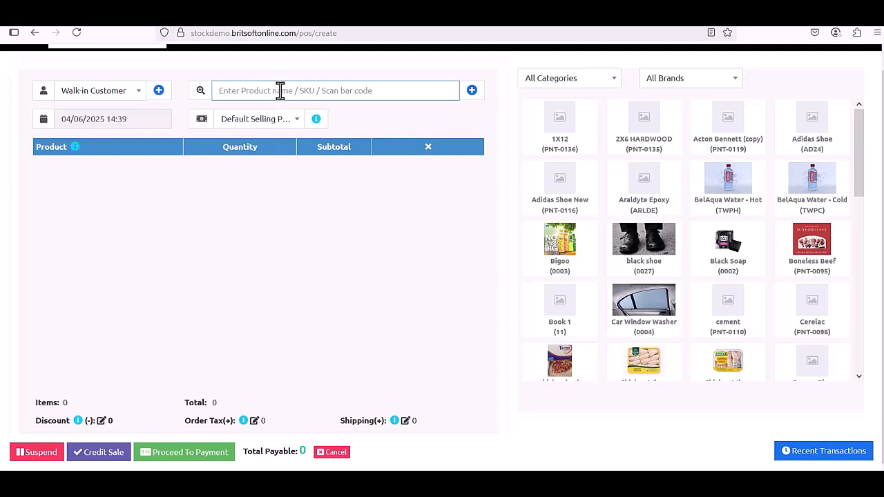
{"action": "type", "text": "adid"}
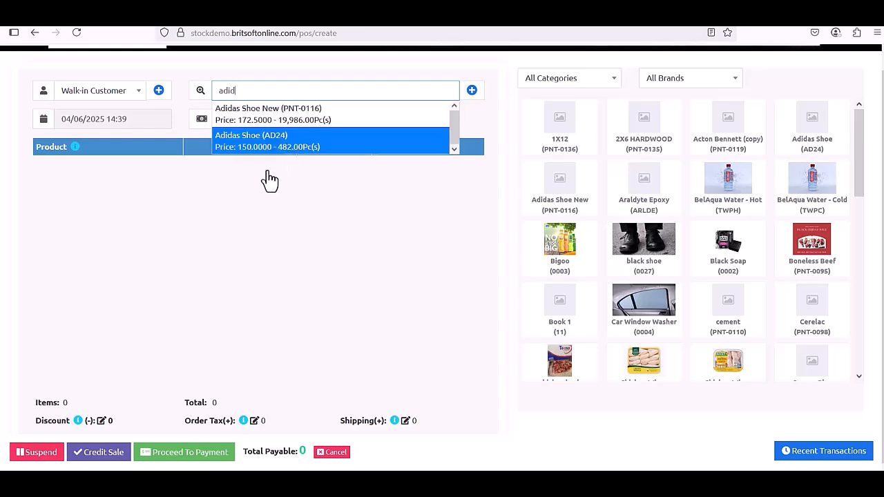
{"action": "key", "text": "Return"}
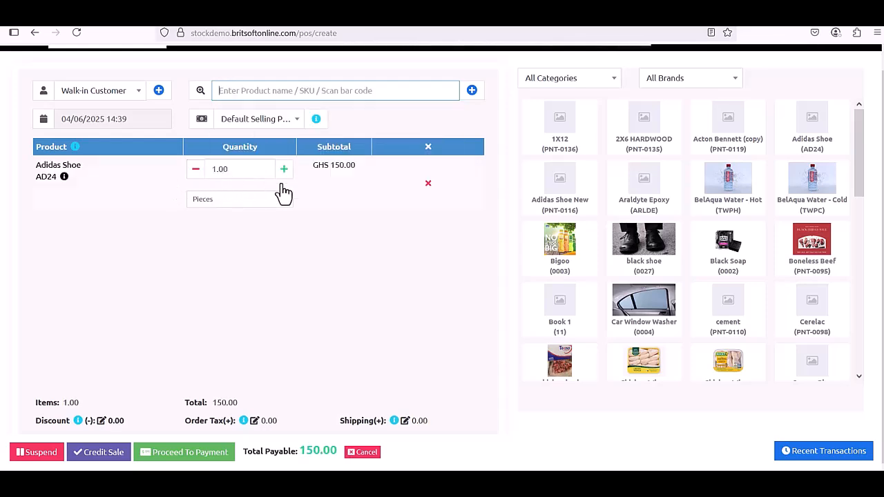
{"action": "left_click", "coordinate": [284, 169]}
{"action": "left_click", "coordinate": [284, 169]}
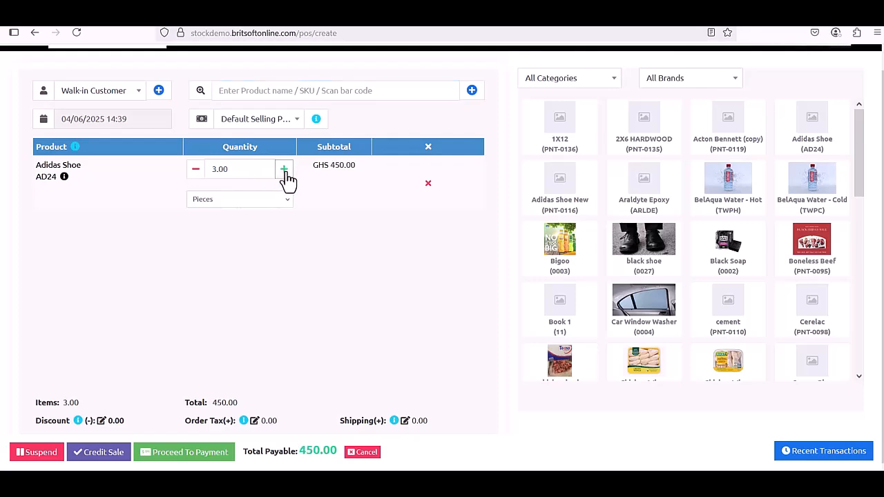
Finalize the 450.00 sale with only GHS 100 cash paid and confirm the underpayment.
{"action": "left_click", "coordinate": [205, 453]}
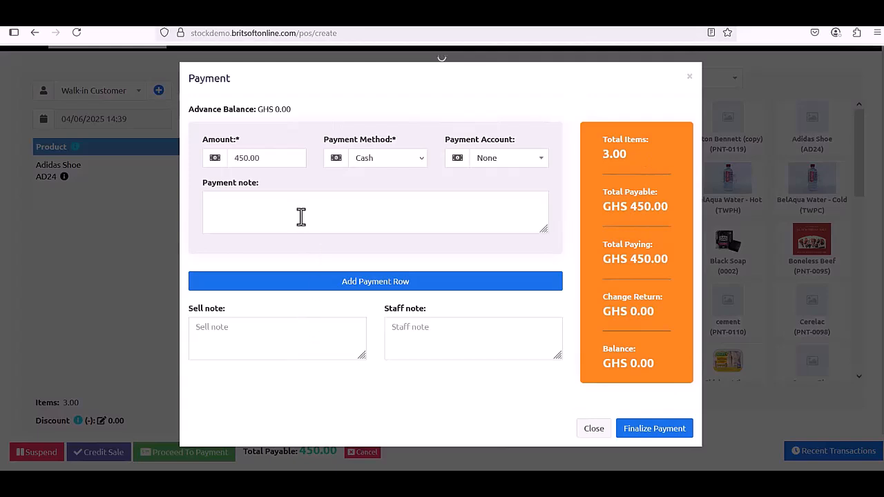
{"action": "left_click", "coordinate": [267, 166]}
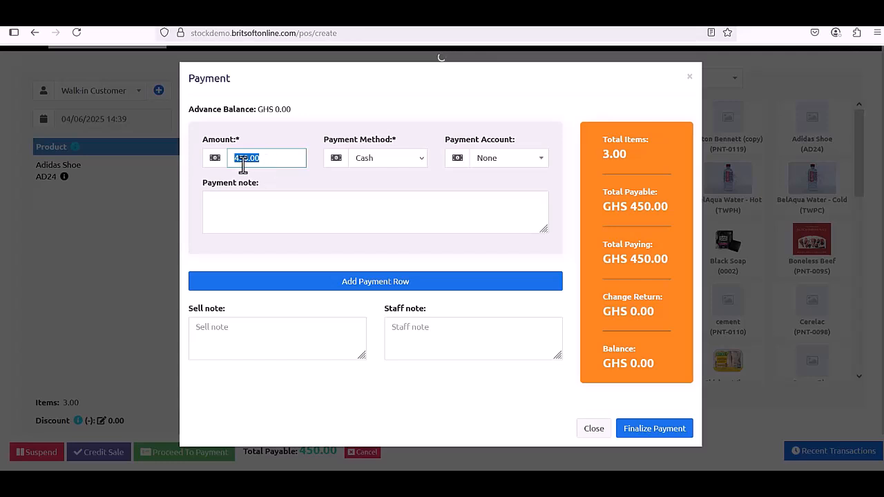
{"action": "key", "text": "BackSpace"}
{"action": "type", "text": "100"}
{"action": "left_click", "coordinate": [558, 404]}
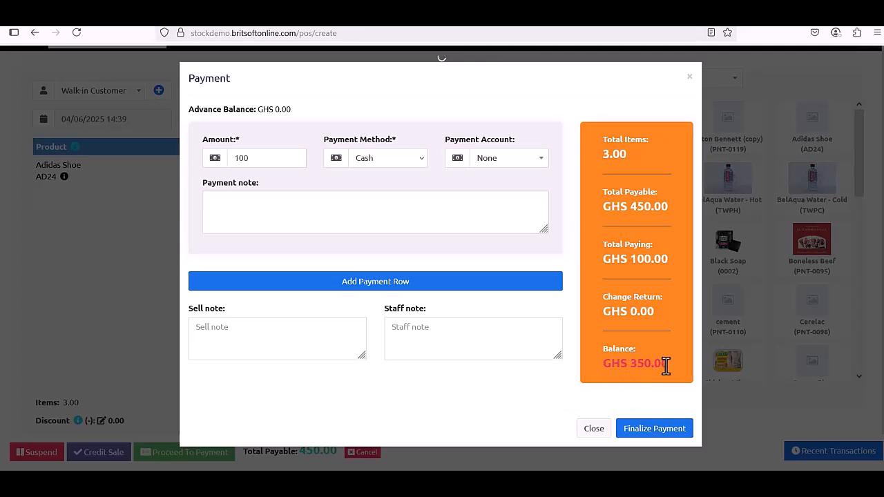
{"action": "left_click", "coordinate": [648, 433]}
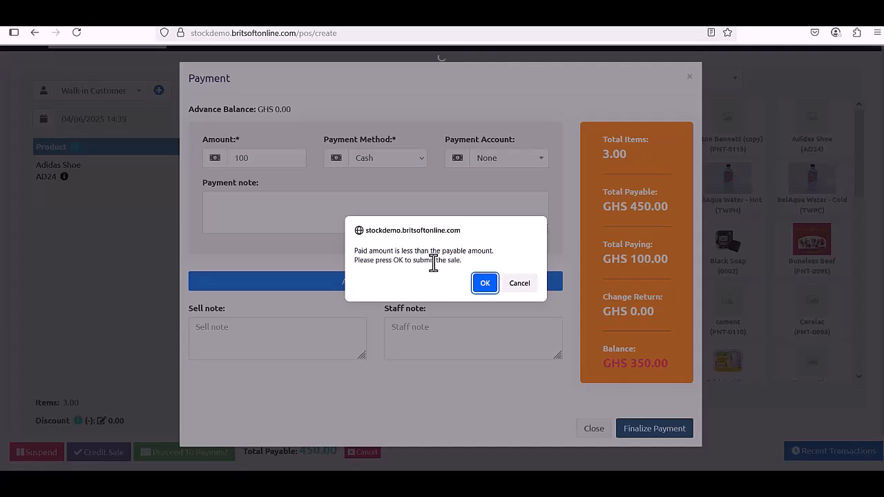
{"action": "left_click", "coordinate": [485, 283]}
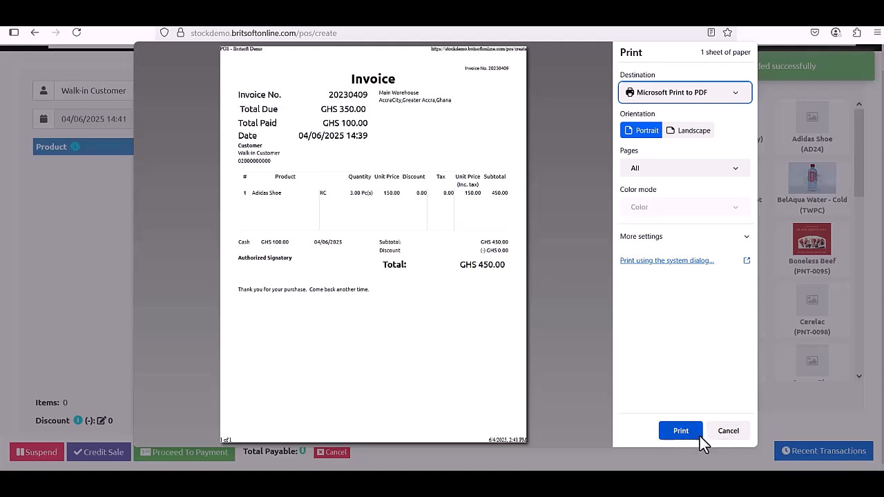
Dismiss the invoice preview and go back to the List POS page.
{"action": "left_click", "coordinate": [728, 435]}
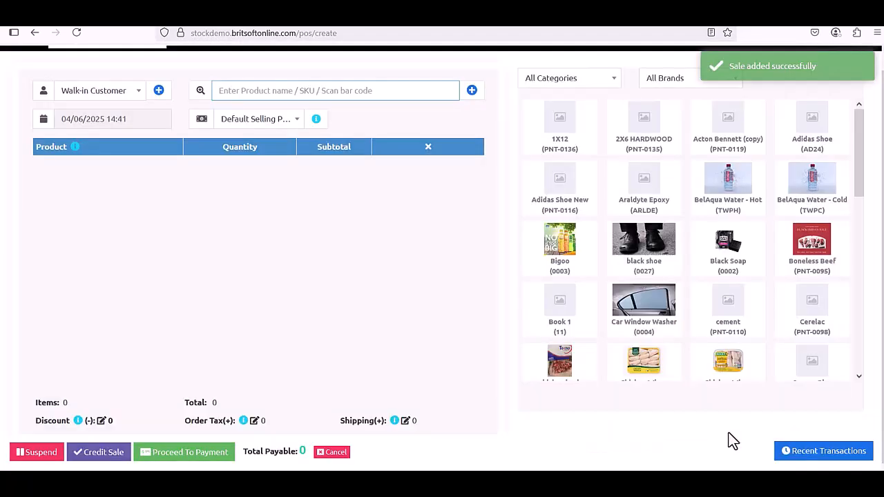
{"action": "scroll", "coordinate": [762, 74], "scroll_direction": "up", "scroll_amount": 1}
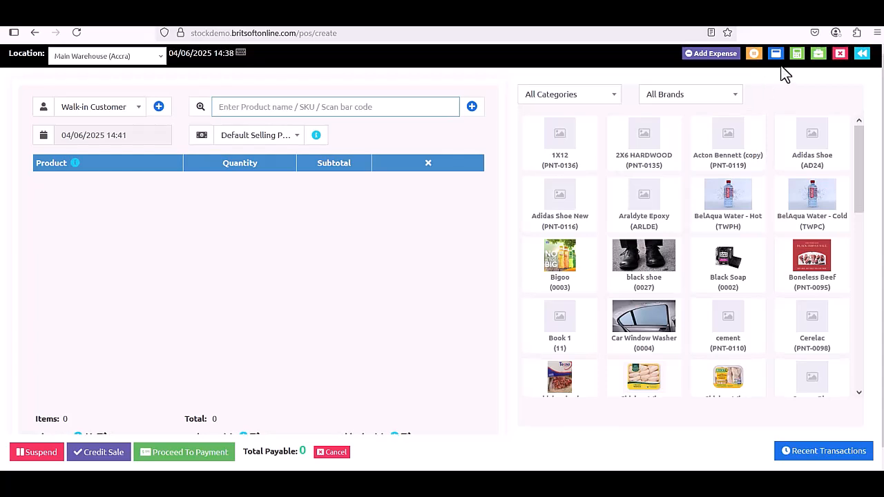
{"action": "left_click", "coordinate": [862, 54]}
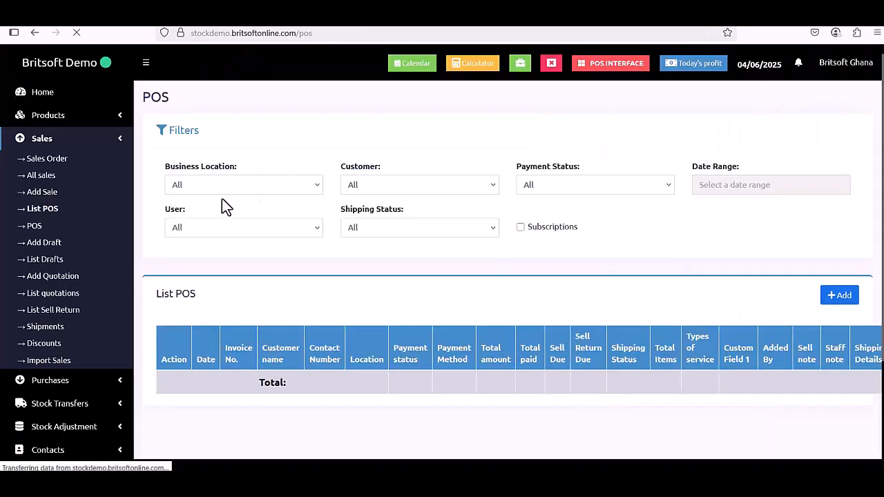
In All sales, open the Add payment form for invoice 20230409 from its Actions menu.
{"action": "left_click", "coordinate": [42, 175]}
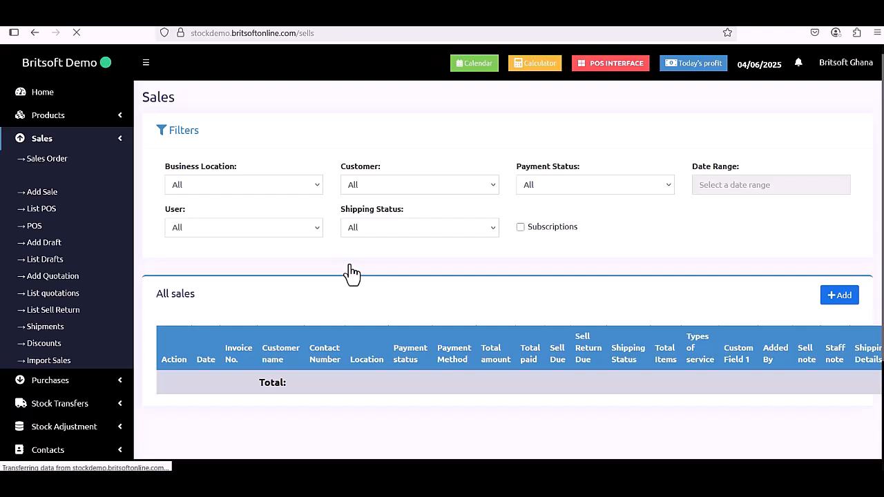
{"action": "scroll", "coordinate": [351, 271], "scroll_direction": "down", "scroll_amount": 2}
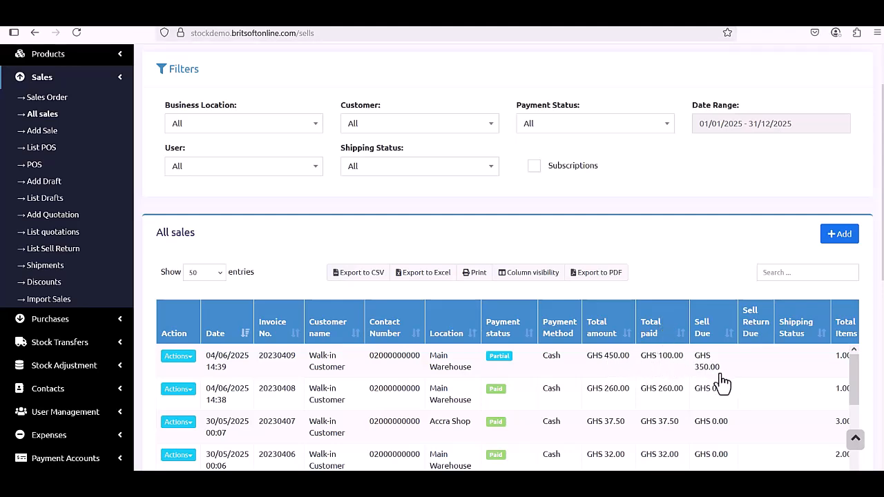
{"action": "left_click", "coordinate": [185, 357]}
{"action": "scroll", "coordinate": [233, 401], "scroll_direction": "down", "scroll_amount": 1}
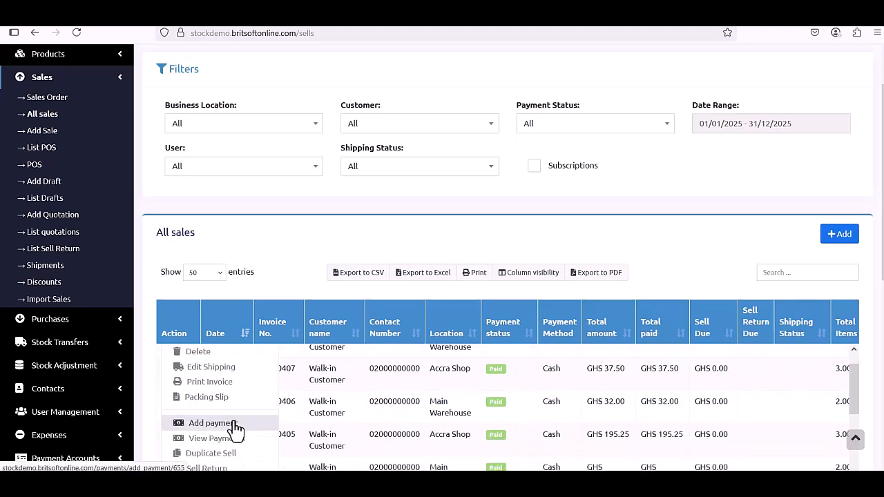
{"action": "scroll", "coordinate": [233, 418], "scroll_direction": "up", "scroll_amount": 1}
{"action": "scroll", "coordinate": [219, 399], "scroll_direction": "down", "scroll_amount": 2}
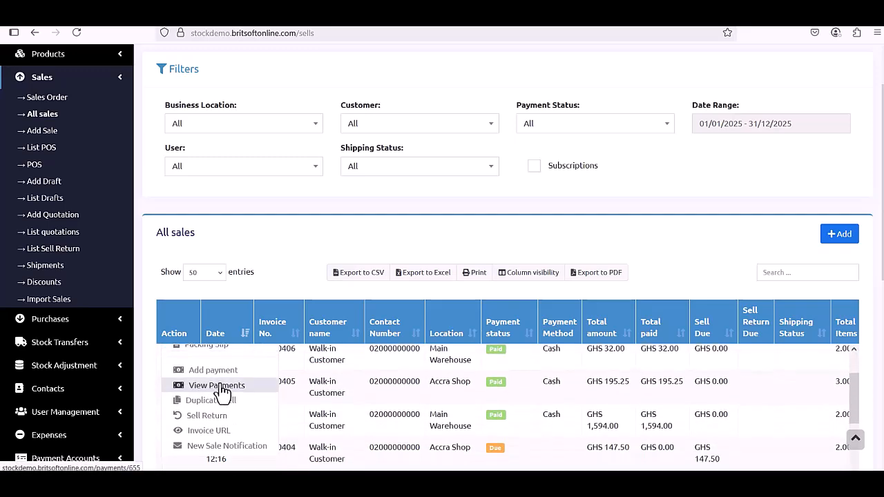
{"action": "left_click", "coordinate": [223, 378]}
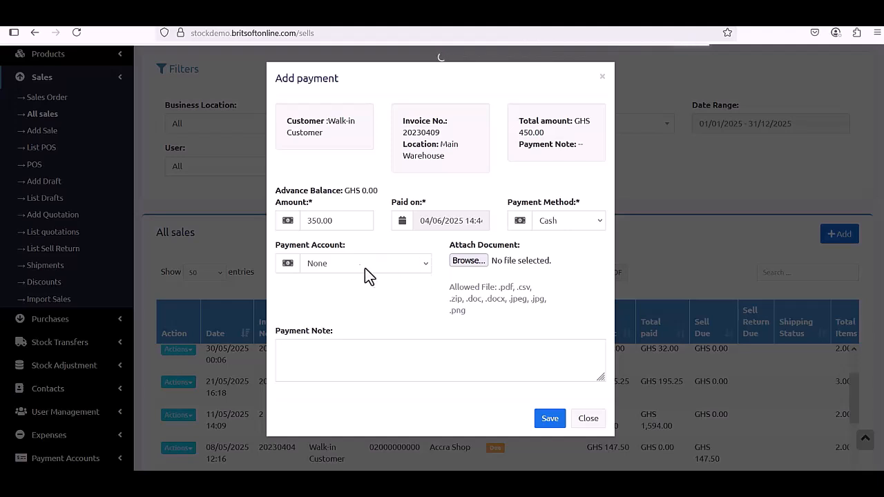
Change the payment amount from 350.00 to 200.00 and save it.
{"action": "left_click", "coordinate": [316, 220]}
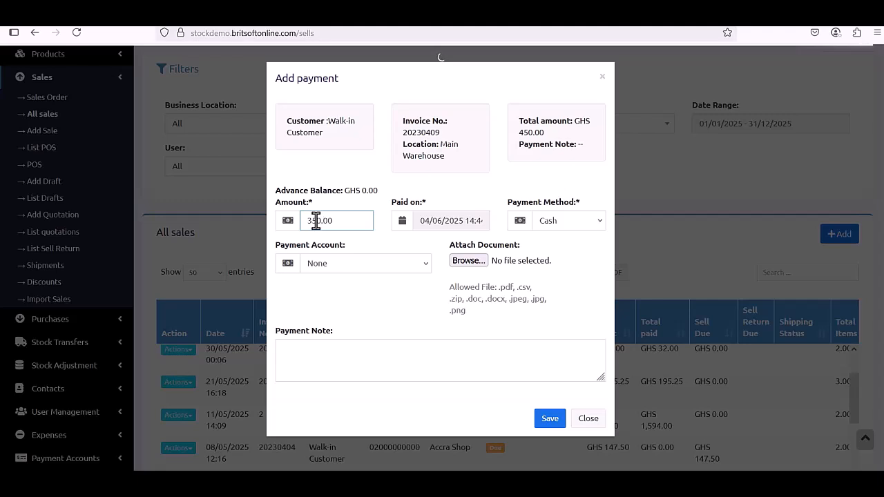
{"action": "key", "text": "BackSpace"}
{"action": "key", "text": "BackSpace"}
{"action": "type", "text": "20"}
{"action": "left_click", "coordinate": [549, 423]}
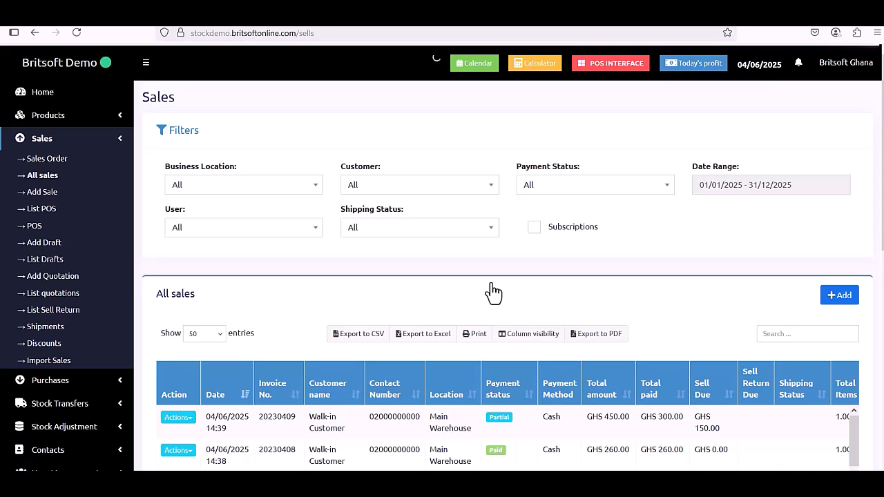
Add and save the remaining GHS 150.00 payment on invoice 20230409.
{"action": "scroll", "coordinate": [491, 283], "scroll_direction": "down", "scroll_amount": 2}
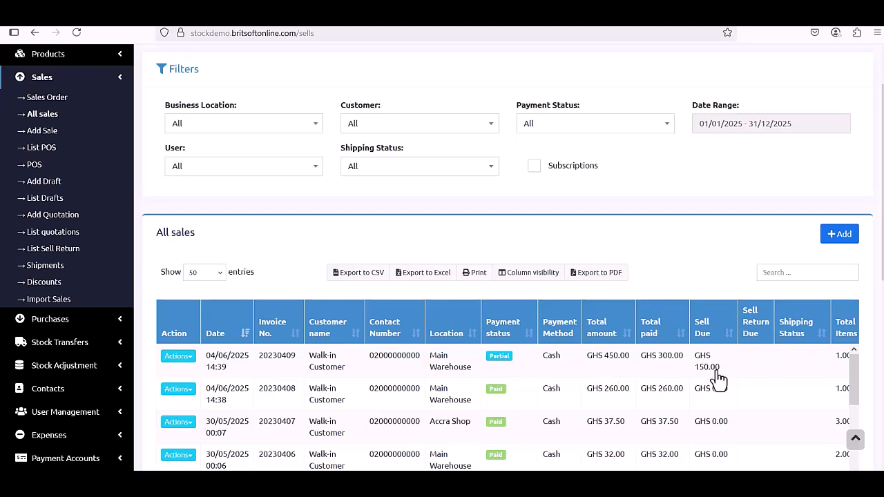
{"action": "left_click", "coordinate": [186, 358]}
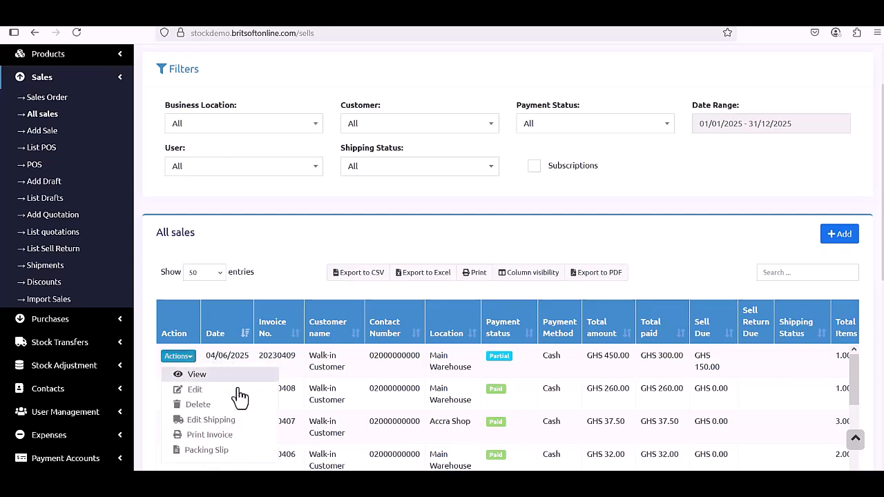
{"action": "scroll", "coordinate": [250, 407], "scroll_direction": "down", "scroll_amount": 1}
{"action": "left_click", "coordinate": [238, 426]}
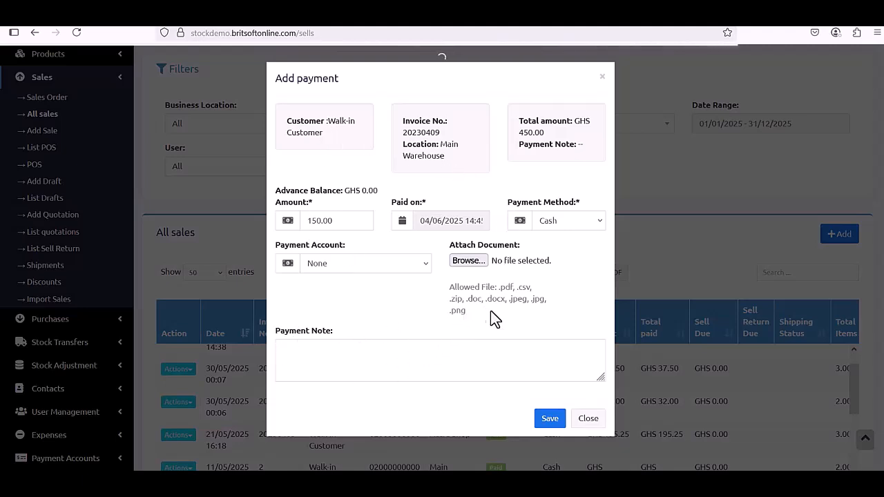
{"action": "left_click", "coordinate": [547, 422]}
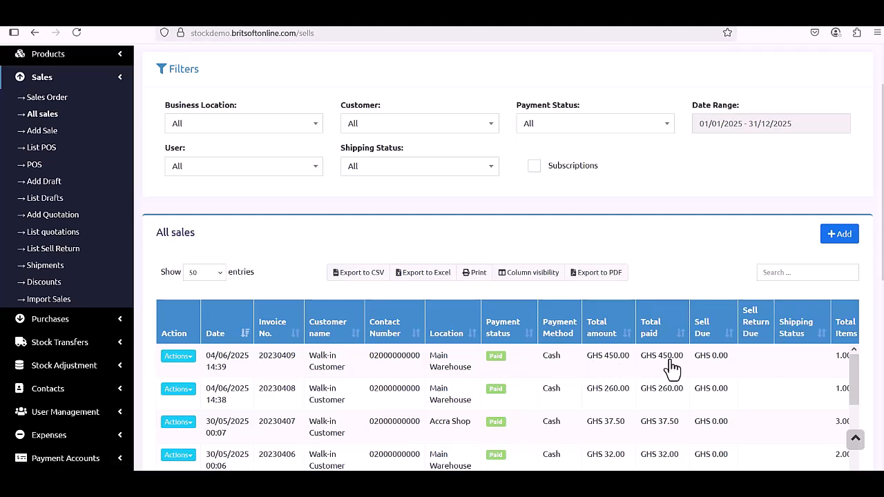
Review the three cash payments of 100, 200 and 150 on invoice 20230409.
{"action": "left_click", "coordinate": [178, 357]}
{"action": "scroll", "coordinate": [190, 370], "scroll_direction": "down", "scroll_amount": 1}
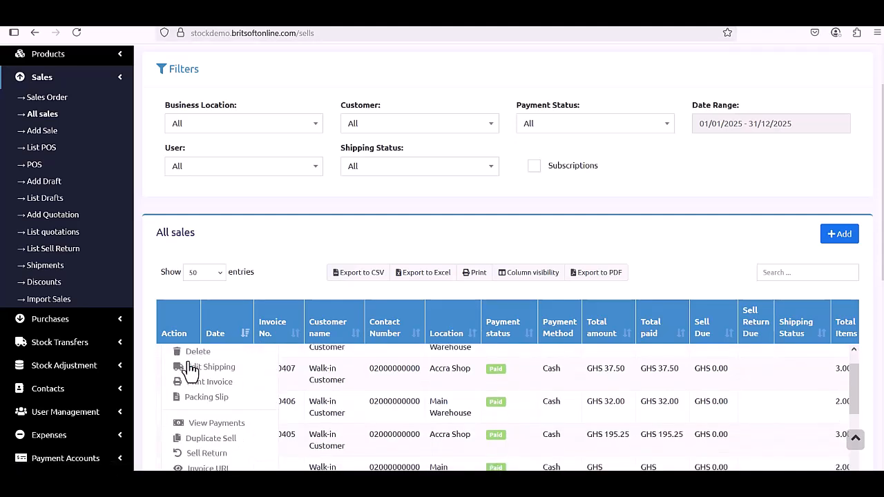
{"action": "left_click", "coordinate": [224, 423]}
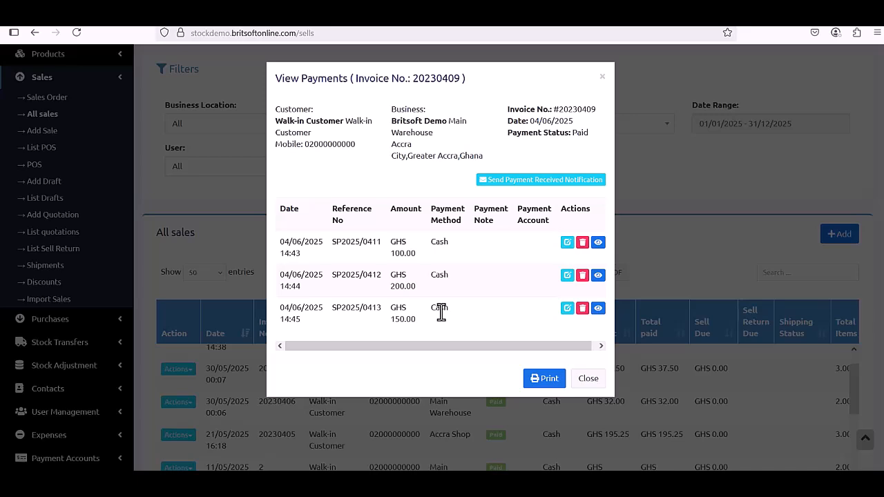
{"action": "left_click", "coordinate": [589, 382]}
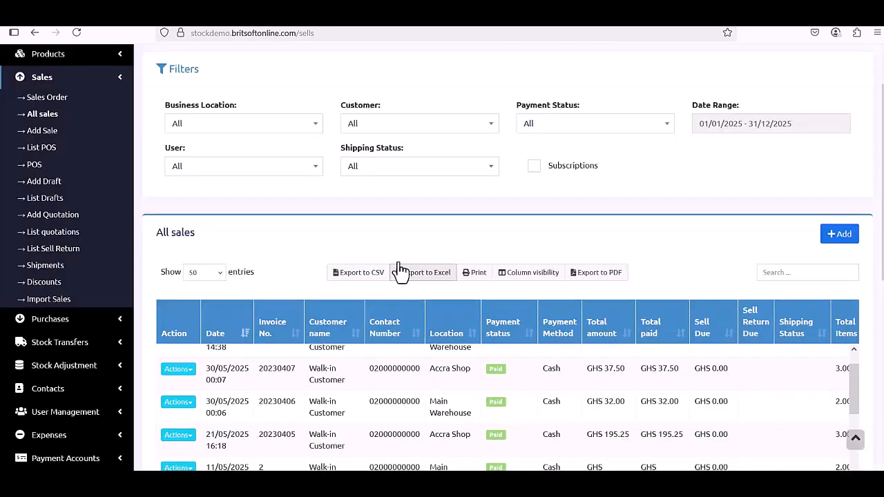
Scroll back to the top of the sales list and expand Settings in the sidebar.
{"action": "scroll", "coordinate": [399, 259], "scroll_direction": "down", "scroll_amount": 5}
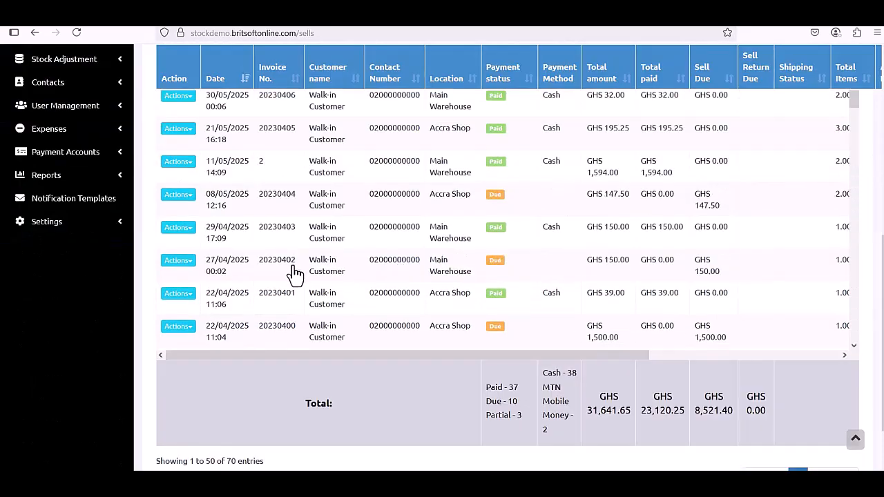
{"action": "scroll", "coordinate": [294, 273], "scroll_direction": "up", "scroll_amount": 2}
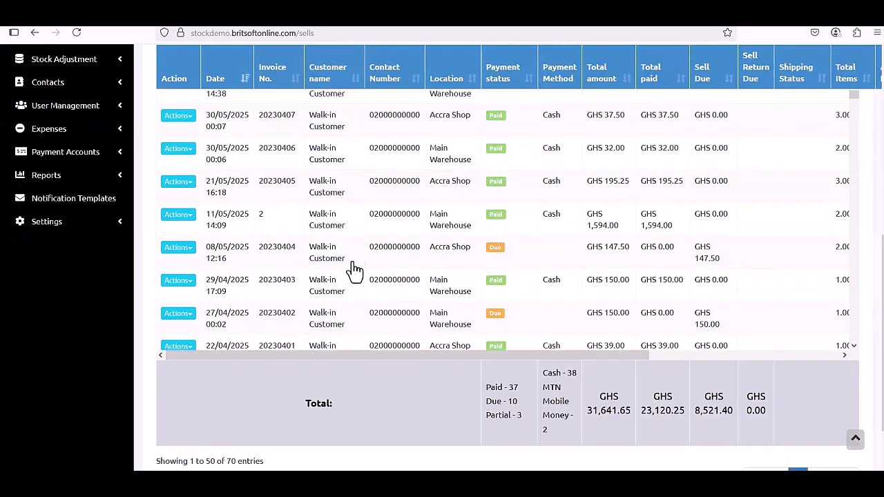
{"action": "scroll", "coordinate": [373, 270], "scroll_direction": "up", "scroll_amount": 5}
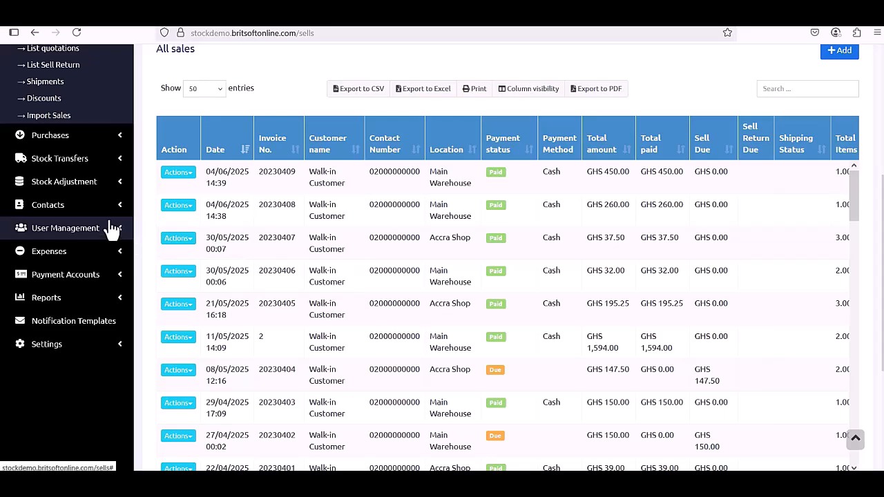
{"action": "left_click", "coordinate": [90, 344]}
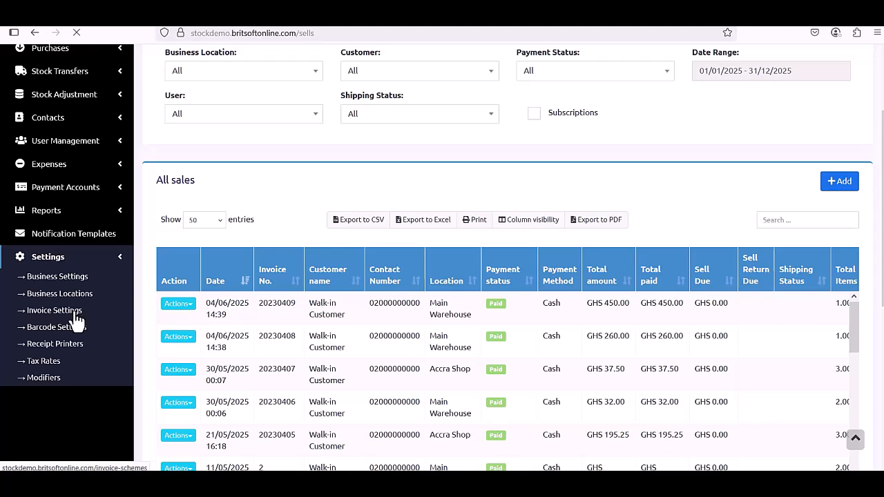
Edit the Default layout under Invoice Settings > Invoice Layouts, choosing the Classic (For normal printer) design.
{"action": "left_click", "coordinate": [76, 320]}
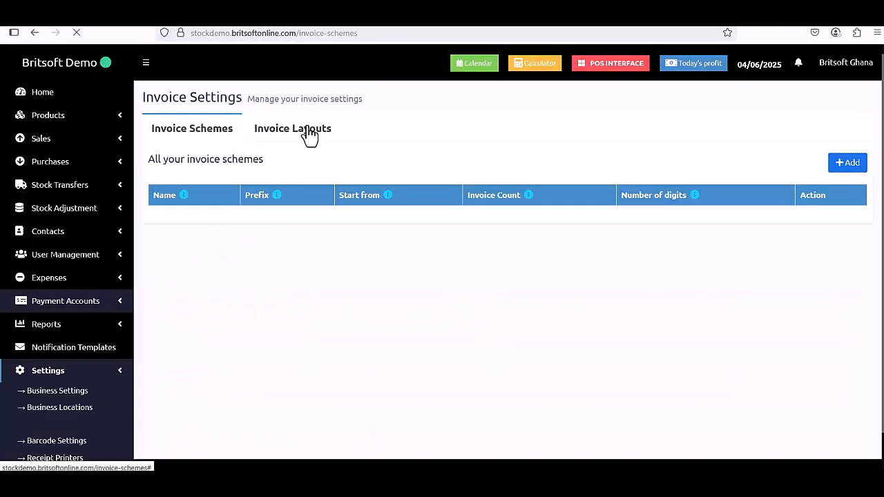
{"action": "left_click", "coordinate": [308, 129]}
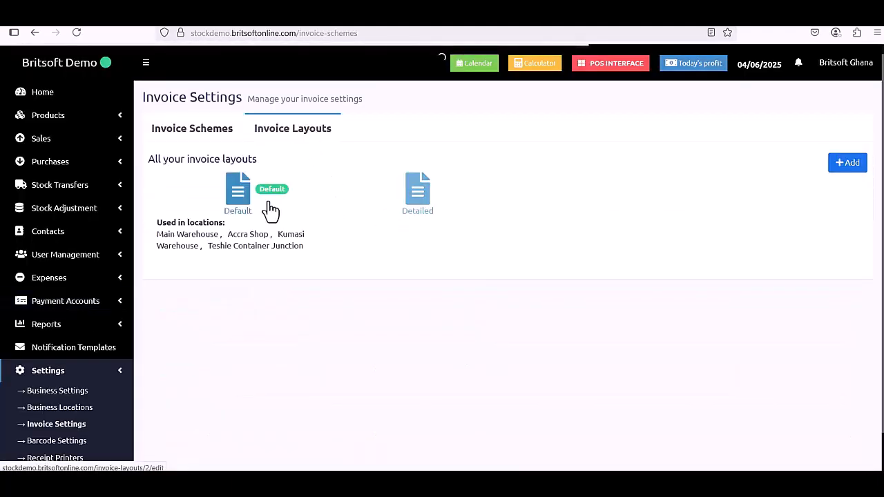
{"action": "left_click", "coordinate": [406, 200]}
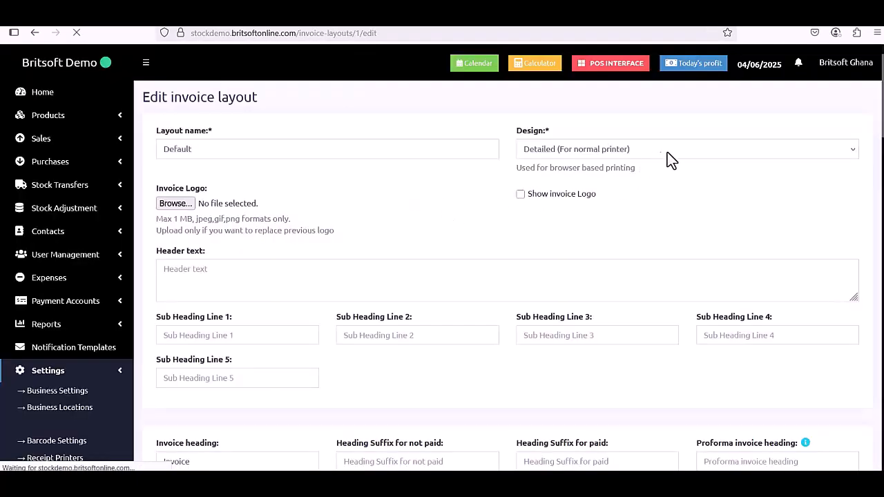
{"action": "left_click", "coordinate": [672, 153]}
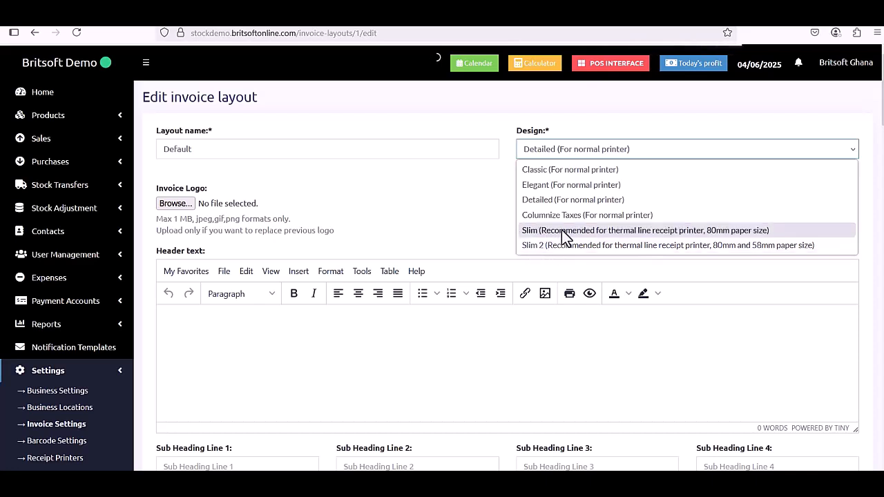
{"action": "left_click", "coordinate": [558, 169]}
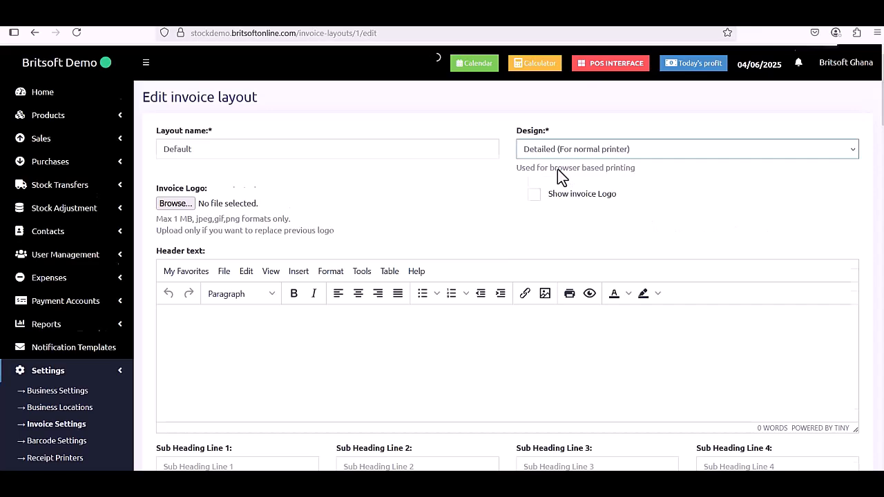
{"action": "scroll", "coordinate": [557, 172], "scroll_direction": "down", "scroll_amount": 3}
{"action": "scroll", "coordinate": [557, 173], "scroll_direction": "up", "scroll_amount": 2}
{"action": "scroll", "coordinate": [484, 284], "scroll_direction": "down", "scroll_amount": 1}
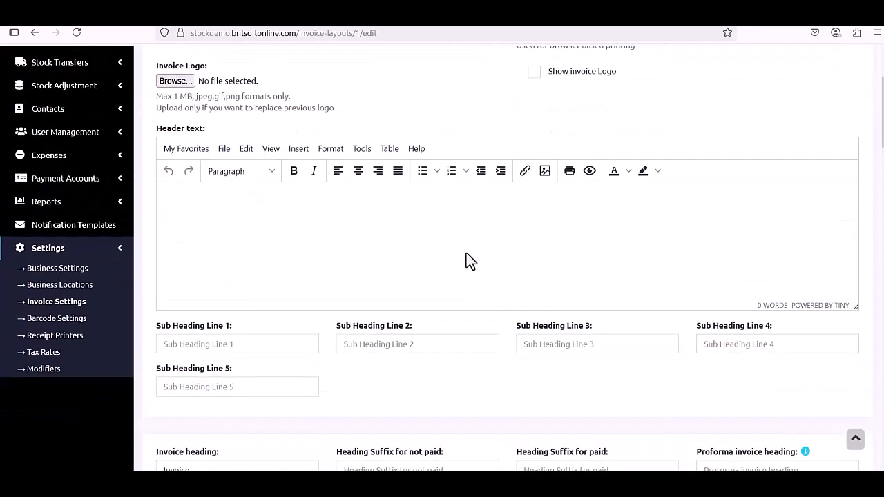
{"action": "left_click", "coordinate": [395, 230]}
{"action": "scroll", "coordinate": [385, 210], "scroll_direction": "down", "scroll_amount": 10}
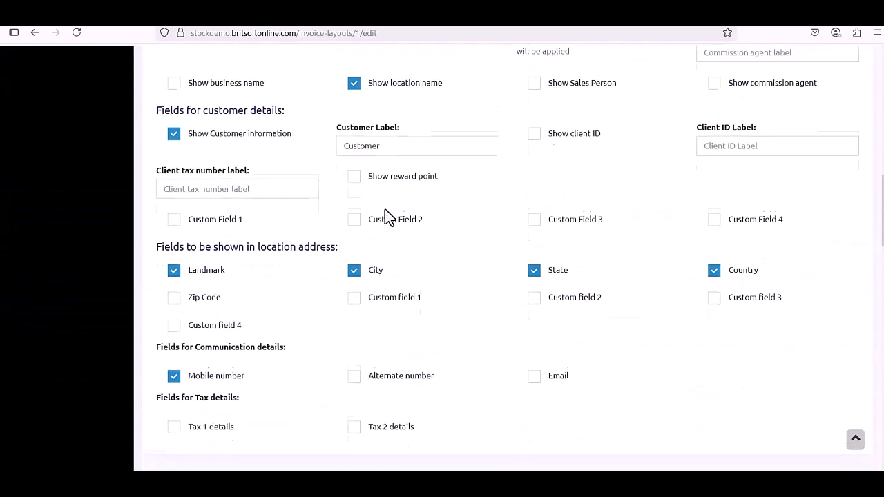
{"action": "scroll", "coordinate": [386, 216], "scroll_direction": "down", "scroll_amount": 4}
{"action": "scroll", "coordinate": [389, 218], "scroll_direction": "up", "scroll_amount": 2}
{"action": "scroll", "coordinate": [384, 216], "scroll_direction": "up", "scroll_amount": 1}
{"action": "scroll", "coordinate": [387, 205], "scroll_direction": "up", "scroll_amount": 1}
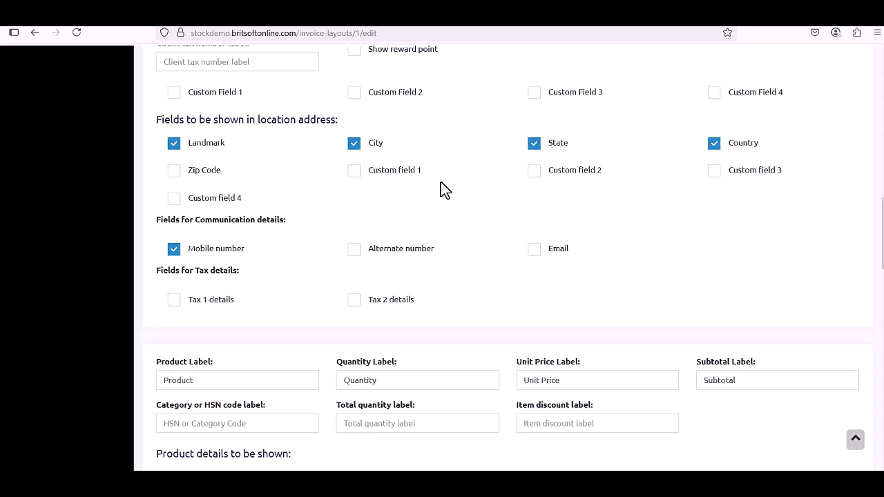
{"action": "scroll", "coordinate": [652, 154], "scroll_direction": "up", "scroll_amount": 1}
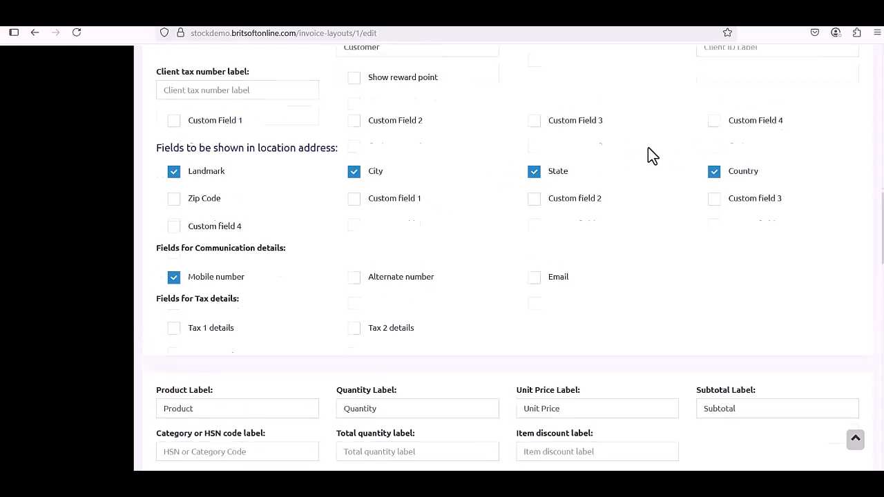
{"action": "scroll", "coordinate": [359, 223], "scroll_direction": "down", "scroll_amount": 3}
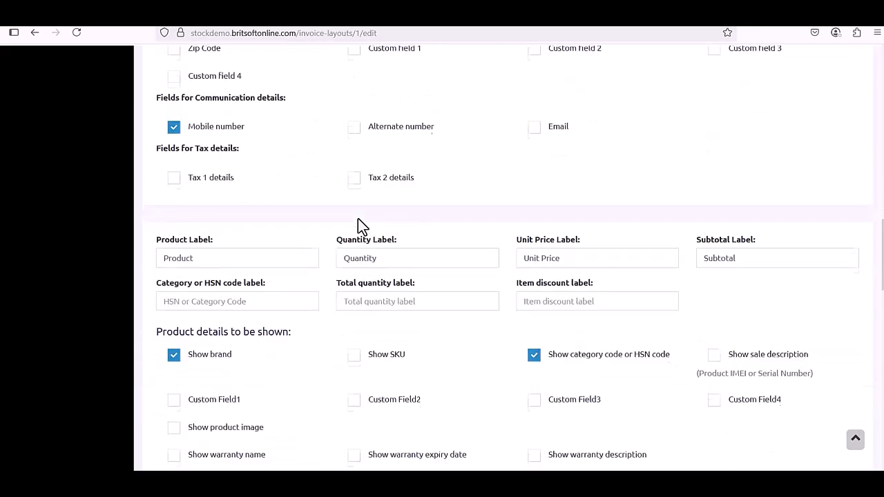
{"action": "scroll", "coordinate": [358, 222], "scroll_direction": "down", "scroll_amount": 1}
{"action": "scroll", "coordinate": [463, 309], "scroll_direction": "down", "scroll_amount": 1}
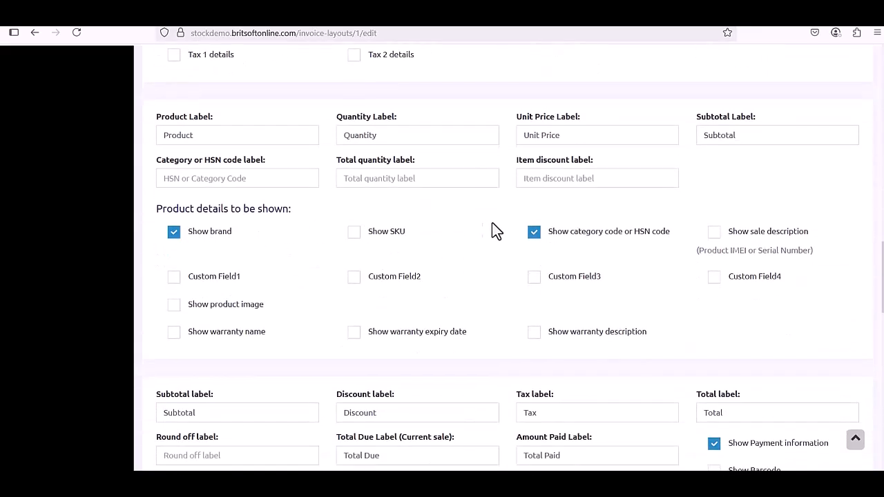
{"action": "scroll", "coordinate": [550, 251], "scroll_direction": "down", "scroll_amount": 3}
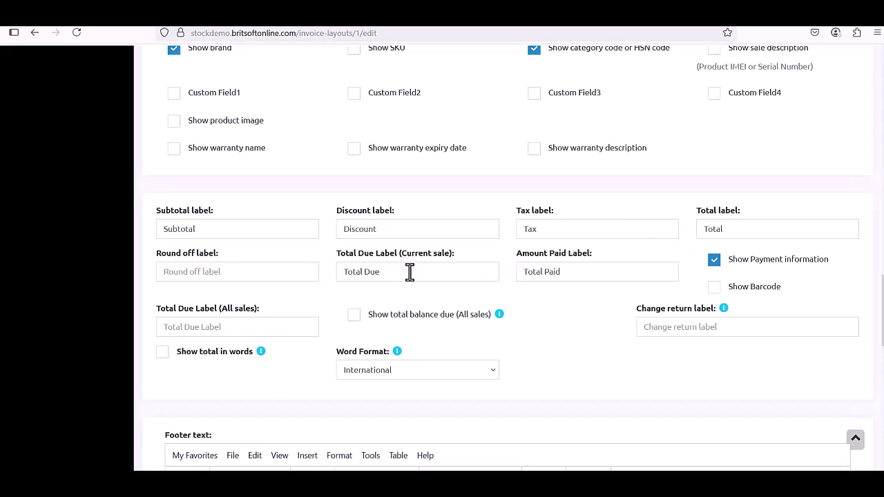
{"action": "scroll", "coordinate": [409, 272], "scroll_direction": "down", "scroll_amount": 5}
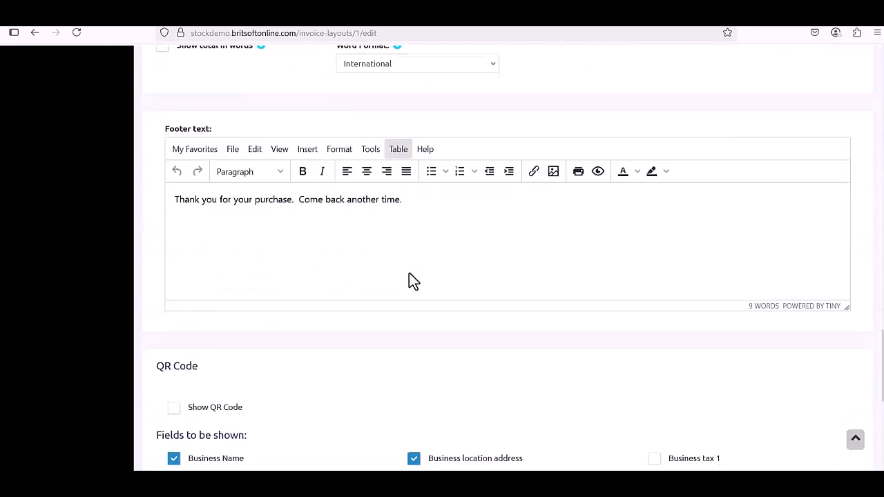
{"action": "scroll", "coordinate": [409, 273], "scroll_direction": "down", "scroll_amount": 5}
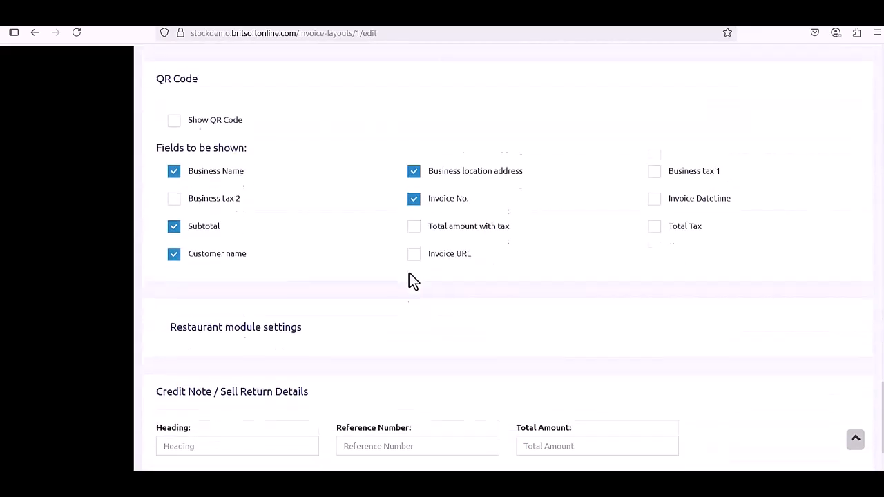
{"action": "scroll", "coordinate": [654, 337], "scroll_direction": "up", "scroll_amount": 15}
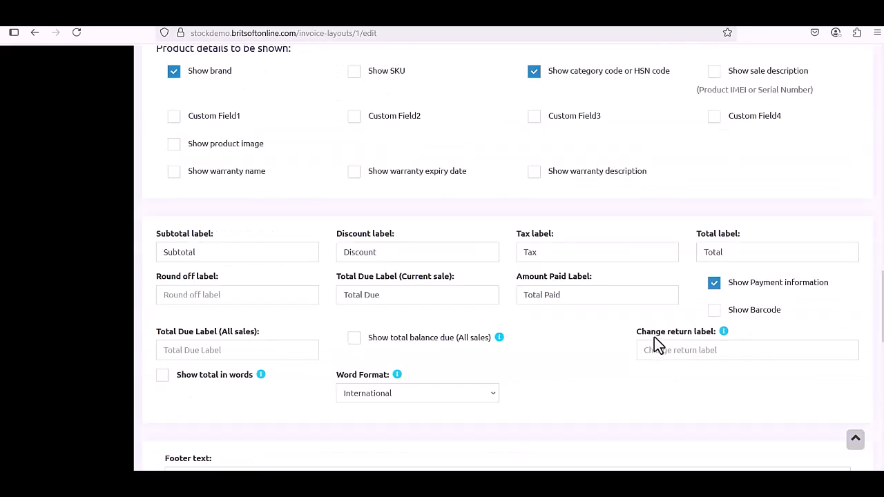
{"action": "scroll", "coordinate": [654, 337], "scroll_direction": "up", "scroll_amount": 3}
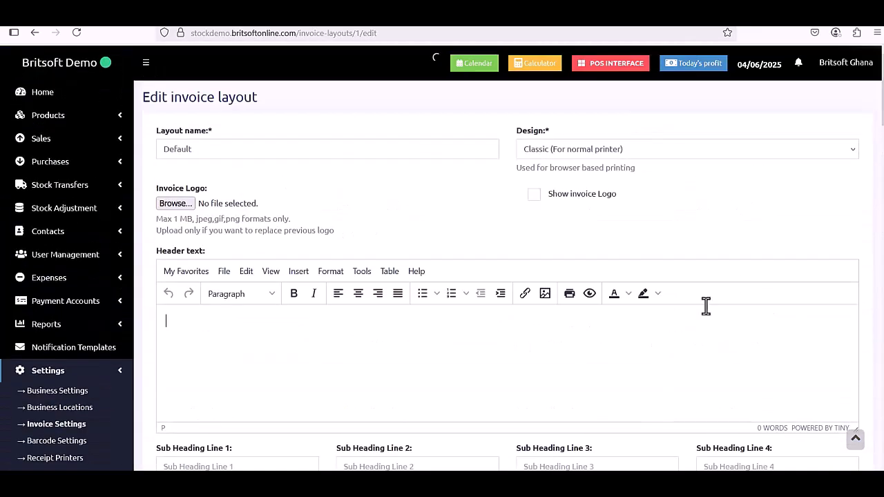
Keep the Classic design and head to Sales > Add Sale, triggering the unsaved-changes prompt.
{"action": "left_click", "coordinate": [660, 149]}
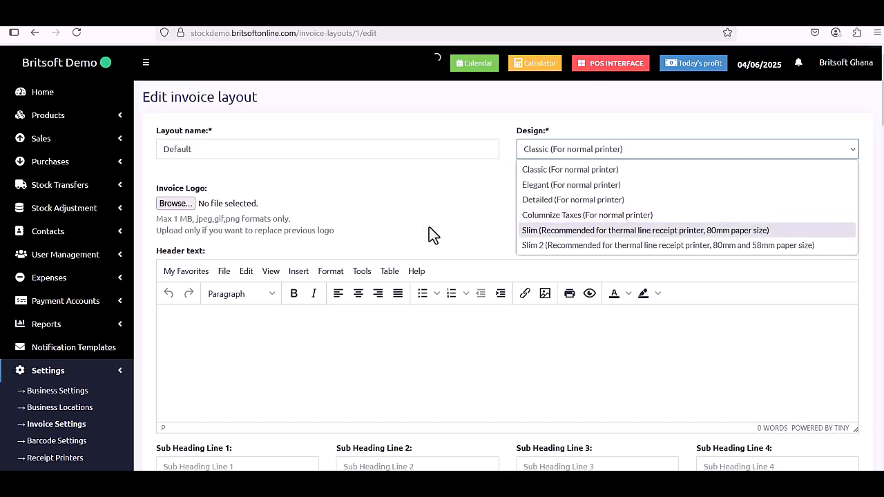
{"action": "left_click", "coordinate": [458, 219]}
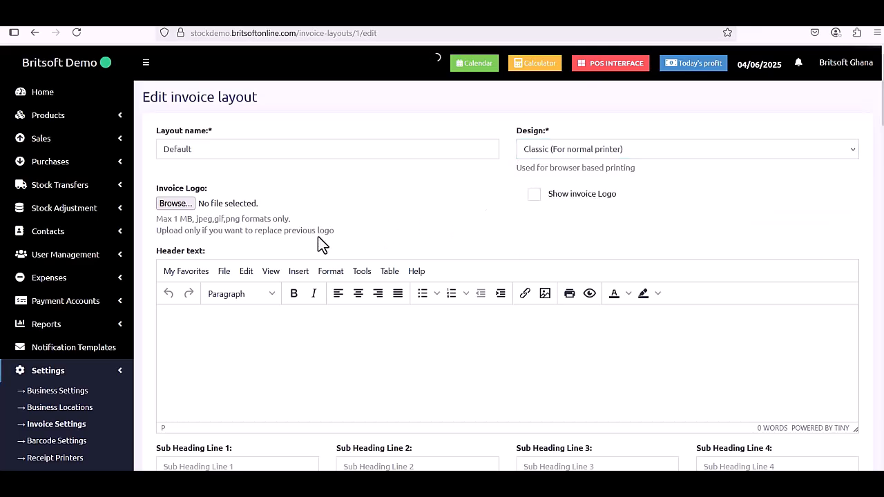
{"action": "scroll", "coordinate": [318, 236], "scroll_direction": "down", "scroll_amount": 3}
{"action": "scroll", "coordinate": [132, 305], "scroll_direction": "up", "scroll_amount": 3}
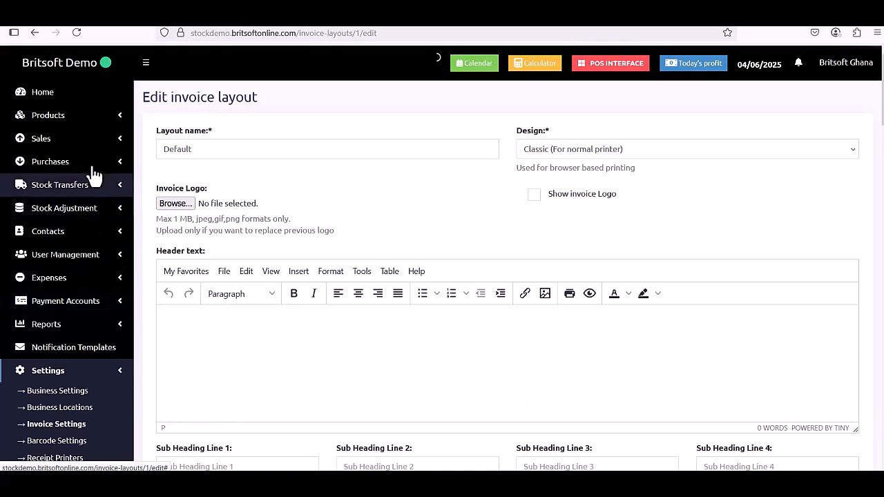
{"action": "left_click", "coordinate": [91, 141]}
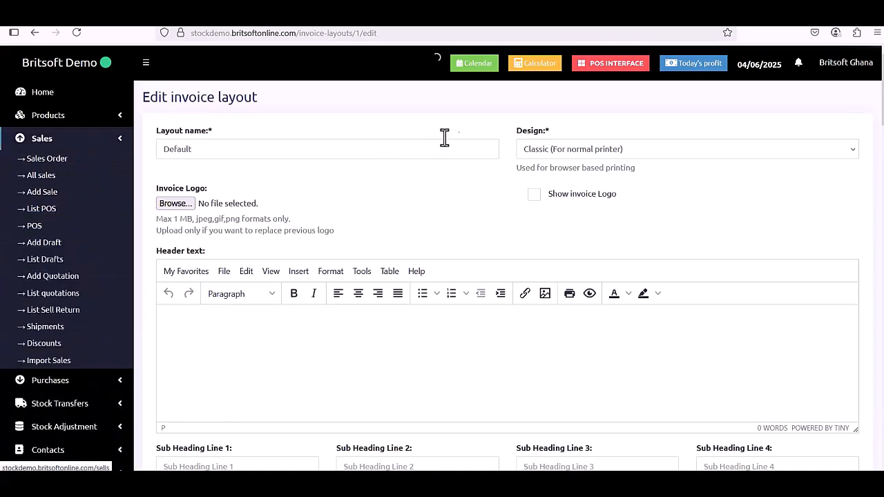
{"action": "left_click", "coordinate": [48, 194]}
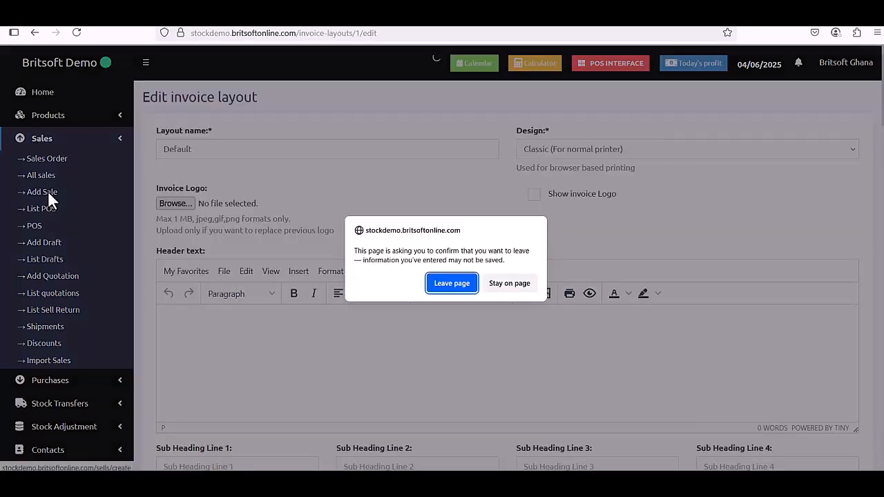
Leave the layout editor and check the selling price groups, keeping Default Selling Price.
{"action": "left_click", "coordinate": [501, 286]}
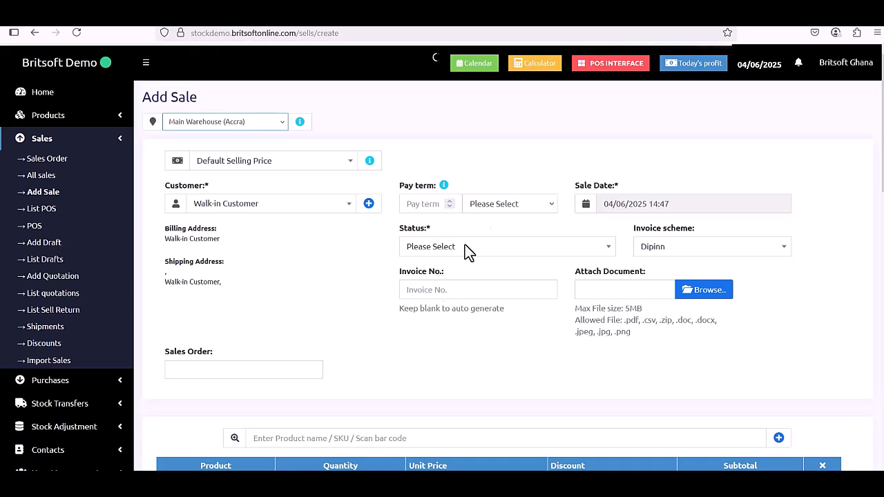
{"action": "scroll", "coordinate": [545, 234], "scroll_direction": "down", "scroll_amount": 1}
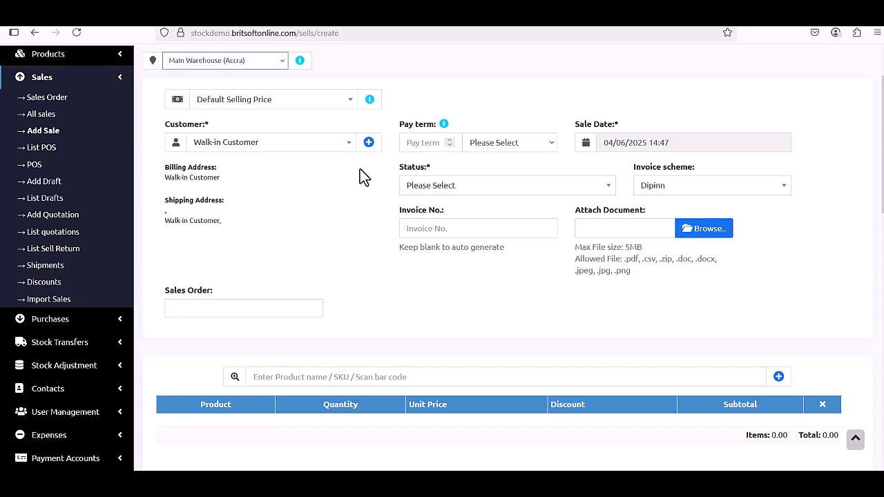
{"action": "left_click", "coordinate": [342, 112]}
{"action": "left_click", "coordinate": [342, 107]}
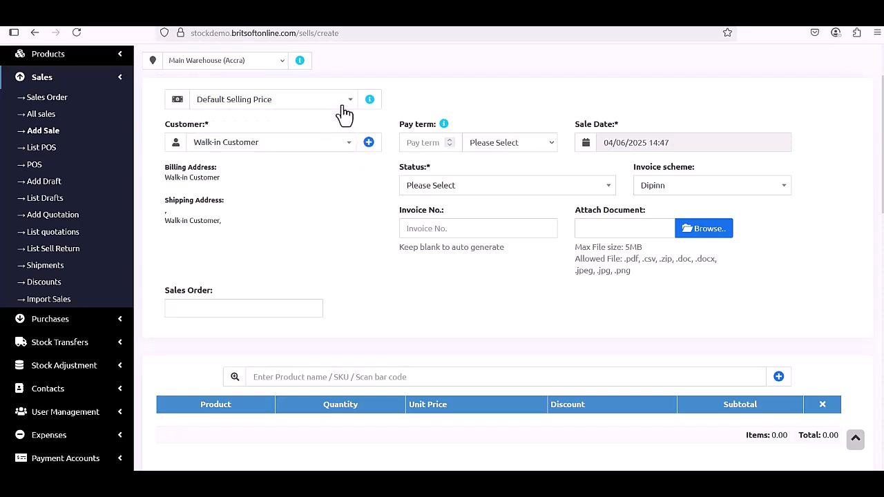
{"action": "left_click", "coordinate": [295, 107]}
{"action": "left_click", "coordinate": [292, 107]}
{"action": "left_click", "coordinate": [293, 103]}
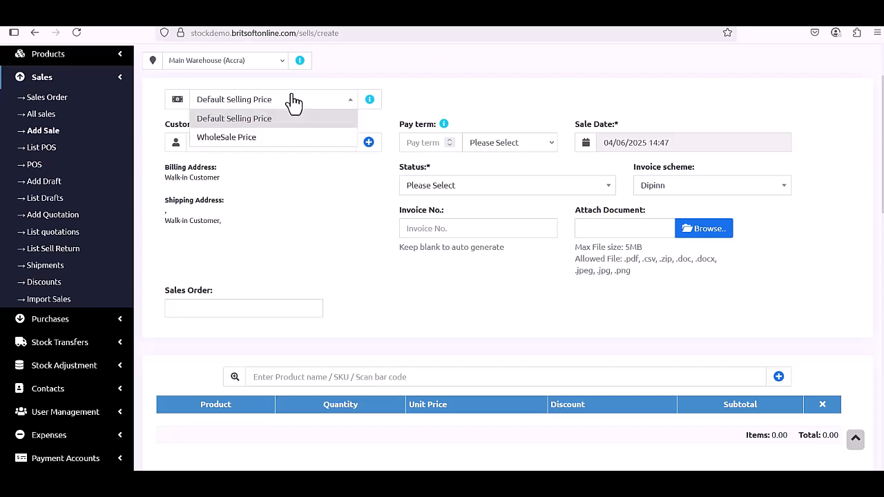
{"action": "left_click", "coordinate": [428, 92]}
Look at the new customer contact form and pay term unit options without changing anything.
{"action": "left_click", "coordinate": [368, 143]}
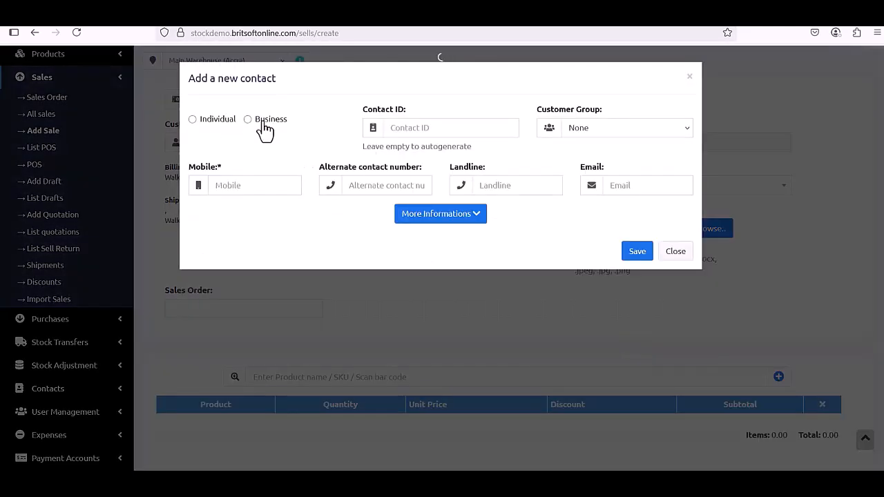
{"action": "left_click", "coordinate": [663, 254]}
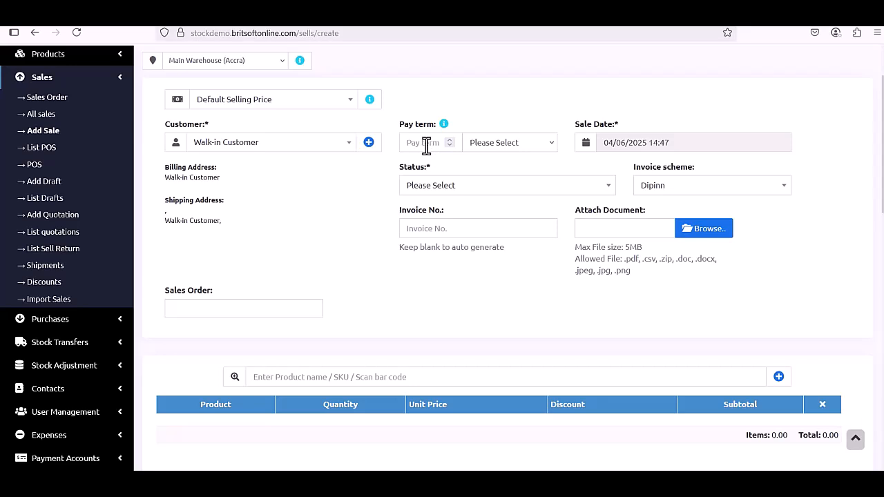
{"action": "left_click", "coordinate": [533, 145]}
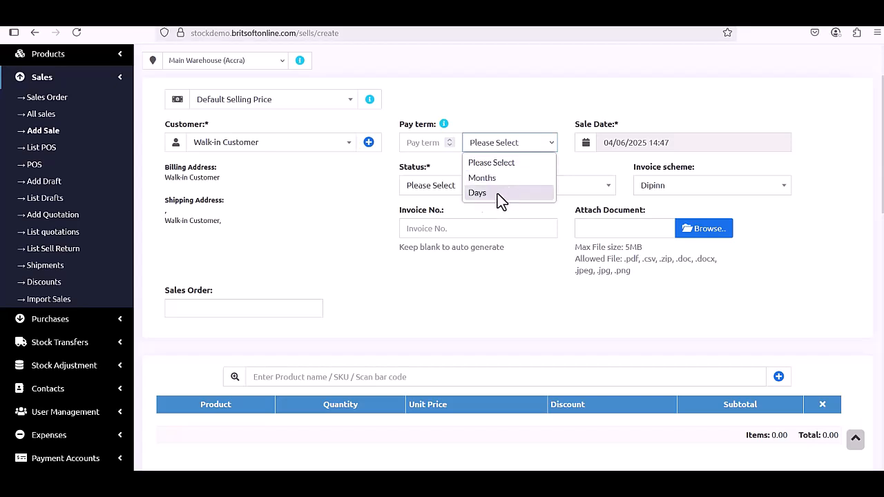
{"action": "left_click", "coordinate": [450, 194]}
Set the sale status to Proforma.
{"action": "left_click", "coordinate": [453, 194]}
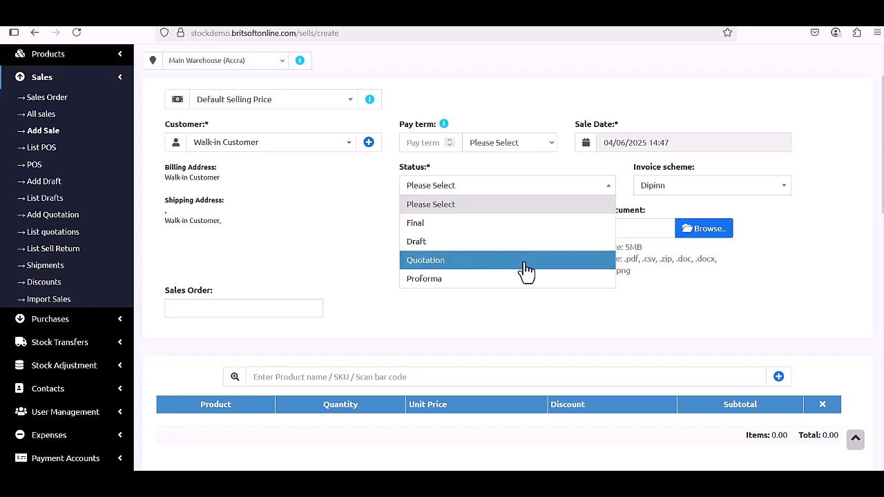
{"action": "left_click", "coordinate": [453, 281]}
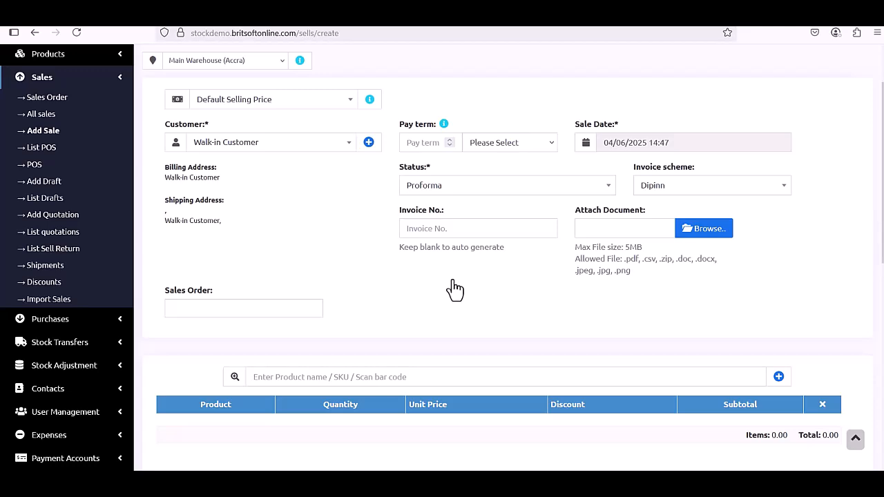
{"action": "scroll", "coordinate": [454, 286], "scroll_direction": "down", "scroll_amount": 3}
Search 'adid' and add one Adidas Shoe AD24 at 150.00 to the sale.
{"action": "scroll", "coordinate": [452, 280], "scroll_direction": "up", "scroll_amount": 1}
{"action": "left_click", "coordinate": [448, 257]}
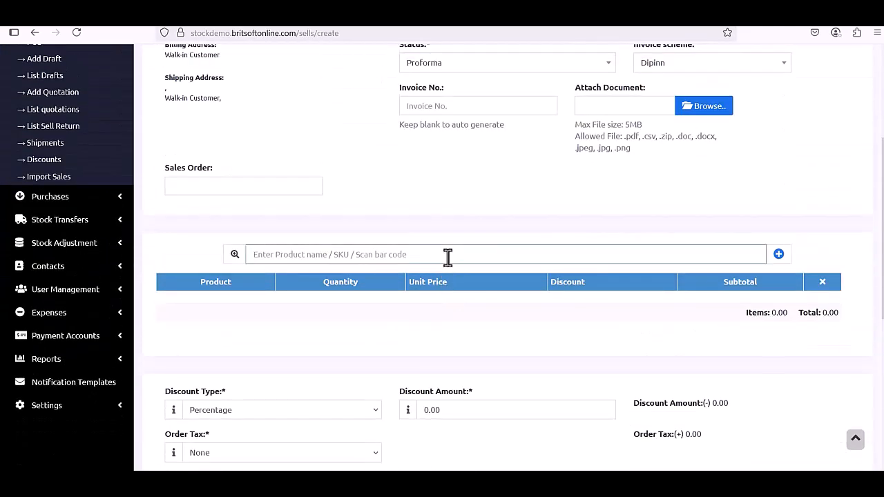
{"action": "type", "text": "adid"}
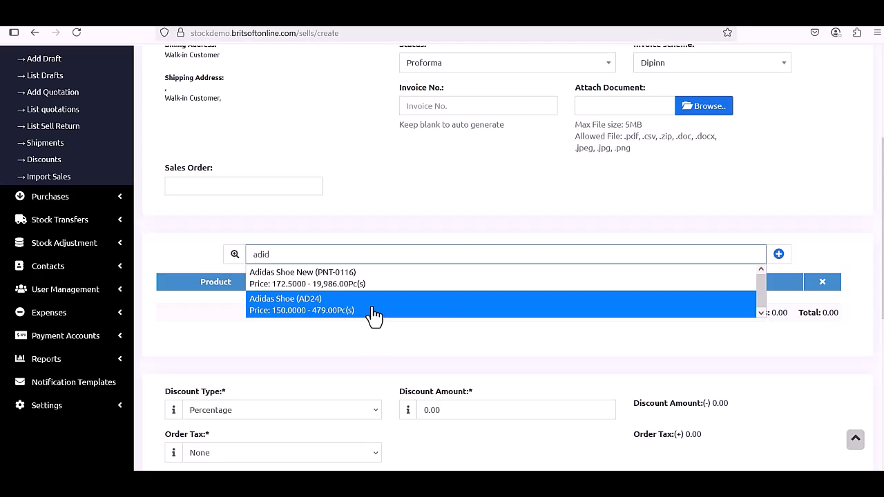
{"action": "left_click", "coordinate": [373, 312]}
Change the sale status to Final and review the form with its 150.00 cash payment.
{"action": "scroll", "coordinate": [373, 312], "scroll_direction": "up", "scroll_amount": 2}
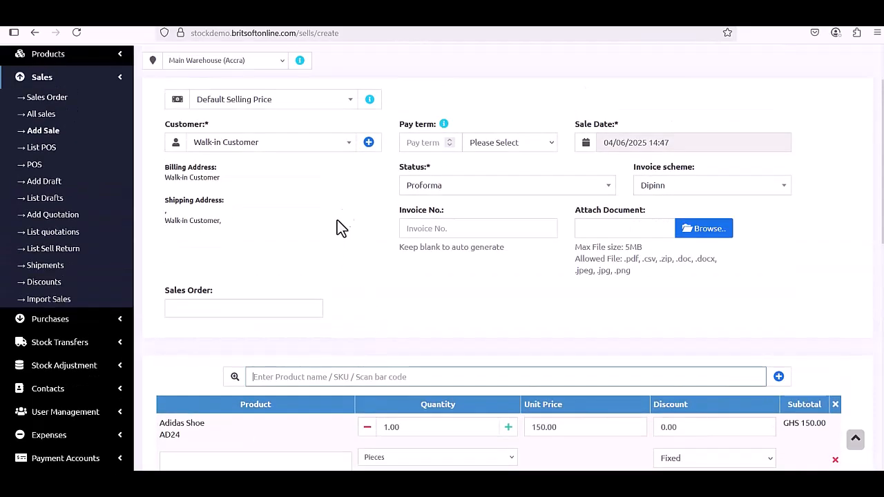
{"action": "left_click", "coordinate": [475, 197]}
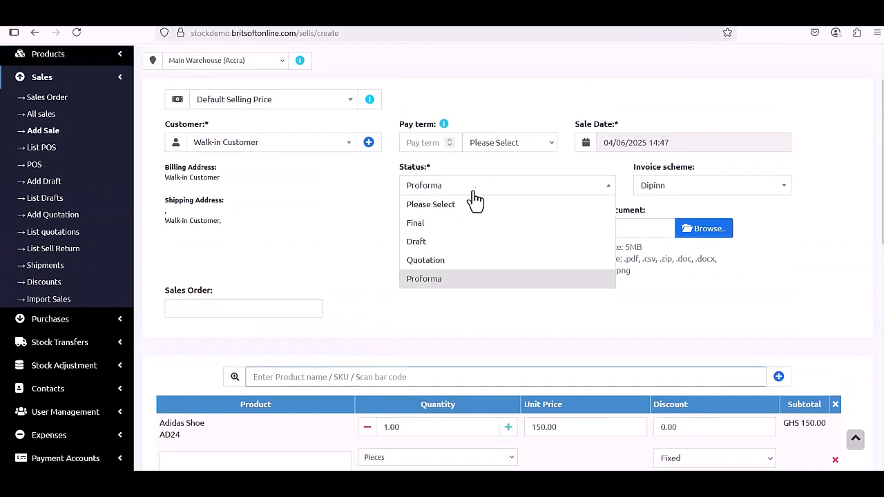
{"action": "left_click", "coordinate": [463, 224]}
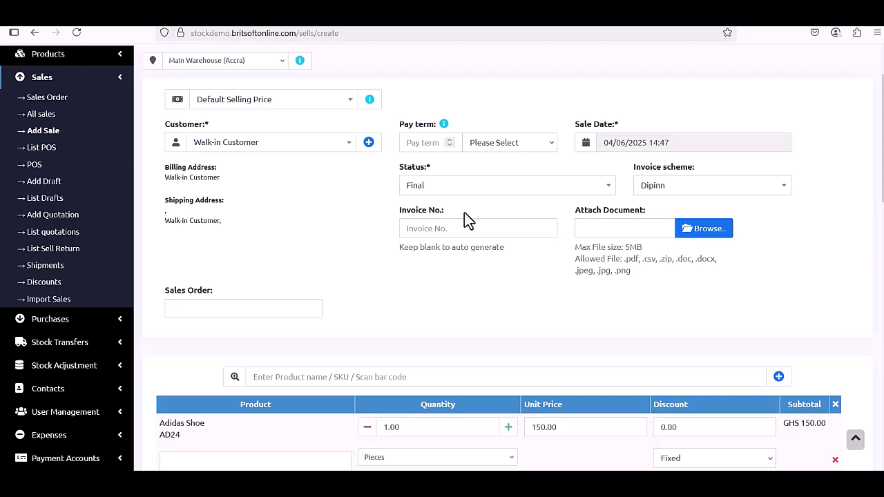
{"action": "scroll", "coordinate": [560, 265], "scroll_direction": "down", "scroll_amount": 3}
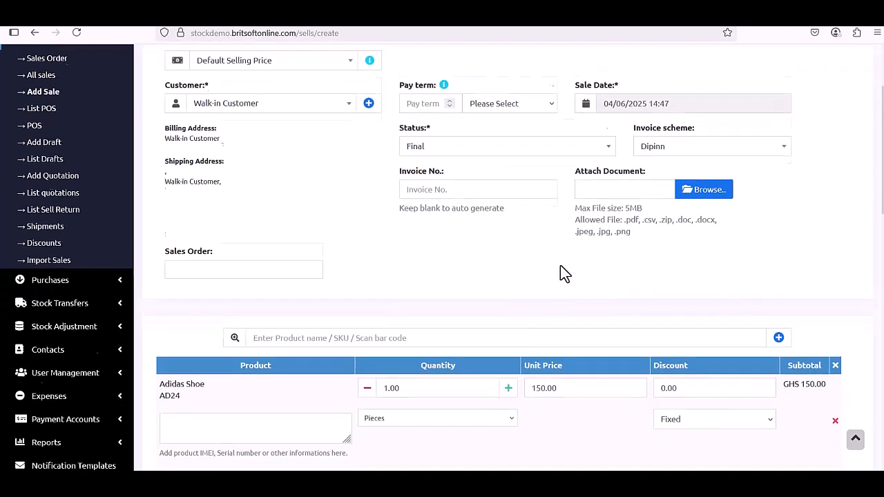
{"action": "scroll", "coordinate": [561, 265], "scroll_direction": "down", "scroll_amount": 5}
{"action": "scroll", "coordinate": [565, 272], "scroll_direction": "up", "scroll_amount": 3}
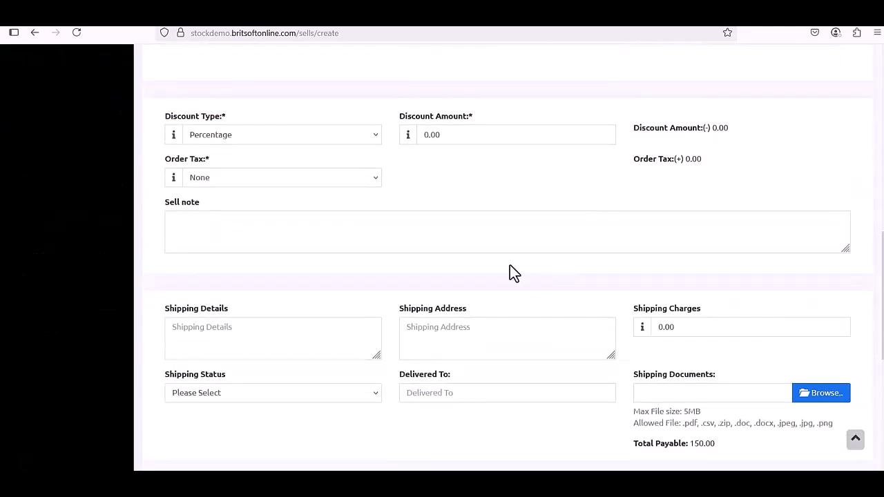
{"action": "scroll", "coordinate": [431, 257], "scroll_direction": "down", "scroll_amount": 3}
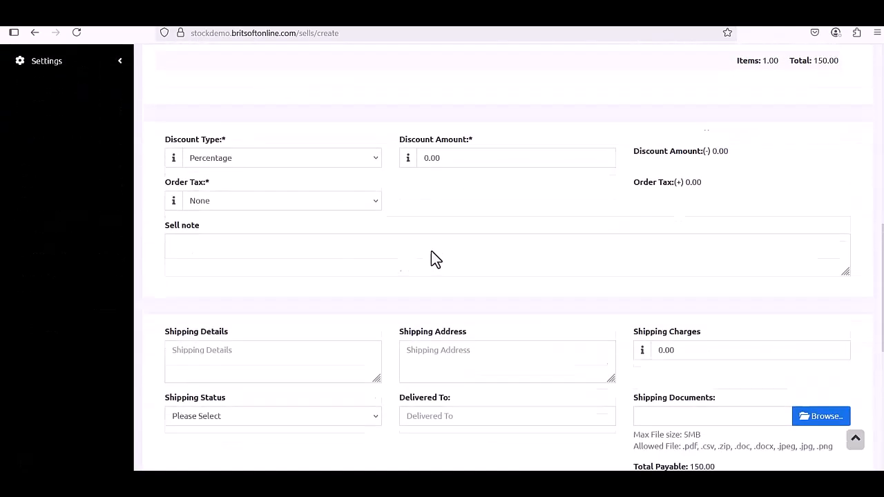
{"action": "scroll", "coordinate": [361, 346], "scroll_direction": "down", "scroll_amount": 3}
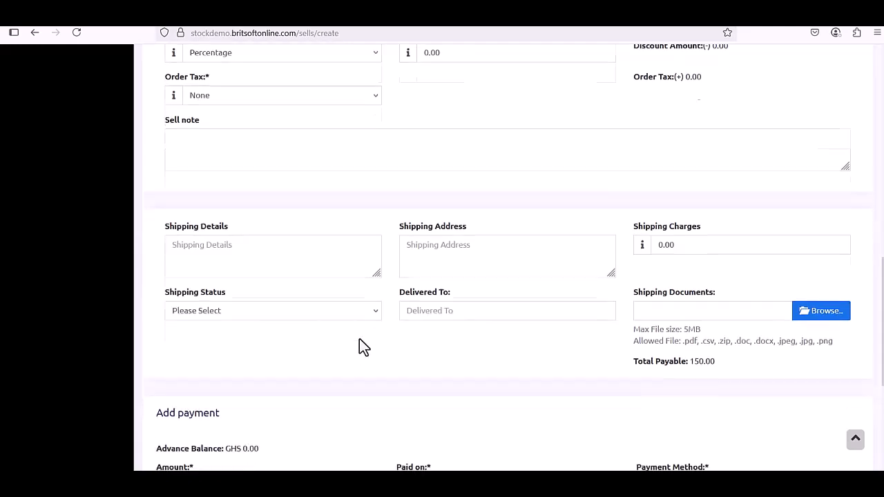
{"action": "scroll", "coordinate": [312, 362], "scroll_direction": "down", "scroll_amount": 2}
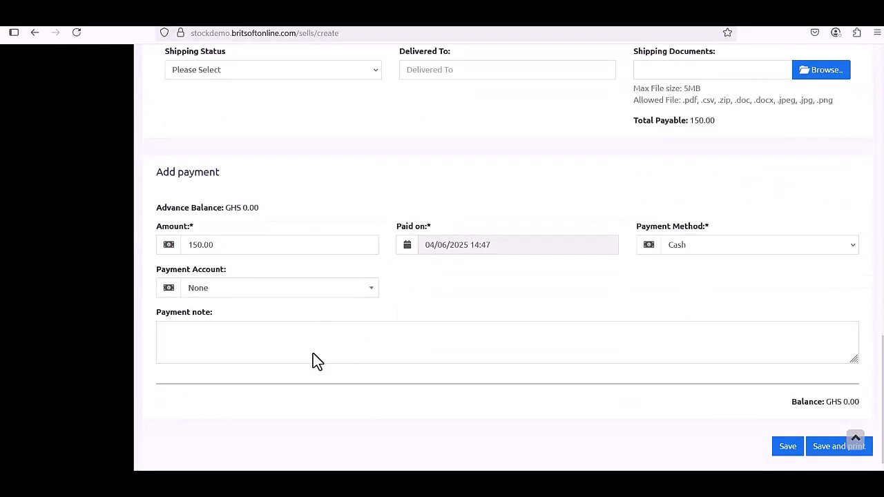
{"action": "scroll", "coordinate": [434, 319], "scroll_direction": "up", "scroll_amount": 3}
{"action": "scroll", "coordinate": [434, 312], "scroll_direction": "up", "scroll_amount": 6}
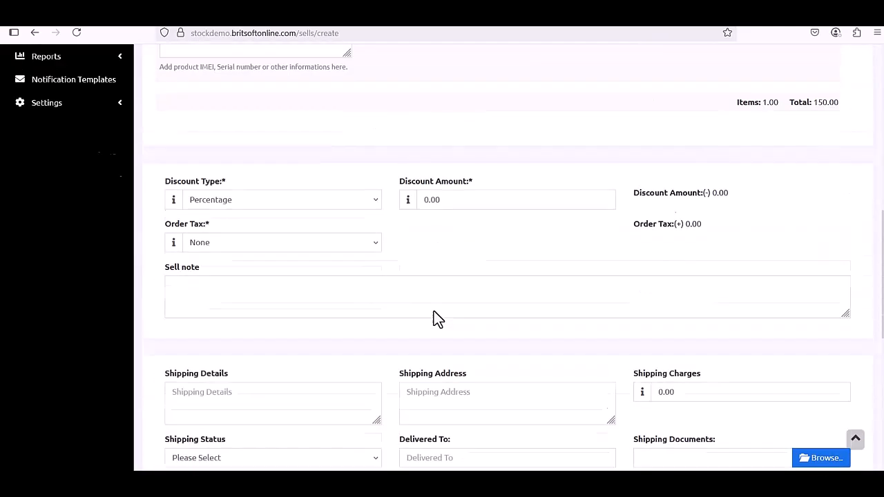
{"action": "scroll", "coordinate": [434, 312], "scroll_direction": "up", "scroll_amount": 2}
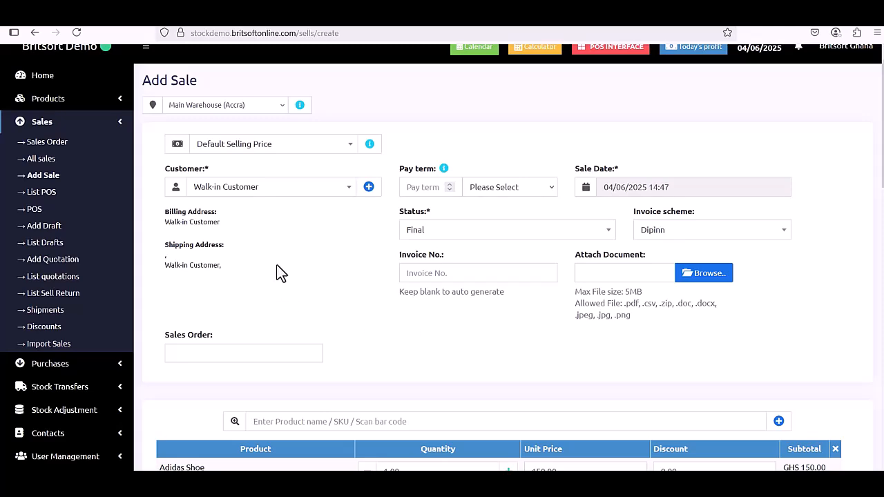
Discard the unsaved sale for a blank Add Quotation form, browse it, then go to All sales.
{"action": "left_click", "coordinate": [50, 262]}
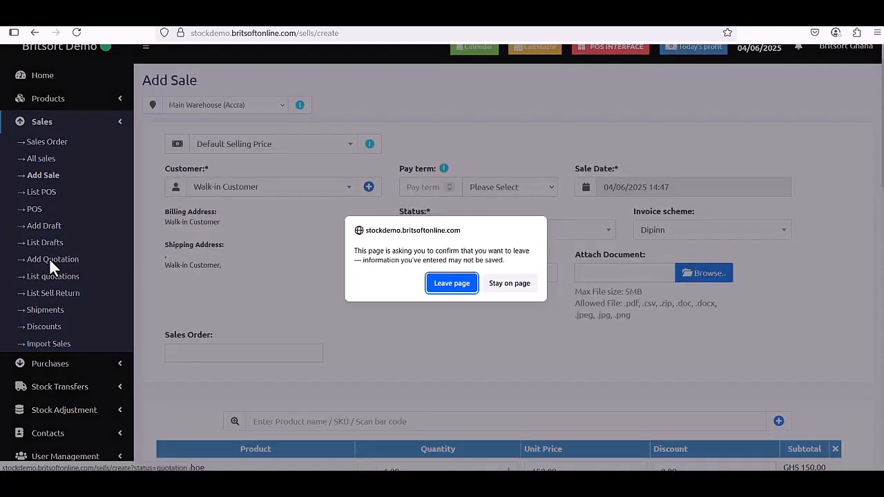
{"action": "left_click", "coordinate": [449, 286]}
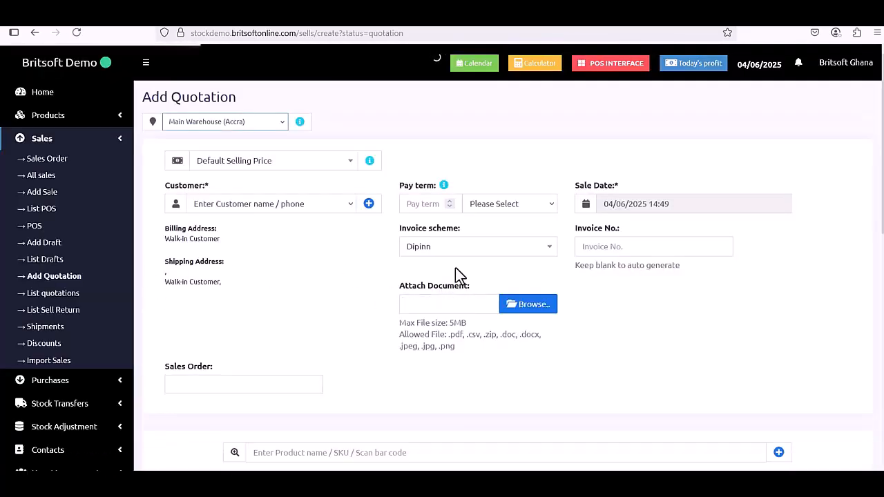
{"action": "scroll", "coordinate": [415, 276], "scroll_direction": "down", "scroll_amount": 1}
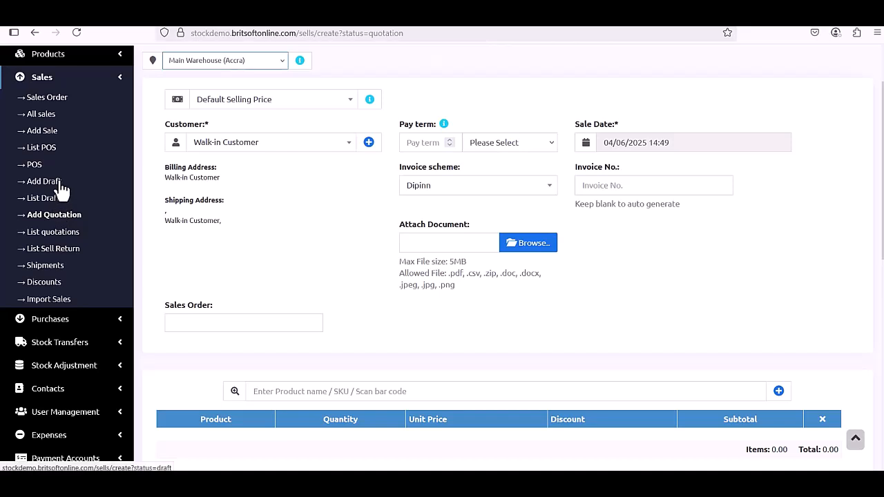
{"action": "scroll", "coordinate": [177, 200], "scroll_direction": "up", "scroll_amount": 1}
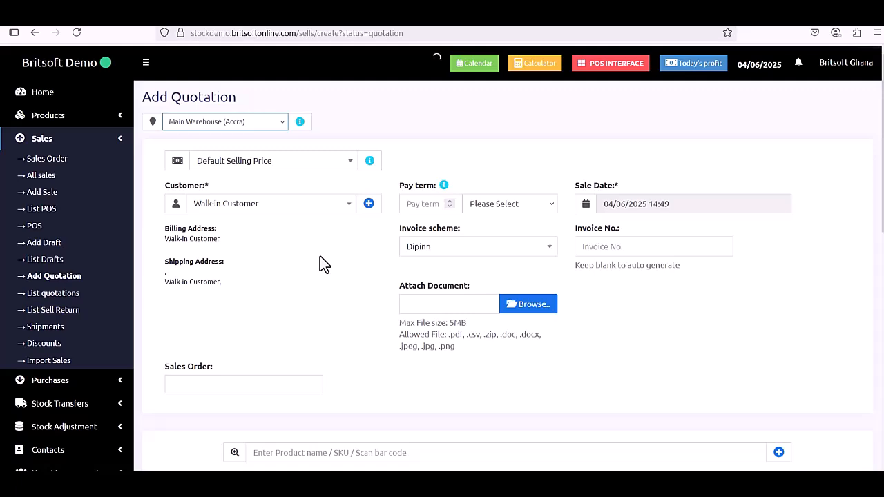
{"action": "scroll", "coordinate": [320, 256], "scroll_direction": "down", "scroll_amount": 2}
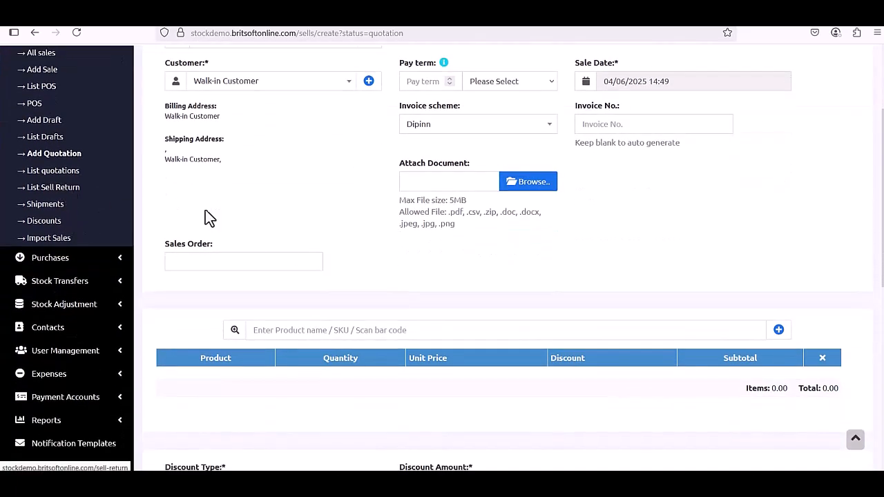
{"action": "scroll", "coordinate": [221, 220], "scroll_direction": "up", "scroll_amount": 2}
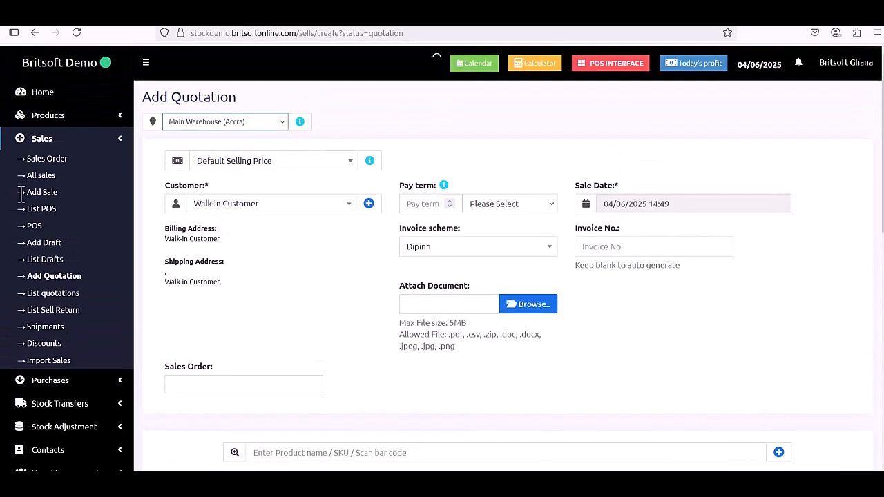
{"action": "left_click", "coordinate": [50, 181]}
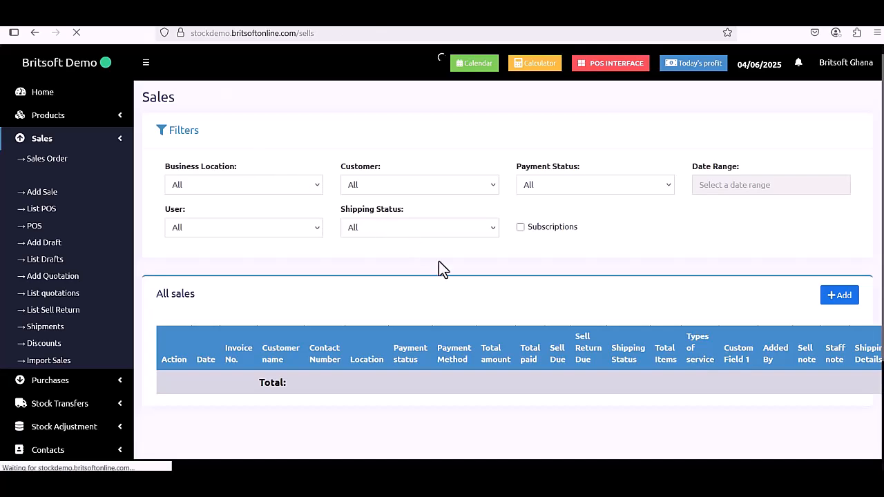
Start a Sell Return from the Actions menu of the 21/05/2025 sale, invoice 20230405.
{"action": "scroll", "coordinate": [440, 263], "scroll_direction": "down", "scroll_amount": 3}
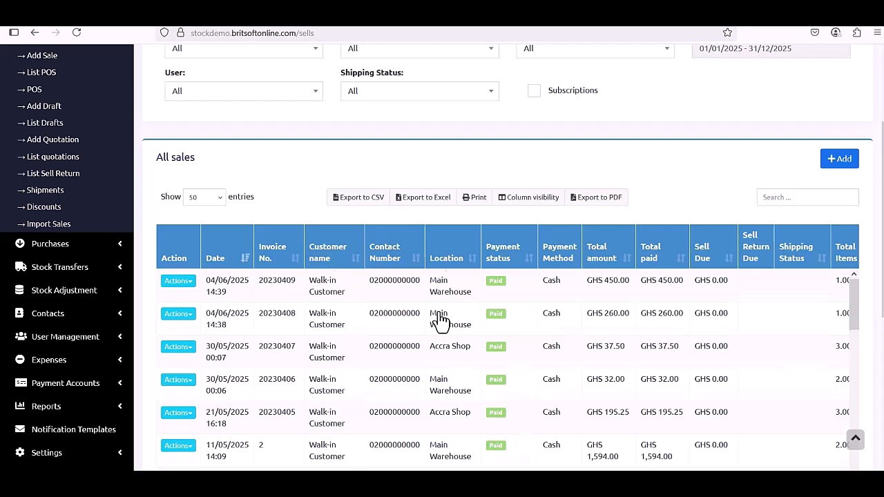
{"action": "scroll", "coordinate": [440, 322], "scroll_direction": "down", "scroll_amount": 1}
{"action": "left_click", "coordinate": [178, 359]}
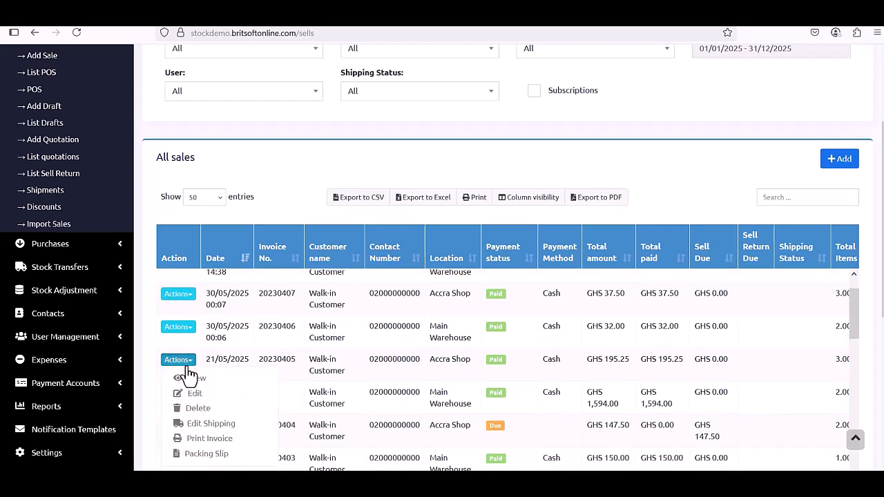
{"action": "scroll", "coordinate": [244, 397], "scroll_direction": "down", "scroll_amount": 2}
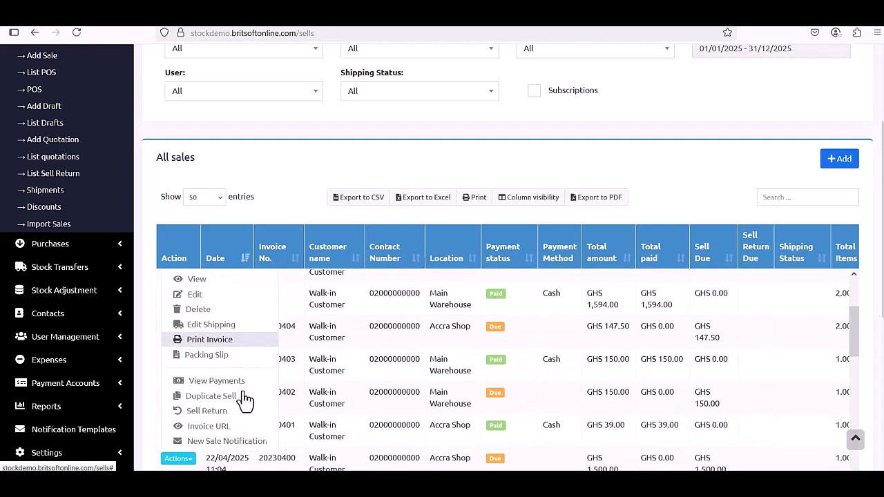
{"action": "left_click", "coordinate": [207, 404]}
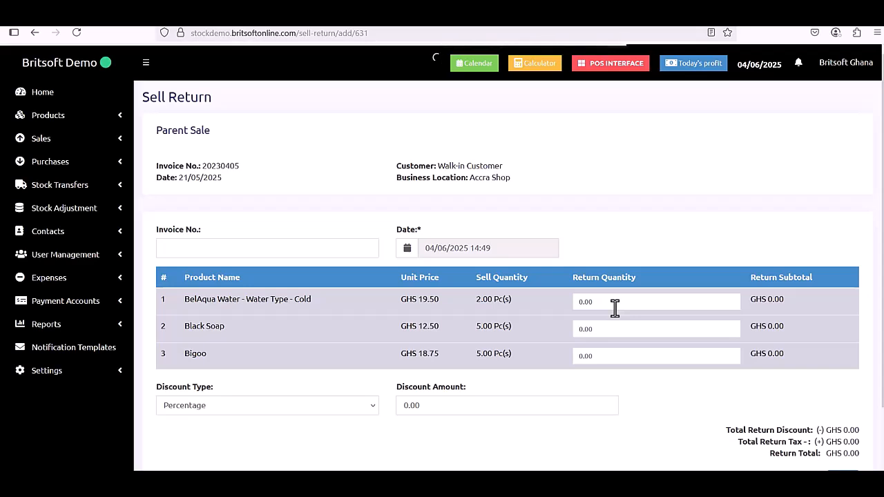
Return one each of BelAqua Water, Black Soap and Bigoo, and save the GHS 50.75 return.
{"action": "scroll", "coordinate": [615, 308], "scroll_direction": "down", "scroll_amount": 2}
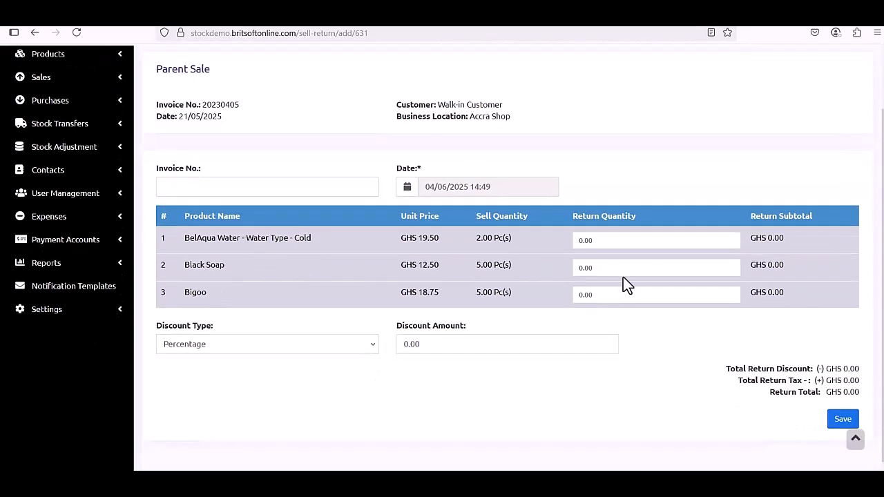
{"action": "left_click", "coordinate": [630, 243]}
{"action": "type", "text": "1"}
{"action": "left_click", "coordinate": [615, 270]}
{"action": "type", "text": "11"}
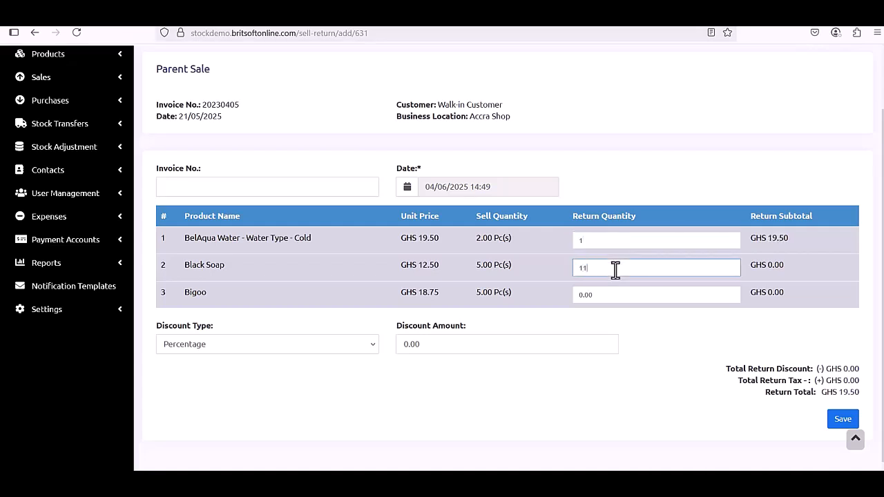
{"action": "key", "text": "BackSpace"}
{"action": "left_click", "coordinate": [612, 294]}
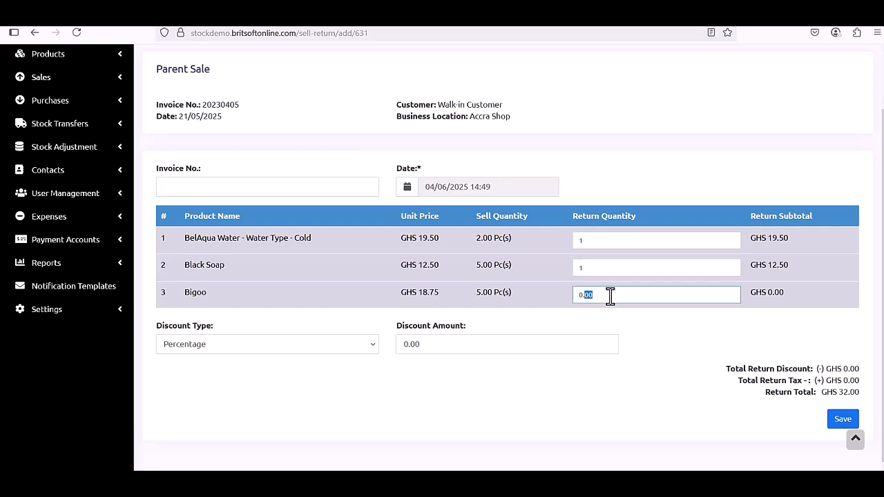
{"action": "type", "text": "1"}
{"action": "left_click", "coordinate": [744, 409]}
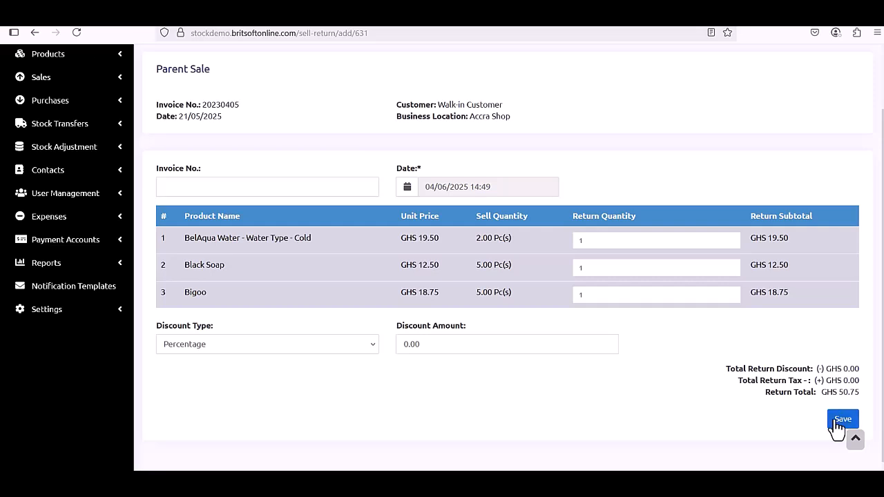
{"action": "left_click", "coordinate": [836, 427]}
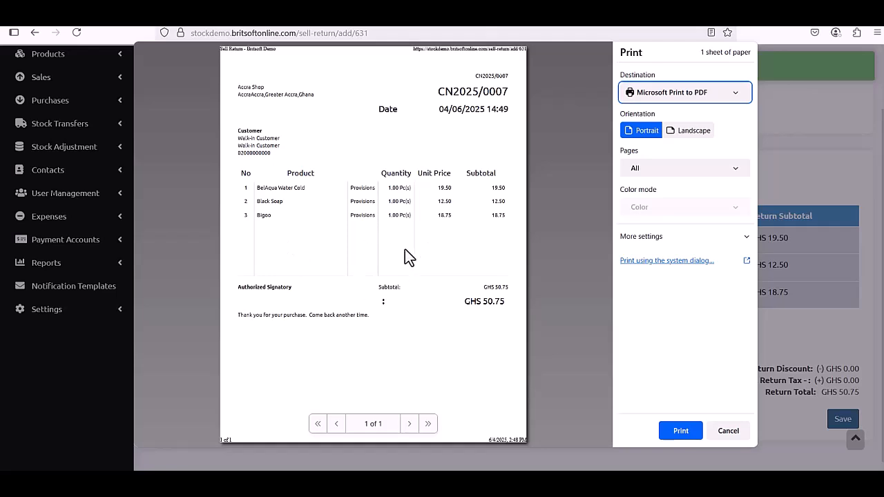
Cancel printing the credit note and find invoice 20230405's GHS 50.75 sell return due in All sales.
{"action": "left_click", "coordinate": [726, 424]}
{"action": "scroll", "coordinate": [52, 148], "scroll_direction": "up", "scroll_amount": 2}
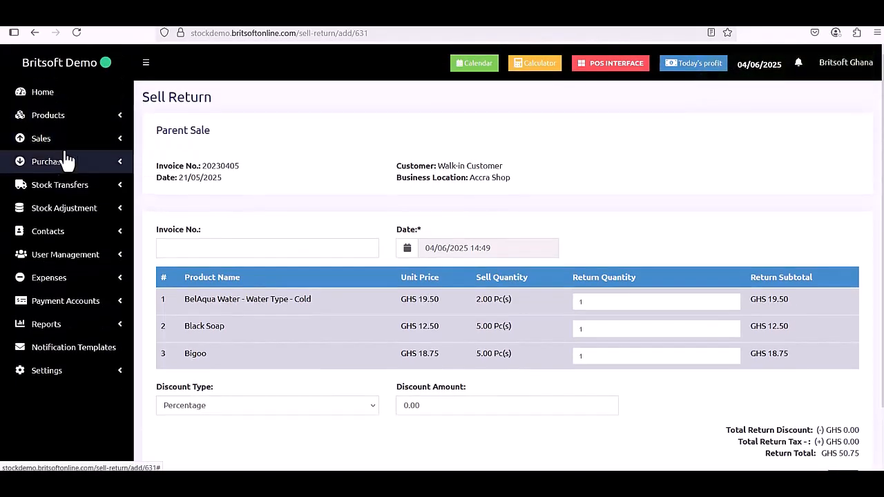
{"action": "left_click", "coordinate": [64, 142]}
{"action": "left_click", "coordinate": [48, 192]}
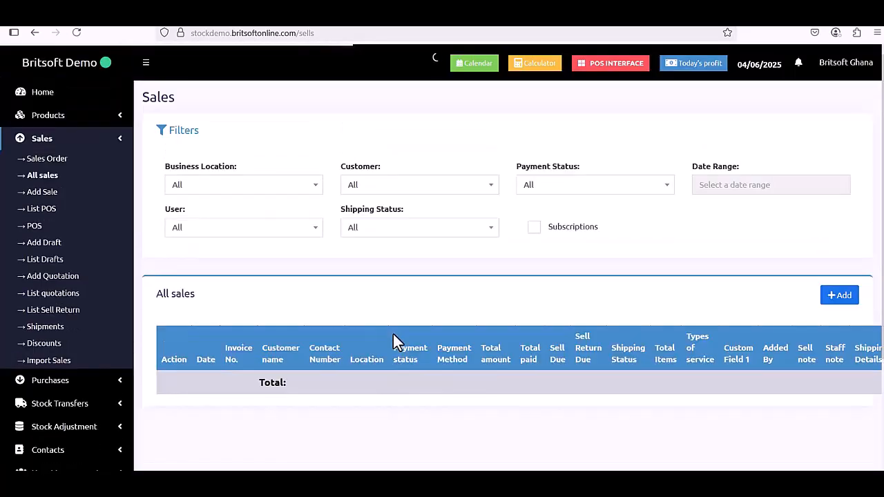
{"action": "scroll", "coordinate": [393, 338], "scroll_direction": "down", "scroll_amount": 2}
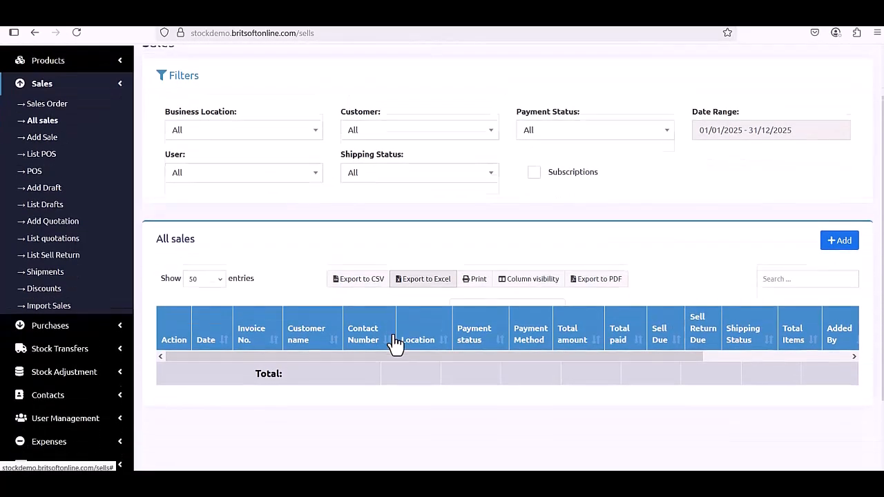
{"action": "scroll", "coordinate": [396, 343], "scroll_direction": "down", "scroll_amount": 1}
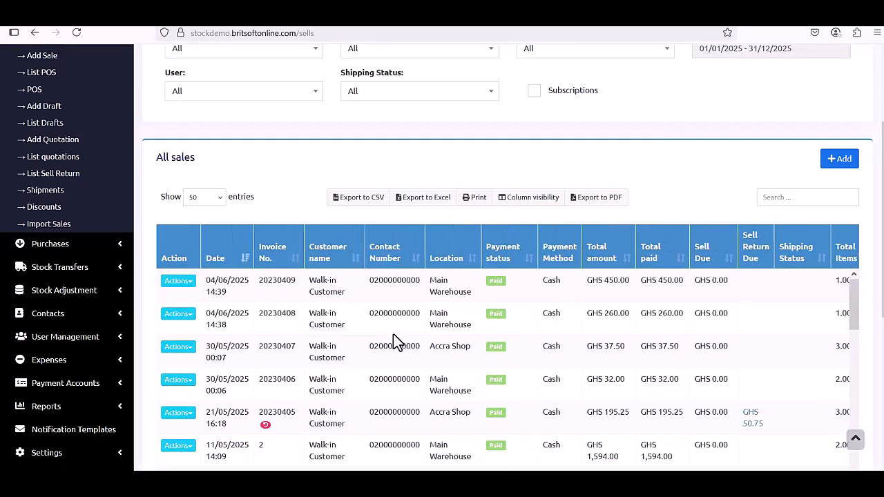
{"action": "scroll", "coordinate": [394, 337], "scroll_direction": "down", "scroll_amount": 1}
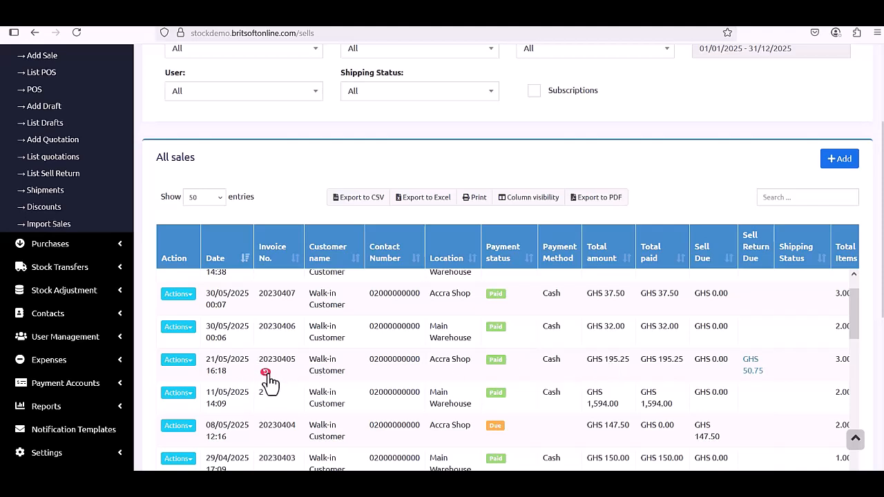
{"action": "mouse_move", "coordinate": [269, 382]}
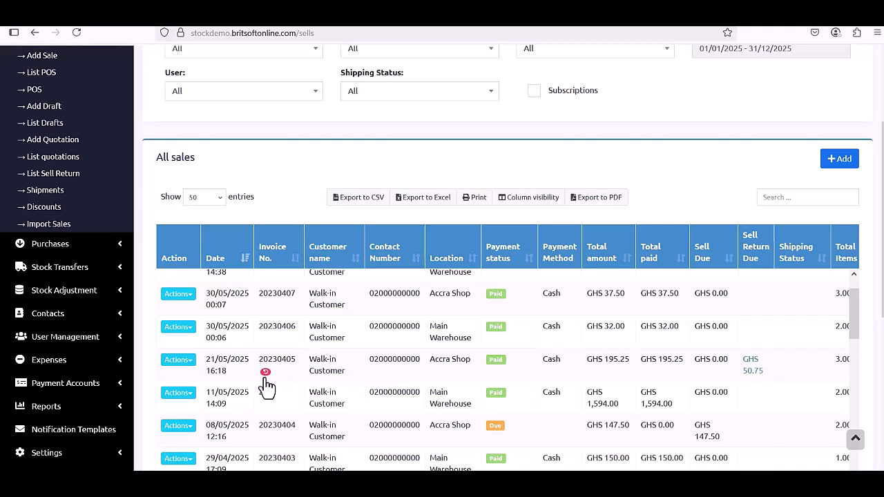
{"action": "left_click", "coordinate": [266, 381]}
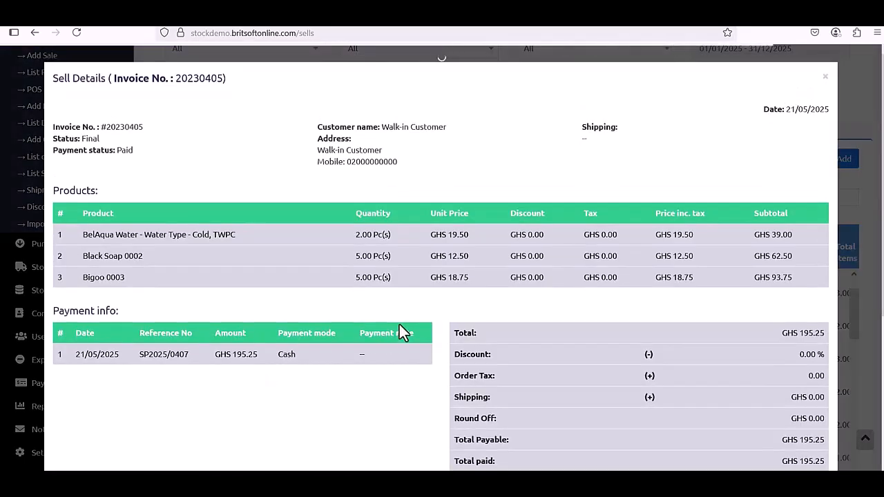
{"action": "scroll", "coordinate": [399, 325], "scroll_direction": "down", "scroll_amount": 3}
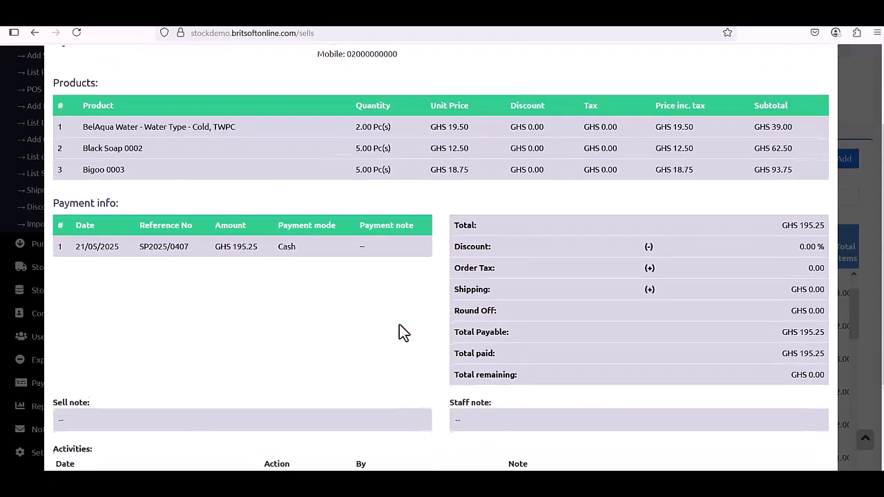
{"action": "scroll", "coordinate": [400, 325], "scroll_direction": "up", "scroll_amount": 5}
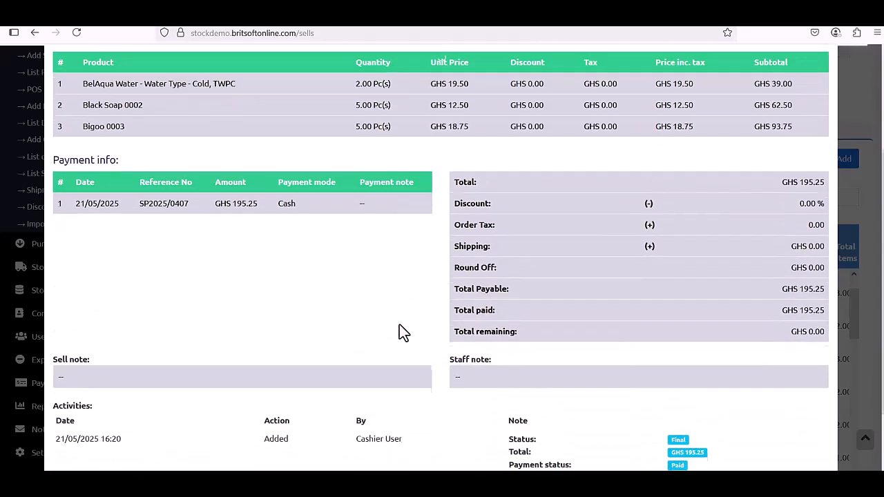
{"action": "scroll", "coordinate": [400, 325], "scroll_direction": "up", "scroll_amount": 1}
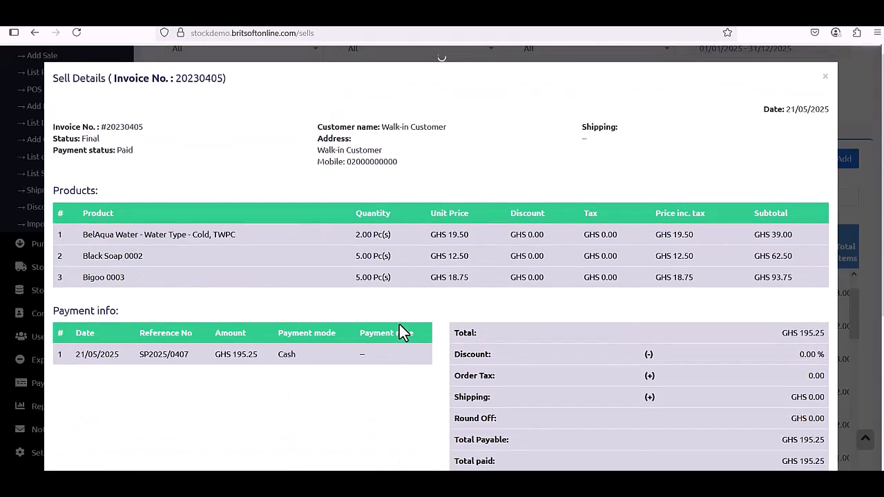
{"action": "scroll", "coordinate": [399, 324], "scroll_direction": "down", "scroll_amount": 3}
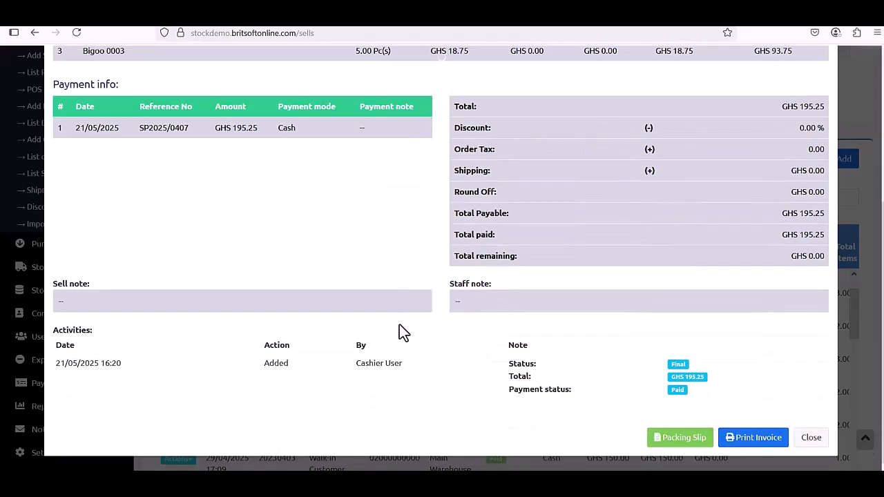
{"action": "left_click", "coordinate": [811, 437]}
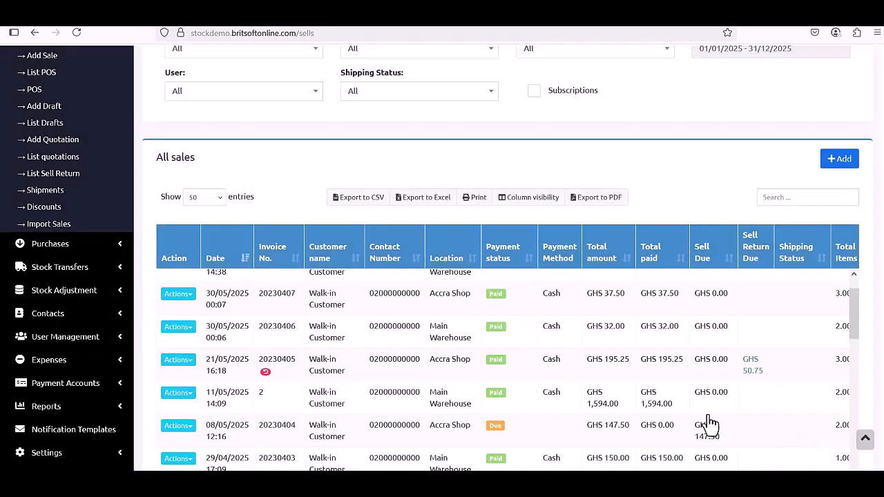
View return CN2025/0007 (sale 20230405, GHS 50.75, Due) in the Sell Return list, then close it.
{"action": "left_click", "coordinate": [58, 181]}
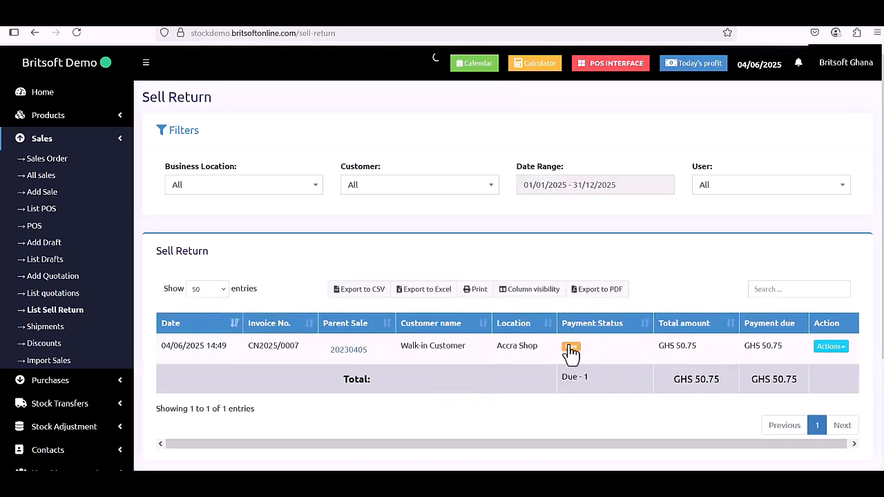
{"action": "left_click", "coordinate": [821, 351]}
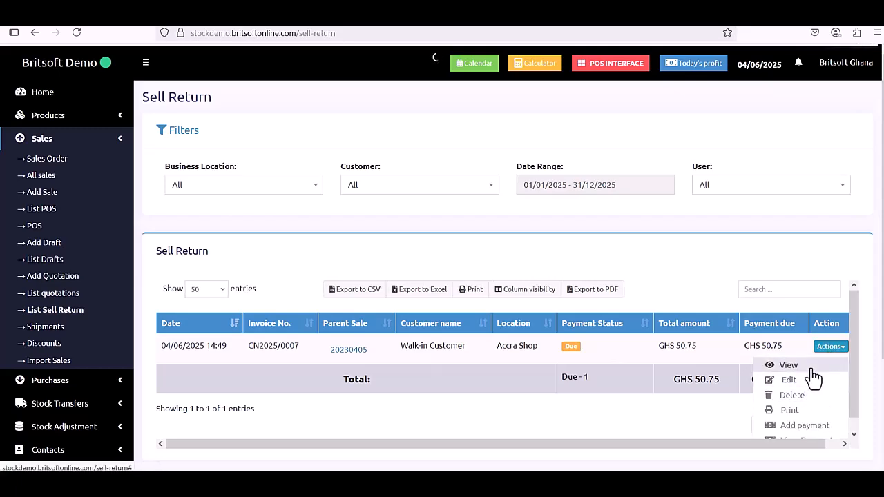
{"action": "left_click", "coordinate": [813, 369]}
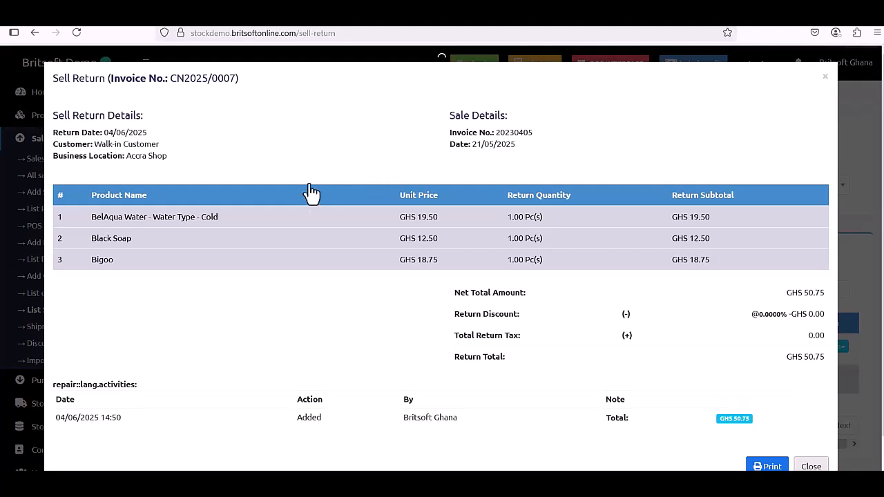
{"action": "scroll", "coordinate": [283, 231], "scroll_direction": "down", "scroll_amount": 1}
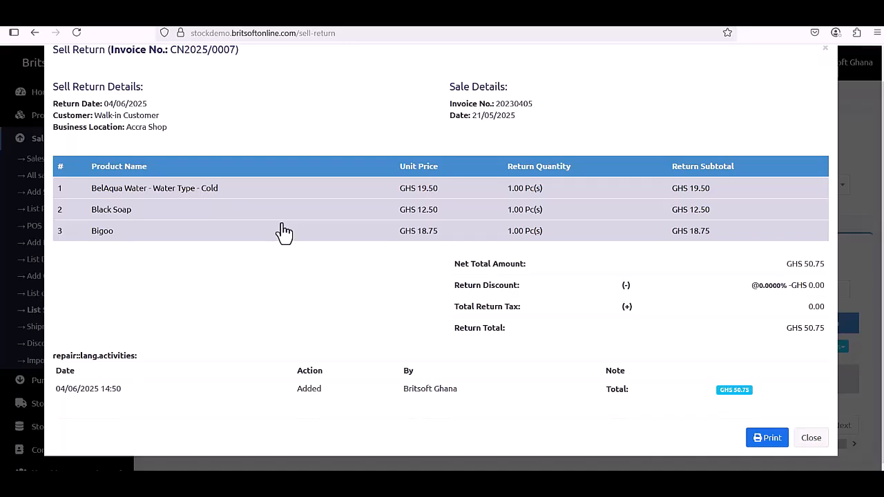
{"action": "left_click", "coordinate": [806, 441]}
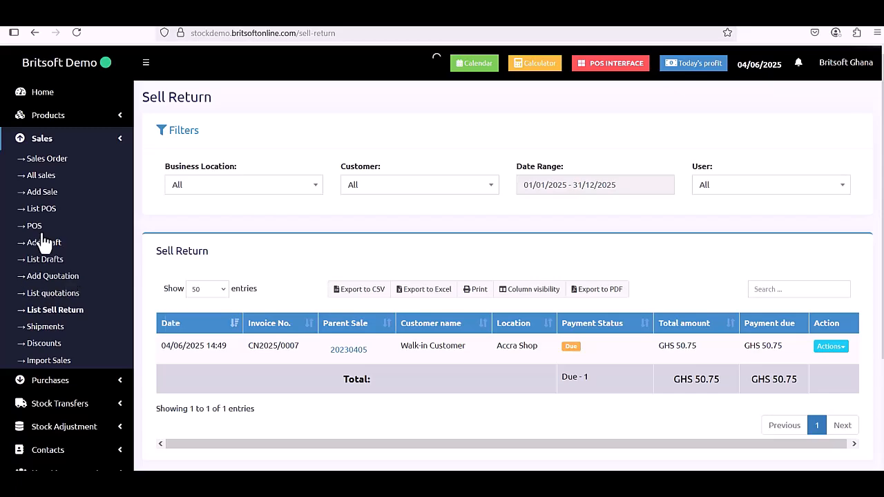
{"action": "scroll", "coordinate": [43, 241], "scroll_direction": "down", "scroll_amount": 3}
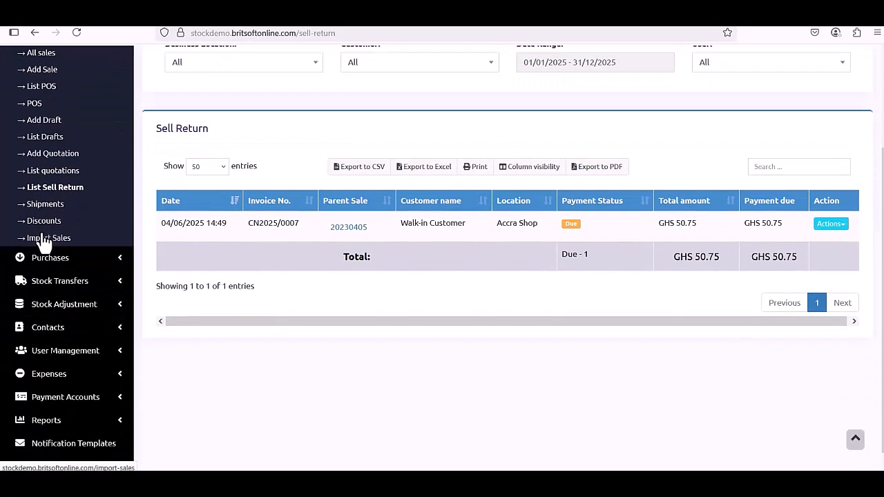
{"action": "scroll", "coordinate": [43, 235], "scroll_direction": "up", "scroll_amount": 3}
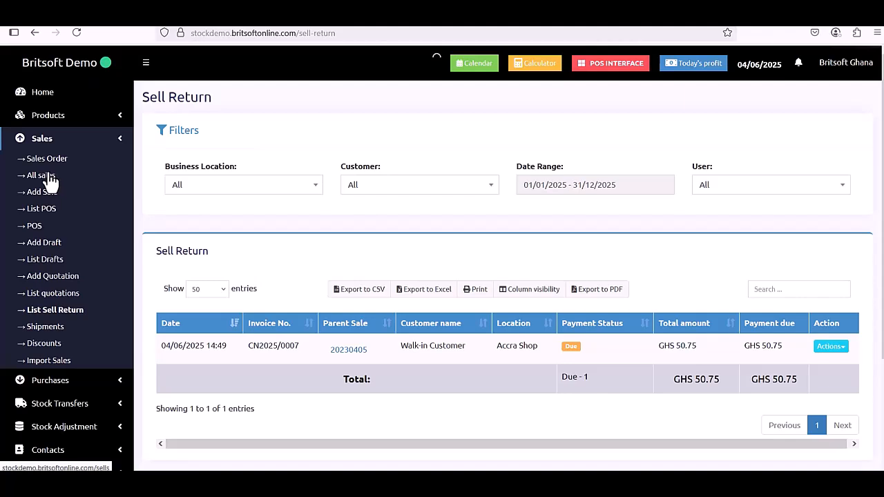
From All sales, open invoice 20230409 (3 Adidas Shoe, GHS 450) for editing.
{"action": "left_click", "coordinate": [49, 177]}
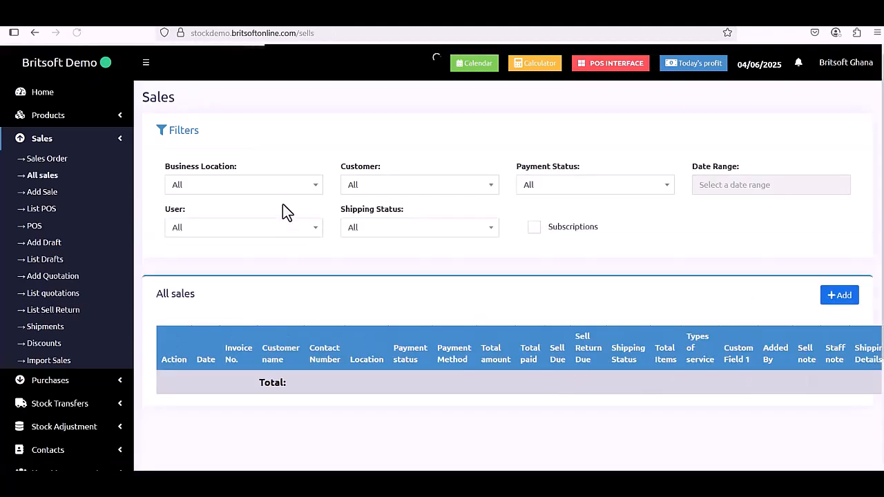
{"action": "scroll", "coordinate": [282, 204], "scroll_direction": "down", "scroll_amount": 3}
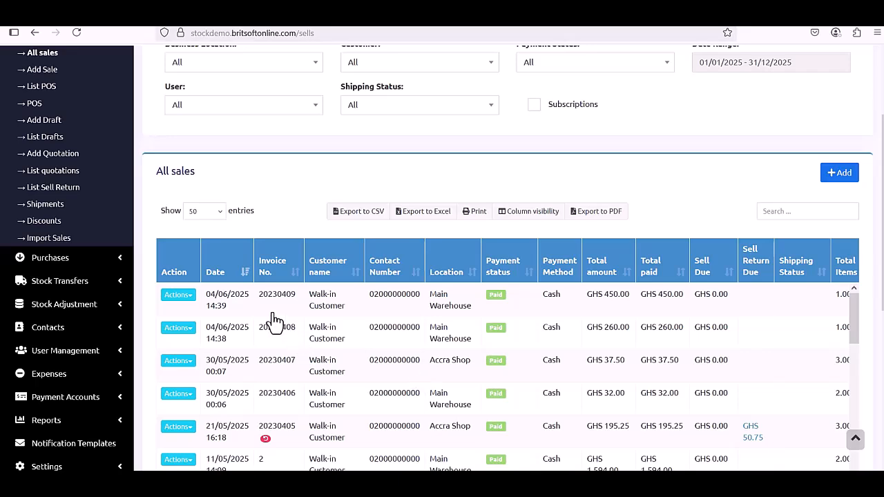
{"action": "left_click", "coordinate": [180, 297]}
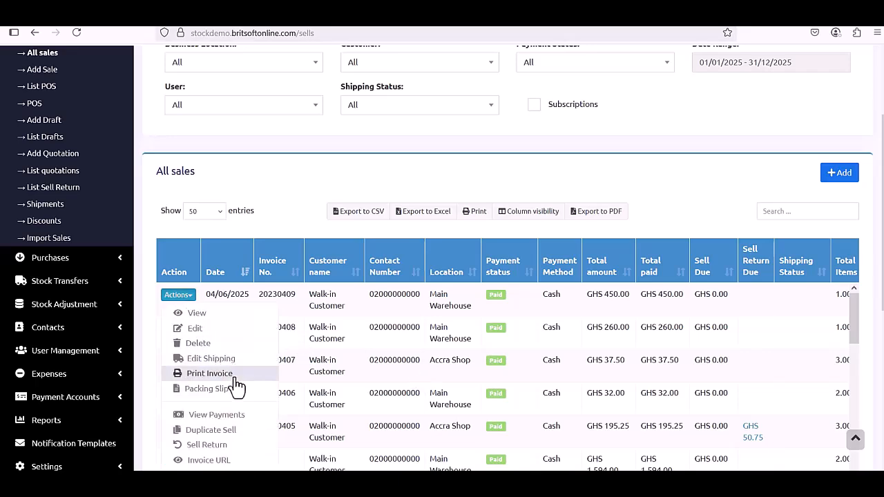
{"action": "scroll", "coordinate": [239, 410], "scroll_direction": "down", "scroll_amount": 2}
{"action": "scroll", "coordinate": [239, 410], "scroll_direction": "up", "scroll_amount": 2}
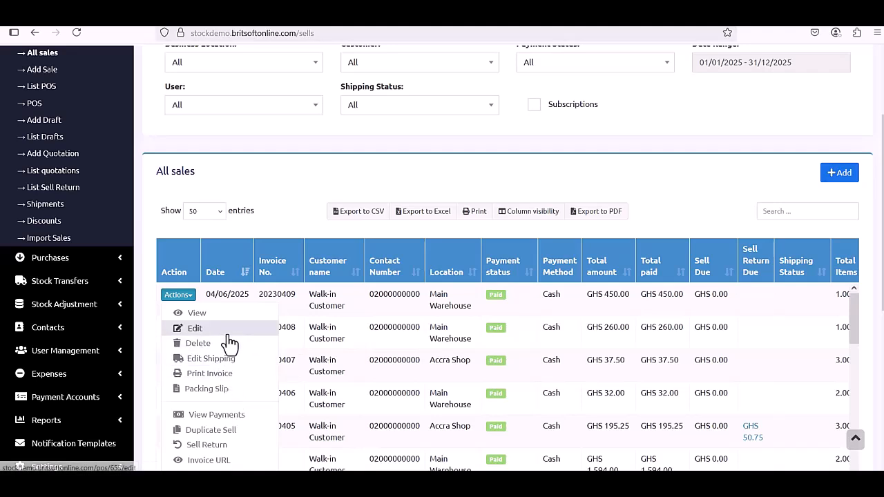
{"action": "left_click", "coordinate": [195, 328]}
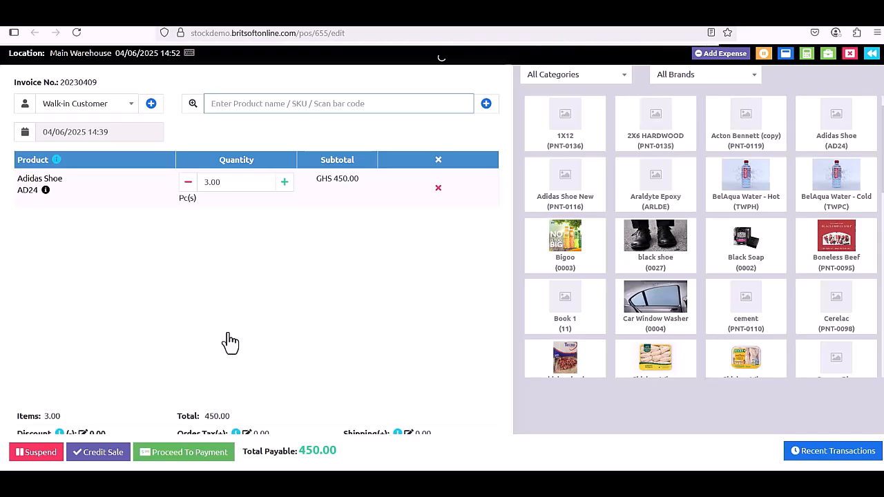
Start payment for the edited sale, then close the Payment form without paying.
{"action": "left_click", "coordinate": [199, 454]}
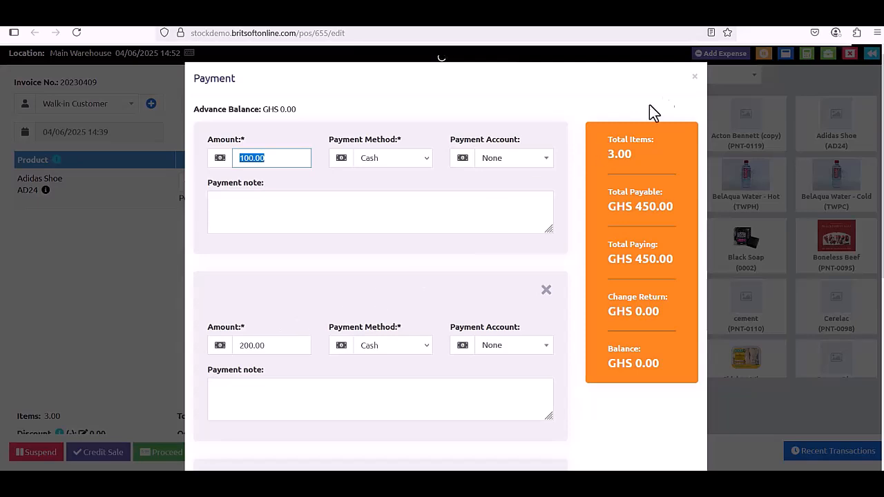
{"action": "left_click", "coordinate": [695, 77]}
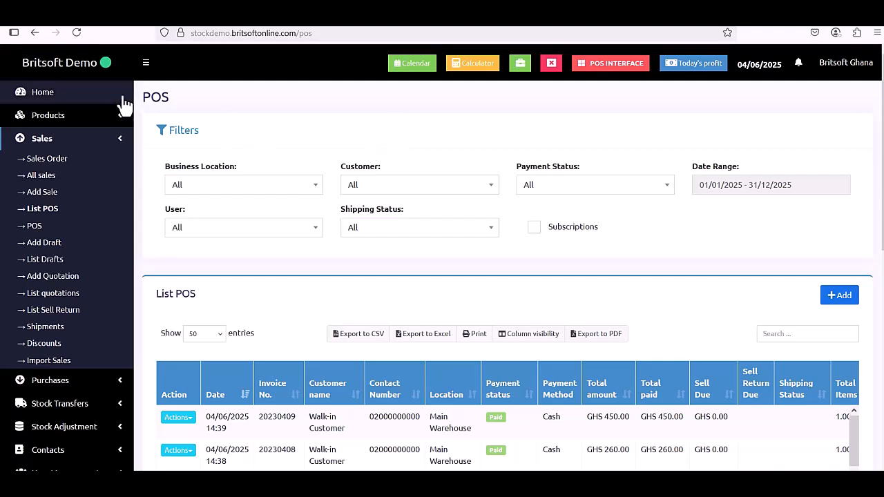
{"action": "left_click", "coordinate": [74, 104]}
{"action": "scroll", "coordinate": [465, 196], "scroll_direction": "down", "scroll_amount": 1}
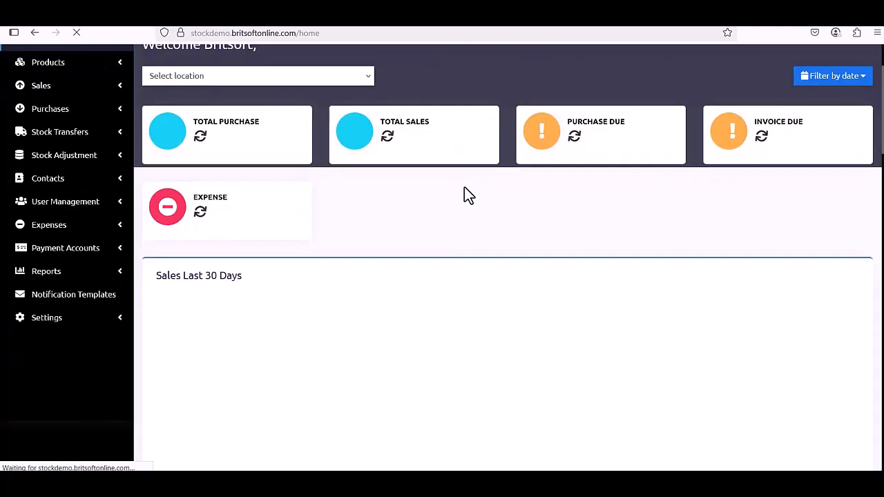
{"action": "scroll", "coordinate": [464, 186], "scroll_direction": "down", "scroll_amount": 1}
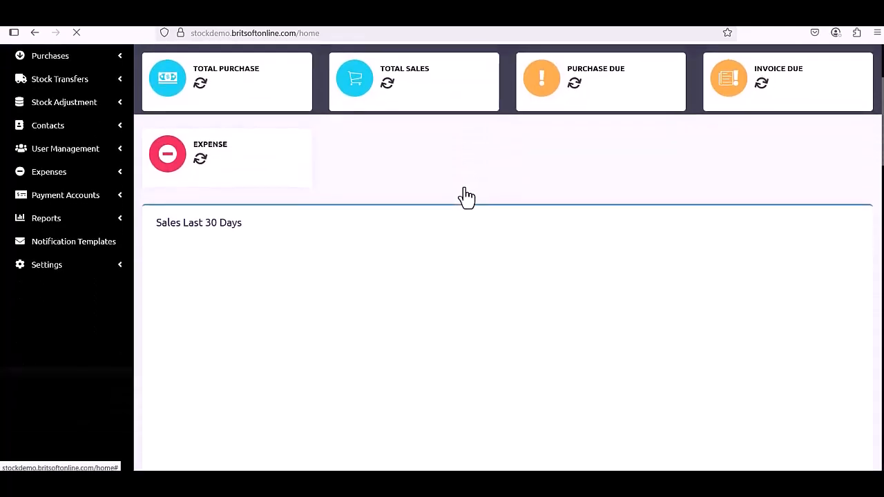
{"action": "scroll", "coordinate": [465, 196], "scroll_direction": "up", "scroll_amount": 2}
{"action": "scroll", "coordinate": [465, 196], "scroll_direction": "down", "scroll_amount": 3}
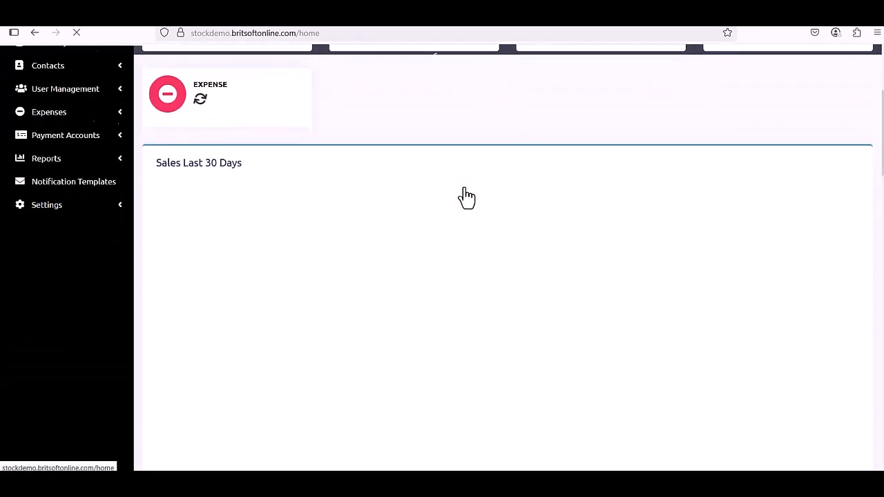
{"action": "scroll", "coordinate": [464, 187], "scroll_direction": "down", "scroll_amount": 10}
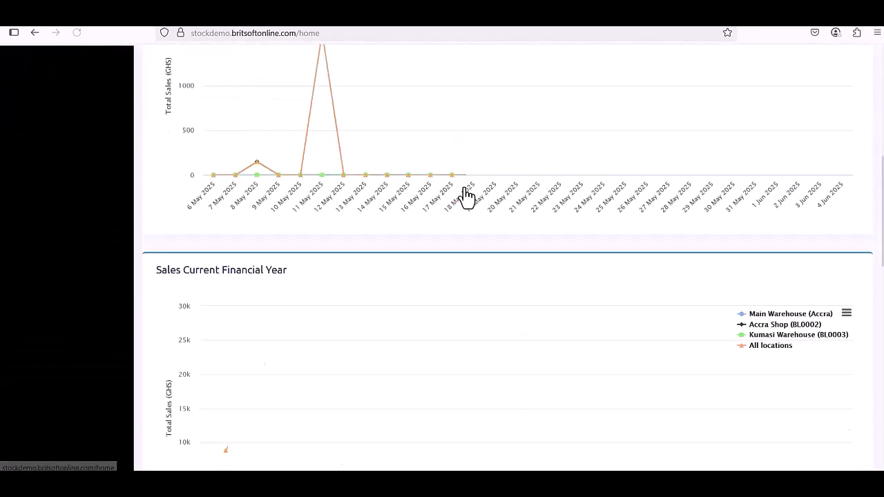
{"action": "scroll", "coordinate": [464, 187], "scroll_direction": "up", "scroll_amount": 2}
{"action": "scroll", "coordinate": [464, 188], "scroll_direction": "down", "scroll_amount": 2}
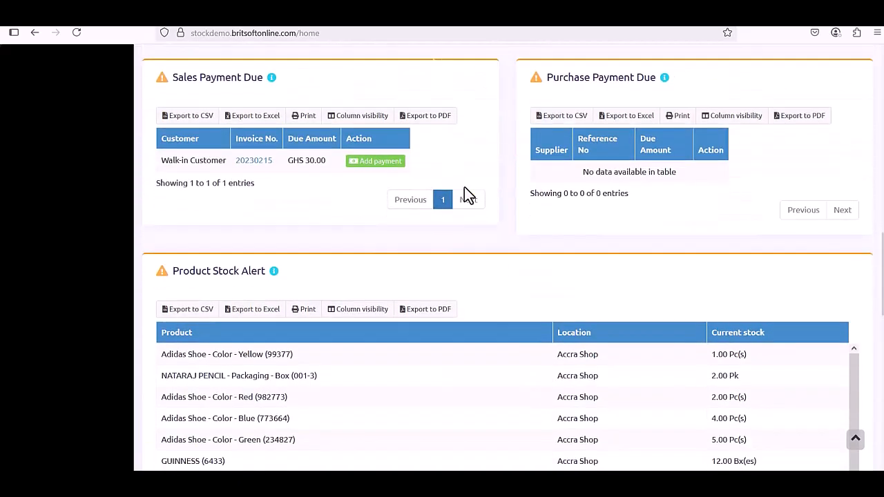
{"action": "scroll", "coordinate": [464, 187], "scroll_direction": "up", "scroll_amount": 1}
{"action": "scroll", "coordinate": [316, 193], "scroll_direction": "up", "scroll_amount": 1}
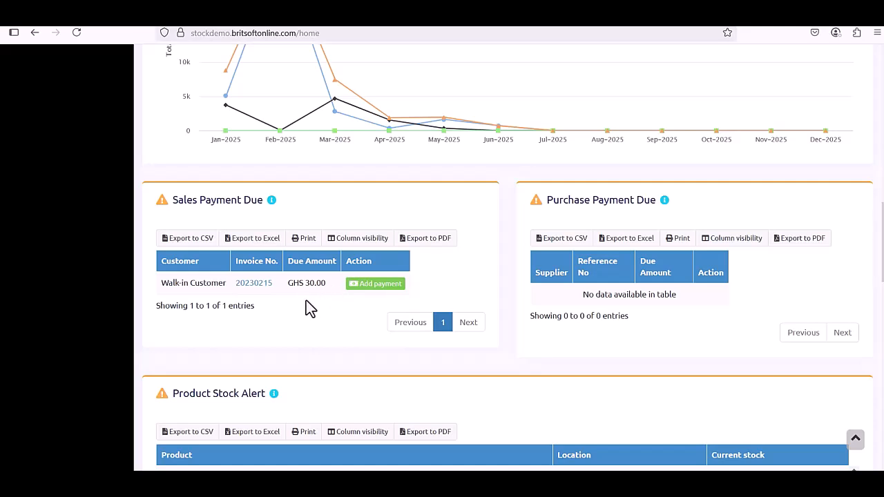
{"action": "scroll", "coordinate": [306, 300], "scroll_direction": "down", "scroll_amount": 1}
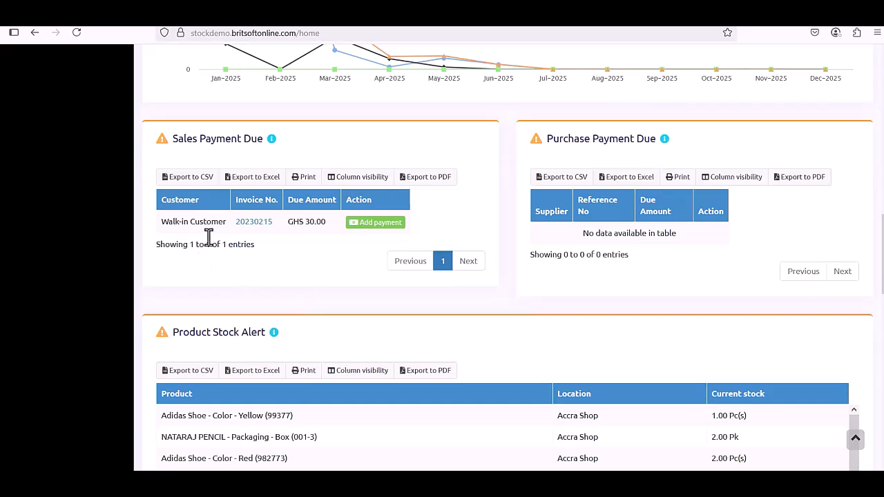
{"action": "scroll", "coordinate": [279, 261], "scroll_direction": "up", "scroll_amount": 1}
{"action": "scroll", "coordinate": [278, 261], "scroll_direction": "down", "scroll_amount": 2}
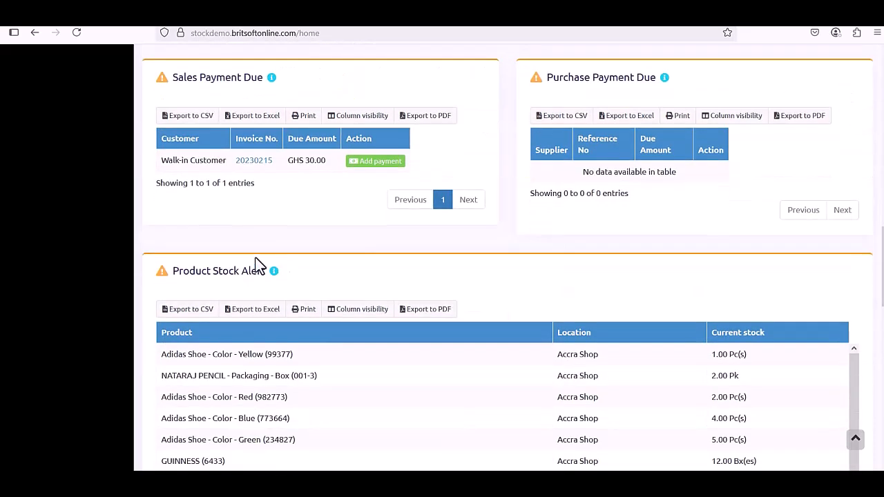
{"action": "scroll", "coordinate": [320, 253], "scroll_direction": "up", "scroll_amount": 1}
{"action": "scroll", "coordinate": [322, 254], "scroll_direction": "down", "scroll_amount": 2}
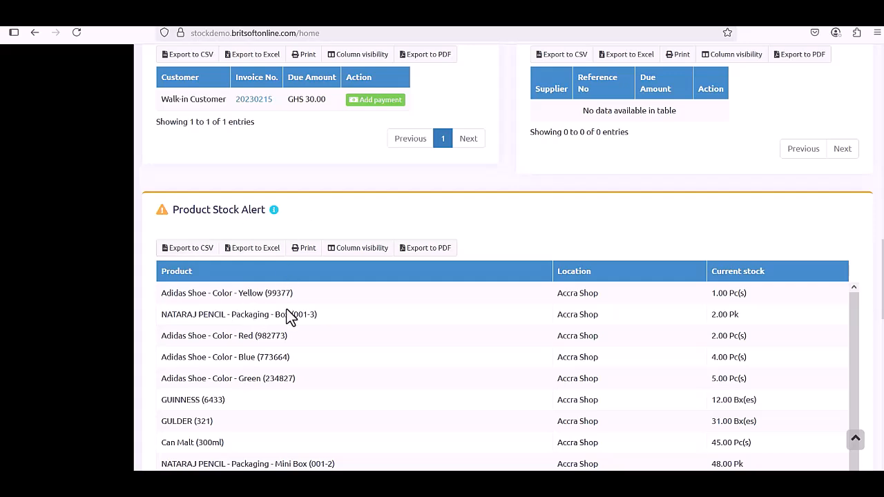
{"action": "scroll", "coordinate": [287, 311], "scroll_direction": "down", "scroll_amount": 1}
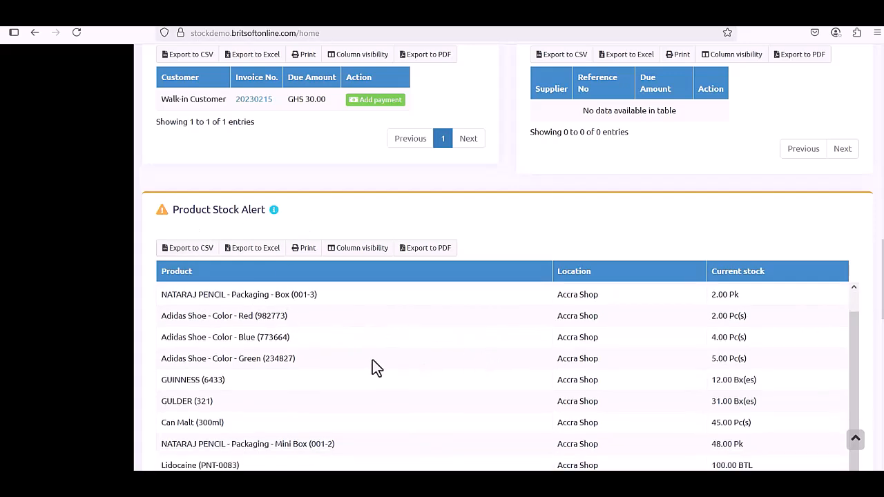
{"action": "scroll", "coordinate": [631, 366], "scroll_direction": "down", "scroll_amount": 3}
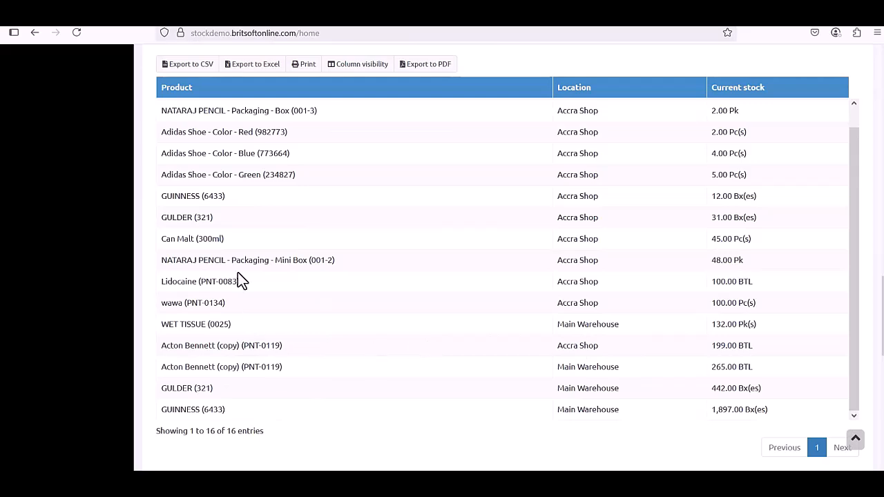
{"action": "scroll", "coordinate": [296, 304], "scroll_direction": "up", "scroll_amount": 6}
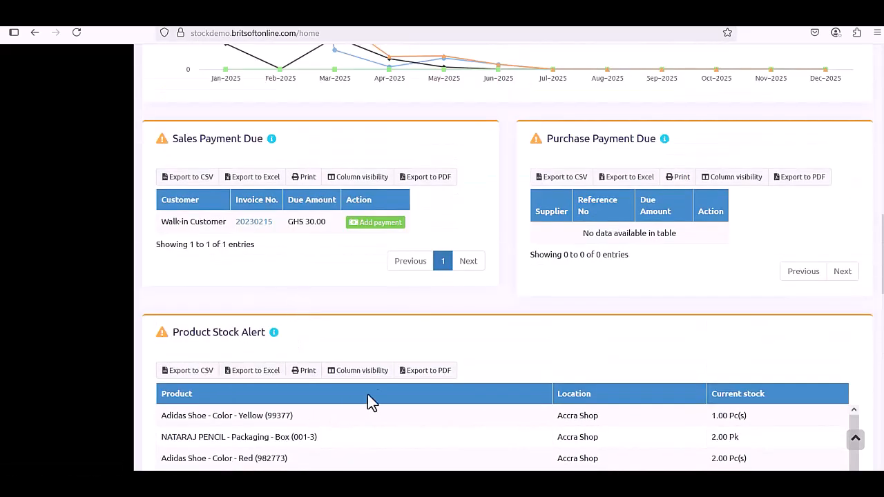
{"action": "scroll", "coordinate": [539, 294], "scroll_direction": "up", "scroll_amount": 1}
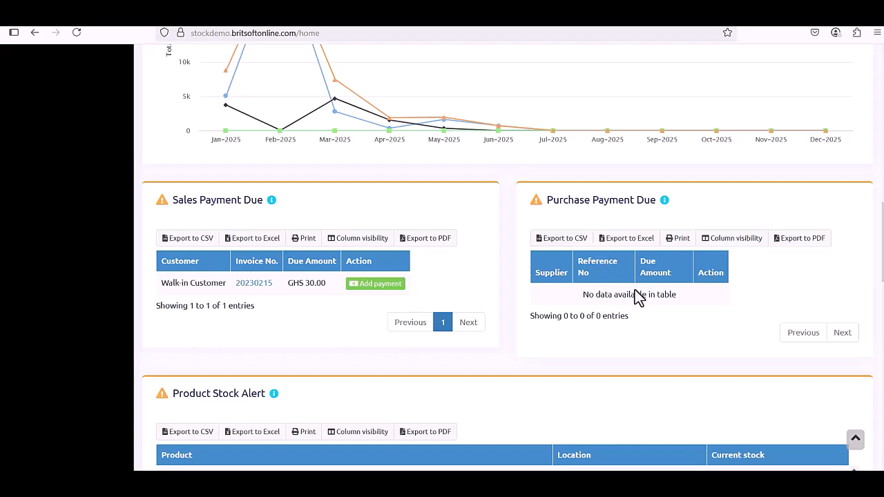
{"action": "scroll", "coordinate": [642, 293], "scroll_direction": "up", "scroll_amount": 10}
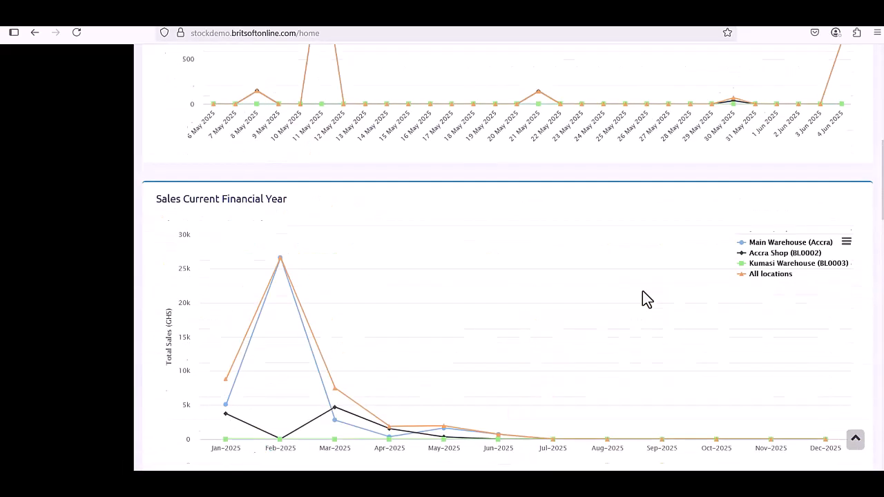
{"action": "scroll", "coordinate": [414, 199], "scroll_direction": "up", "scroll_amount": 1}
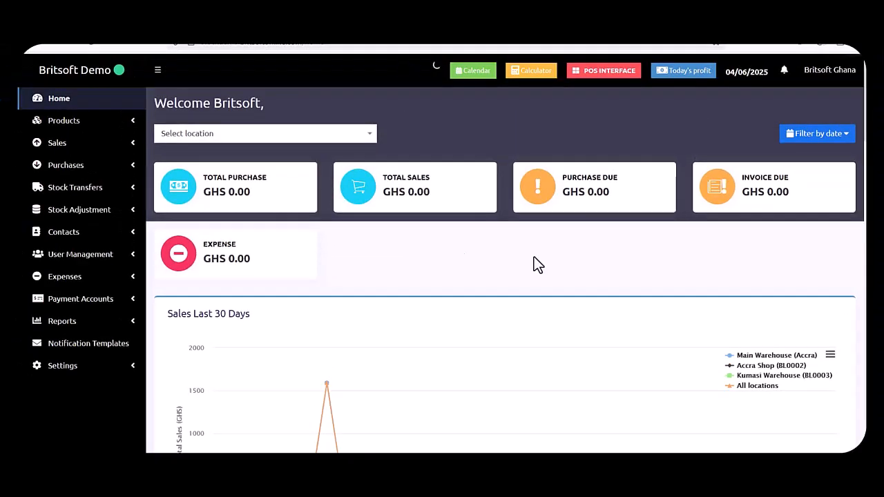
Expand Products in the sidebar and review the product categories list.
{"action": "left_click", "coordinate": [123, 136]}
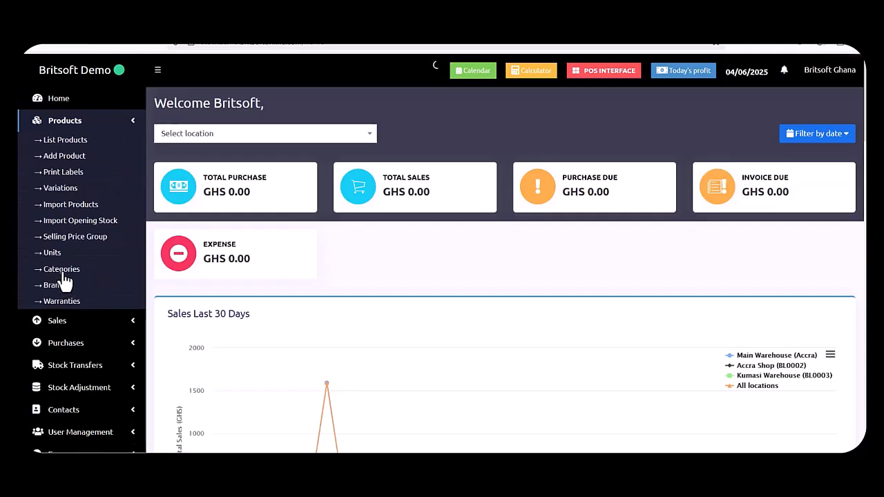
{"action": "left_click", "coordinate": [140, 265]}
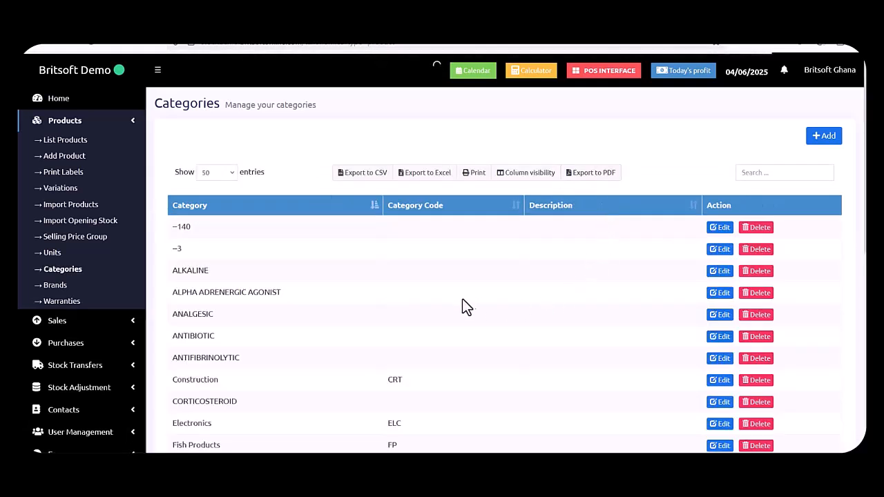
{"action": "scroll", "coordinate": [499, 306], "scroll_direction": "down", "scroll_amount": 5}
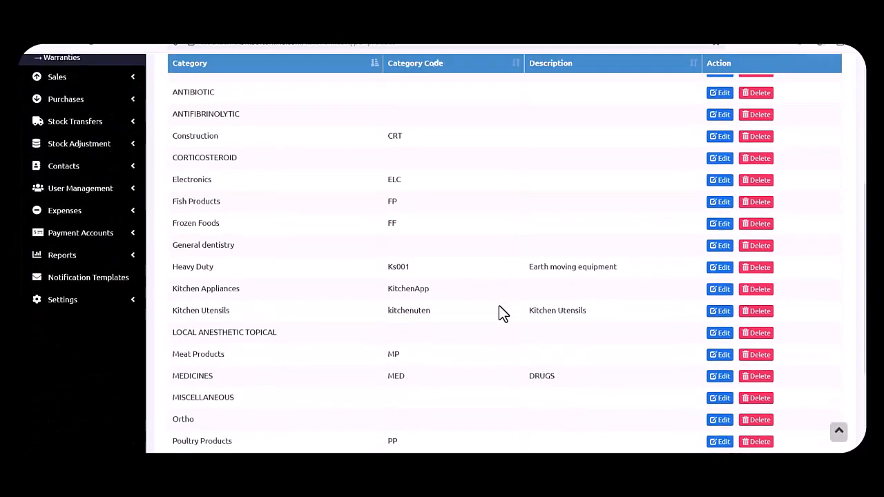
{"action": "scroll", "coordinate": [499, 305], "scroll_direction": "down", "scroll_amount": 1}
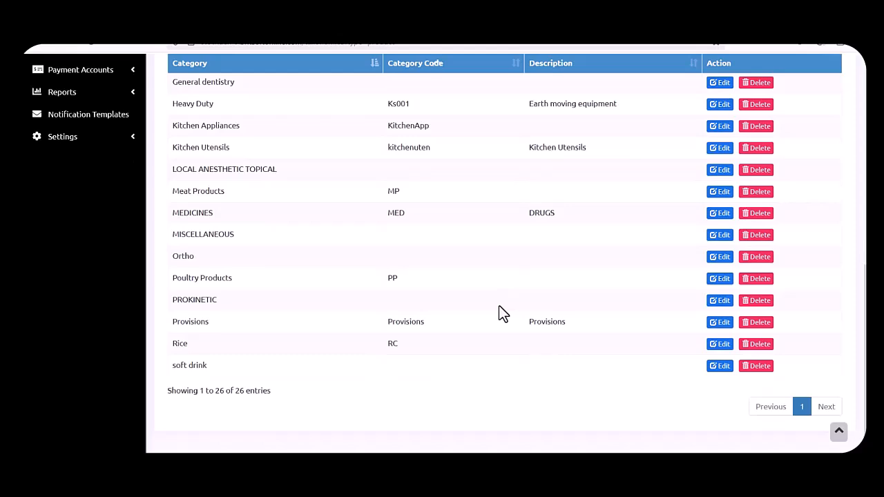
{"action": "scroll", "coordinate": [498, 313], "scroll_direction": "up", "scroll_amount": 6}
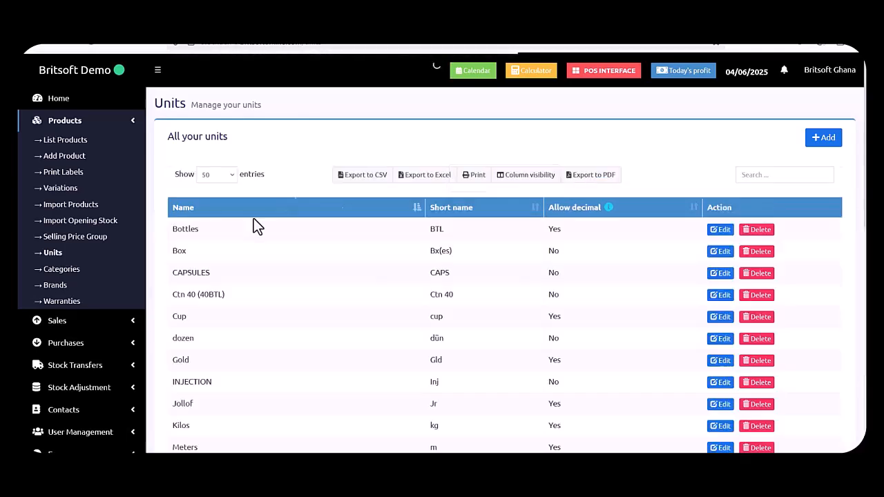
Scroll through the 31 measurement units with their short names and decimal settings.
{"action": "scroll", "coordinate": [251, 316], "scroll_direction": "down", "scroll_amount": 2}
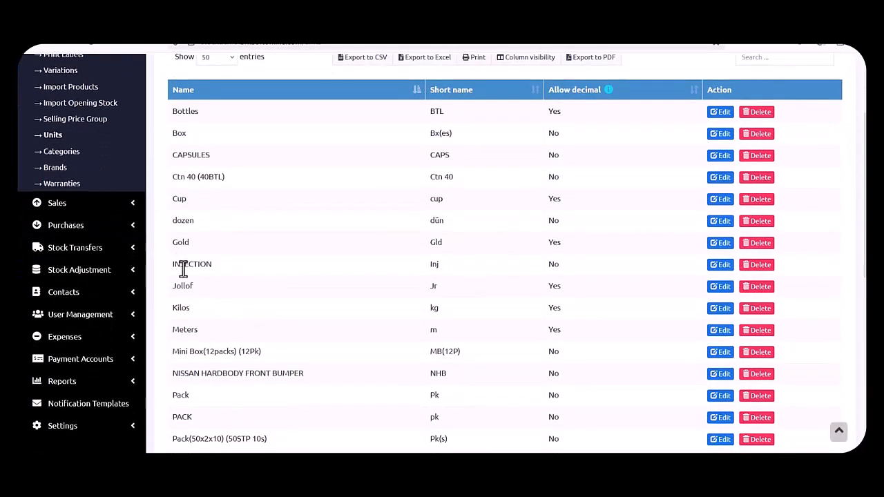
{"action": "scroll", "coordinate": [228, 295], "scroll_direction": "down", "scroll_amount": 2}
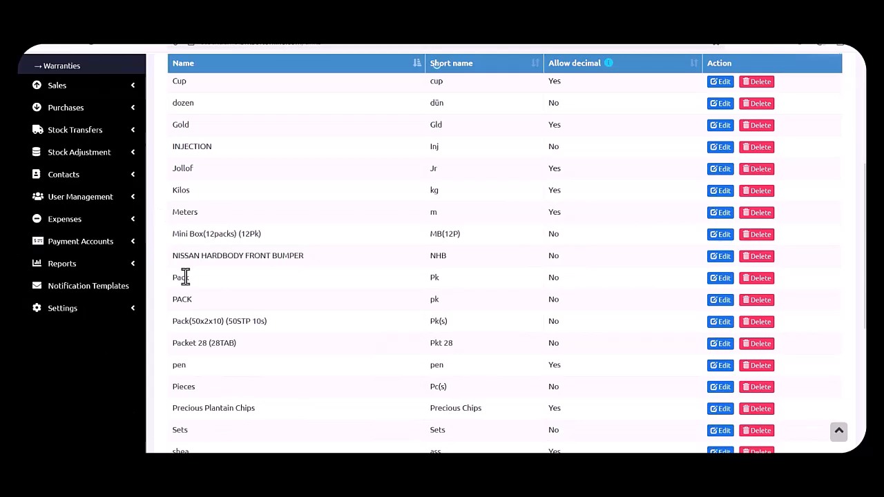
{"action": "scroll", "coordinate": [179, 321], "scroll_direction": "down", "scroll_amount": 1}
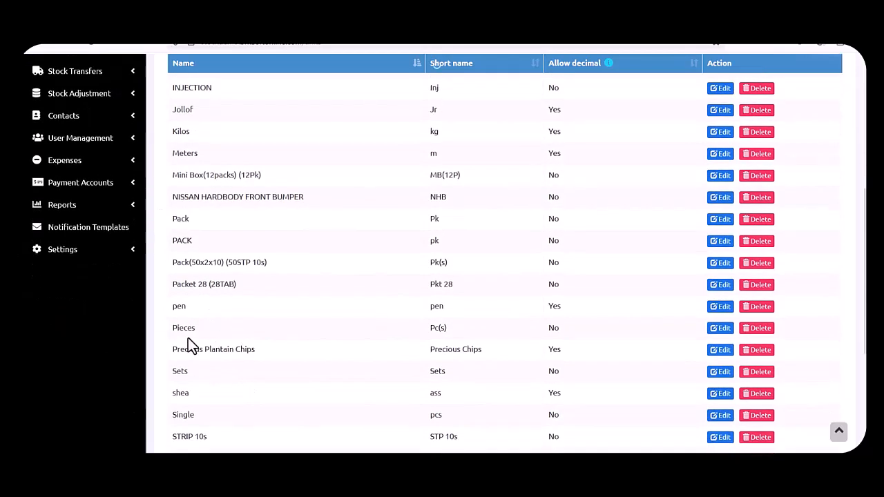
{"action": "scroll", "coordinate": [207, 339], "scroll_direction": "down", "scroll_amount": 1}
{"action": "scroll", "coordinate": [200, 329], "scroll_direction": "down", "scroll_amount": 1}
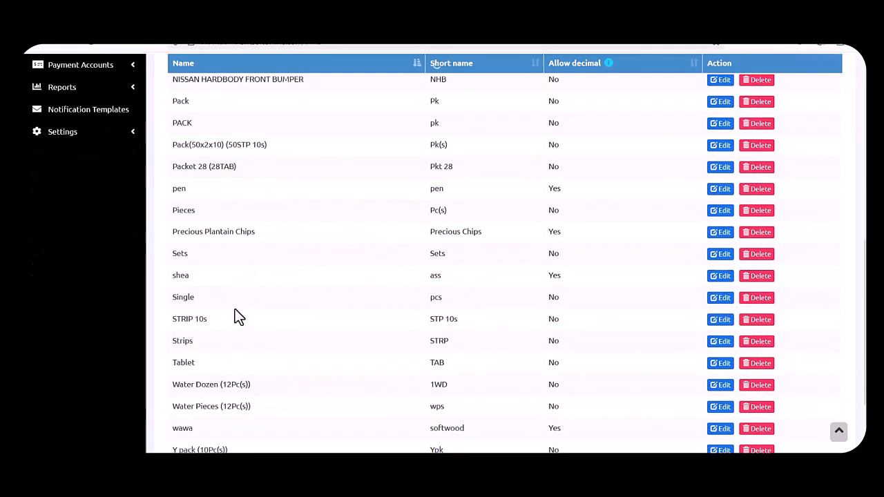
{"action": "scroll", "coordinate": [207, 314], "scroll_direction": "down", "scroll_amount": 1}
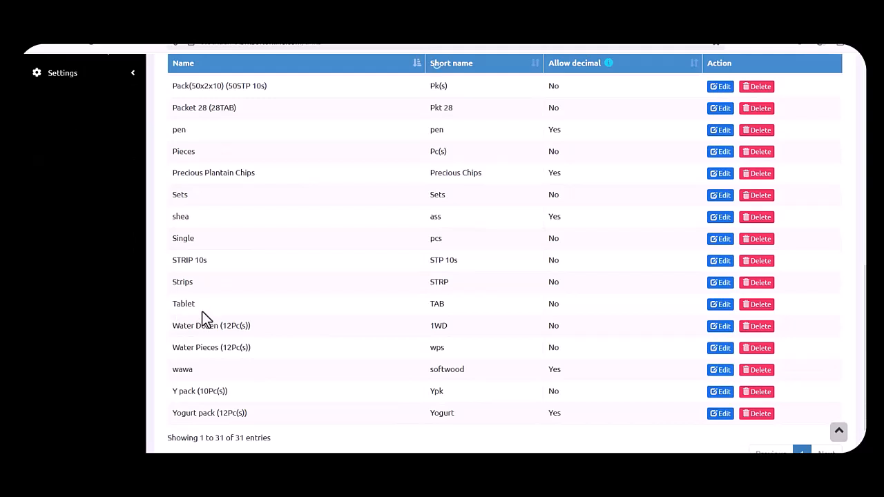
{"action": "scroll", "coordinate": [206, 320], "scroll_direction": "down", "scroll_amount": 1}
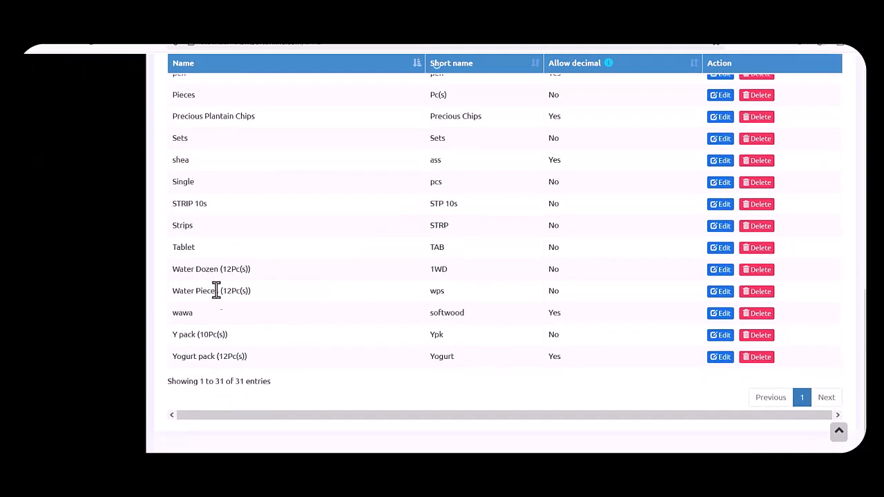
{"action": "scroll", "coordinate": [353, 304], "scroll_direction": "up", "scroll_amount": 6}
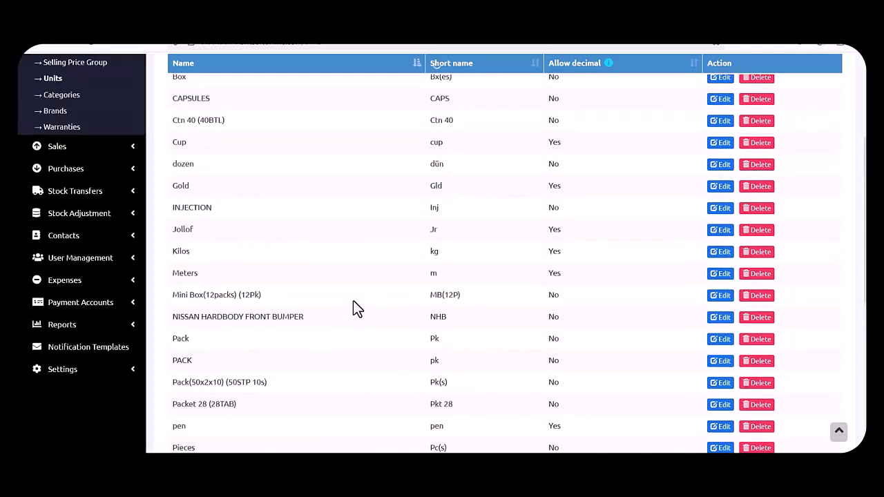
{"action": "scroll", "coordinate": [353, 301], "scroll_direction": "up", "scroll_amount": 3}
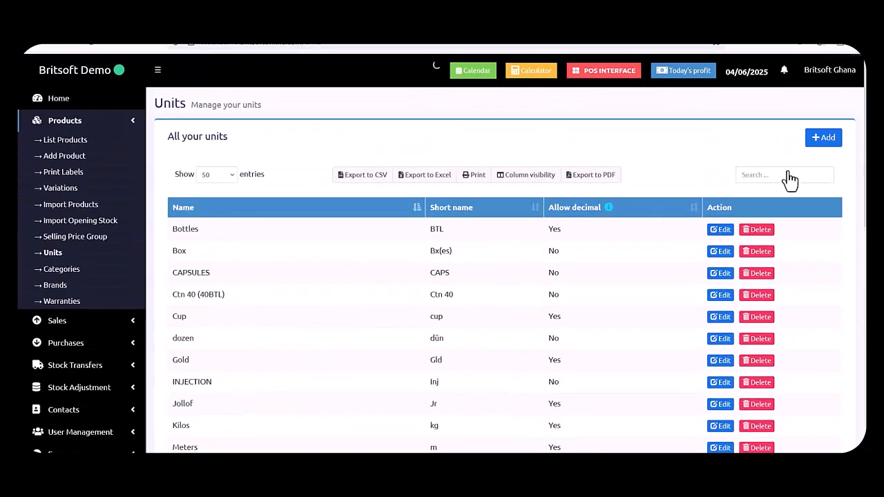
Open the Add Unit form and close it without adding a unit.
{"action": "left_click", "coordinate": [828, 144]}
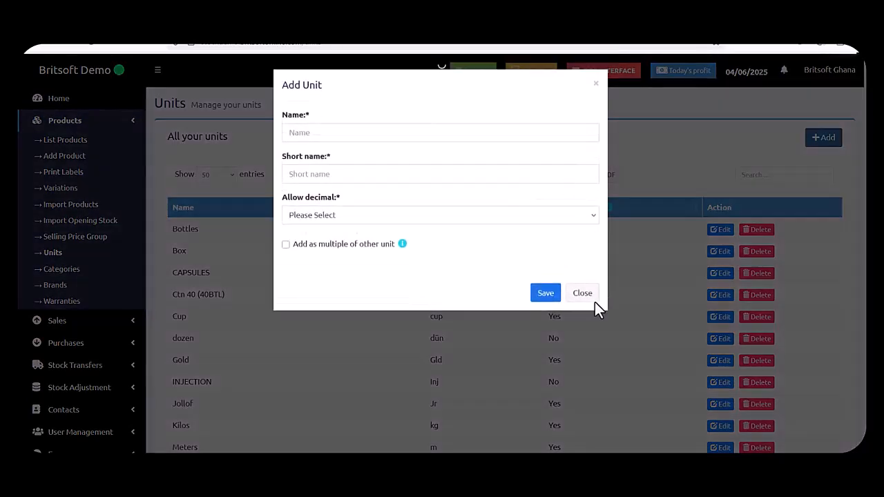
{"action": "left_click", "coordinate": [583, 277]}
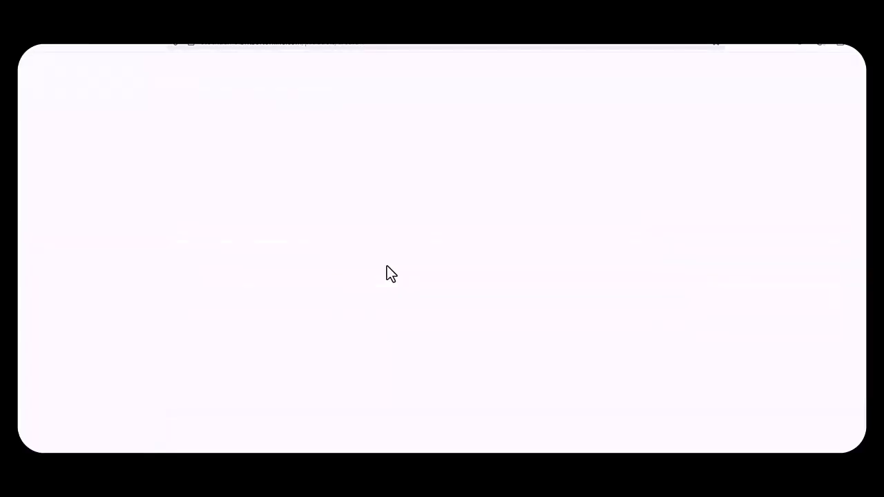
Clear 'Adidas Shoe Black' from the Product Name field.
{"action": "left_click", "coordinate": [330, 154]}
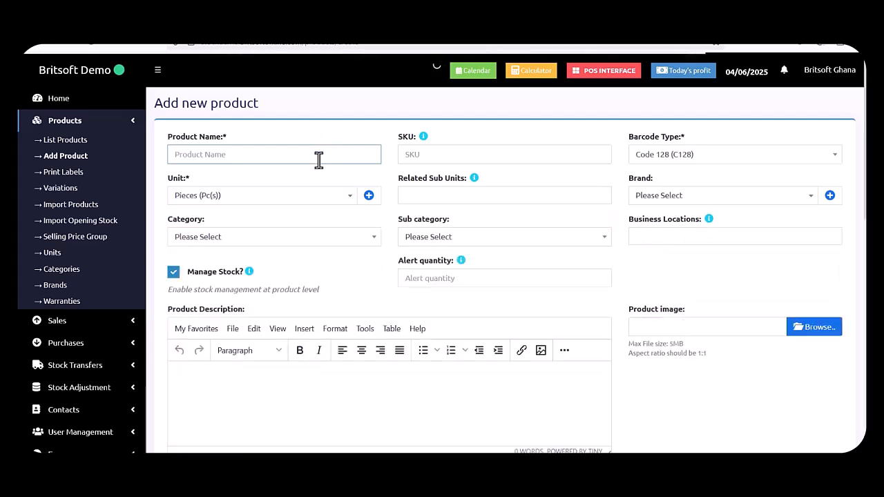
{"action": "left_click", "coordinate": [319, 159]}
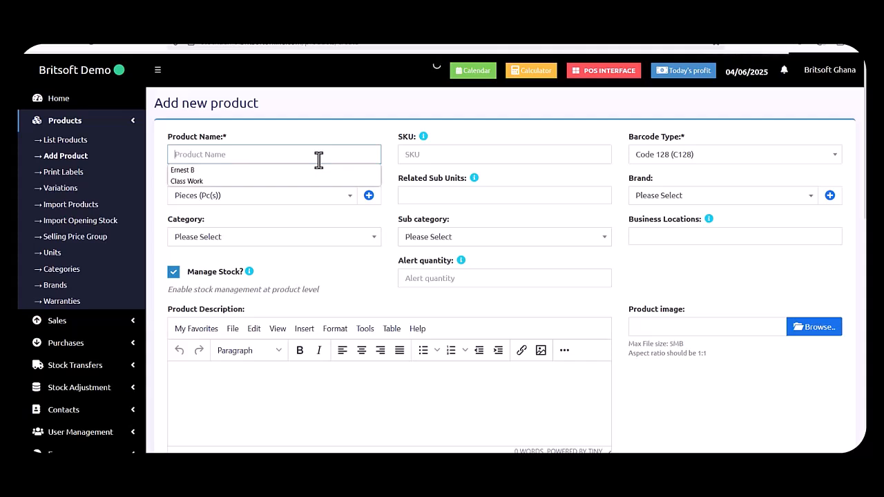
{"action": "type", "text": "Adidas S"}
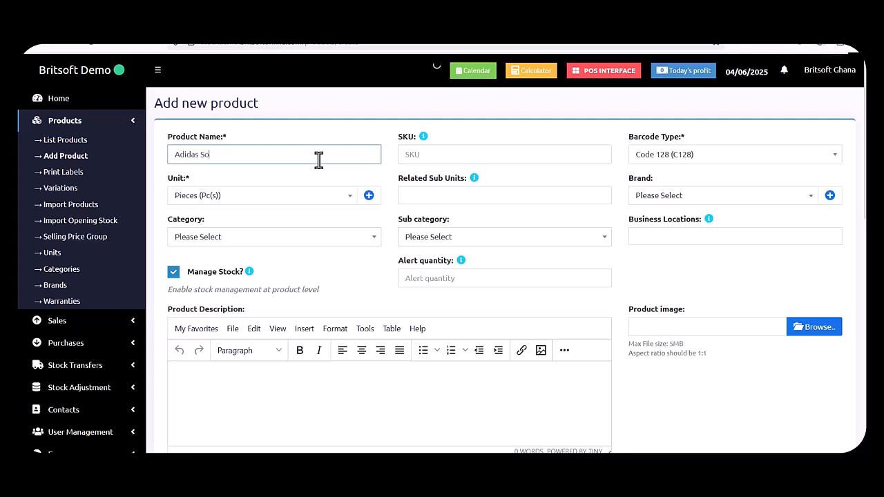
{"action": "type", "text": "hoe Black"}
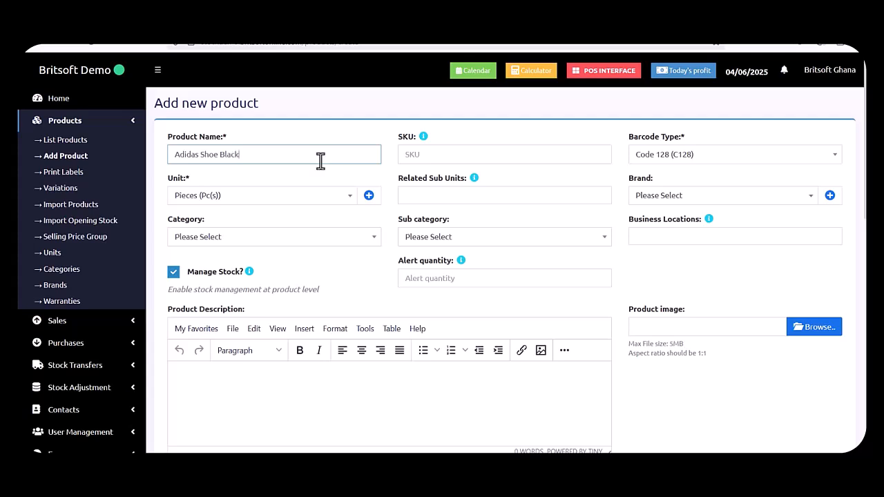
{"action": "triple_click", "coordinate": [313, 158]}
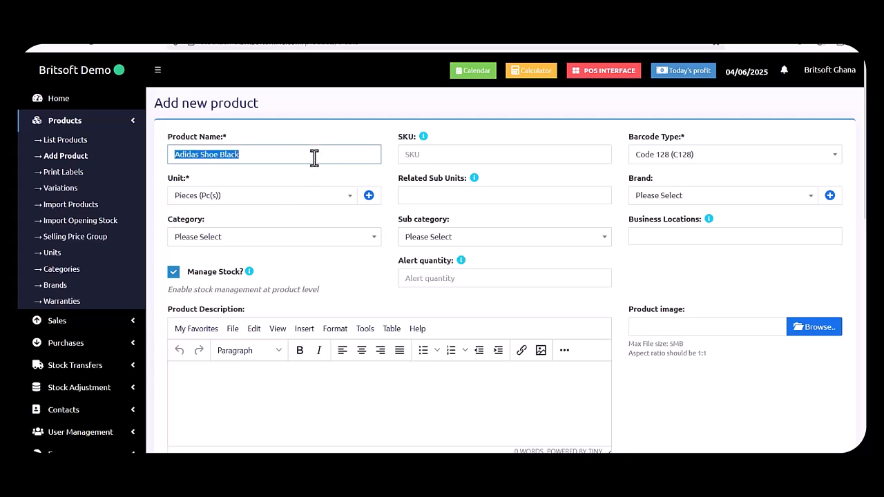
{"action": "key", "text": "BackSpace"}
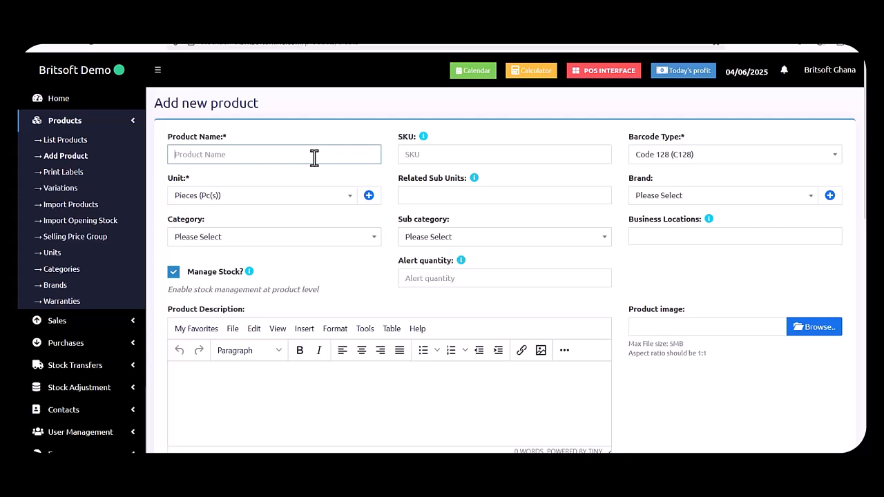
Enter the product name 'LG 47 Smart TV Inch'.
{"action": "type", "text": "G"}
{"action": "key", "text": "BackSpace"}
{"action": "type", "text": "LG 47"}
{"action": "type", "text": " Inch"}
{"action": "key", "text": "Left"}
{"action": "key", "text": "Left"}
{"action": "key", "text": "Left"}
{"action": "key", "text": "Left"}
{"action": "key", "text": "Left"}
{"action": "type", "text": "TV"}
{"action": "key", "text": "Left"}
{"action": "key", "text": "Left"}
{"action": "key", "text": "Left"}
{"action": "type", "text": "Smart"}
Set the product category to Electronics-ELC.
{"action": "left_click", "coordinate": [288, 240]}
{"action": "scroll", "coordinate": [290, 322], "scroll_direction": "down", "scroll_amount": 5}
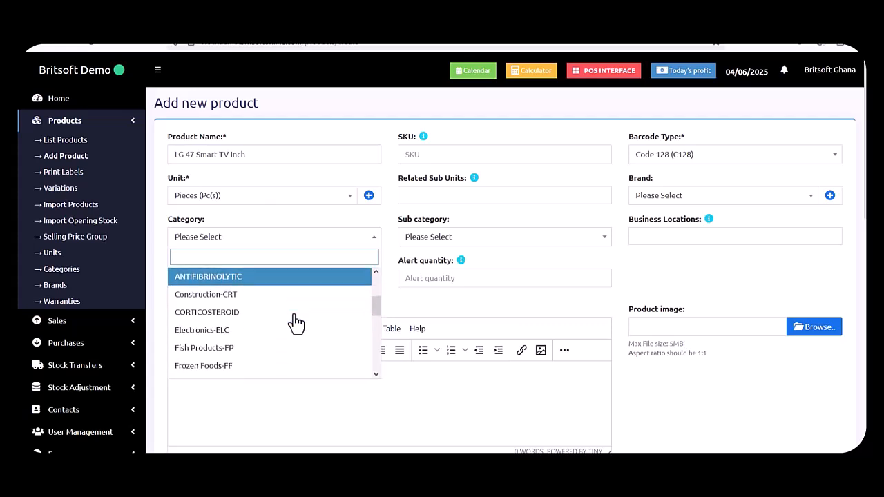
{"action": "left_click", "coordinate": [272, 316]}
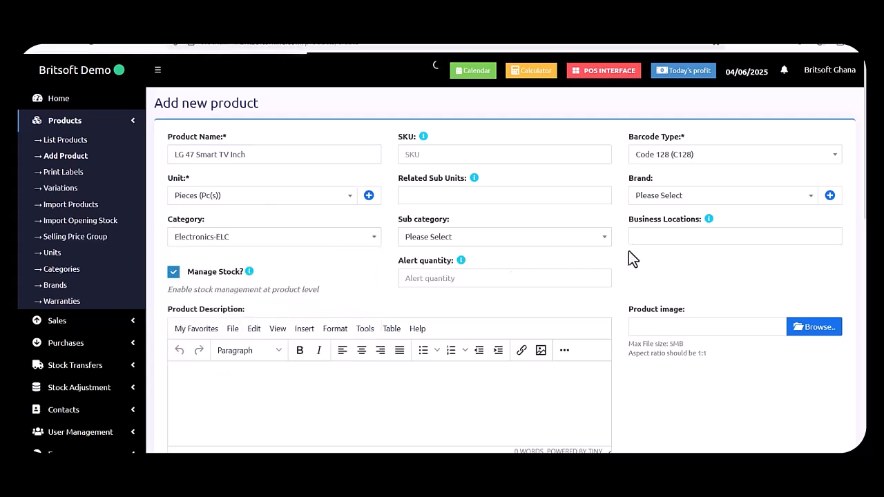
Make Accra Shop (BL0002) the product's only business location, removing Kumasi Warehouse.
{"action": "left_click", "coordinate": [656, 235]}
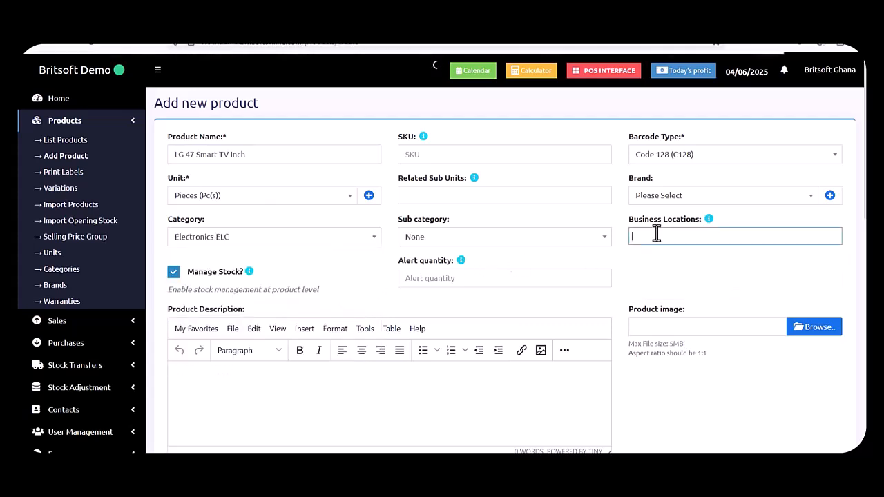
{"action": "left_click", "coordinate": [656, 235]}
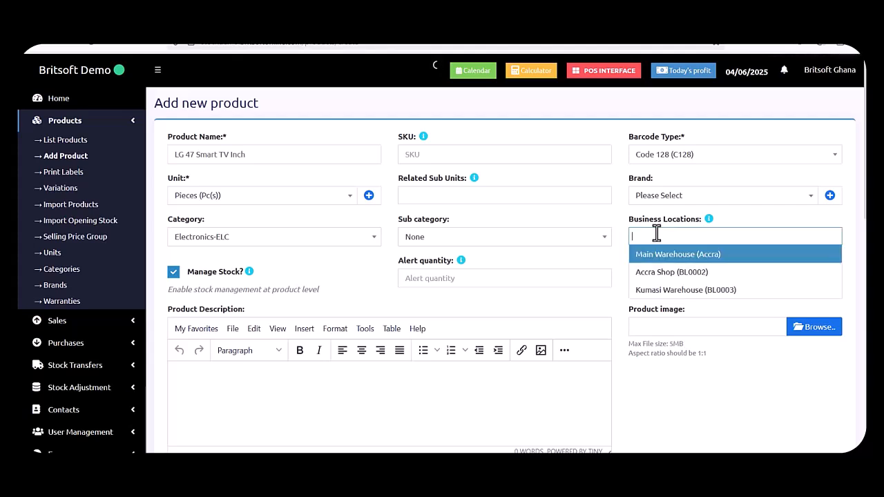
{"action": "left_click", "coordinate": [689, 271]}
{"action": "left_click", "coordinate": [739, 240]}
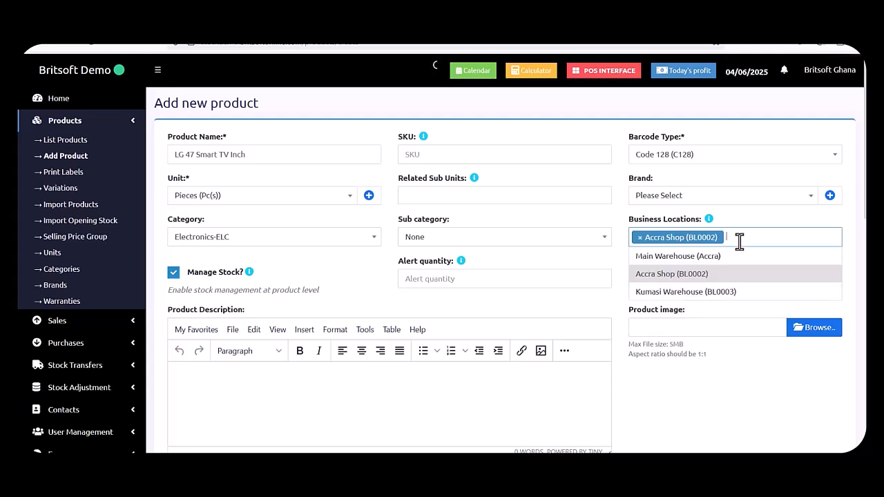
{"action": "type", "text": "k"}
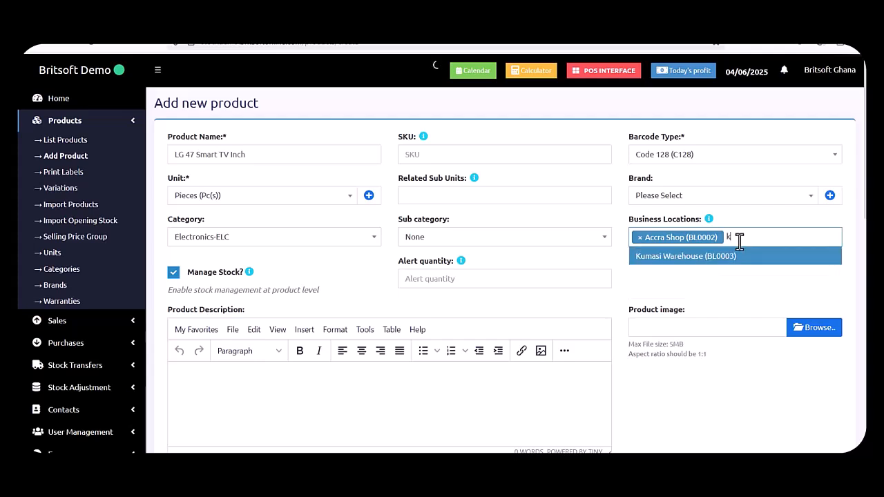
{"action": "left_click", "coordinate": [739, 257]}
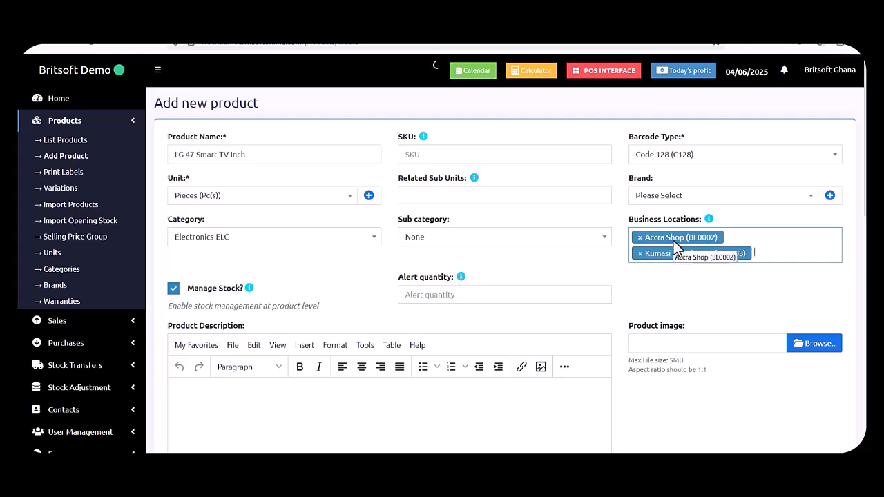
{"action": "left_click", "coordinate": [640, 254]}
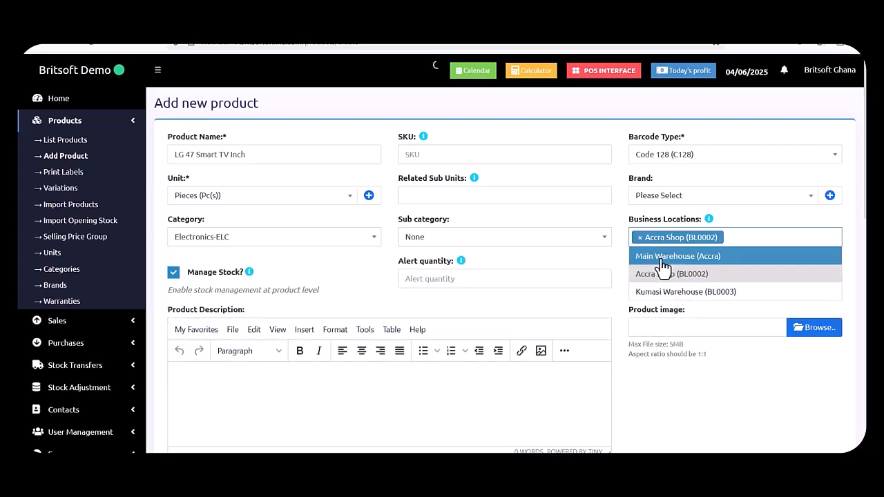
Enter a purchase price of 5000 excluding tax.
{"action": "left_click", "coordinate": [617, 251]}
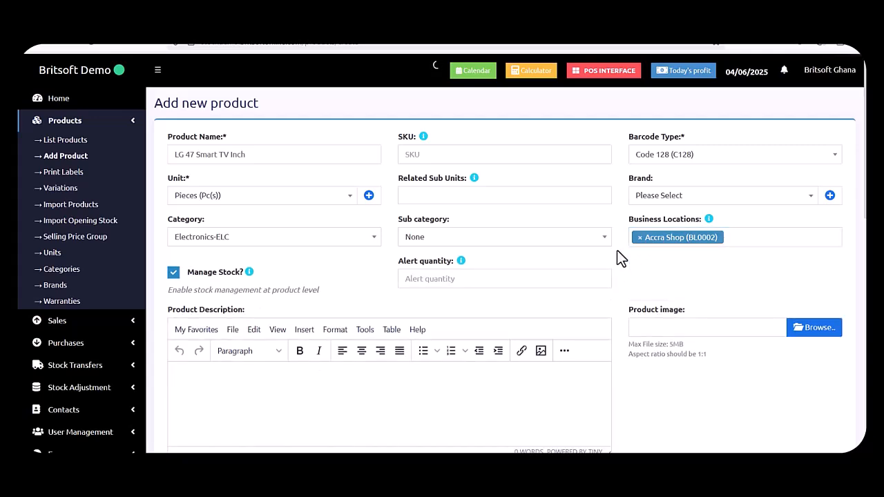
{"action": "scroll", "coordinate": [617, 250], "scroll_direction": "down", "scroll_amount": 3}
{"action": "scroll", "coordinate": [617, 251], "scroll_direction": "down", "scroll_amount": 5}
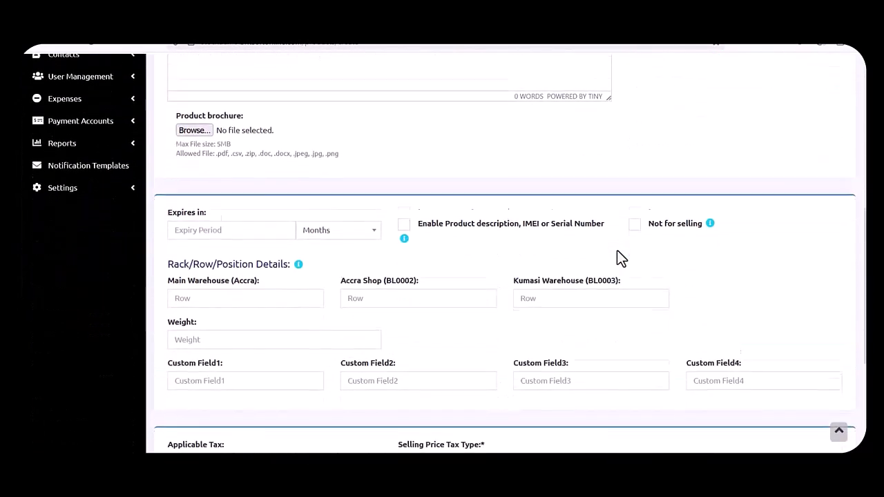
{"action": "scroll", "coordinate": [617, 250], "scroll_direction": "down", "scroll_amount": 2}
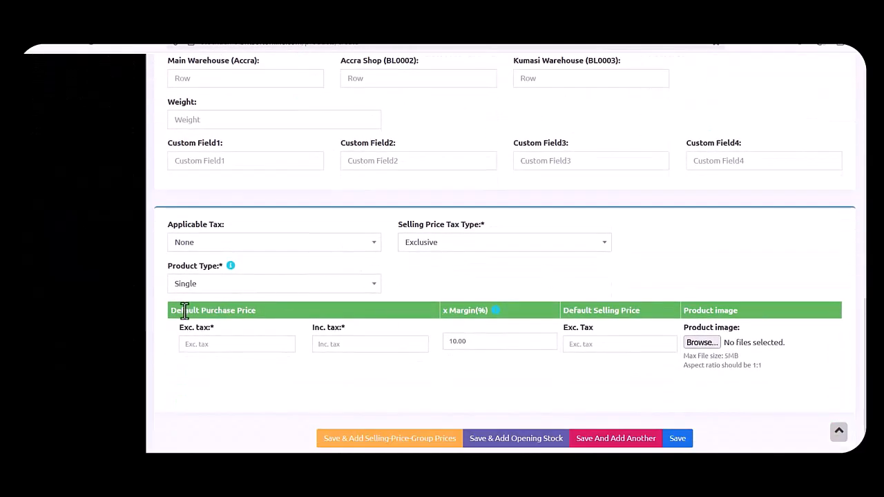
{"action": "left_click", "coordinate": [245, 346]}
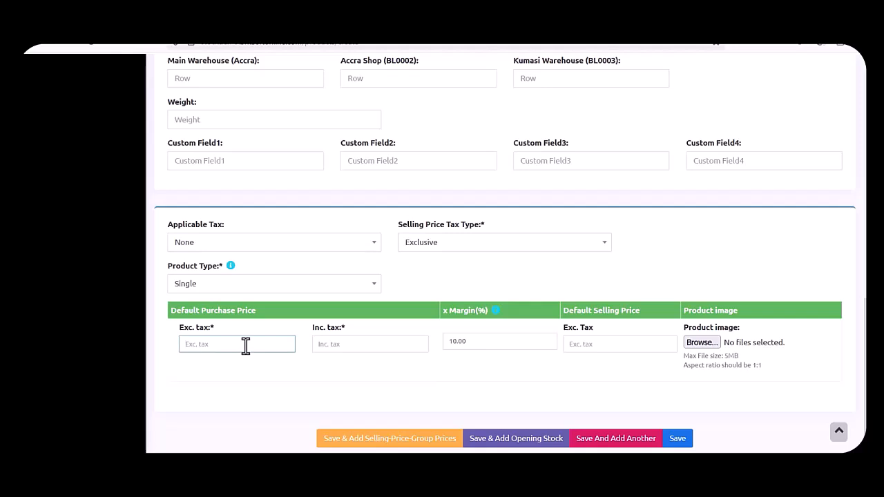
{"action": "type", "text": "5000"}
{"action": "left_click", "coordinate": [283, 382]}
Set the default selling price to 8500 and save, continuing to group prices.
{"action": "double_click", "coordinate": [582, 343]}
{"action": "type", "text": "8500"}
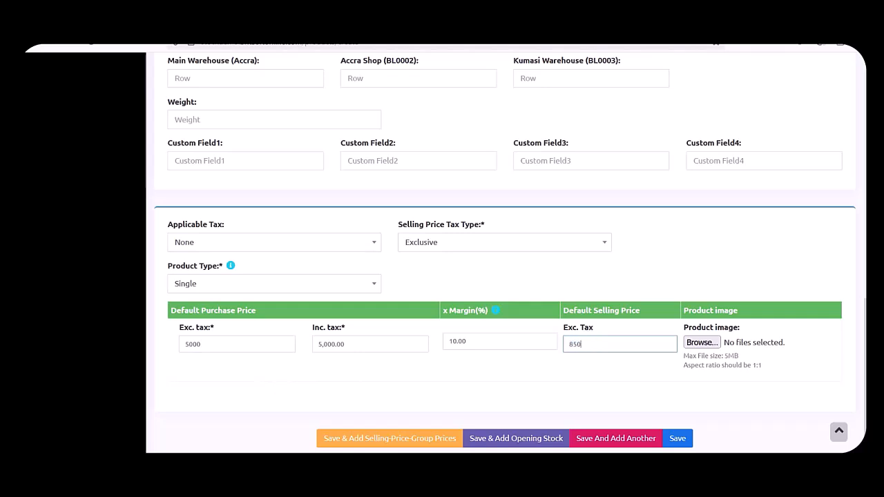
{"action": "left_click", "coordinate": [588, 397]}
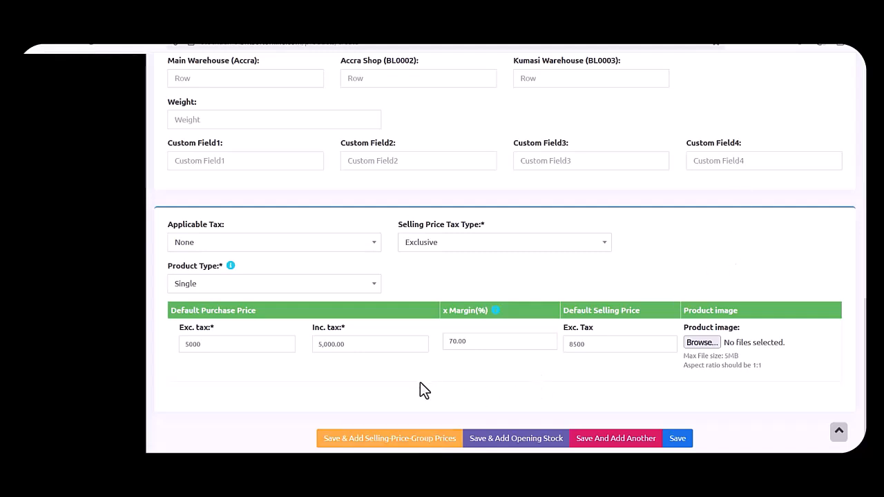
{"action": "left_click", "coordinate": [395, 437]}
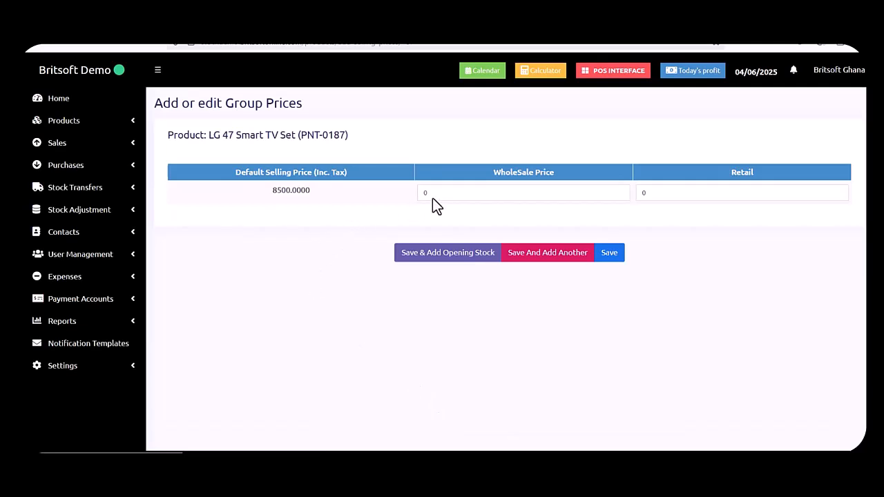
Set the WholeSale group price to 8000 and save.
{"action": "left_click", "coordinate": [513, 192]}
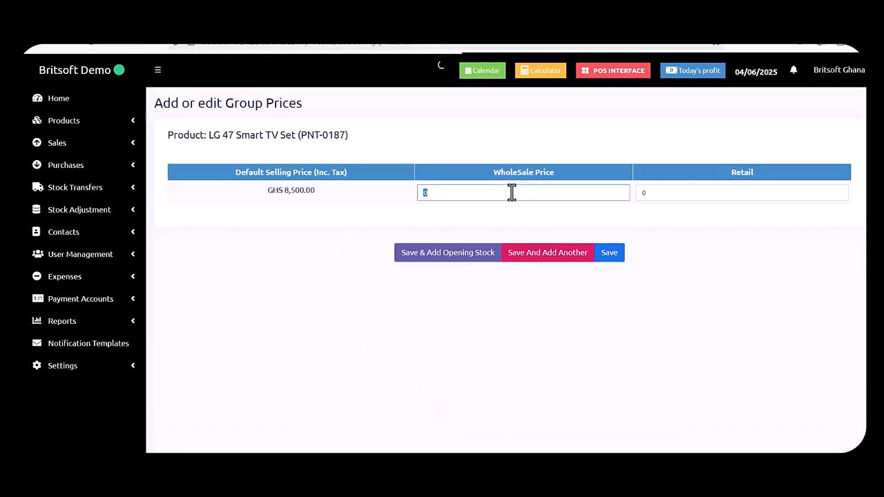
{"action": "type", "text": "8000"}
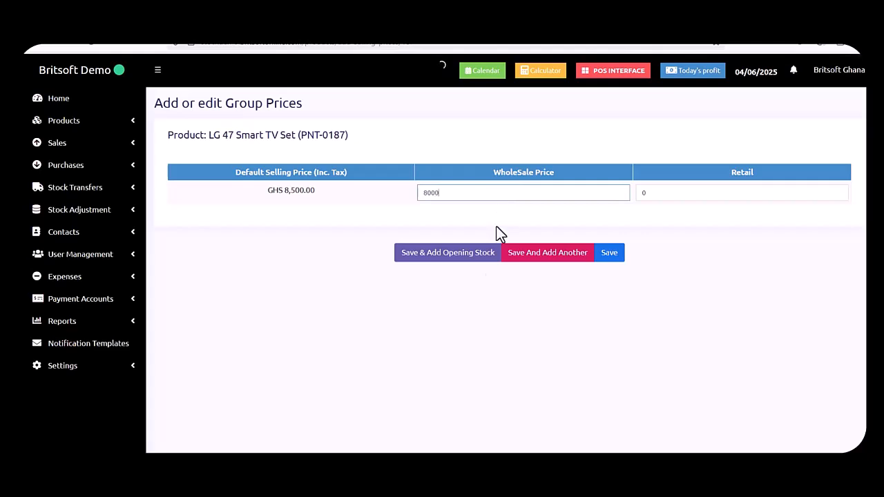
{"action": "left_click", "coordinate": [455, 261]}
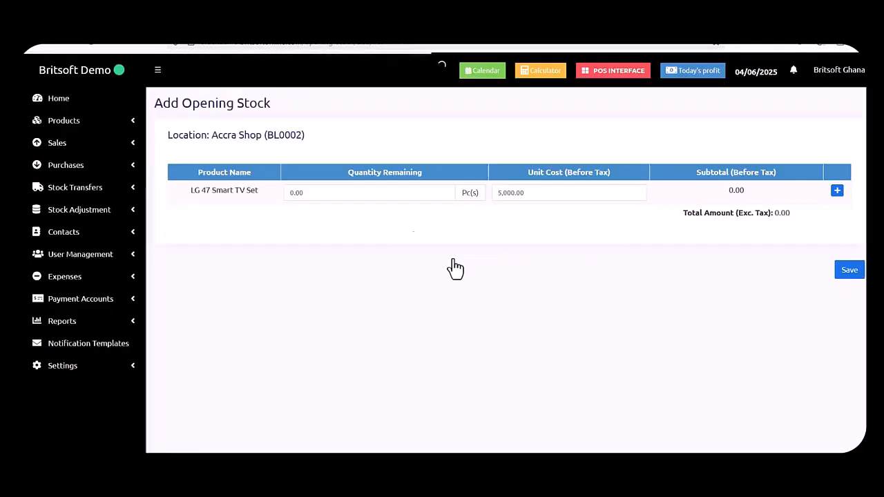
Save an opening stock of 5 pieces at Accra Shop.
{"action": "left_click", "coordinate": [349, 194]}
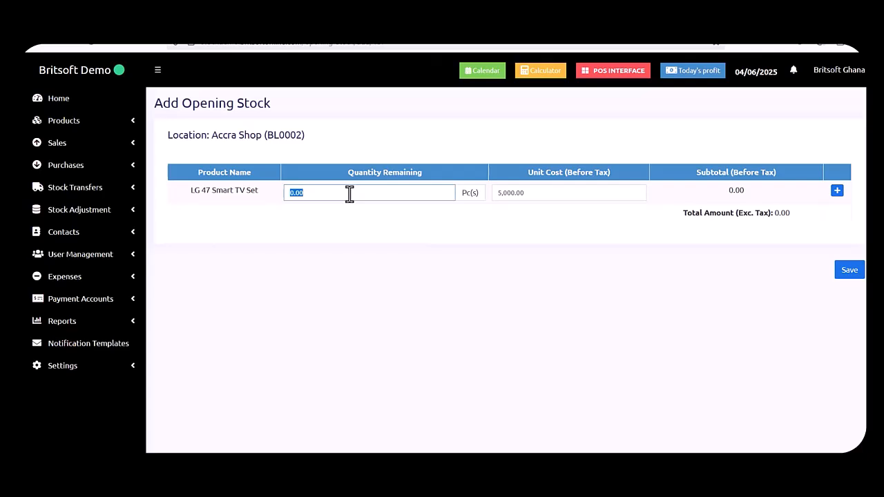
{"action": "type", "text": "5"}
{"action": "left_click", "coordinate": [844, 276]}
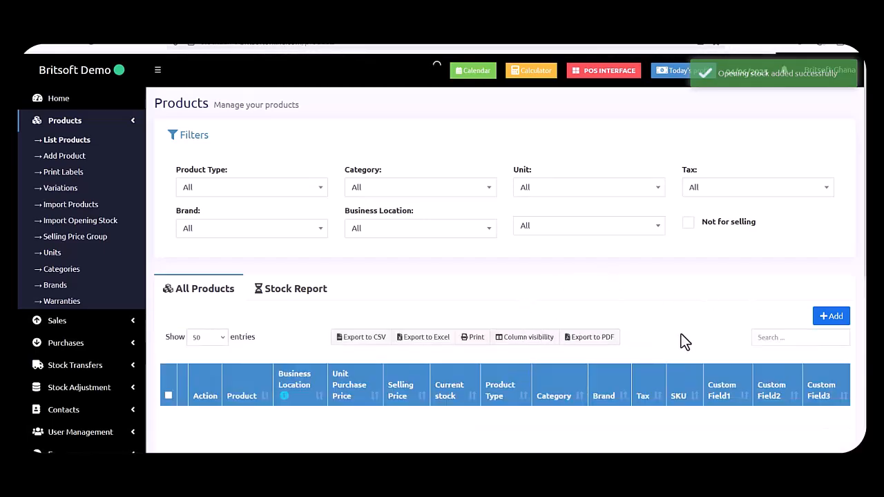
Search 'lg' and view the LG 47 Smart TV Set (PNT-0187) details and WholeSale price.
{"action": "scroll", "coordinate": [688, 334], "scroll_direction": "down", "scroll_amount": 1}
{"action": "scroll", "coordinate": [691, 343], "scroll_direction": "down", "scroll_amount": 1}
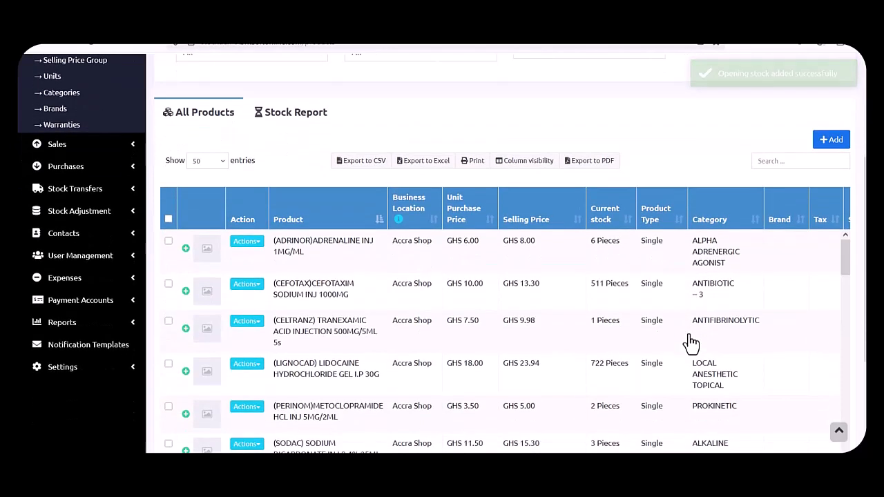
{"action": "left_click", "coordinate": [771, 163]}
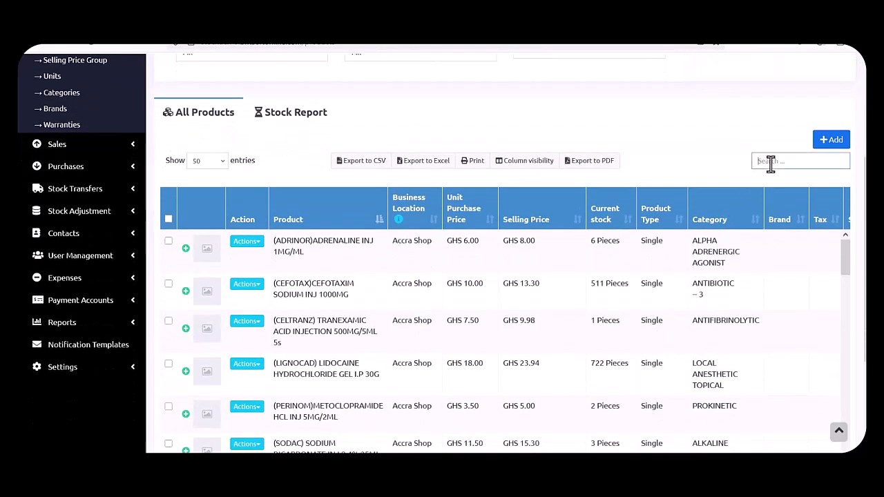
{"action": "type", "text": "lg"}
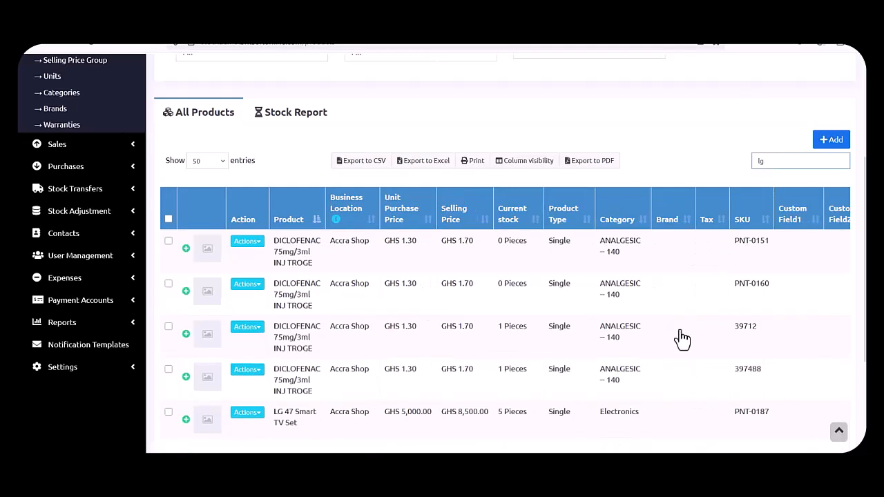
{"action": "scroll", "coordinate": [455, 424], "scroll_direction": "down", "scroll_amount": 1}
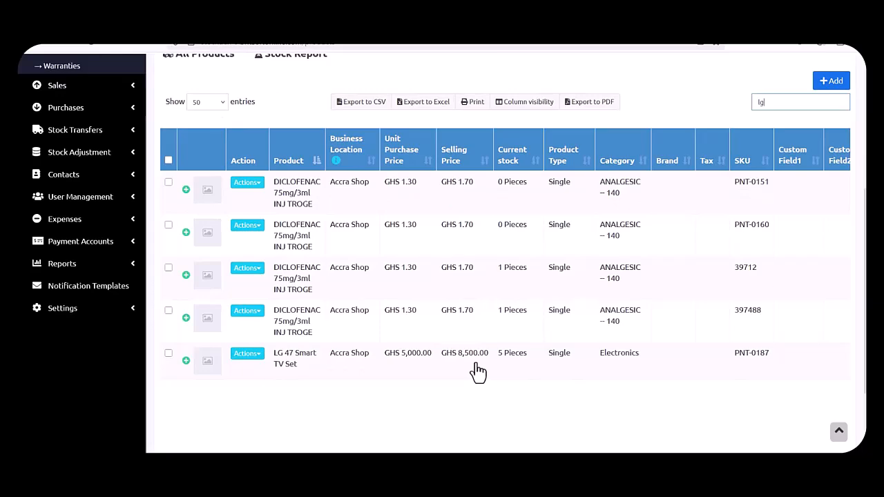
{"action": "left_click", "coordinate": [476, 364]}
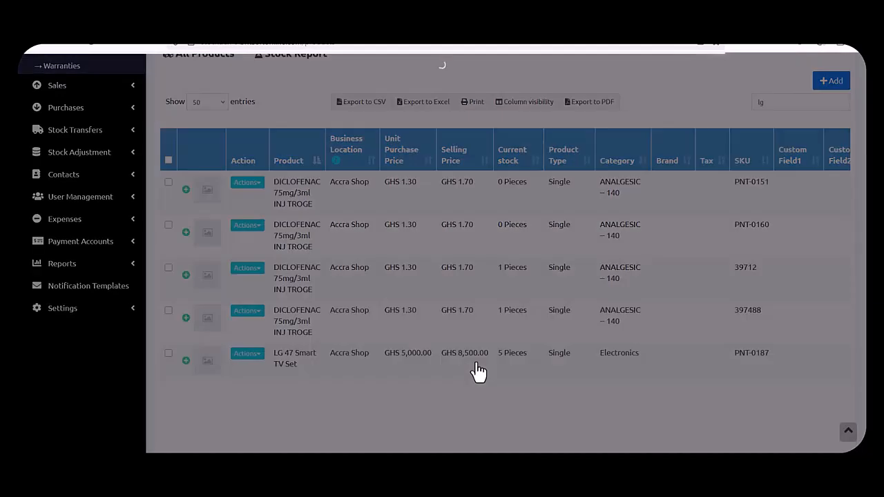
{"action": "scroll", "coordinate": [468, 274], "scroll_direction": "down", "scroll_amount": 1}
{"action": "scroll", "coordinate": [468, 275], "scroll_direction": "down", "scroll_amount": 2}
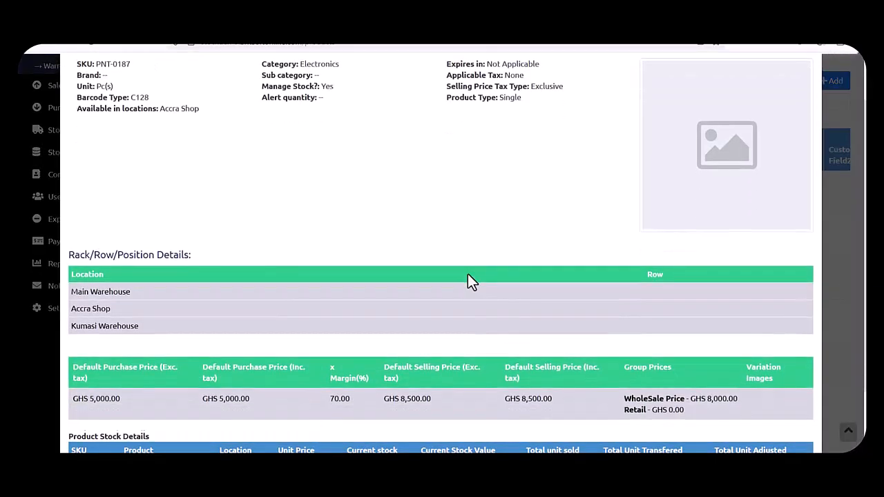
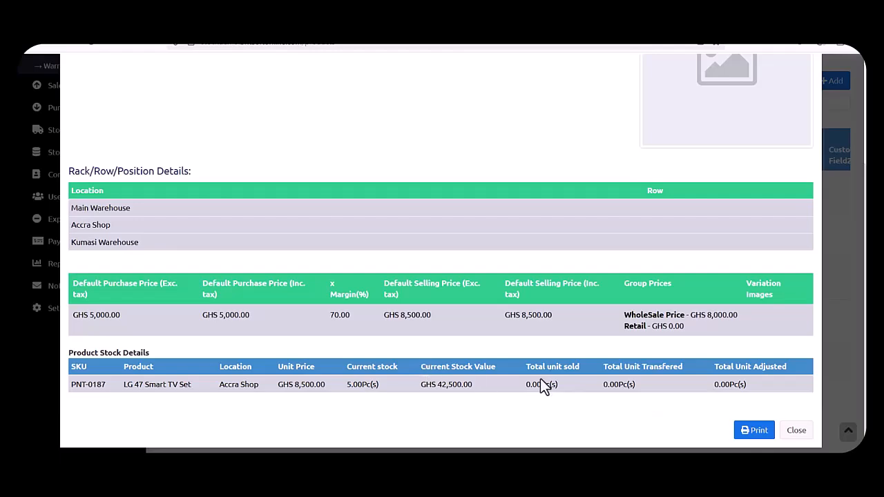
Close the LG 47 Smart TV Set details and return to the top of the 'lg' product list.
{"action": "left_click", "coordinate": [796, 431]}
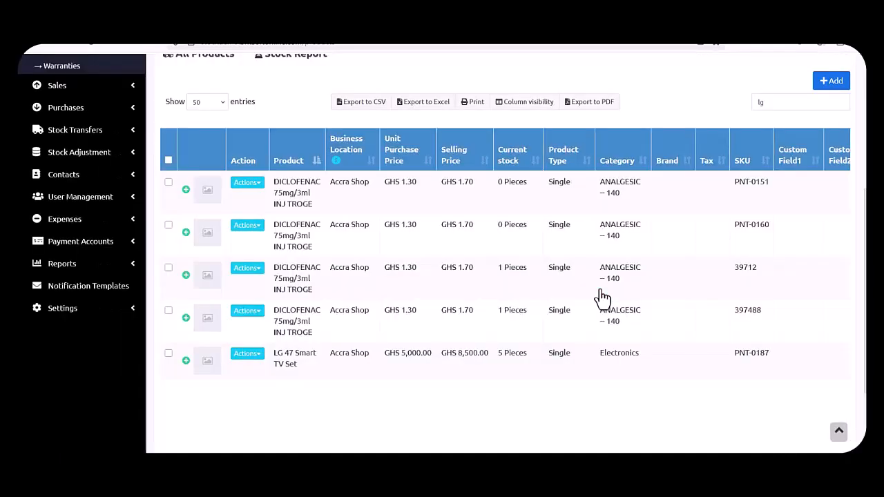
{"action": "scroll", "coordinate": [602, 297], "scroll_direction": "up", "scroll_amount": 4}
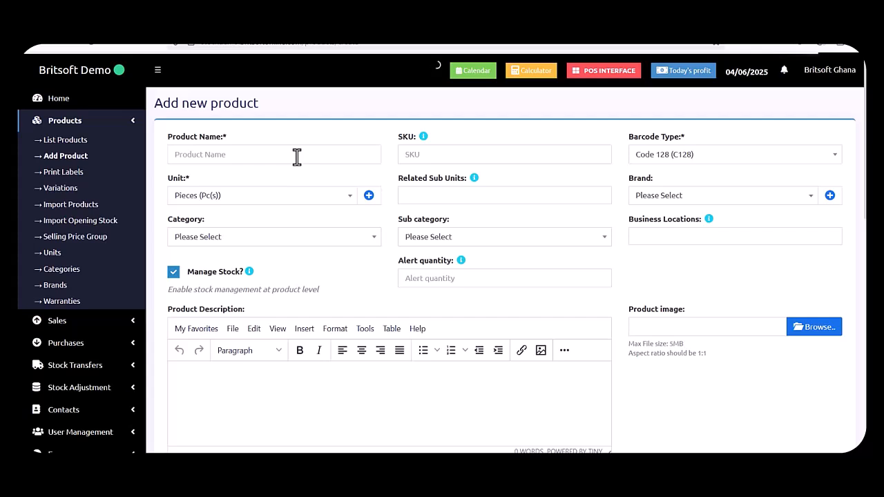
Name the new product 'Adidas Shoe' with SKU AS34 and unit Pieces.
{"action": "left_click", "coordinate": [297, 157]}
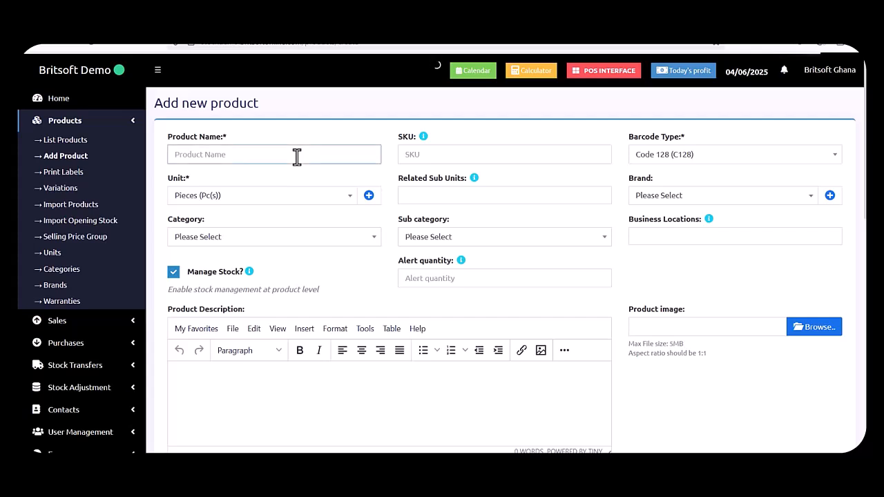
{"action": "type", "text": "Adidas Shoe"}
{"action": "left_click", "coordinate": [466, 150]}
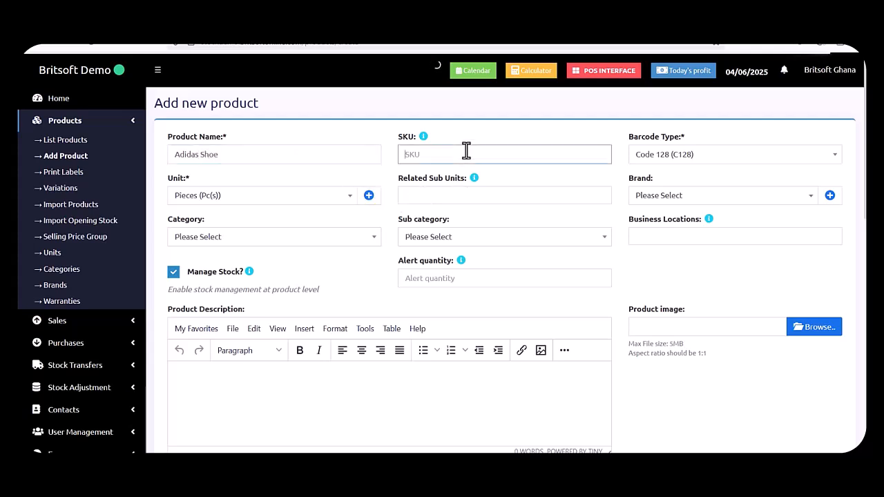
{"action": "type", "text": "AS34"}
{"action": "left_click", "coordinate": [599, 109]}
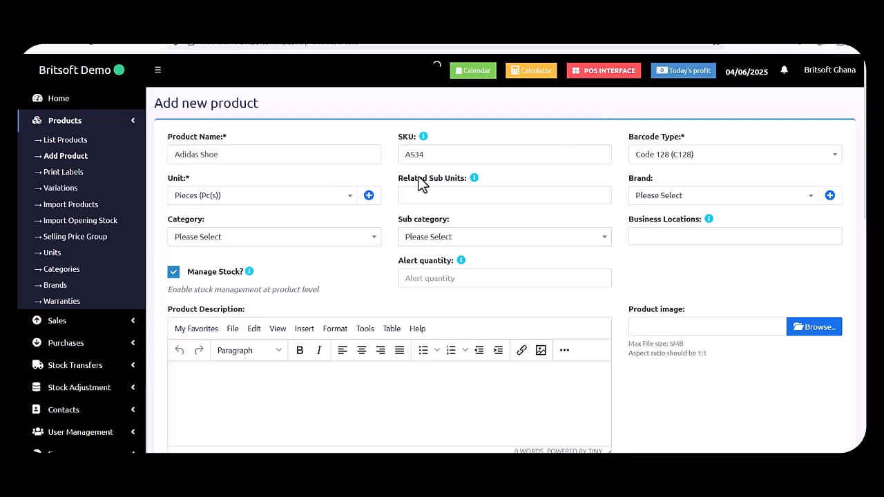
{"action": "left_click", "coordinate": [306, 201]}
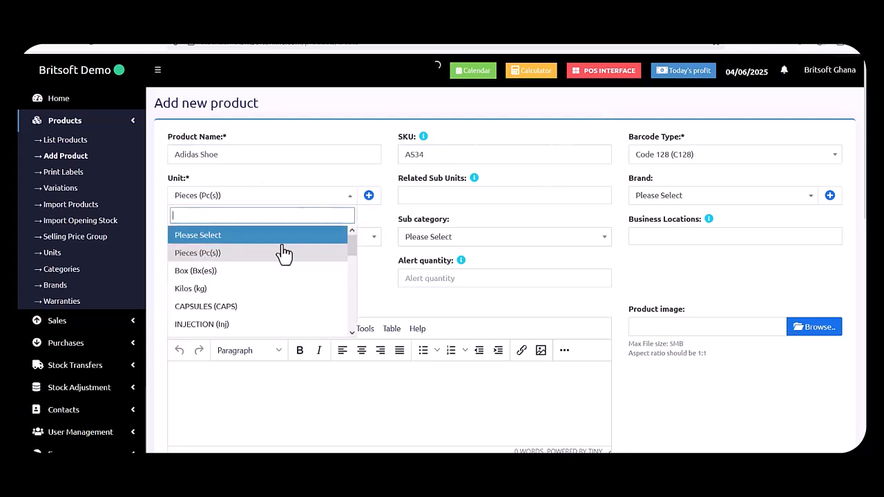
{"action": "left_click", "coordinate": [243, 256]}
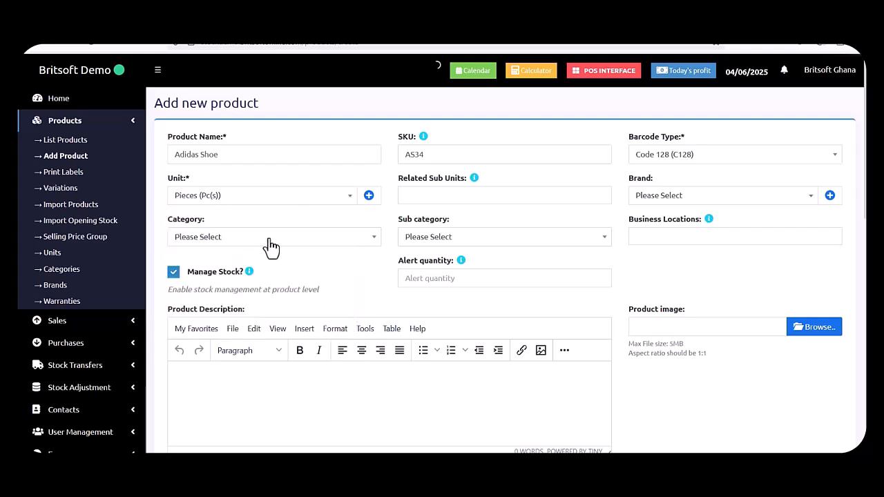
Set the category to Shoe and the alert quantity to 5.
{"action": "left_click", "coordinate": [296, 239]}
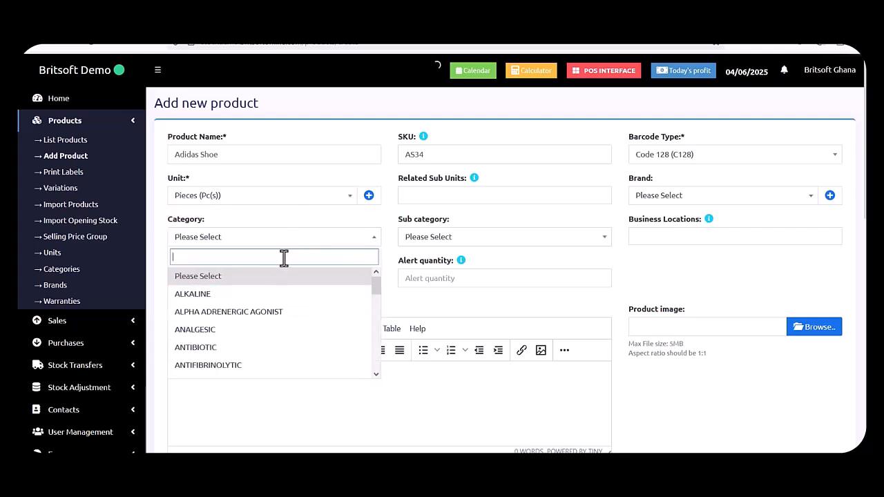
{"action": "type", "text": "sho"}
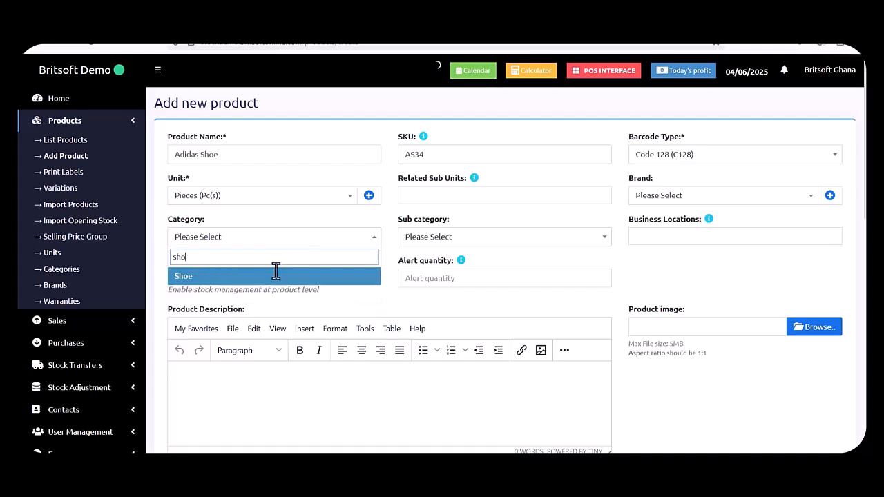
{"action": "left_click", "coordinate": [257, 279]}
{"action": "left_click", "coordinate": [456, 279]}
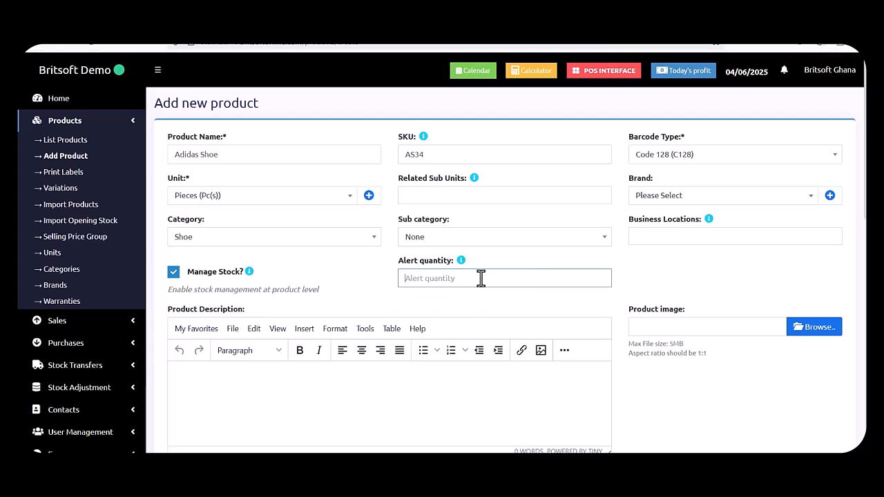
{"action": "type", "text": "5"}
Choose Accra Shop as the product's business location.
{"action": "scroll", "coordinate": [482, 278], "scroll_direction": "down", "scroll_amount": 3}
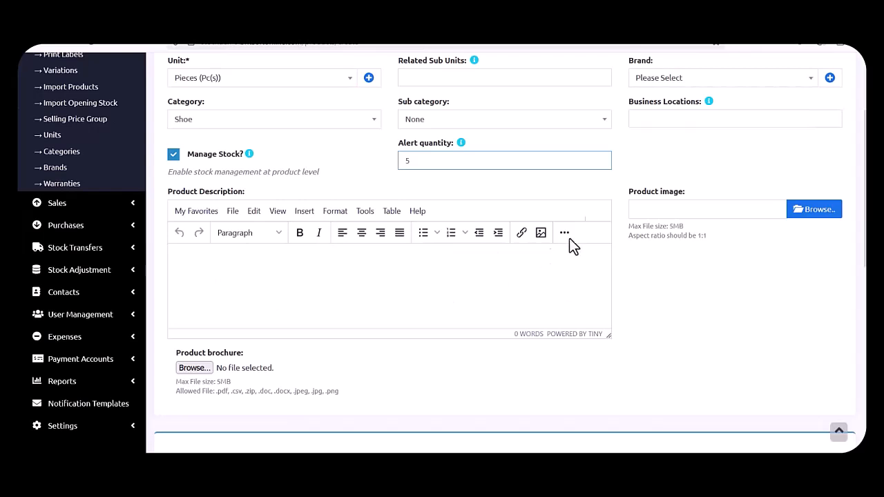
{"action": "left_click", "coordinate": [645, 118]}
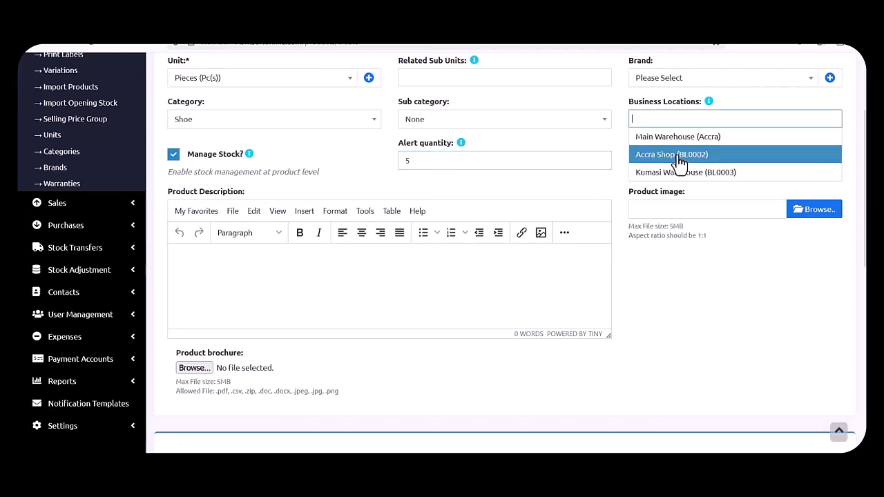
{"action": "left_click", "coordinate": [642, 156]}
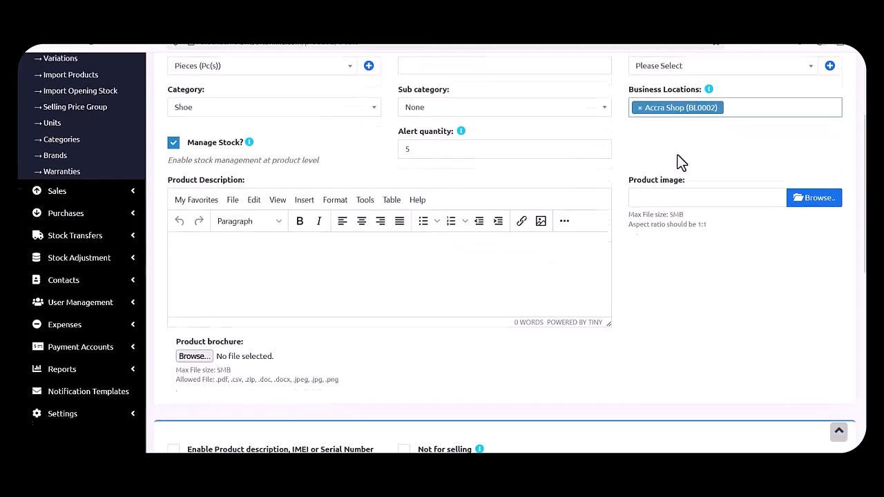
{"action": "scroll", "coordinate": [681, 163], "scroll_direction": "down", "scroll_amount": 5}
{"action": "scroll", "coordinate": [678, 162], "scroll_direction": "down", "scroll_amount": 5}
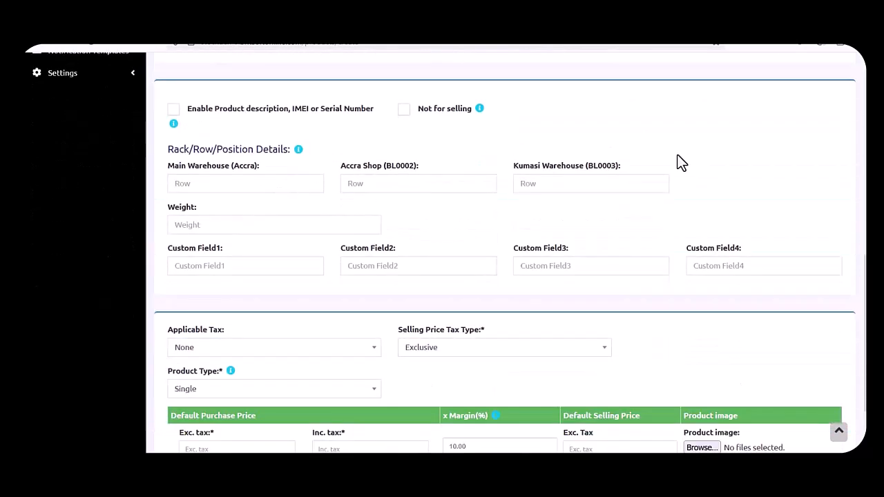
Set Product Type to Variable and pick the Color variation, loading Green, Black, Blue, Red, Yellow, White rows.
{"action": "scroll", "coordinate": [298, 353], "scroll_direction": "down", "scroll_amount": 2}
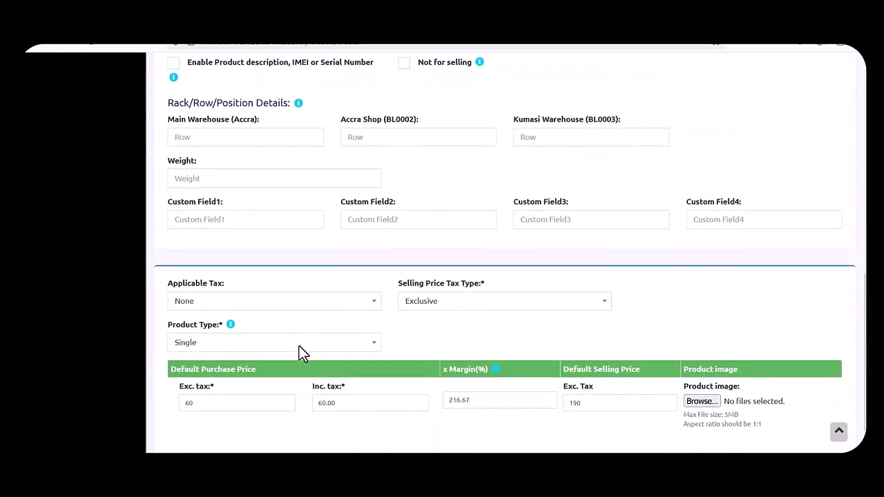
{"action": "left_click", "coordinate": [311, 344]}
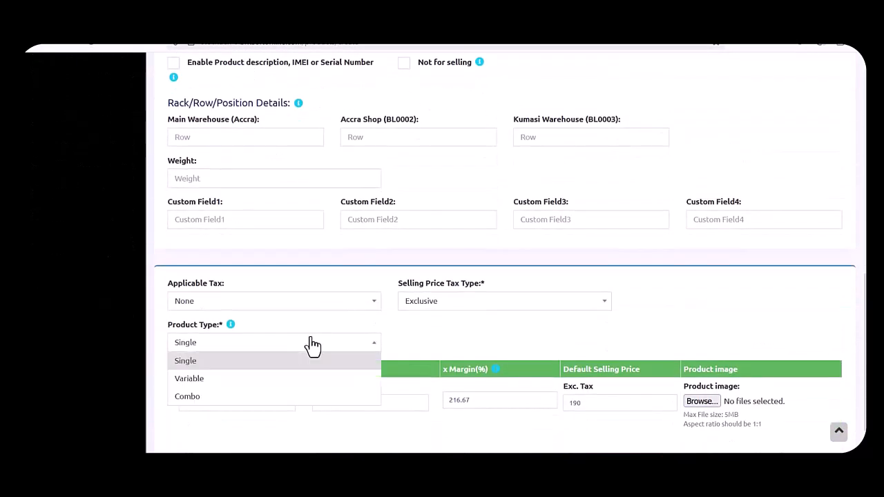
{"action": "left_click", "coordinate": [275, 387]}
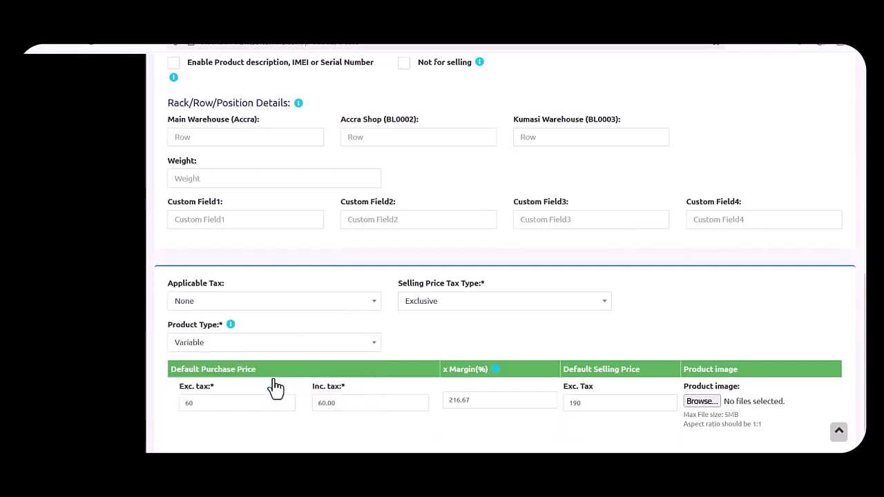
{"action": "scroll", "coordinate": [274, 379], "scroll_direction": "down", "scroll_amount": 3}
{"action": "left_click", "coordinate": [241, 312]}
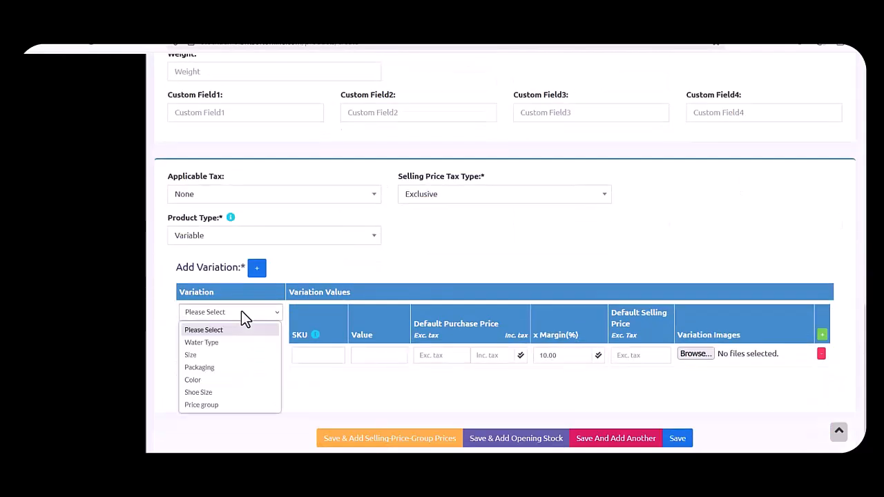
{"action": "left_click", "coordinate": [228, 383]}
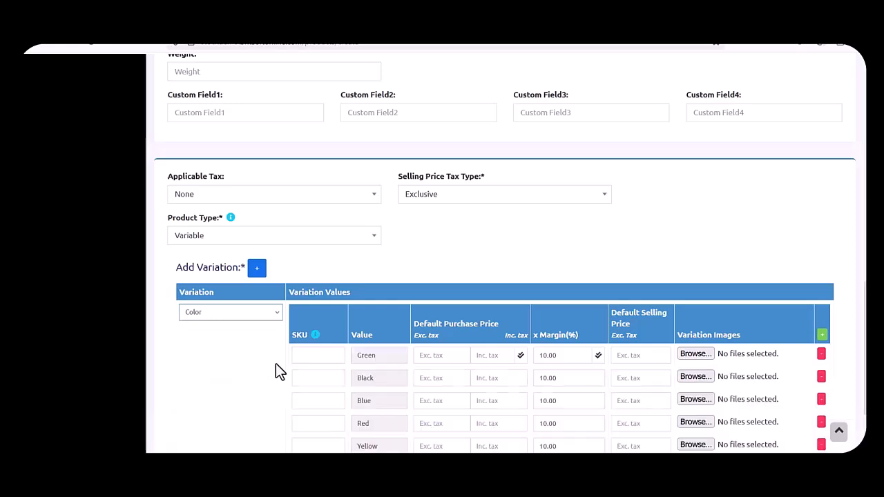
{"action": "scroll", "coordinate": [275, 366], "scroll_direction": "down", "scroll_amount": 3}
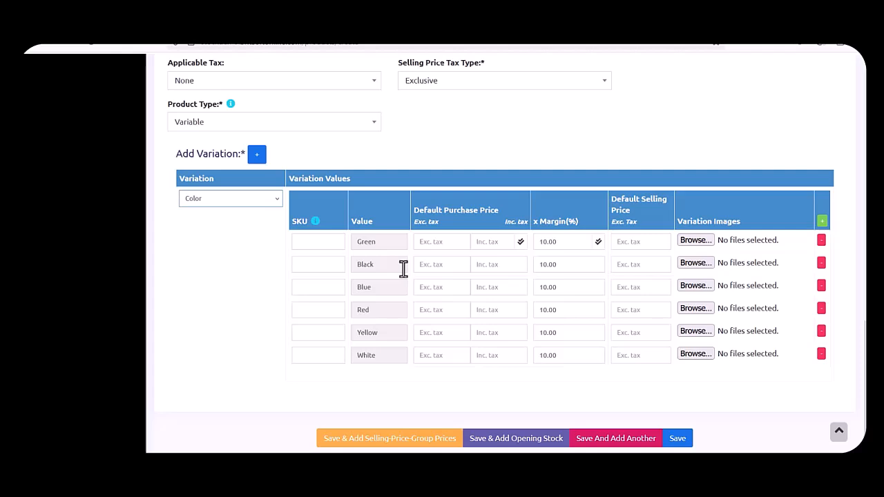
Enter variation SKUs 234827 Green, 11874 Black, 773664 Blue, 982773 Red, 99377 Yellow, 17763 White.
{"action": "left_click", "coordinate": [321, 241]}
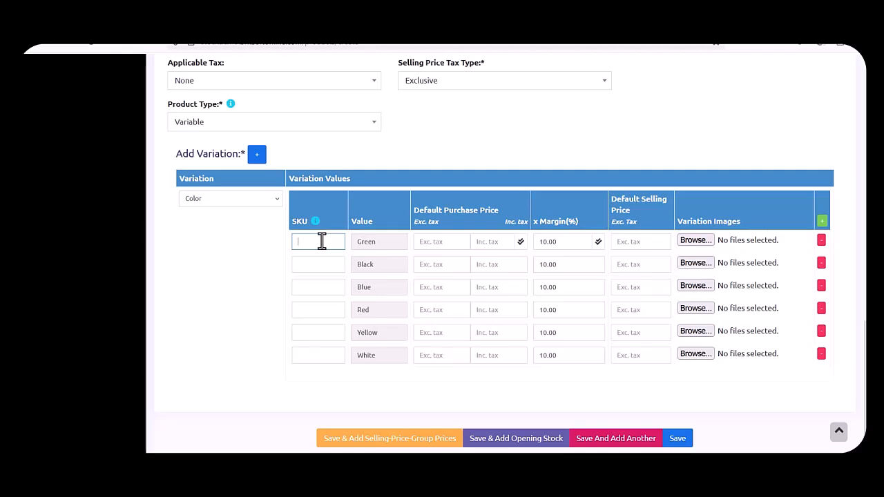
{"action": "type", "text": "234827"}
{"action": "key", "text": "Tab"}
{"action": "left_click", "coordinate": [298, 269]}
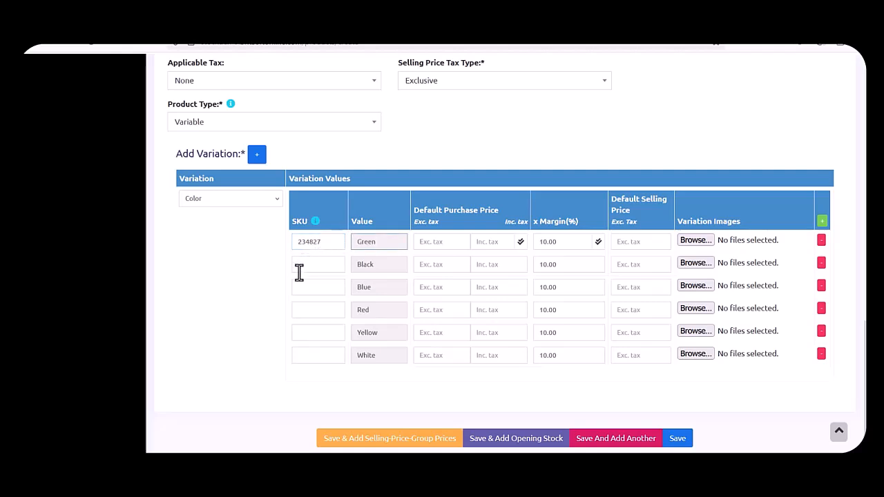
{"action": "type", "text": "11874"}
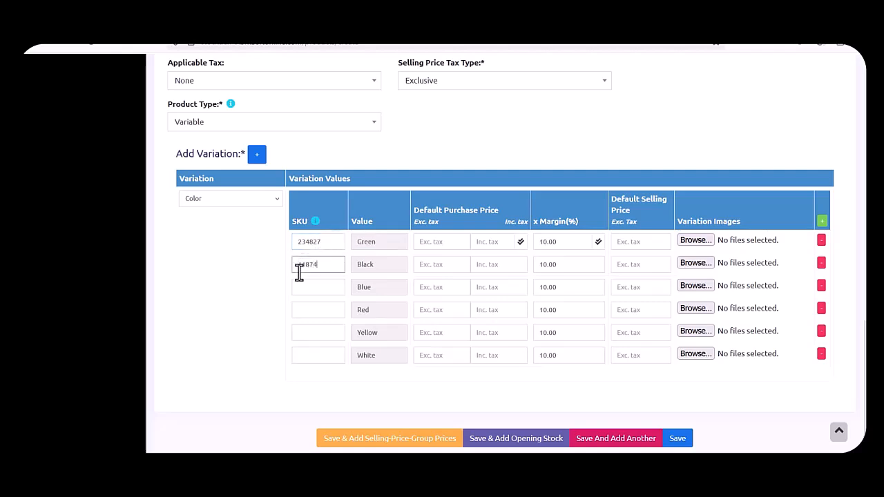
{"action": "left_click", "coordinate": [310, 291]}
{"action": "type", "text": "773664"}
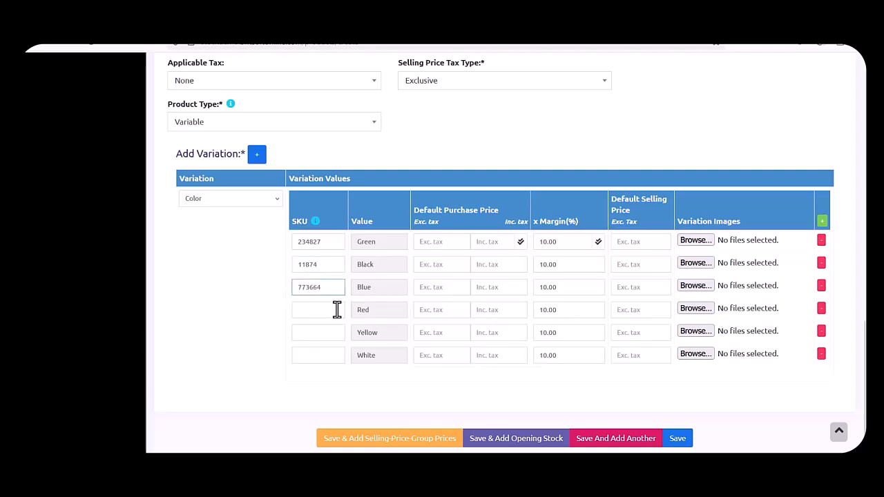
{"action": "left_click", "coordinate": [339, 310]}
{"action": "type", "text": "982773"}
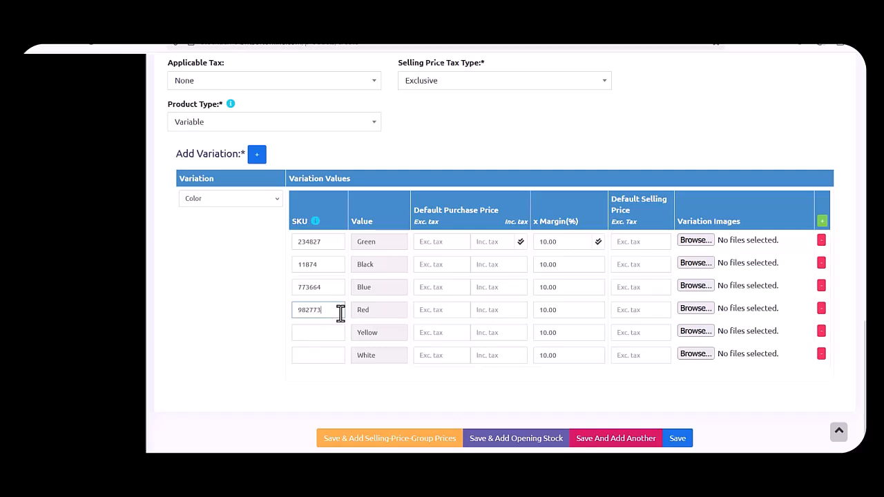
{"action": "left_click", "coordinate": [336, 336]}
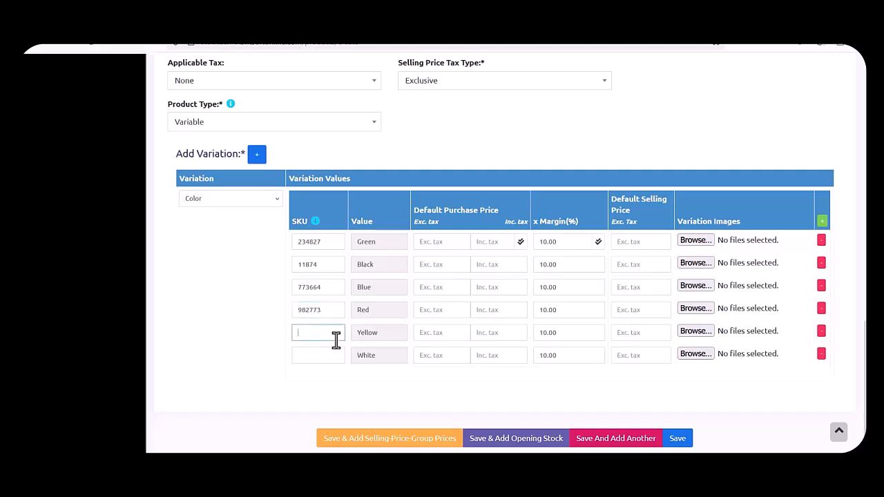
{"action": "type", "text": "99377"}
{"action": "left_click", "coordinate": [315, 357]}
{"action": "type", "text": "1776"}
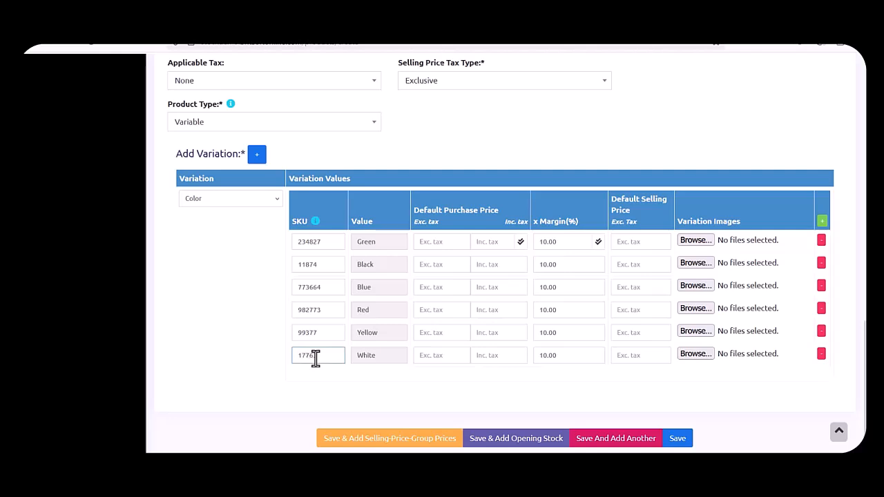
{"action": "type", "text": "3"}
Give the Green variation a purchase price of 60 and a selling price of 120.
{"action": "left_click", "coordinate": [451, 236]}
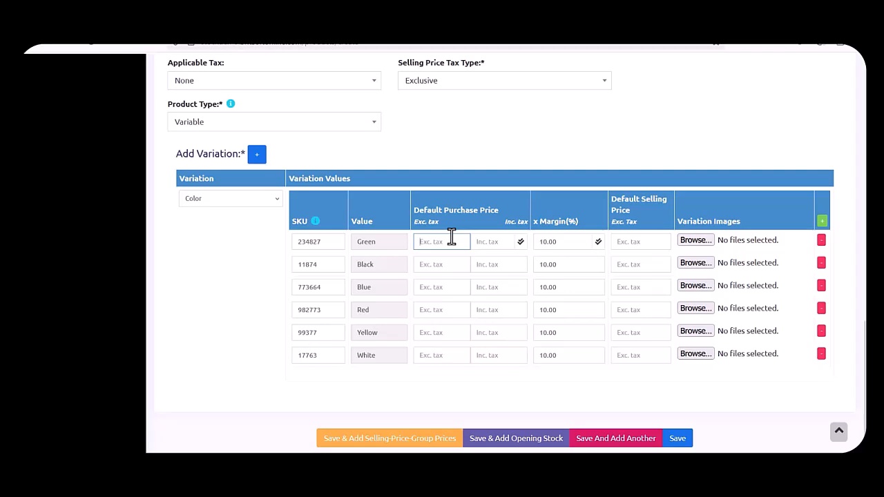
{"action": "type", "text": "60"}
{"action": "left_click", "coordinate": [641, 243]}
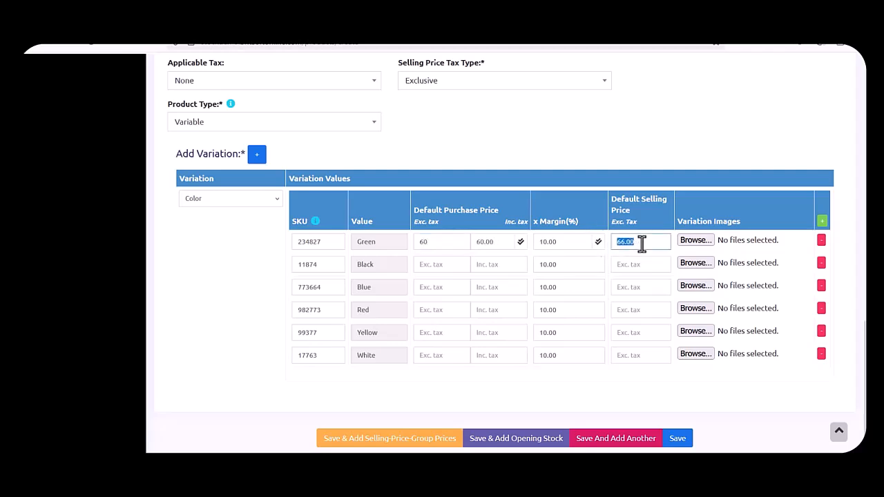
{"action": "type", "text": "120"}
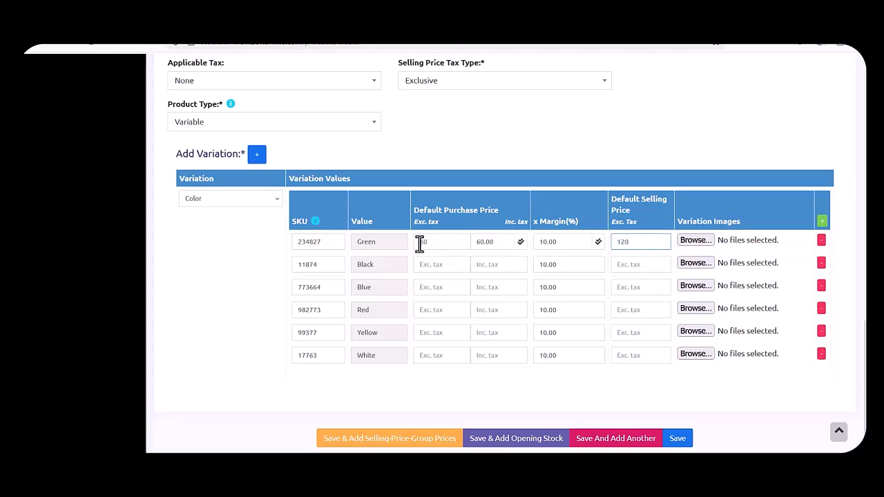
{"action": "left_click", "coordinate": [453, 242]}
Enter a purchase price of 60 for the Black, Blue, Red, Yellow and White variations.
{"action": "left_click", "coordinate": [430, 264]}
{"action": "type", "text": "60"}
{"action": "left_click", "coordinate": [426, 287]}
{"action": "type", "text": "60"}
{"action": "left_click", "coordinate": [427, 312]}
{"action": "type", "text": "60"}
{"action": "left_click", "coordinate": [432, 333]}
{"action": "type", "text": "60"}
{"action": "left_click", "coordinate": [438, 355]}
{"action": "type", "text": "60"}
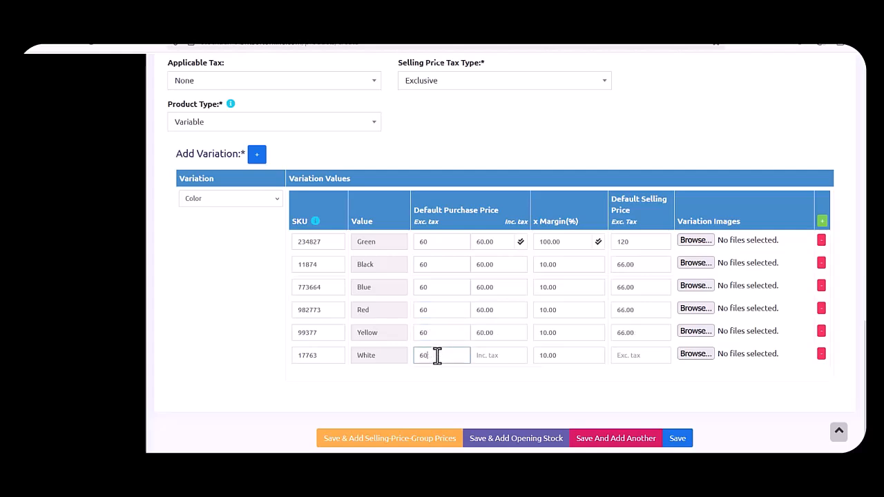
Set the Black selling price to 130 and the Blue selling price to 120.
{"action": "double_click", "coordinate": [635, 262]}
{"action": "key", "text": "BackSpace"}
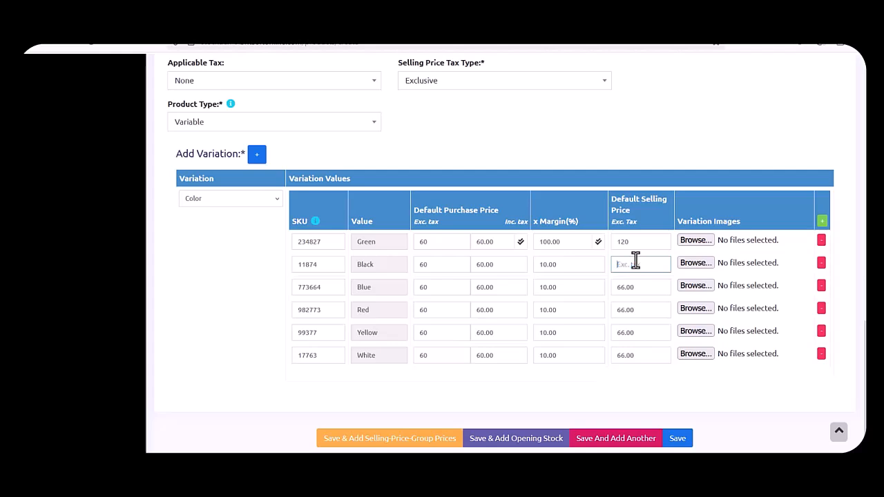
{"action": "type", "text": "130"}
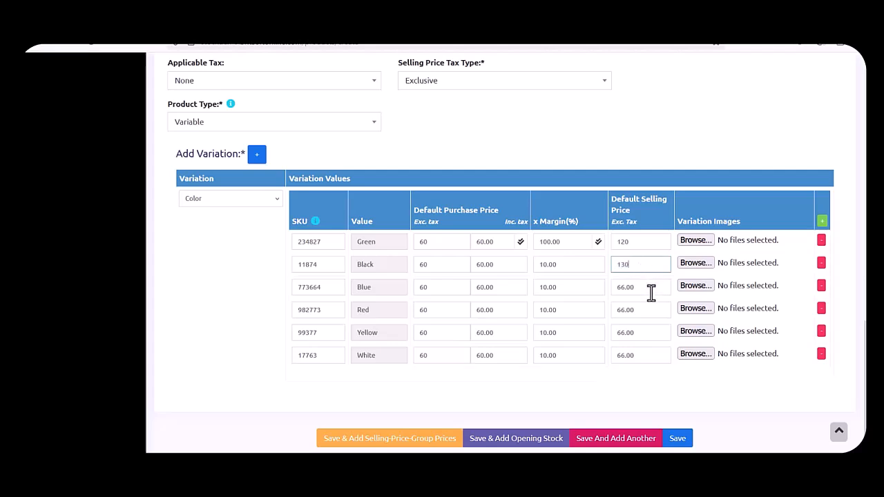
{"action": "left_click", "coordinate": [651, 293]}
{"action": "type", "text": "20"}
{"action": "key", "text": "BackSpace"}
{"action": "key", "text": "BackSpace"}
{"action": "type", "text": "120"}
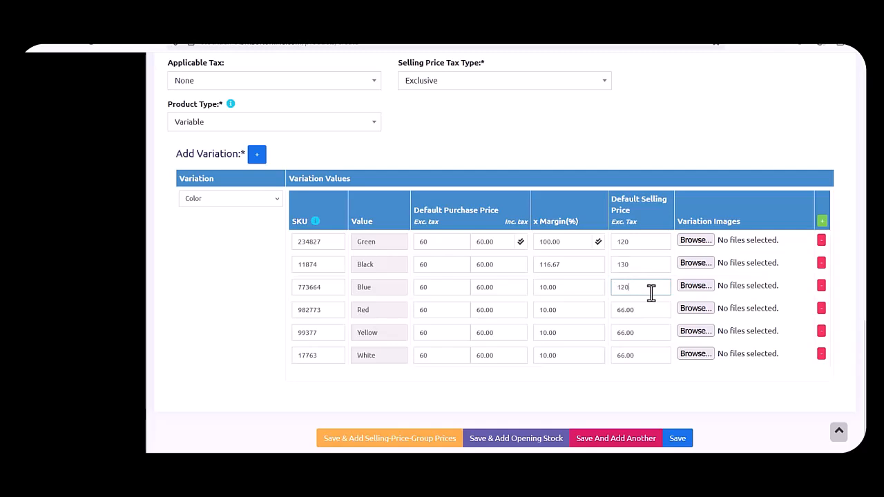
Set Red and Yellow selling prices to 120 and White to 130, then save the product.
{"action": "left_click", "coordinate": [652, 314]}
{"action": "type", "text": "120"}
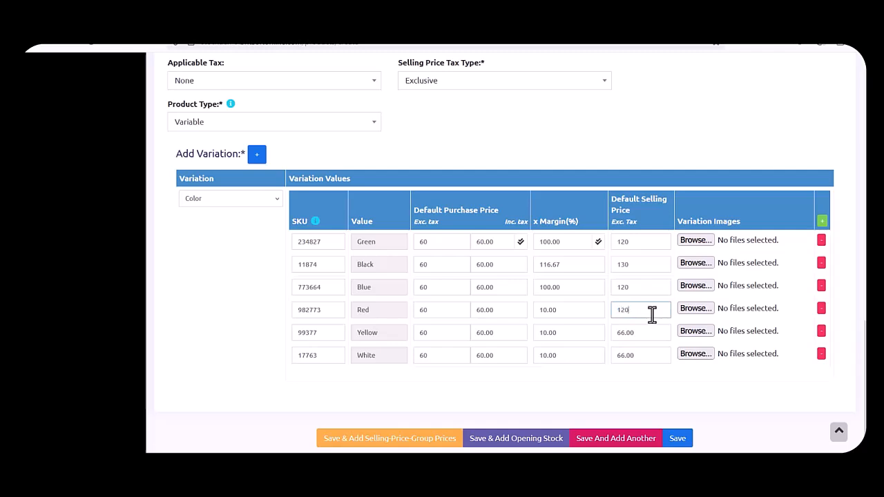
{"action": "left_click", "coordinate": [654, 332]}
{"action": "type", "text": "120"}
{"action": "left_click", "coordinate": [656, 355]}
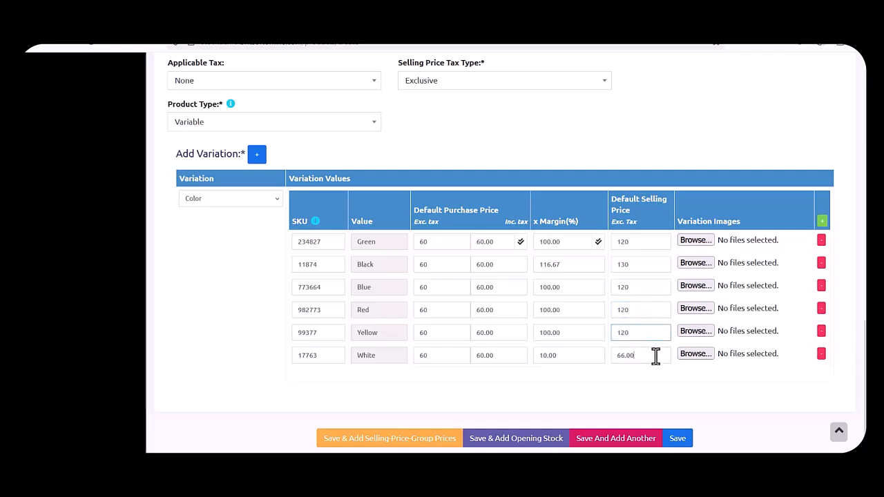
{"action": "type", "text": "14"}
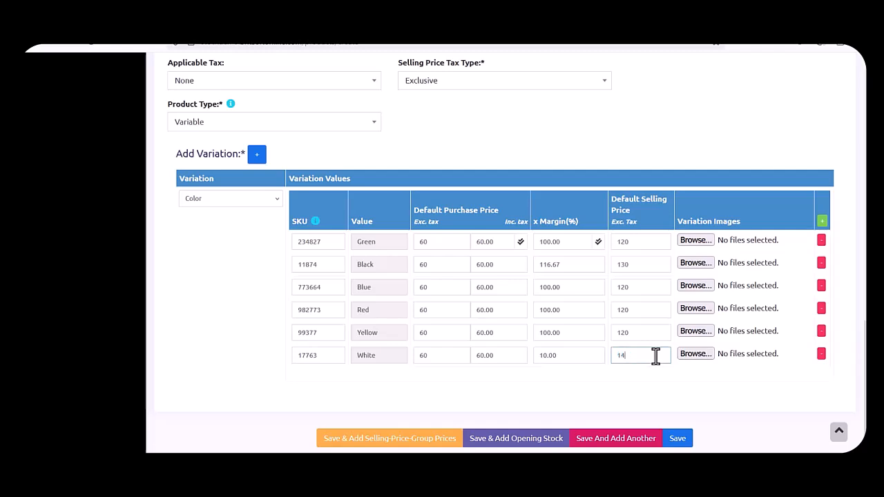
{"action": "key", "text": "BackSpace"}
{"action": "type", "text": "30"}
{"action": "left_click", "coordinate": [529, 445]}
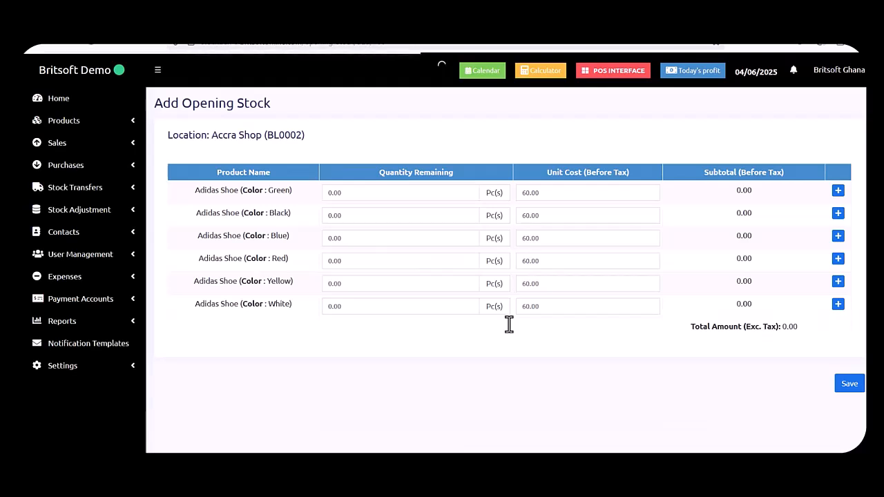
Enter opening quantities of 5 Green, 7 Black and 4 Blue.
{"action": "left_click", "coordinate": [426, 192]}
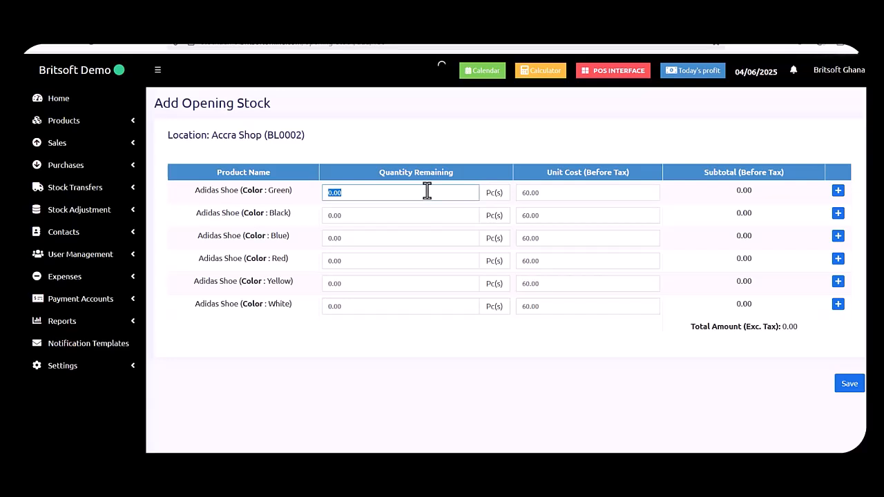
{"action": "type", "text": "5"}
{"action": "left_click", "coordinate": [441, 215]}
{"action": "type", "text": "7"}
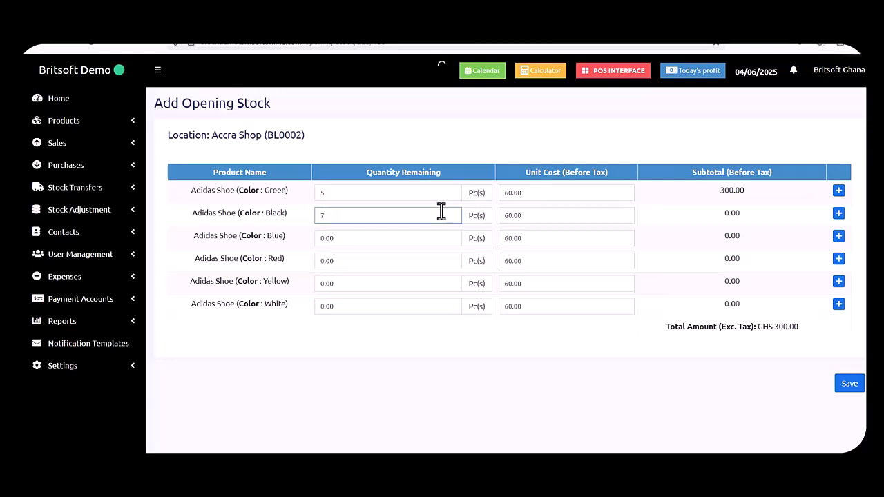
{"action": "left_click", "coordinate": [393, 243]}
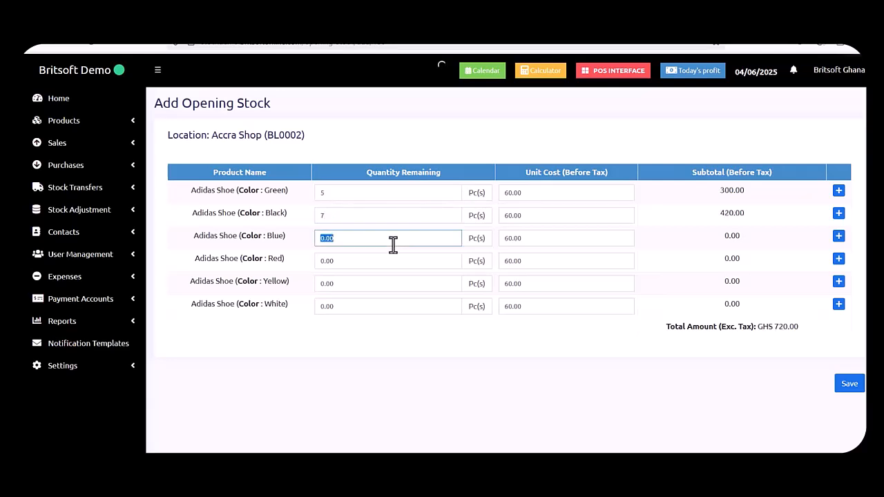
{"action": "type", "text": "4"}
Enter 2 Red, 1 Yellow and 8 White, then save the Accra Shop opening stock.
{"action": "left_click", "coordinate": [371, 266]}
{"action": "key", "text": "BackSpace"}
{"action": "type", "text": "2"}
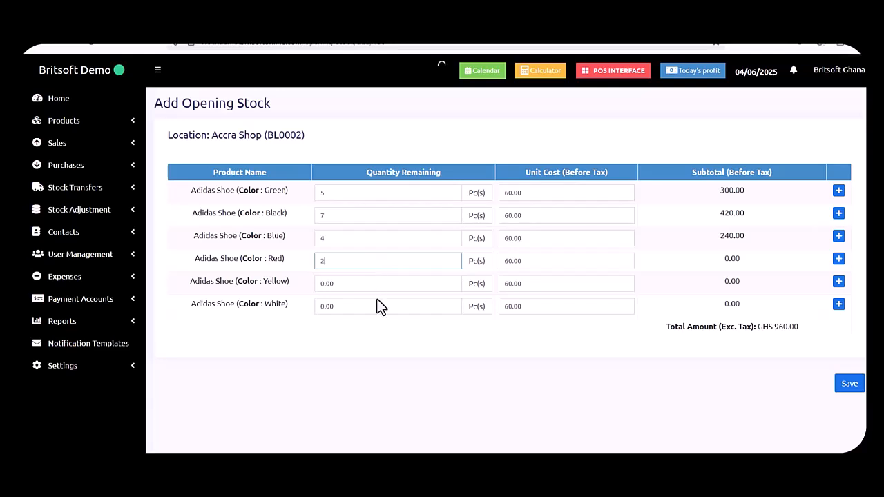
{"action": "left_click", "coordinate": [360, 282]}
{"action": "type", "text": "1"}
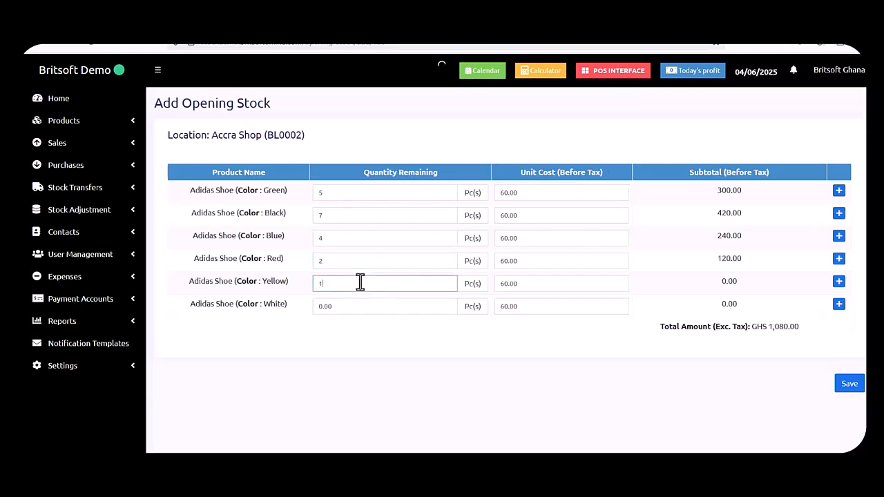
{"action": "left_click", "coordinate": [364, 308]}
{"action": "type", "text": "7"}
{"action": "key", "text": "BackSpace"}
{"action": "type", "text": "8"}
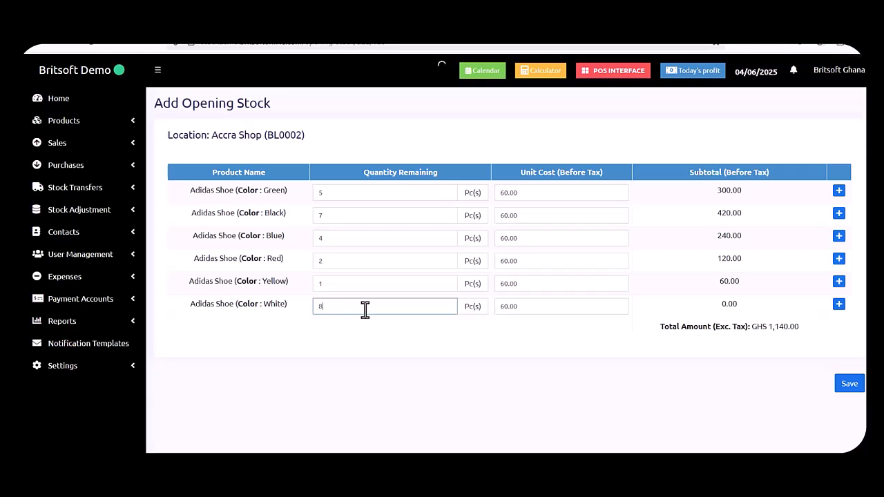
{"action": "left_click", "coordinate": [849, 385]}
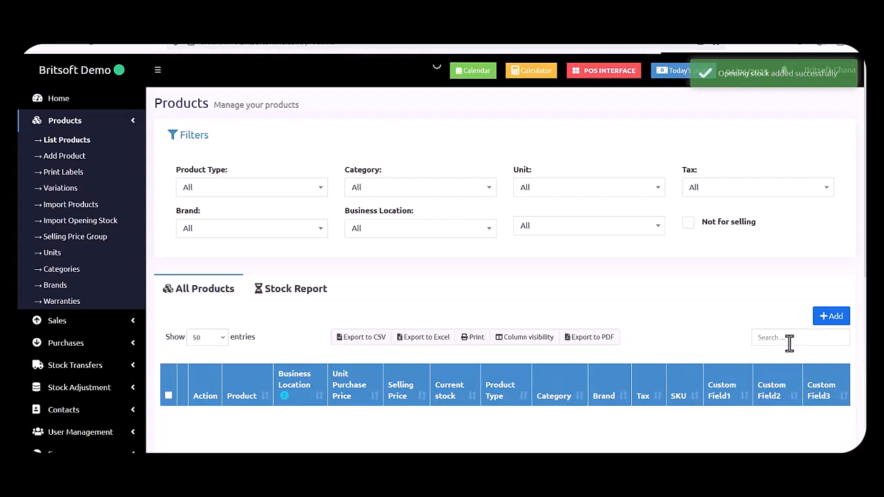
Search the products for 'adid' to find Adidas Shoe (AS34) with 27 pieces at Accra Shop.
{"action": "left_click", "coordinate": [790, 344]}
{"action": "type", "text": "a"}
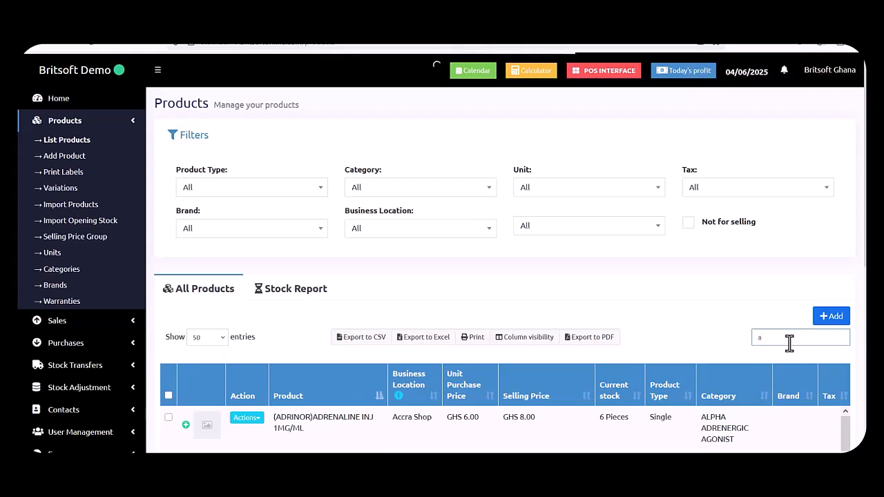
{"action": "type", "text": "di"}
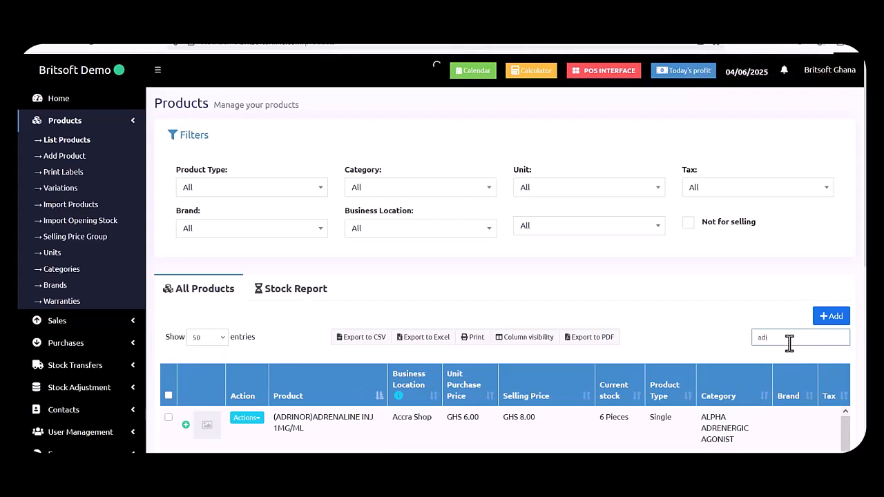
{"action": "type", "text": "d"}
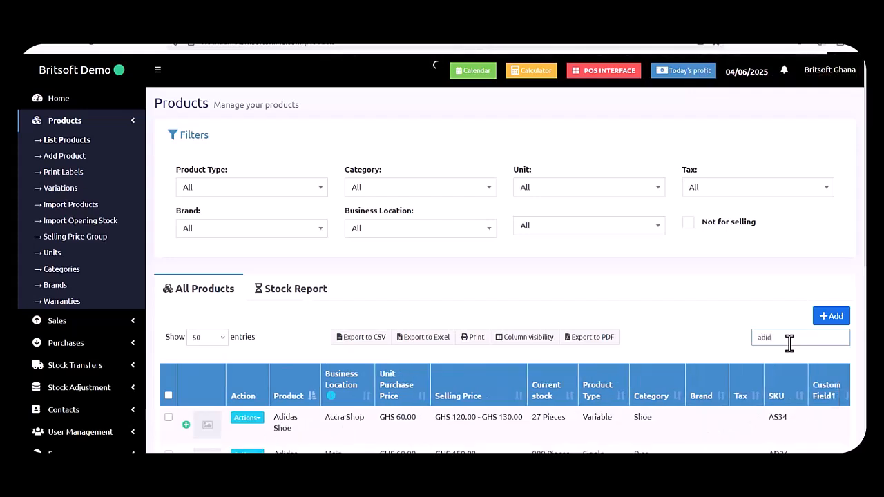
{"action": "scroll", "coordinate": [542, 342], "scroll_direction": "down", "scroll_amount": 1}
{"action": "scroll", "coordinate": [433, 366], "scroll_direction": "down", "scroll_amount": 1}
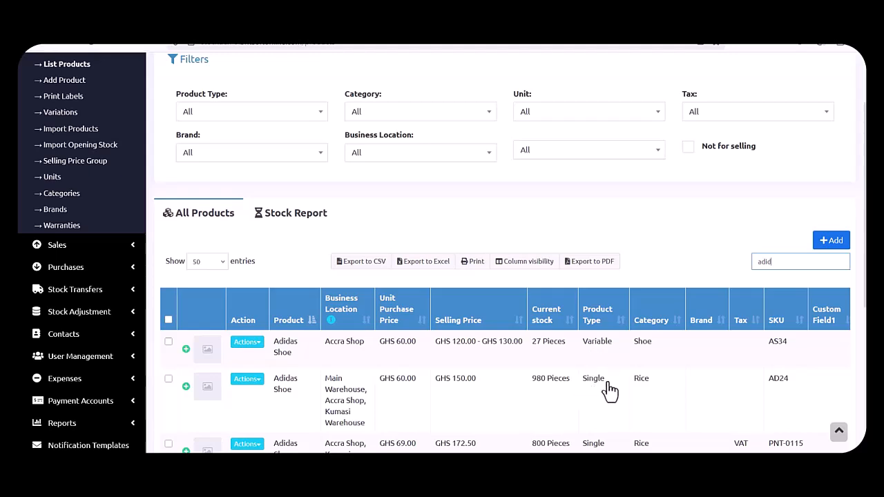
{"action": "left_click", "coordinate": [489, 353]}
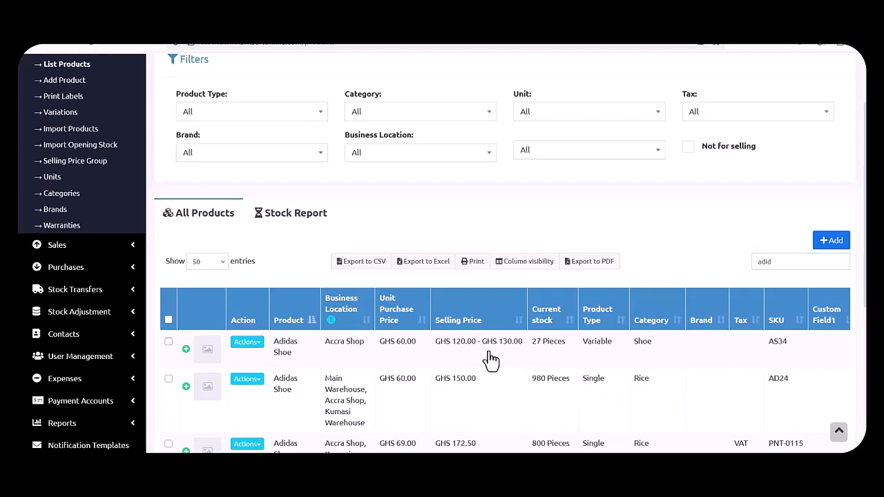
{"action": "left_click", "coordinate": [491, 359]}
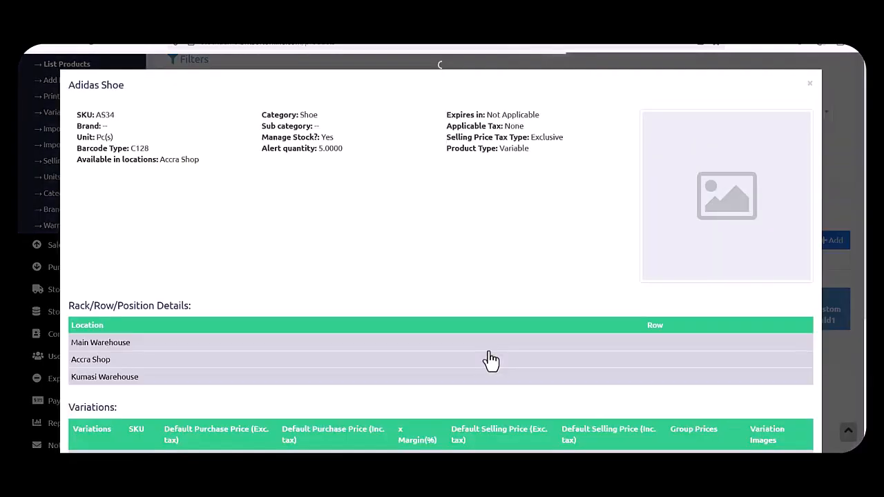
{"action": "scroll", "coordinate": [491, 359], "scroll_direction": "down", "scroll_amount": 5}
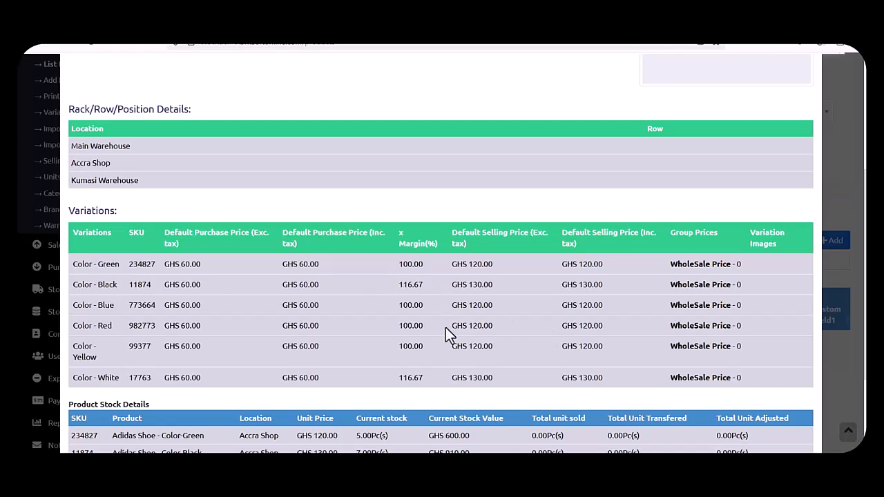
{"action": "scroll", "coordinate": [445, 328], "scroll_direction": "down", "scroll_amount": 1}
{"action": "scroll", "coordinate": [446, 327], "scroll_direction": "down", "scroll_amount": 2}
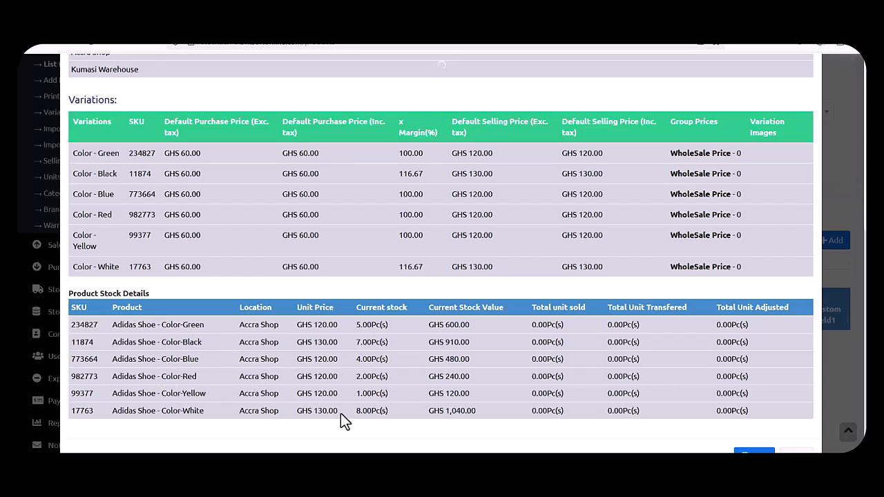
{"action": "scroll", "coordinate": [432, 400], "scroll_direction": "down", "scroll_amount": 1}
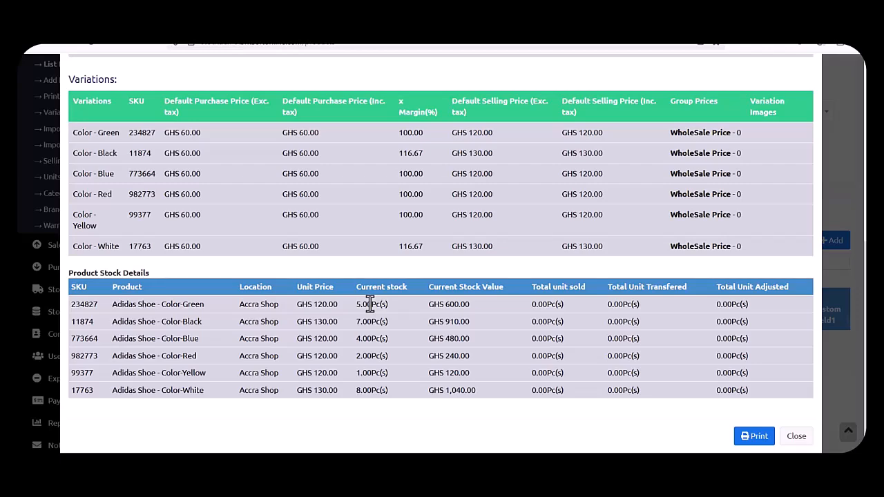
{"action": "scroll", "coordinate": [369, 356], "scroll_direction": "down", "scroll_amount": 1}
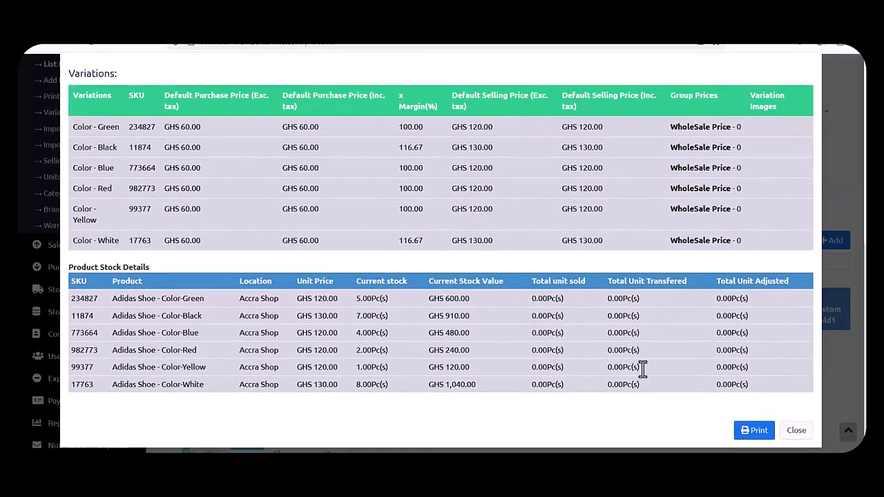
{"action": "left_click", "coordinate": [797, 431]}
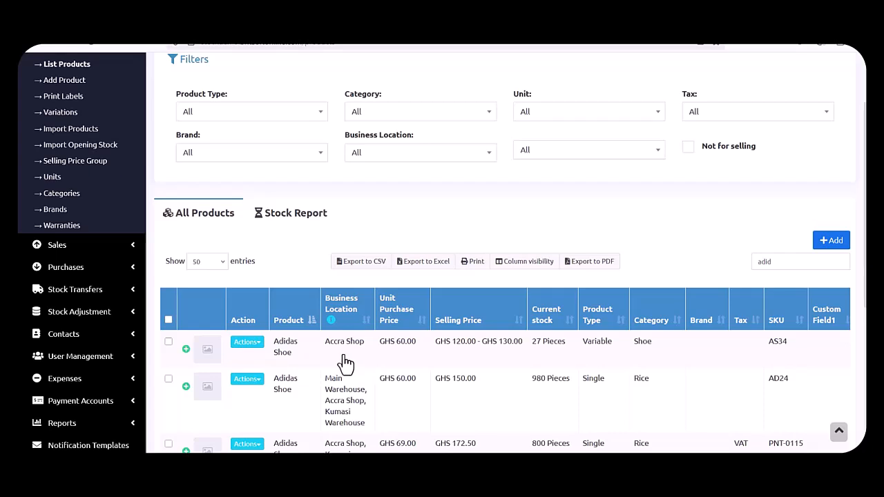
{"action": "left_click", "coordinate": [302, 219]}
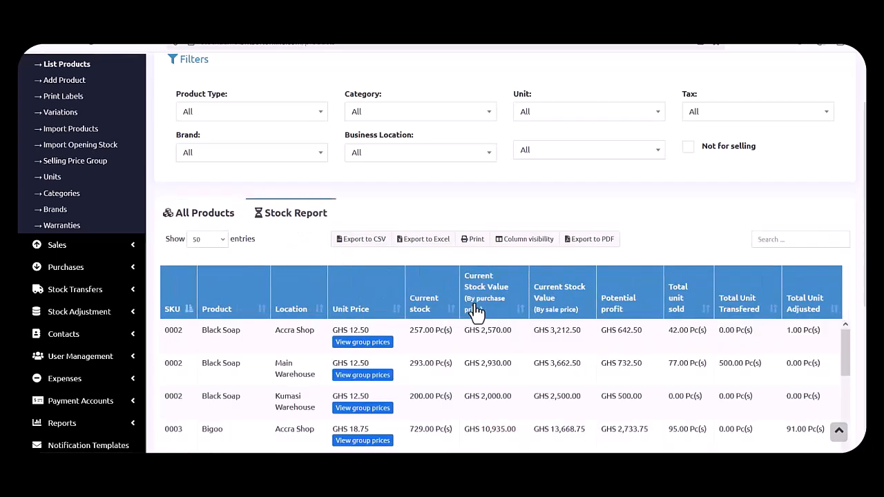
{"action": "scroll", "coordinate": [477, 312], "scroll_direction": "down", "scroll_amount": 3}
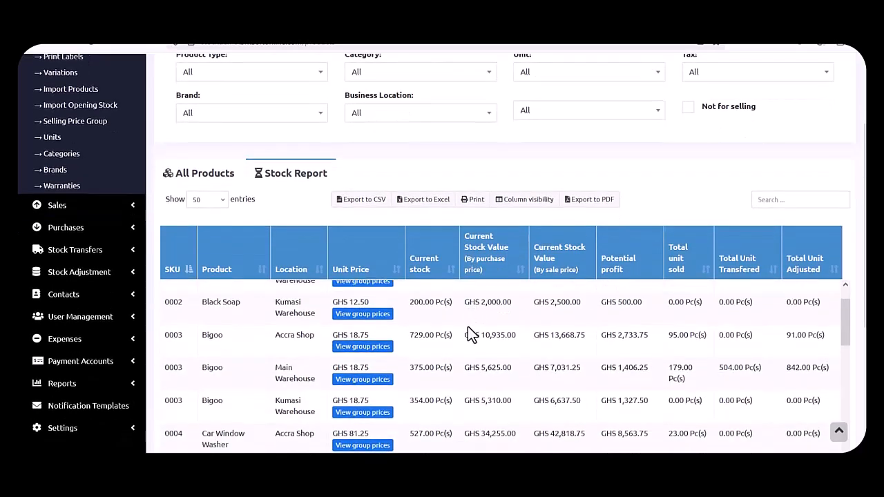
{"action": "scroll", "coordinate": [468, 334], "scroll_direction": "up", "scroll_amount": 1}
{"action": "scroll", "coordinate": [467, 329], "scroll_direction": "up", "scroll_amount": 1}
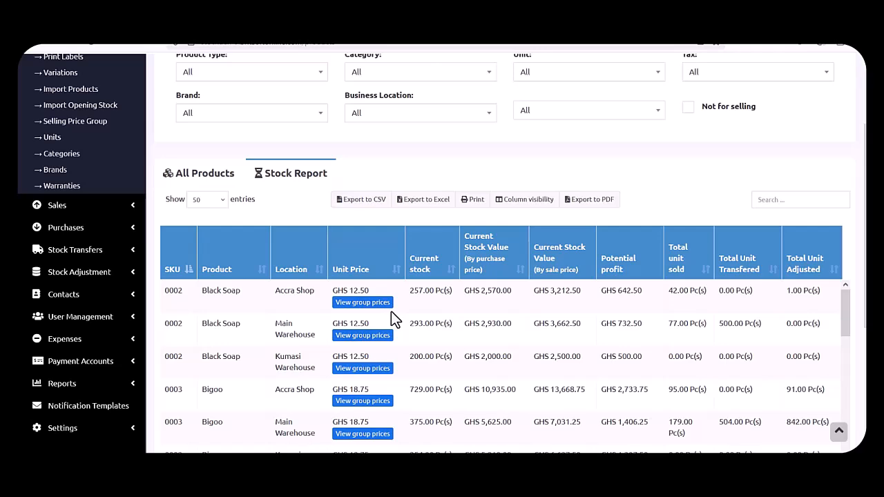
{"action": "left_click", "coordinate": [369, 307]}
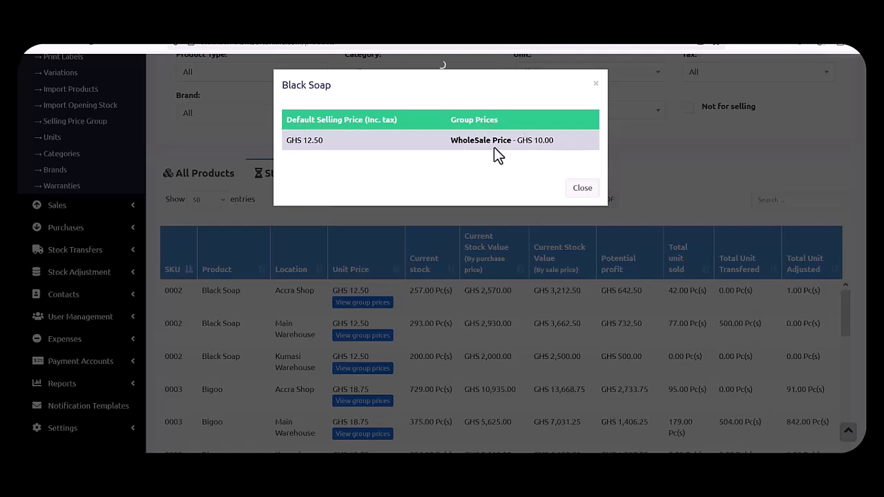
{"action": "left_click", "coordinate": [580, 190]}
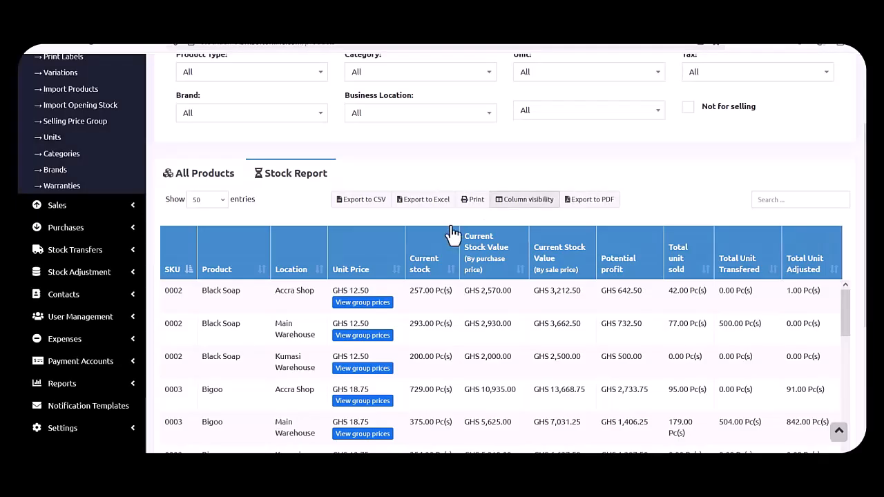
{"action": "scroll", "coordinate": [453, 232], "scroll_direction": "up", "scroll_amount": 3}
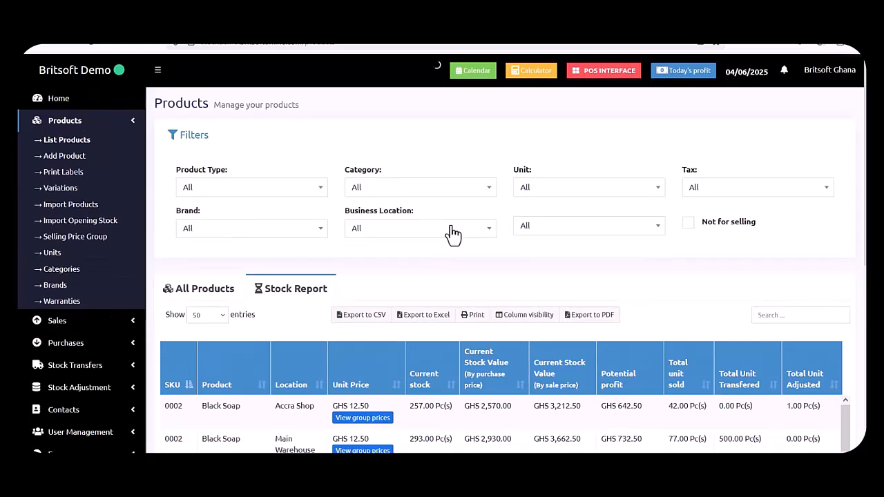
{"action": "scroll", "coordinate": [453, 233], "scroll_direction": "down", "scroll_amount": 1}
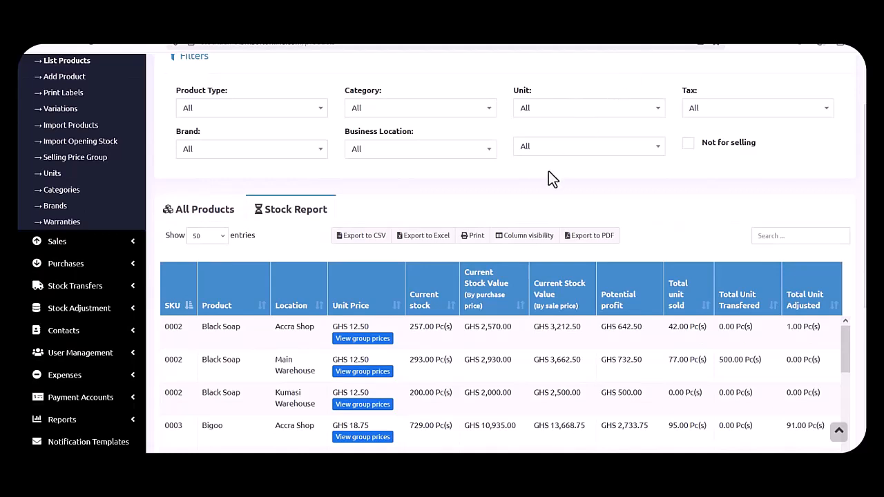
{"action": "scroll", "coordinate": [550, 177], "scroll_direction": "up", "scroll_amount": 1}
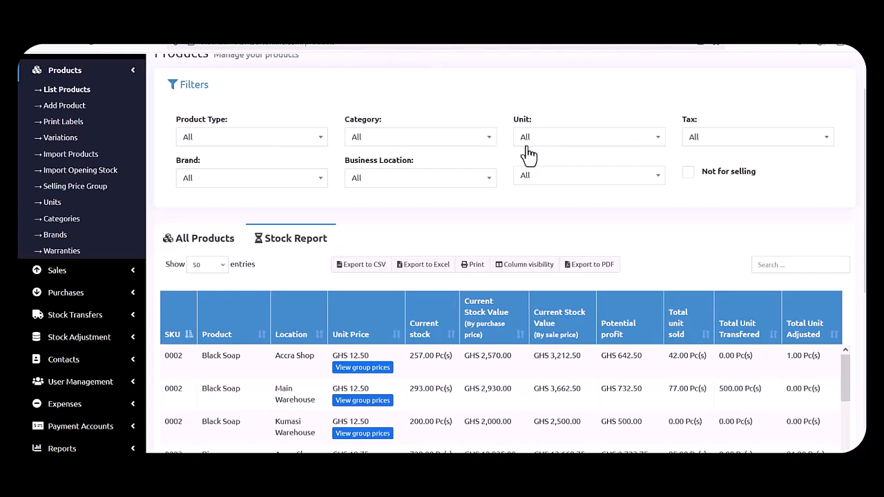
Filter the stock report to Accra Shop, then switch to All Products filtered to Accra Shop.
{"action": "left_click", "coordinate": [401, 181]}
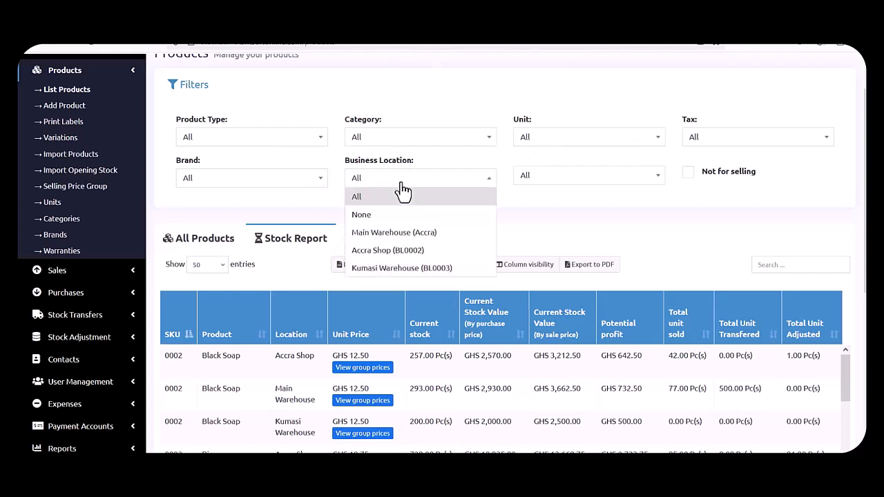
{"action": "left_click", "coordinate": [391, 252]}
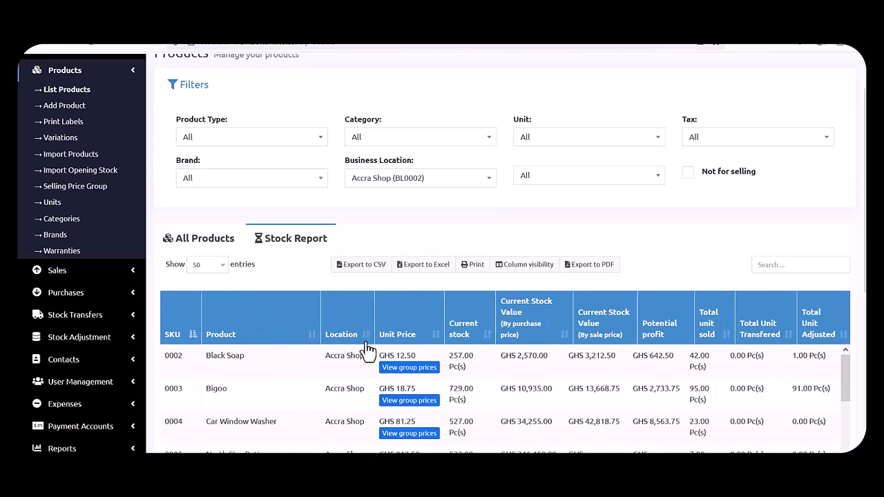
{"action": "scroll", "coordinate": [366, 349], "scroll_direction": "down", "scroll_amount": 5}
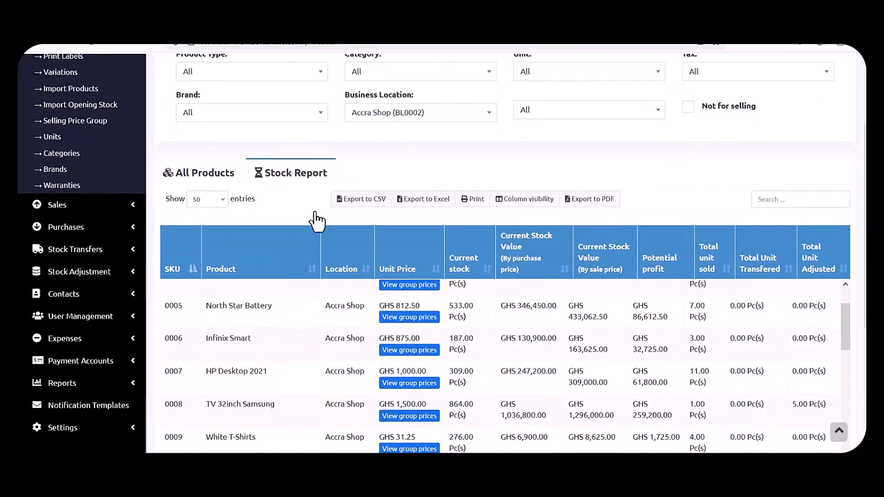
{"action": "left_click", "coordinate": [215, 177]}
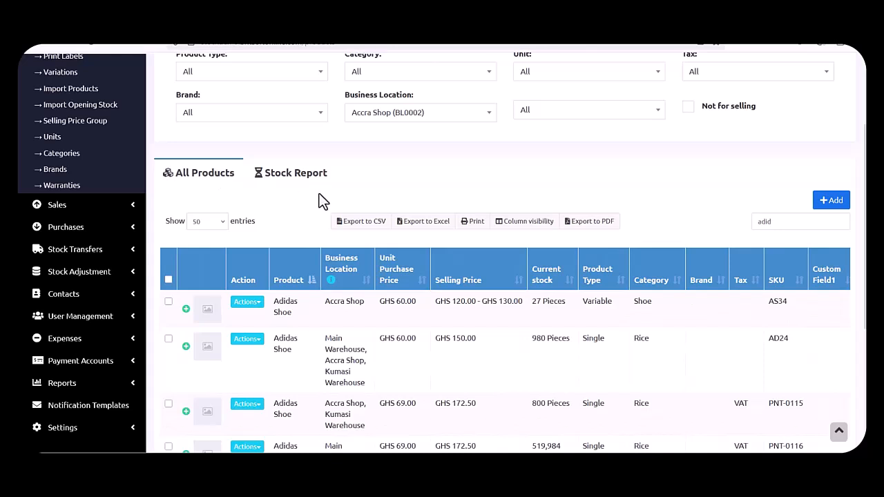
{"action": "left_click", "coordinate": [413, 112]}
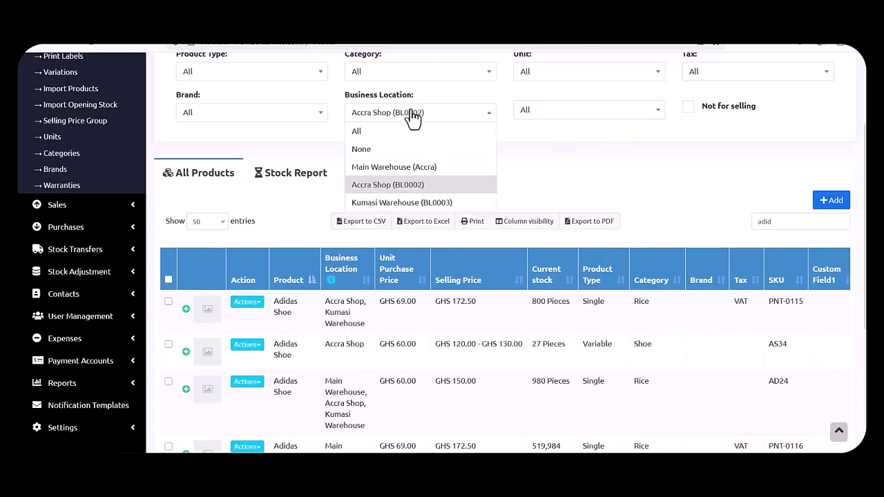
{"action": "left_click", "coordinate": [392, 187]}
Reload List Products so every filter resets to All with no search term.
{"action": "scroll", "coordinate": [405, 293], "scroll_direction": "down", "scroll_amount": 1}
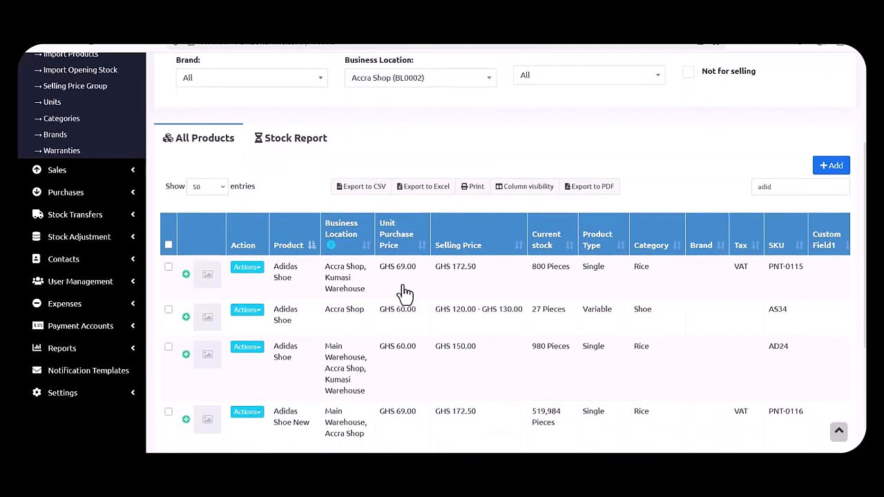
{"action": "scroll", "coordinate": [405, 294], "scroll_direction": "down", "scroll_amount": 3}
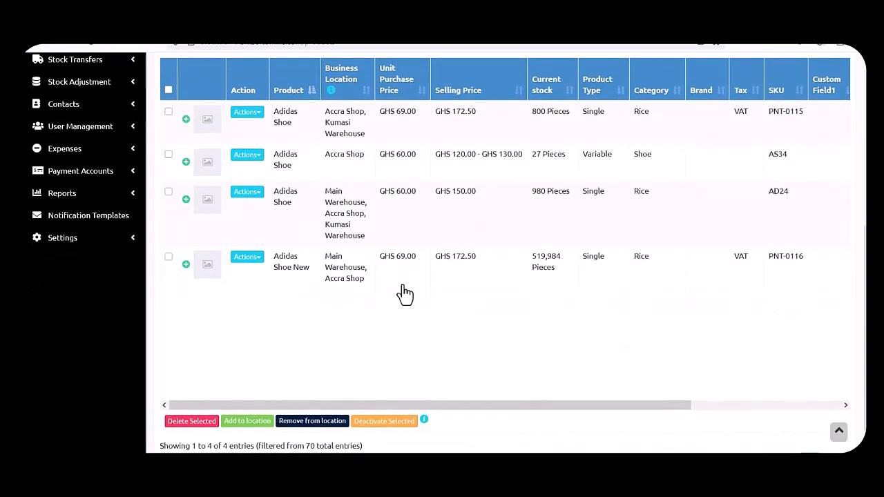
{"action": "scroll", "coordinate": [405, 294], "scroll_direction": "up", "scroll_amount": 3}
{"action": "scroll", "coordinate": [393, 196], "scroll_direction": "up", "scroll_amount": 2}
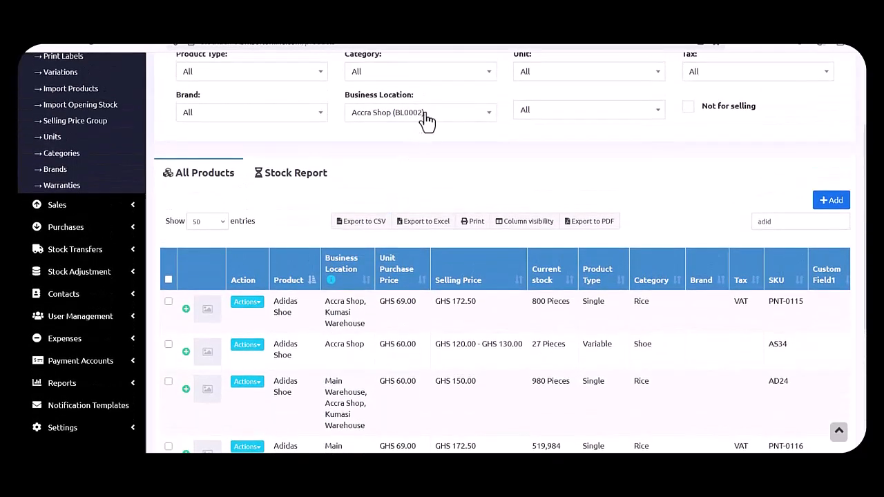
{"action": "scroll", "coordinate": [428, 118], "scroll_direction": "up", "scroll_amount": 1}
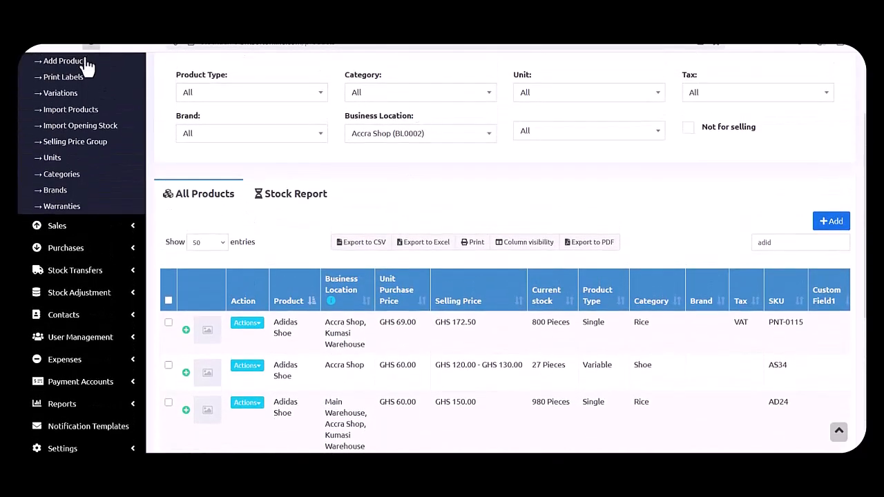
{"action": "scroll", "coordinate": [75, 81], "scroll_direction": "up", "scroll_amount": 1}
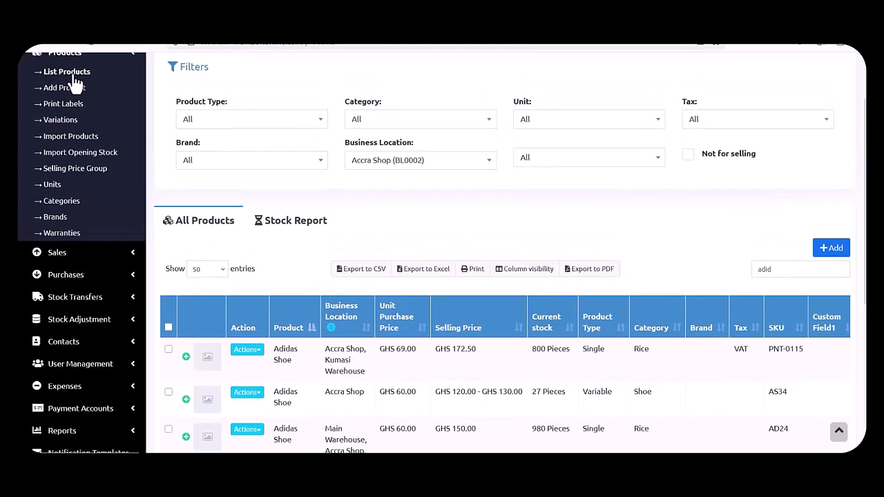
{"action": "left_click", "coordinate": [72, 76]}
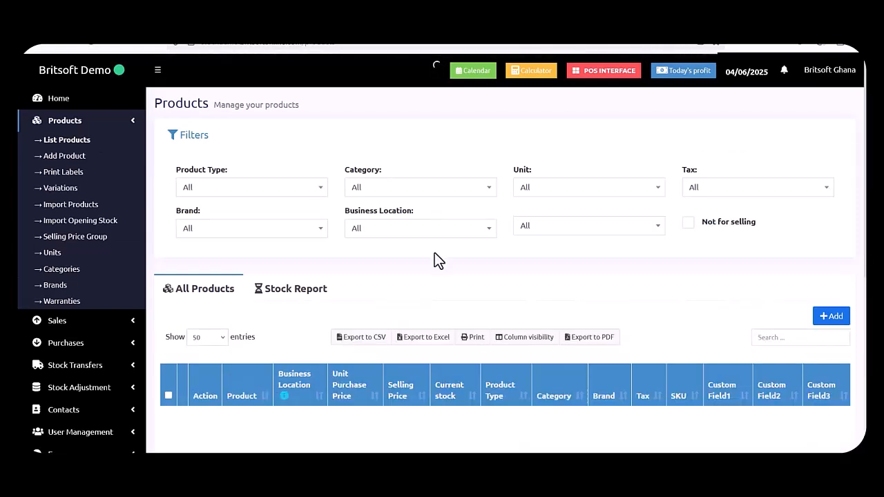
Set the Business Location filter to Accra Shop (BL0002).
{"action": "left_click", "coordinate": [376, 229]}
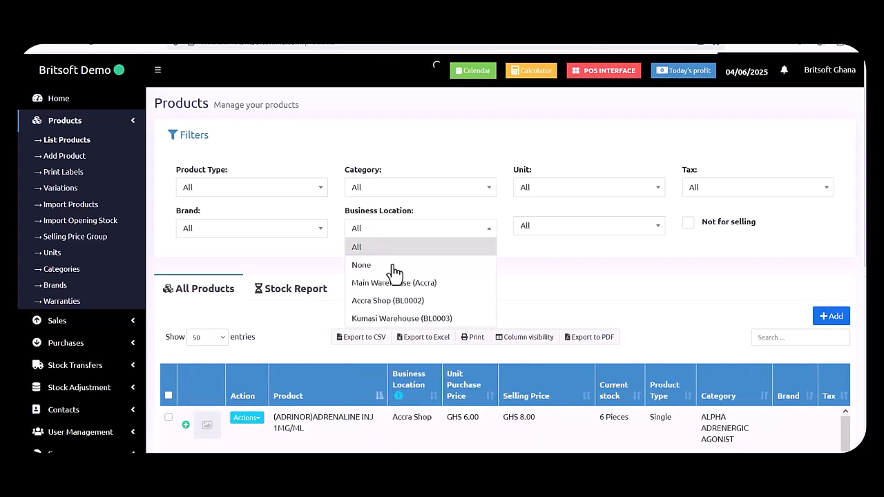
{"action": "left_click", "coordinate": [391, 304]}
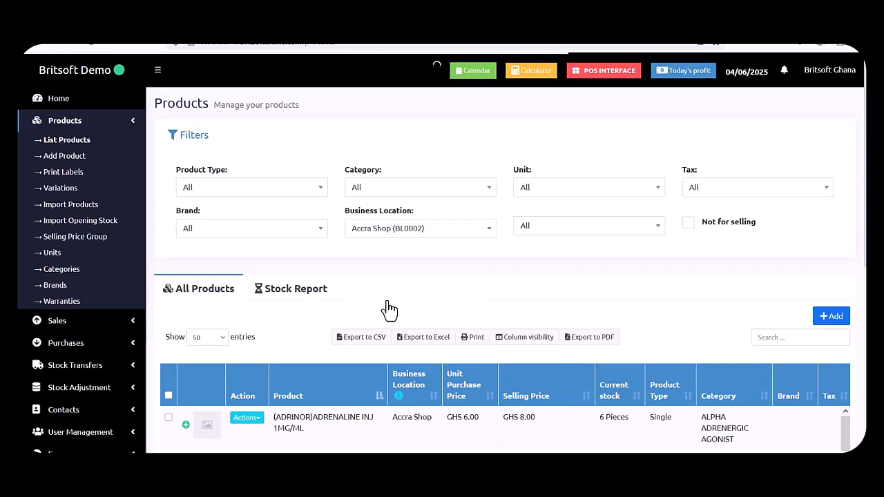
{"action": "scroll", "coordinate": [389, 311], "scroll_direction": "down", "scroll_amount": 2}
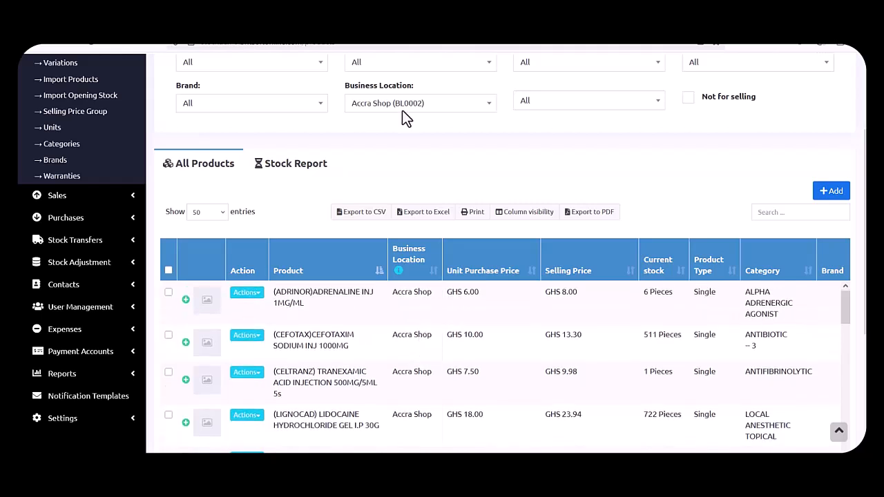
{"action": "left_click", "coordinate": [437, 108]}
{"action": "left_click", "coordinate": [563, 143]}
{"action": "scroll", "coordinate": [563, 143], "scroll_direction": "up", "scroll_amount": 1}
{"action": "scroll", "coordinate": [563, 143], "scroll_direction": "up", "scroll_amount": 1}
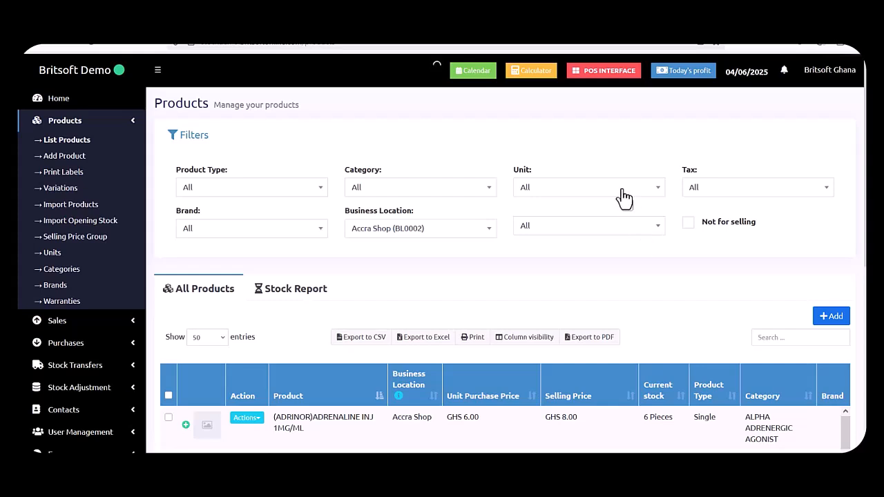
Collapse the Filters panel and keep 50 entries per page.
{"action": "left_click", "coordinate": [543, 194]}
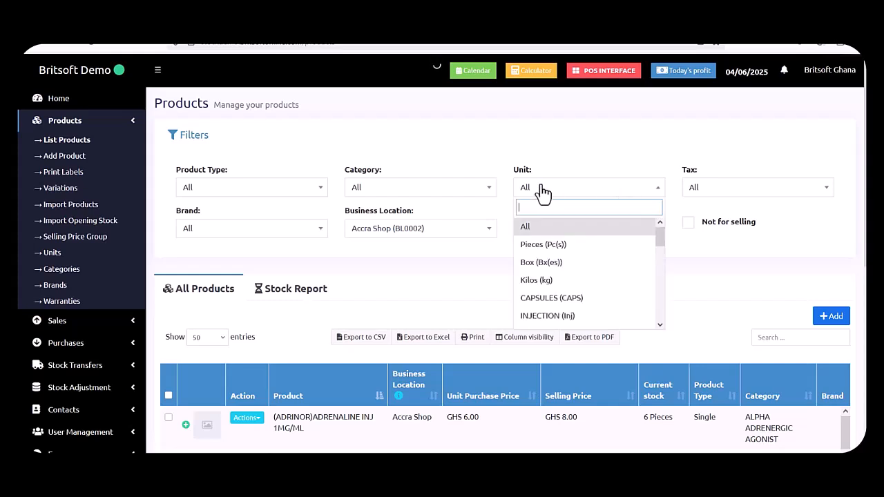
{"action": "left_click", "coordinate": [526, 134]}
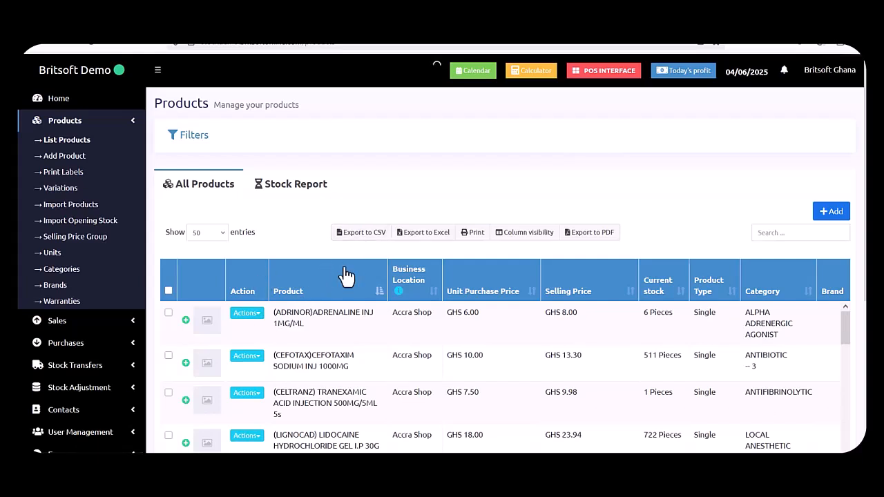
{"action": "left_click", "coordinate": [215, 235]}
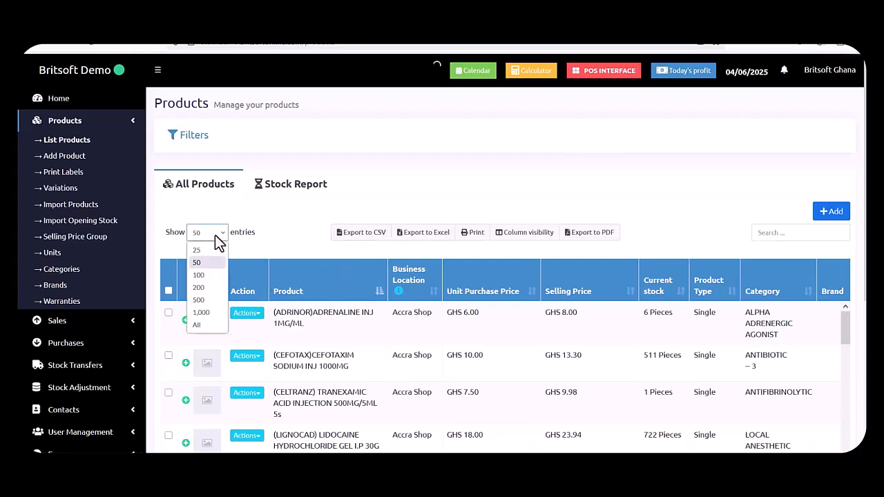
{"action": "left_click", "coordinate": [291, 217]}
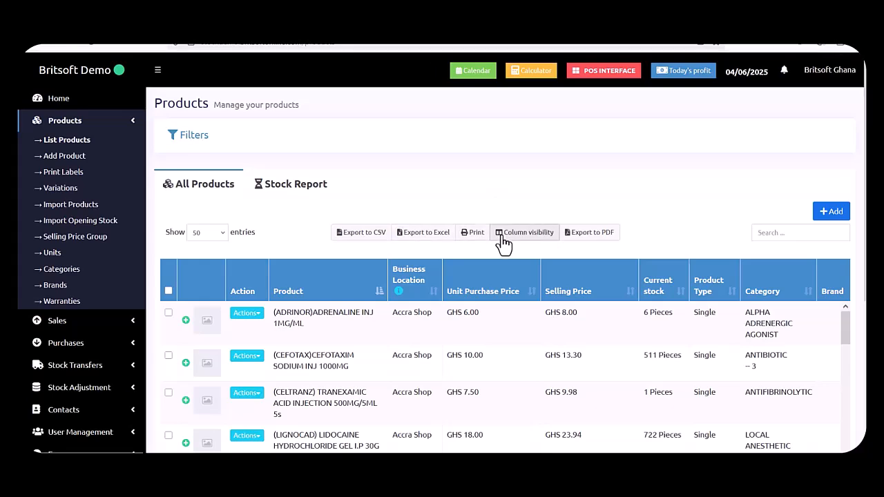
{"action": "scroll", "coordinate": [685, 247], "scroll_direction": "down", "scroll_amount": 3}
{"action": "scroll", "coordinate": [686, 244], "scroll_direction": "down", "scroll_amount": 1}
{"action": "scroll", "coordinate": [686, 244], "scroll_direction": "up", "scroll_amount": 5}
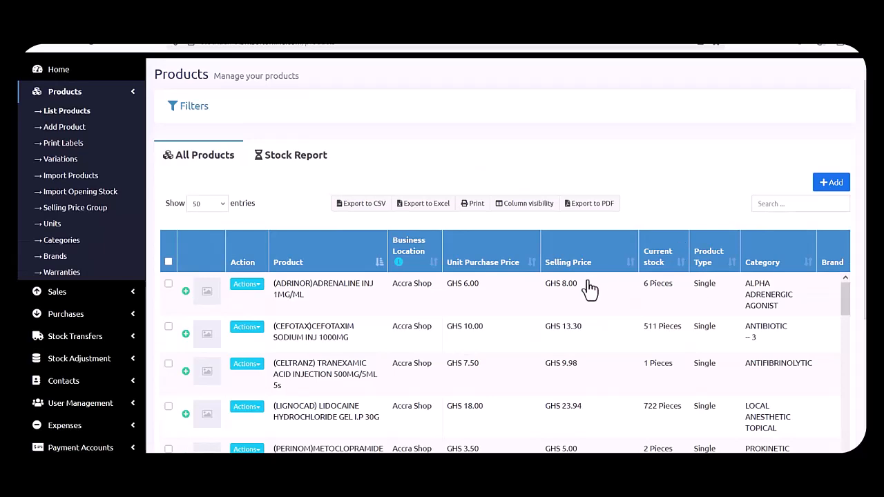
View the (ADRINOR)ADRENALINE INJ 1MG/ML details (SKU 39368, GHS 8.00), close them, and reopen its actions.
{"action": "left_click", "coordinate": [261, 287]}
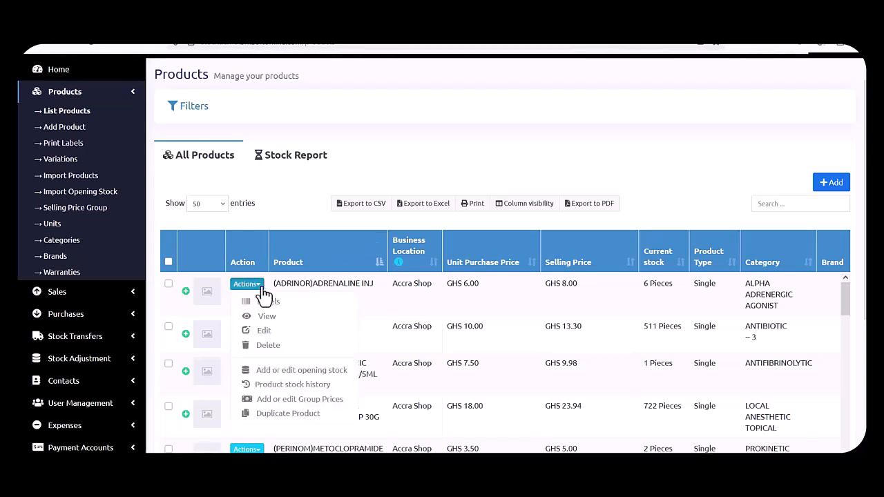
{"action": "left_click", "coordinate": [305, 319]}
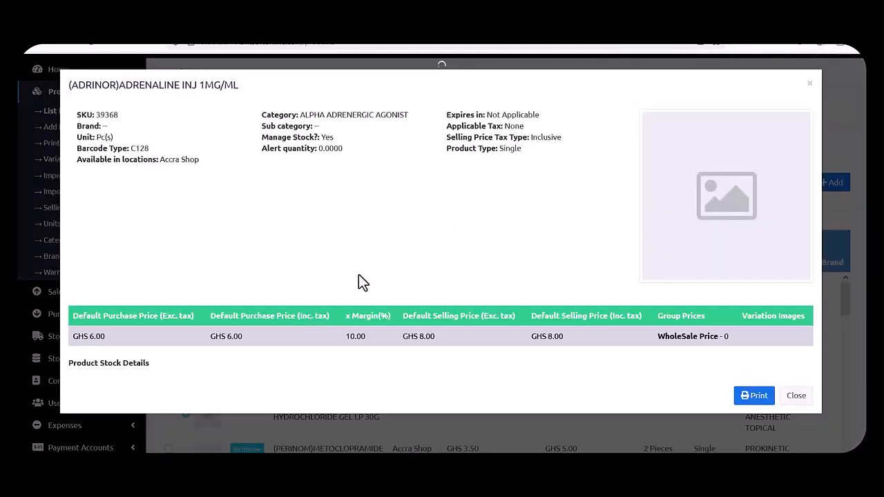
{"action": "left_click", "coordinate": [802, 399]}
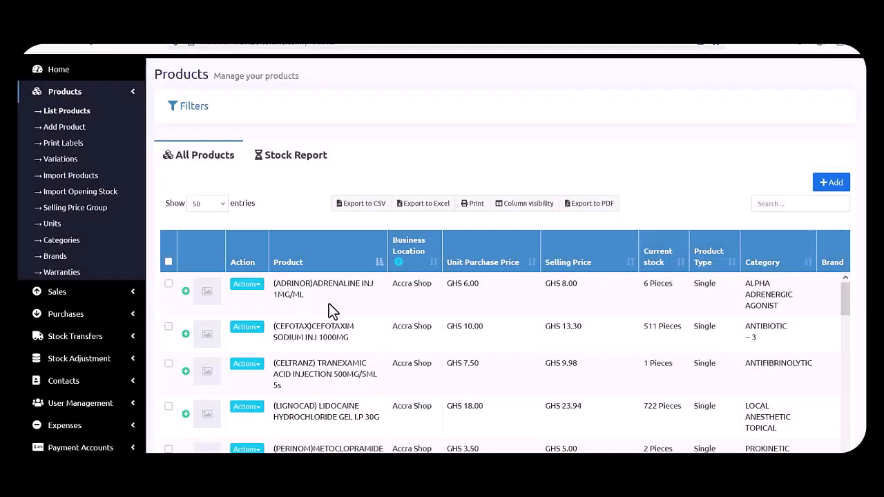
{"action": "left_click", "coordinate": [250, 287]}
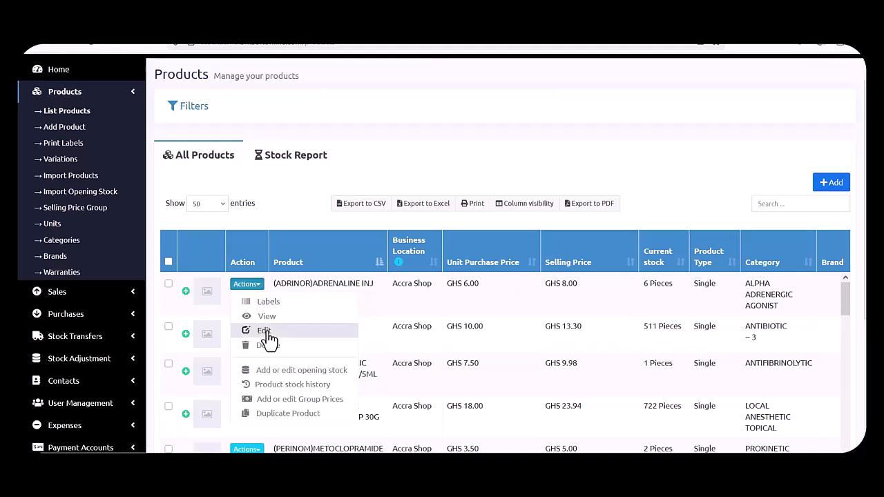
Open the edit form for (ADRINOR)ADRENALINE INJ 1MG/ML, then head back to List Products.
{"action": "left_click", "coordinate": [264, 331]}
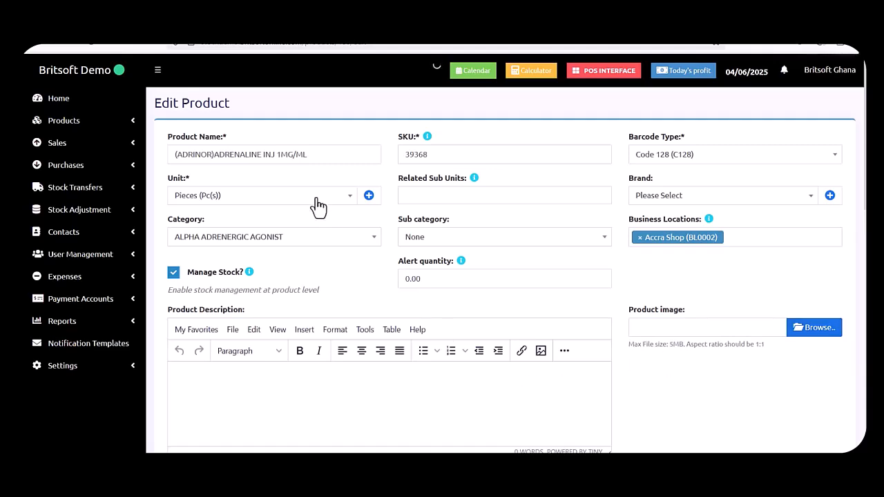
{"action": "left_click", "coordinate": [123, 132]}
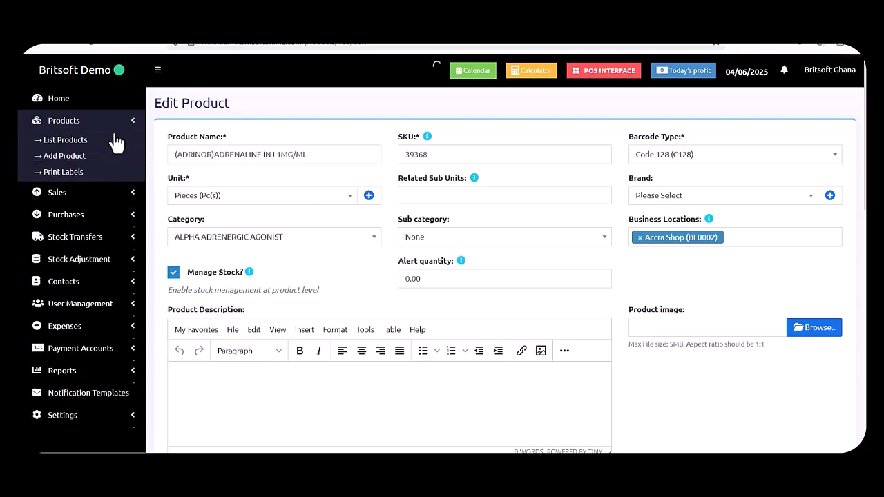
{"action": "left_click", "coordinate": [74, 144]}
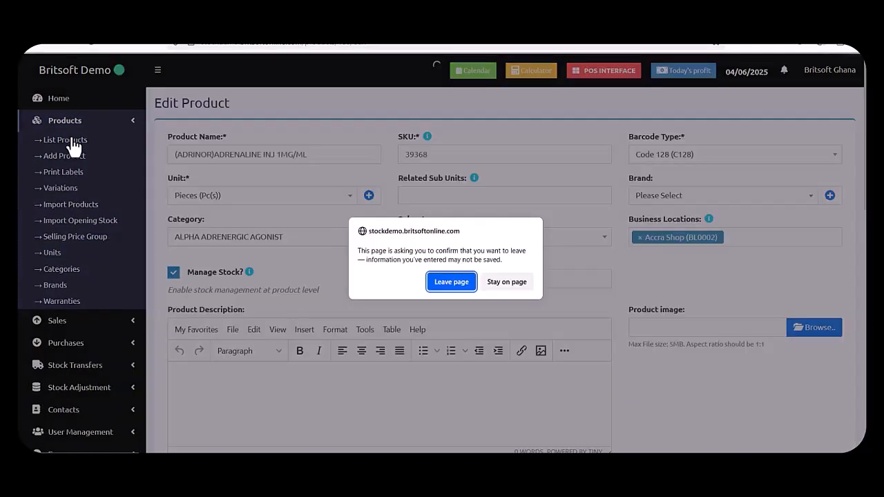
Leave the edit form without saving and show the actions for the CEFOTAXIM product.
{"action": "left_click", "coordinate": [460, 282]}
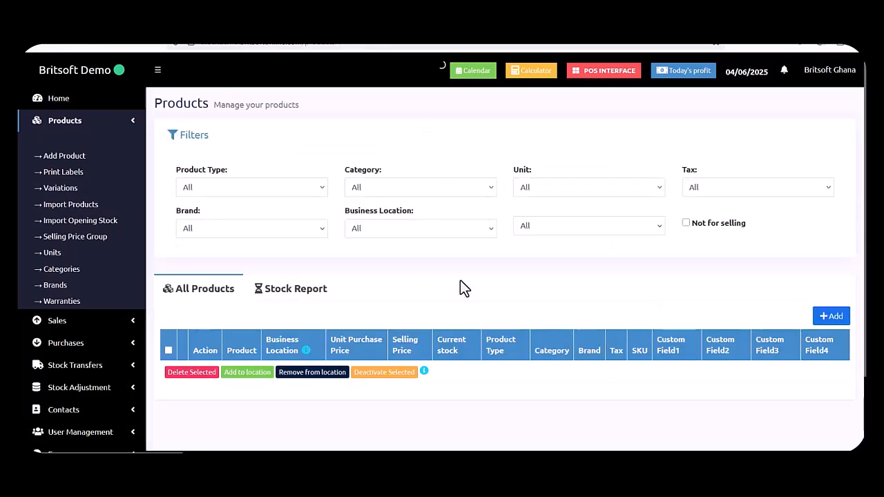
{"action": "scroll", "coordinate": [460, 279], "scroll_direction": "down", "scroll_amount": 1}
{"action": "scroll", "coordinate": [460, 279], "scroll_direction": "down", "scroll_amount": 4}
{"action": "left_click", "coordinate": [248, 276]}
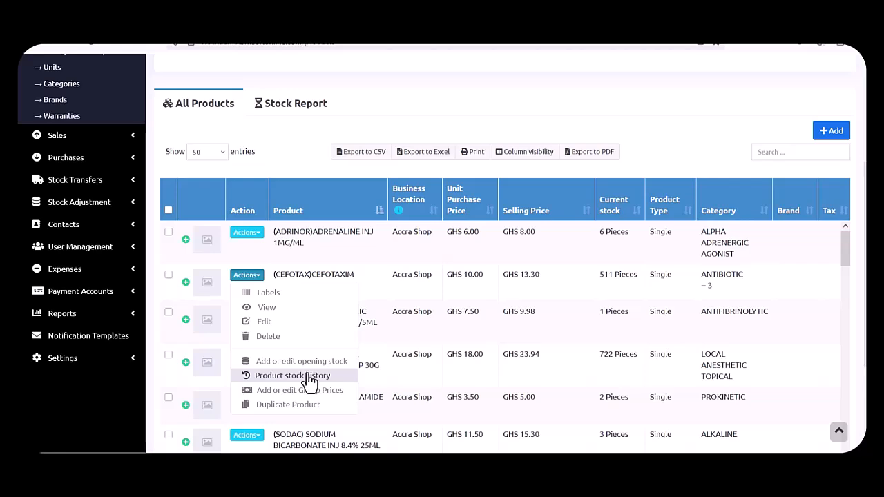
Scroll further down the All Products list and show the actions for Adidas Shoe New.
{"action": "scroll", "coordinate": [290, 290], "scroll_direction": "down", "scroll_amount": 2}
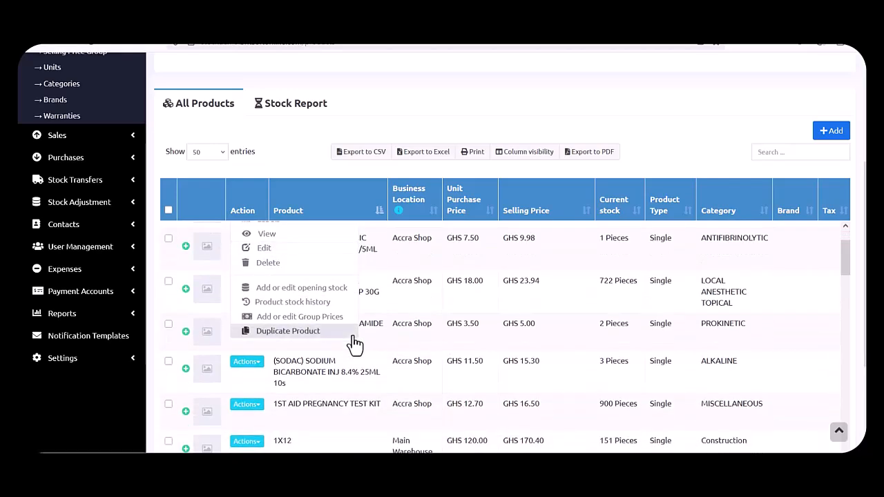
{"action": "scroll", "coordinate": [371, 372], "scroll_direction": "down", "scroll_amount": 6}
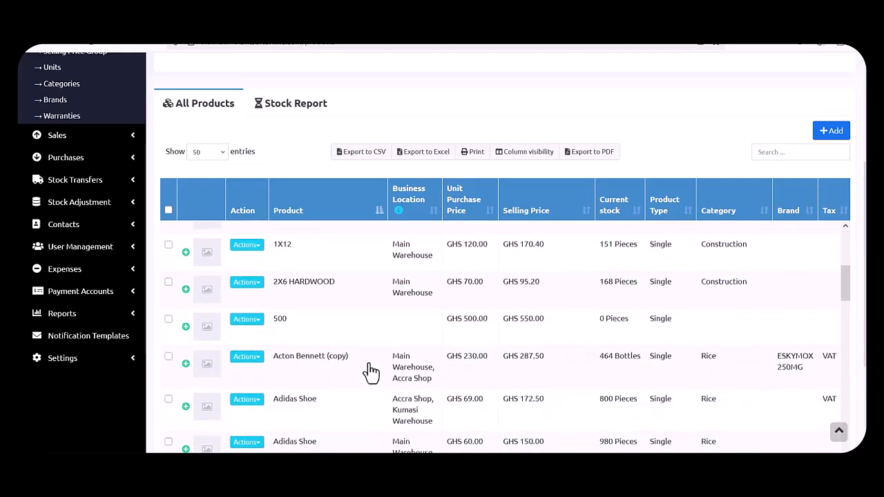
{"action": "scroll", "coordinate": [371, 371], "scroll_direction": "down", "scroll_amount": 3}
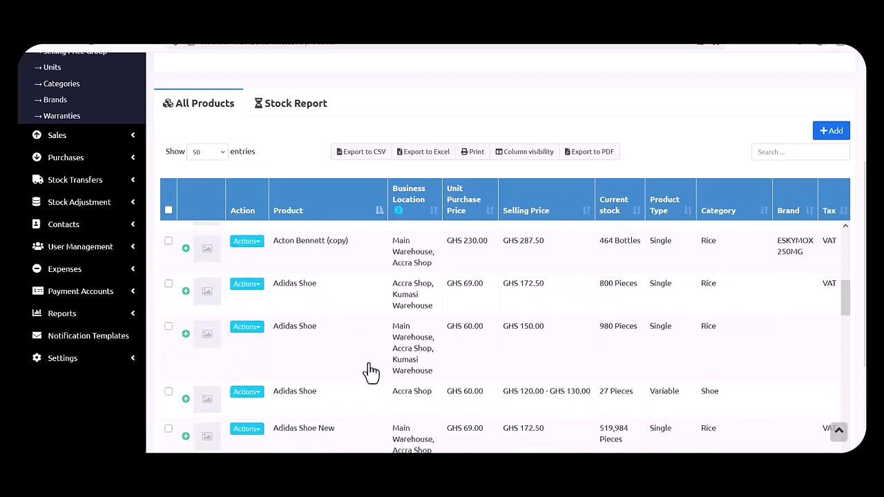
{"action": "scroll", "coordinate": [371, 372], "scroll_direction": "down", "scroll_amount": 1}
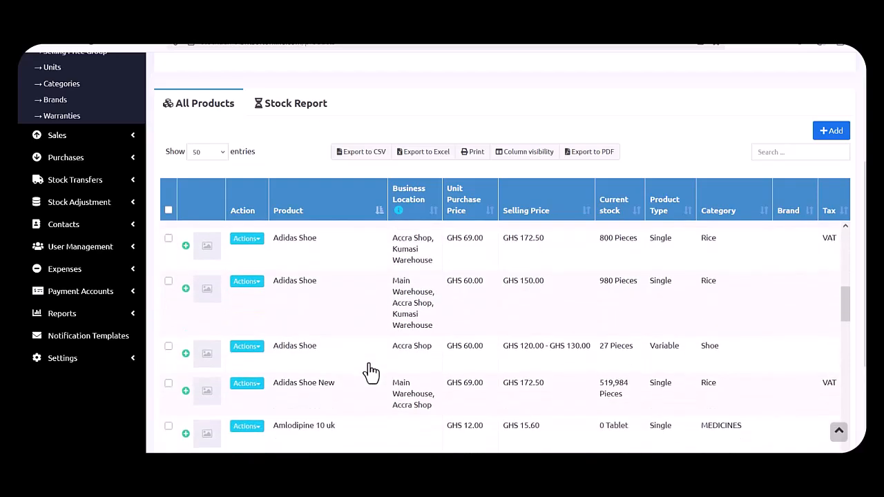
{"action": "scroll", "coordinate": [371, 372], "scroll_direction": "down", "scroll_amount": 2}
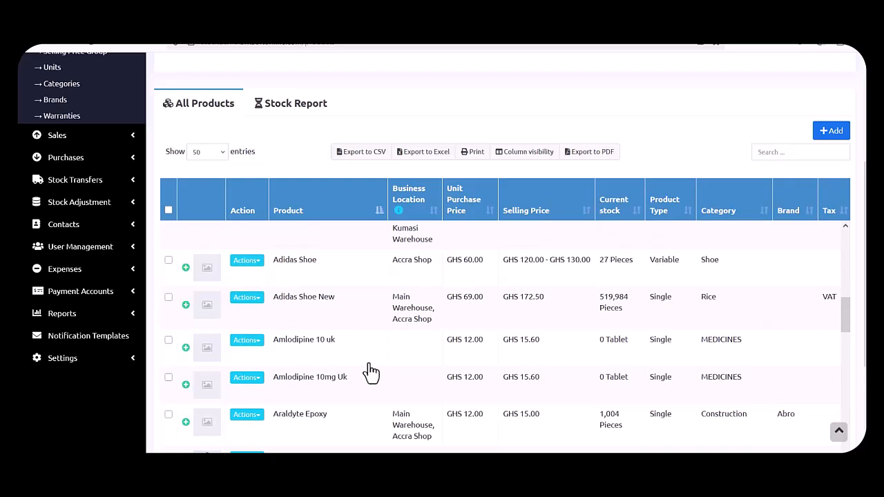
{"action": "left_click", "coordinate": [255, 298]}
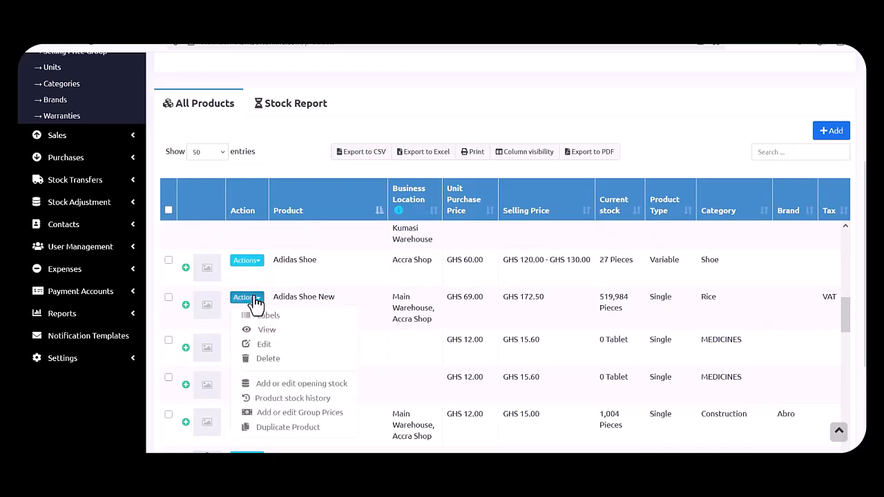
{"action": "left_click", "coordinate": [286, 399]}
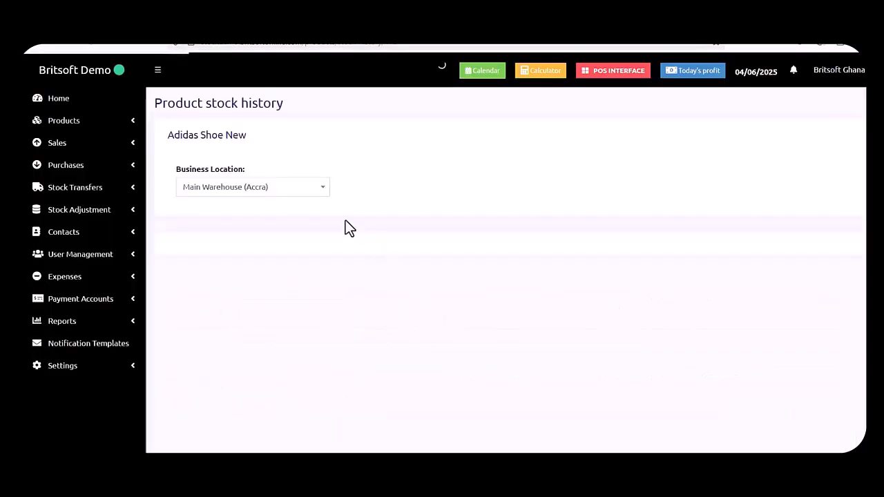
{"action": "left_click", "coordinate": [288, 192]}
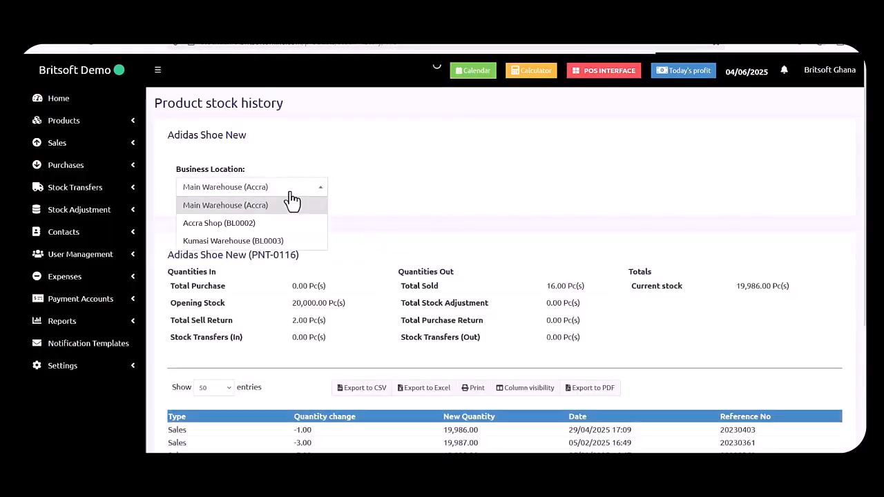
{"action": "left_click", "coordinate": [465, 195]}
{"action": "scroll", "coordinate": [464, 195], "scroll_direction": "down", "scroll_amount": 3}
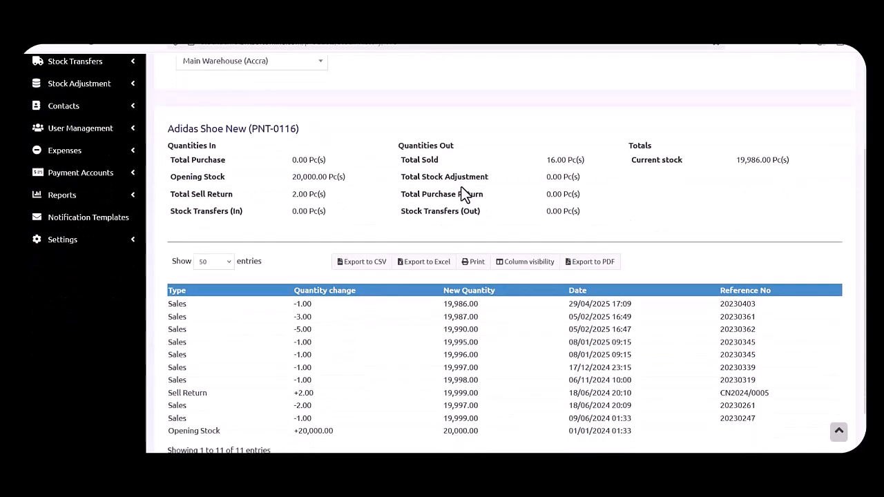
{"action": "scroll", "coordinate": [464, 195], "scroll_direction": "down", "scroll_amount": 1}
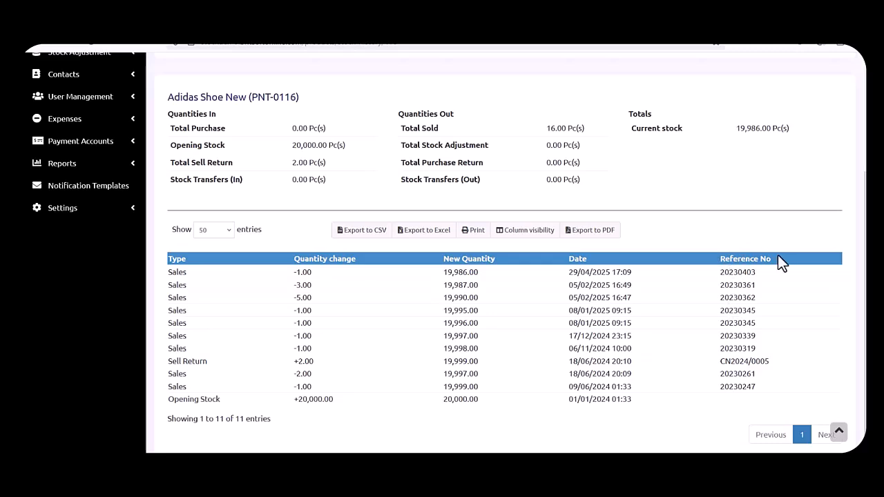
{"action": "scroll", "coordinate": [590, 329], "scroll_direction": "up", "scroll_amount": 3}
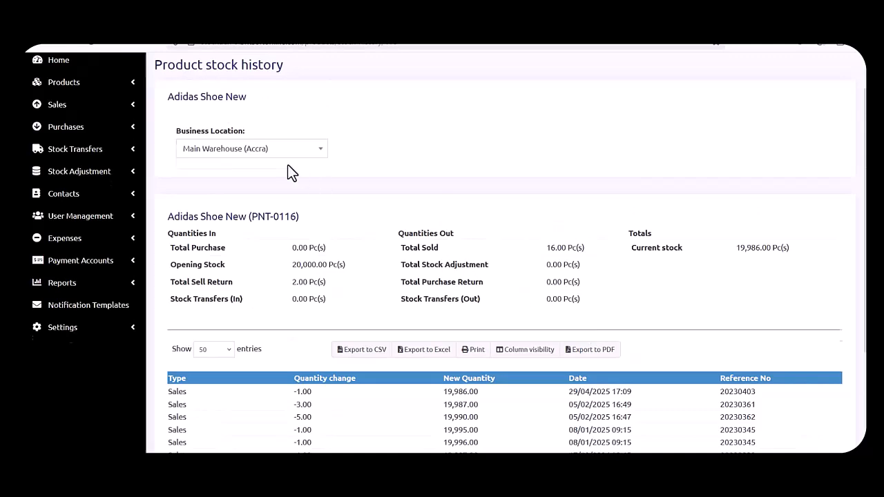
{"action": "scroll", "coordinate": [287, 170], "scroll_direction": "up", "scroll_amount": 1}
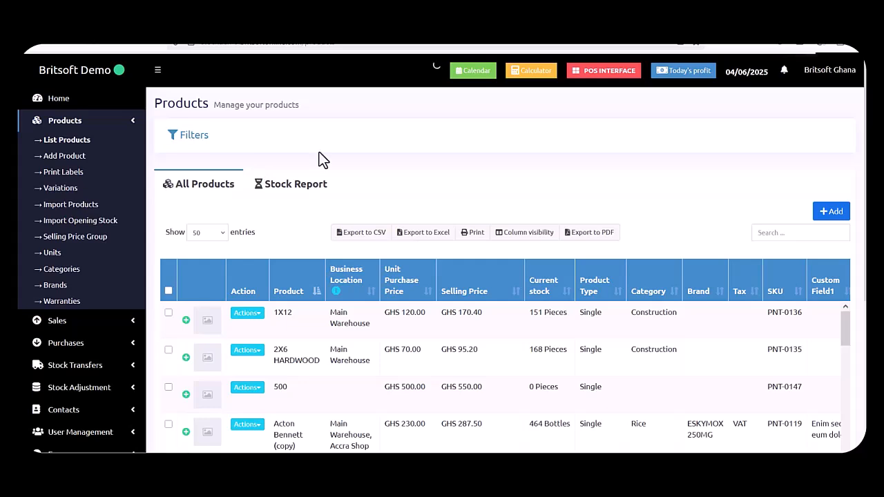
Go to Import Products, download the template file and open it from the browser's downloads.
{"action": "left_click", "coordinate": [76, 204]}
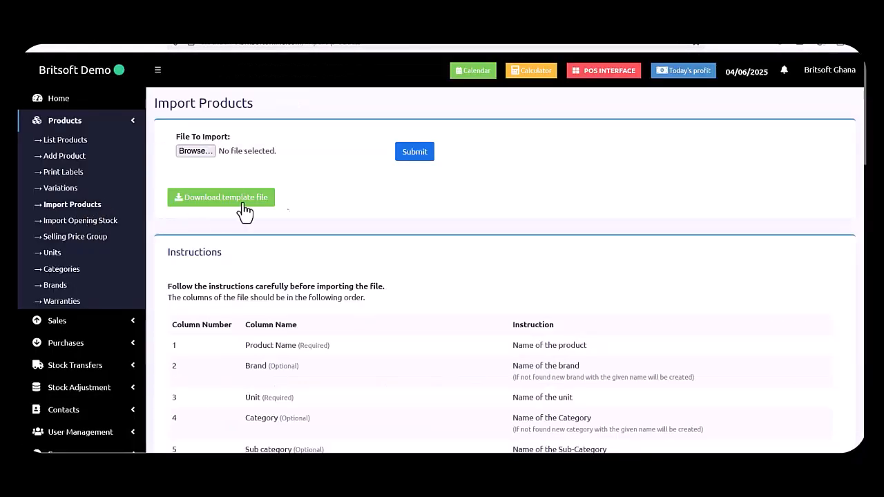
{"action": "left_click", "coordinate": [254, 211]}
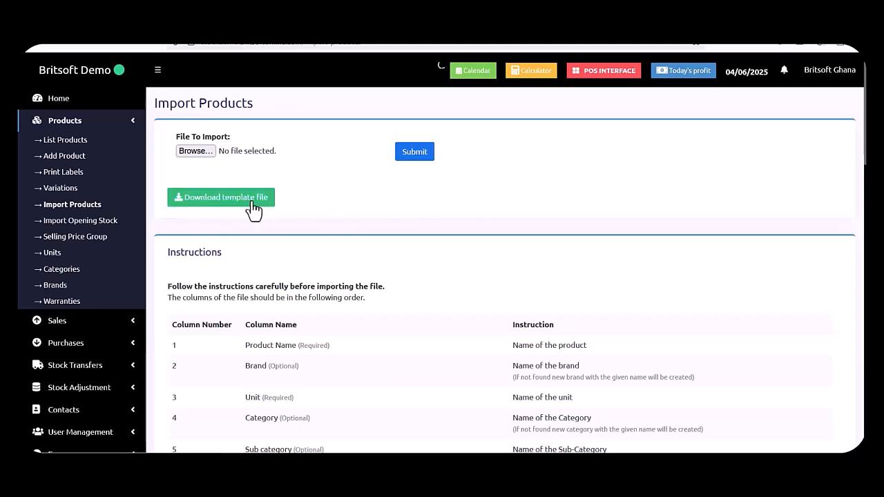
{"action": "left_click", "coordinate": [228, 211]}
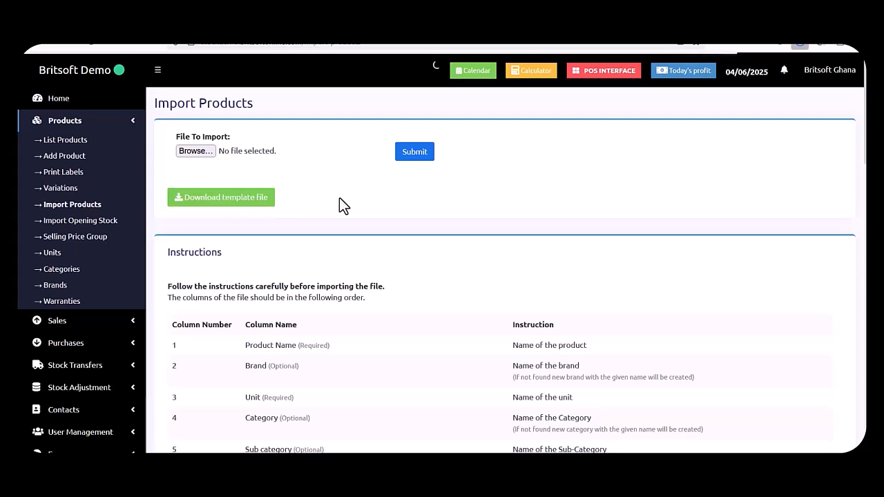
{"action": "left_click", "coordinate": [796, 43]}
{"action": "left_click", "coordinate": [696, 73]}
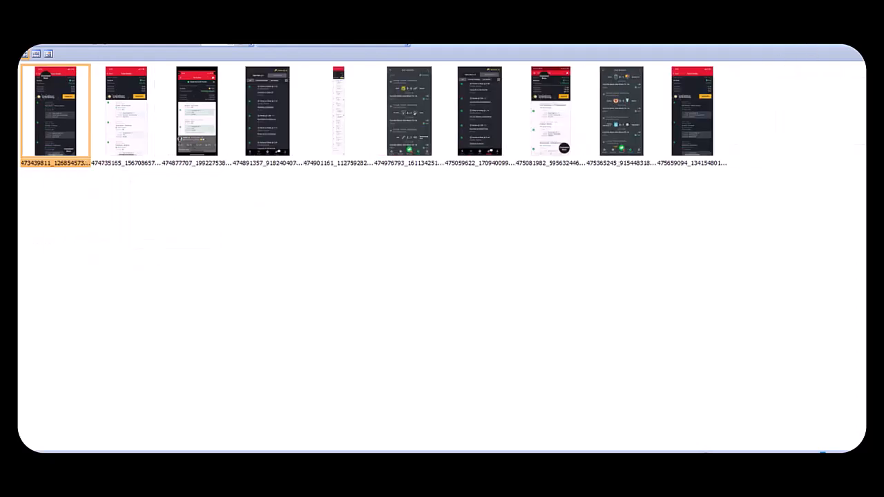
Close the image folder window and scroll the Excel import sheet across to the OPENING STOCK column.
{"action": "left_click", "coordinate": [800, 50]}
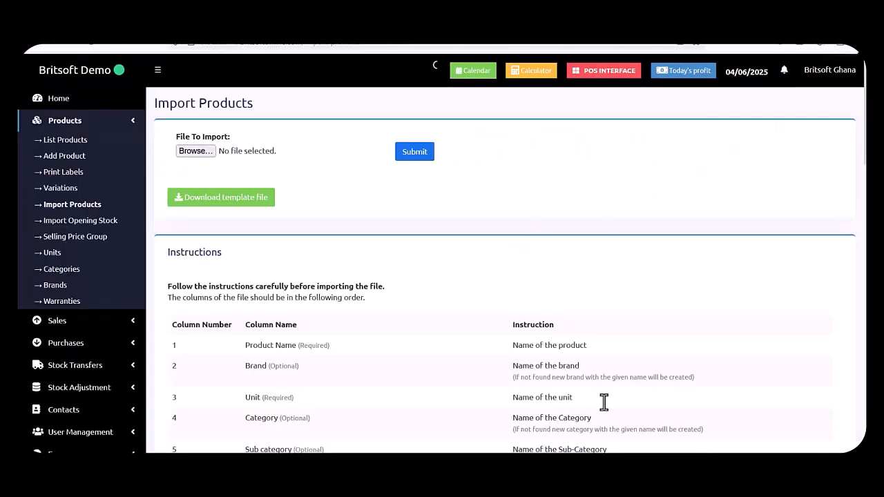
{"action": "mouse_move", "coordinate": [523, 456]}
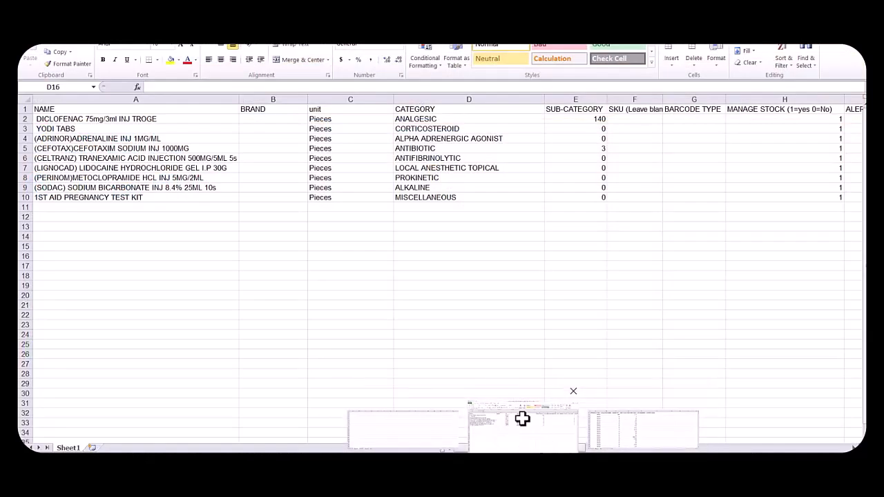
{"action": "left_click", "coordinate": [534, 436]}
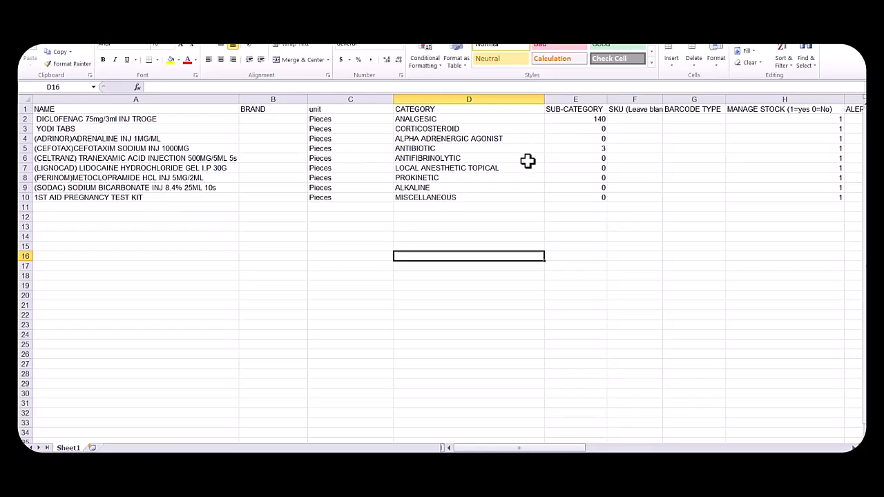
{"action": "left_click_drag", "start_coordinate": [537, 448], "coordinate": [670, 449]}
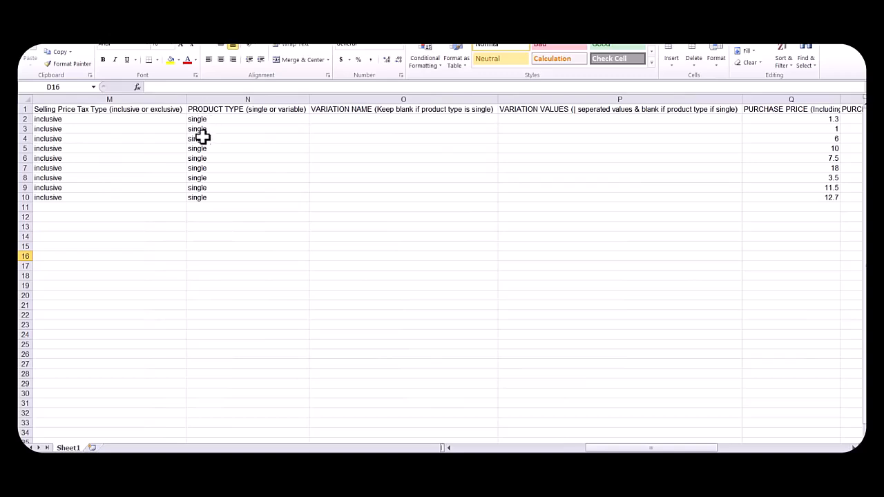
{"action": "left_click_drag", "start_coordinate": [684, 450], "coordinate": [714, 448]}
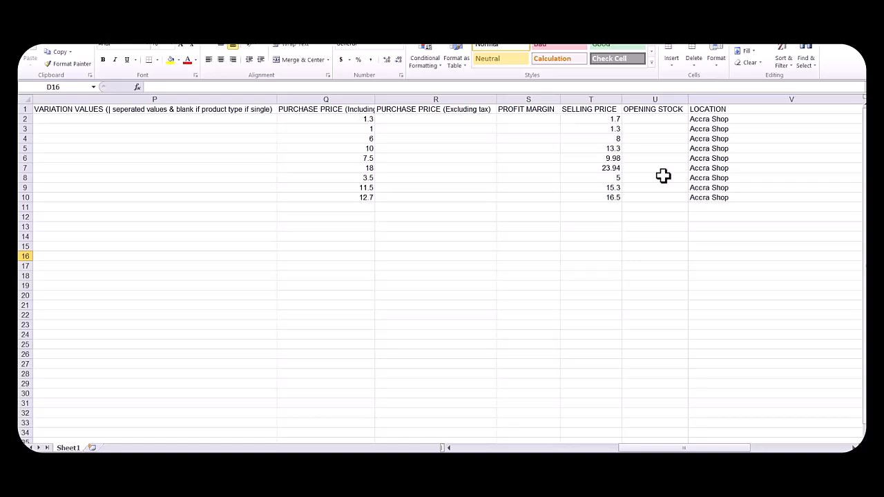
Enter the first product's opening stock in cell U2, then open Britsoft's product list.
{"action": "left_click", "coordinate": [676, 119]}
{"action": "double_click", "coordinate": [676, 119]}
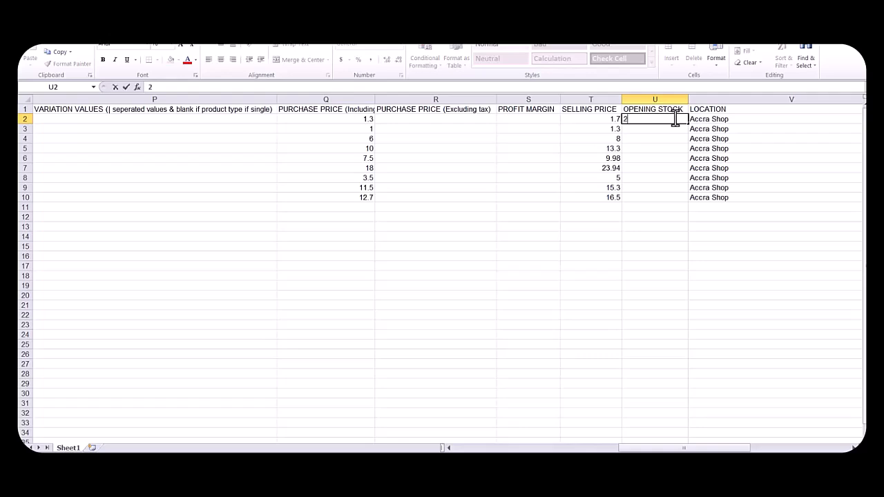
{"action": "left_click", "coordinate": [653, 129]}
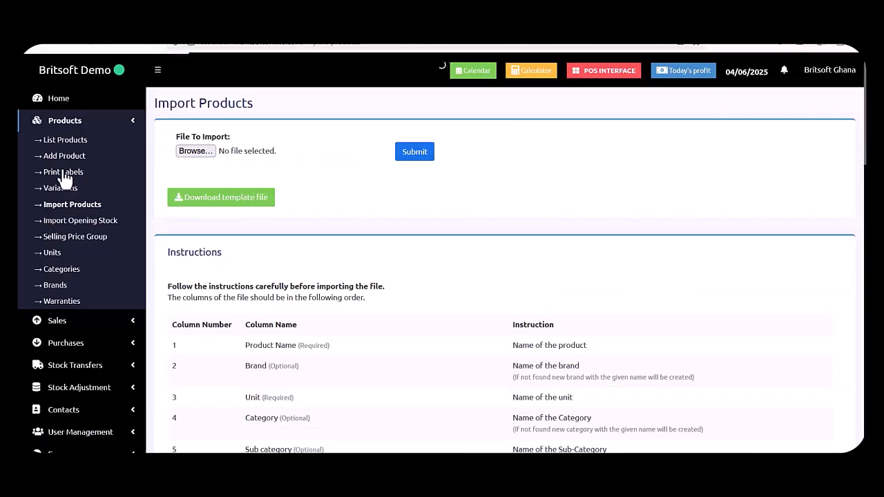
{"action": "left_click", "coordinate": [63, 142]}
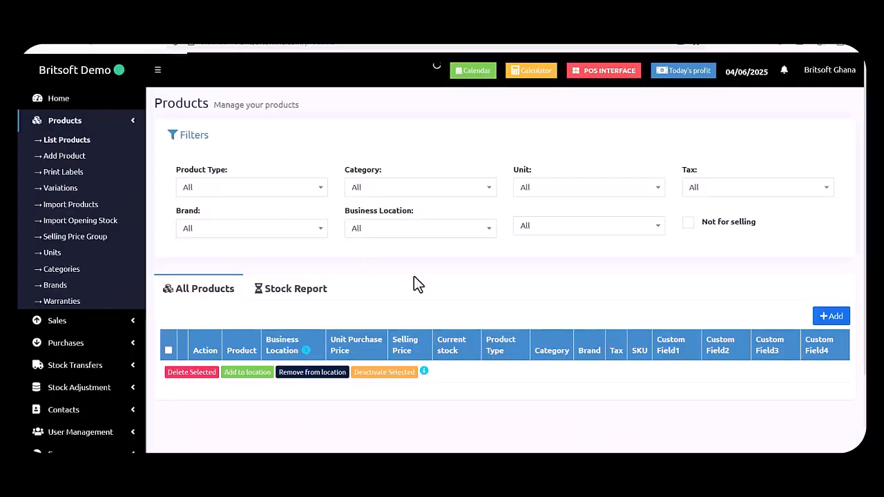
Scroll down through the product list and back up to the top.
{"action": "scroll", "coordinate": [414, 276], "scroll_direction": "down", "scroll_amount": 1}
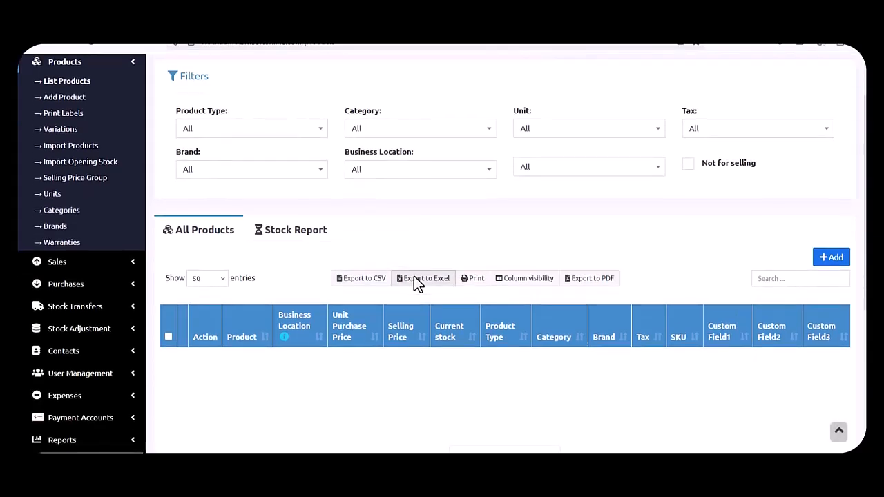
{"action": "scroll", "coordinate": [355, 270], "scroll_direction": "down", "scroll_amount": 3}
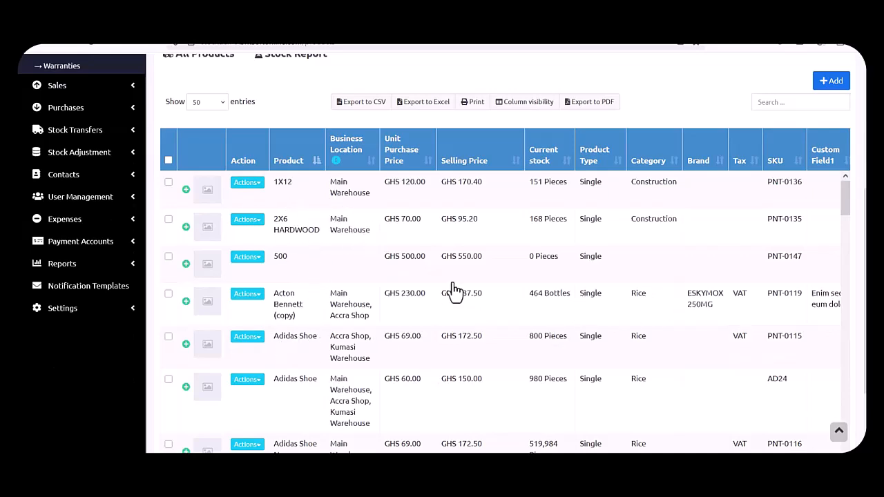
{"action": "scroll", "coordinate": [454, 290], "scroll_direction": "up", "scroll_amount": 2}
{"action": "scroll", "coordinate": [454, 290], "scroll_direction": "up", "scroll_amount": 2}
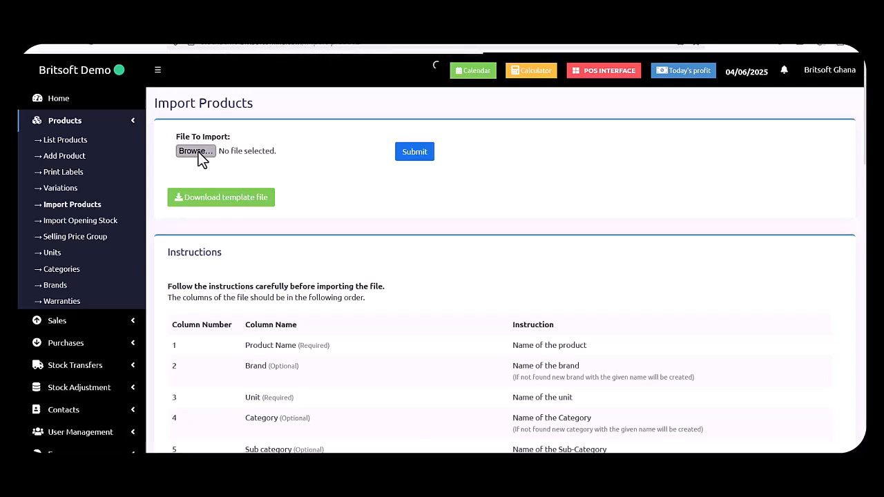
Import import_products_csv_template-SAWMILL.xls and return to the Products list.
{"action": "left_click", "coordinate": [198, 152]}
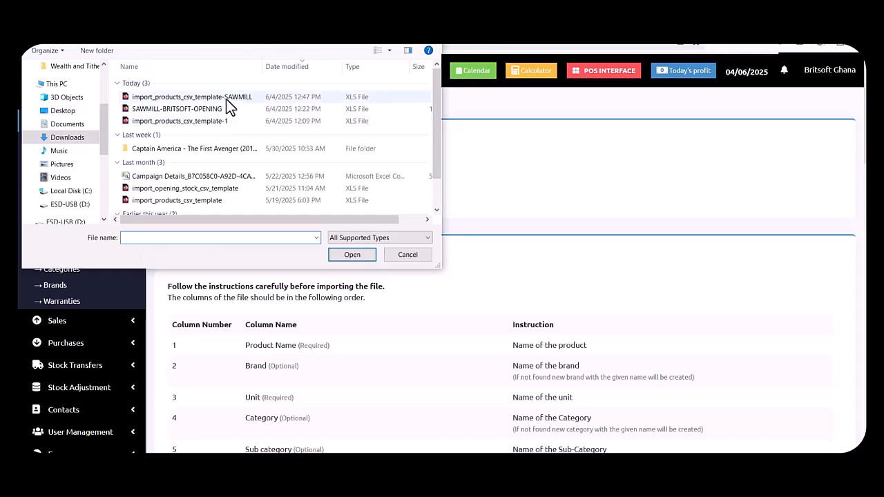
{"action": "double_click", "coordinate": [227, 100]}
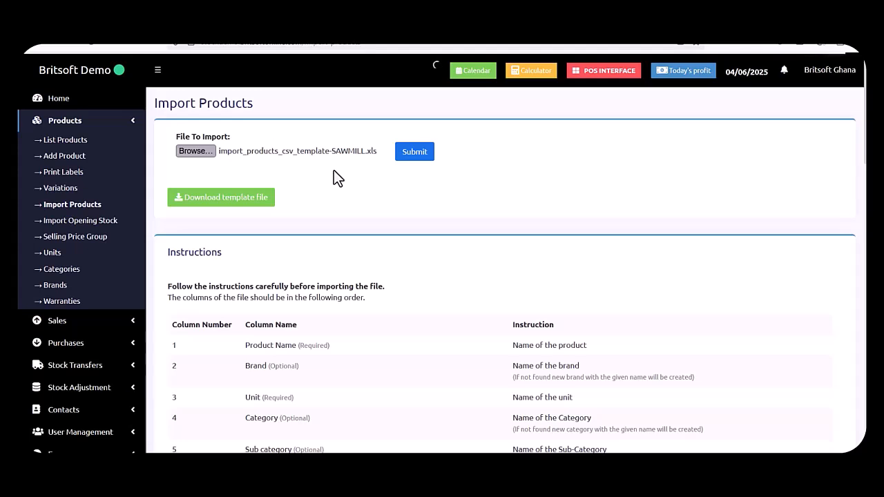
{"action": "left_click", "coordinate": [414, 151]}
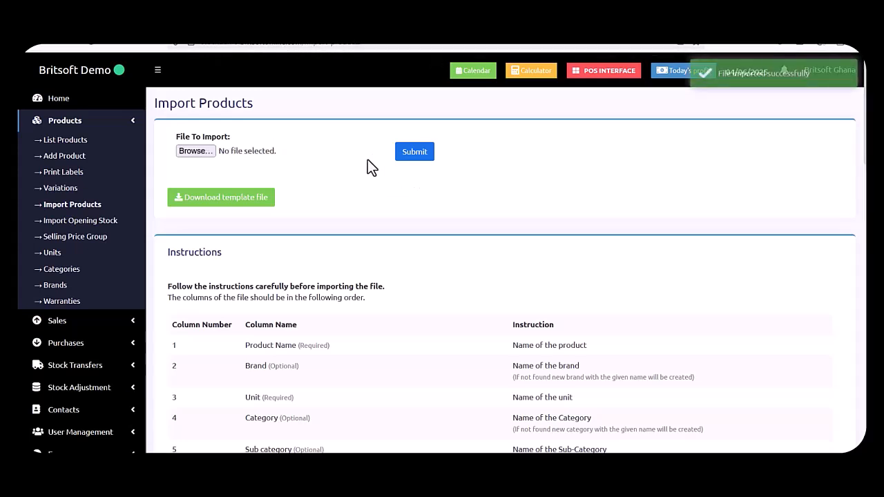
{"action": "left_click", "coordinate": [78, 144]}
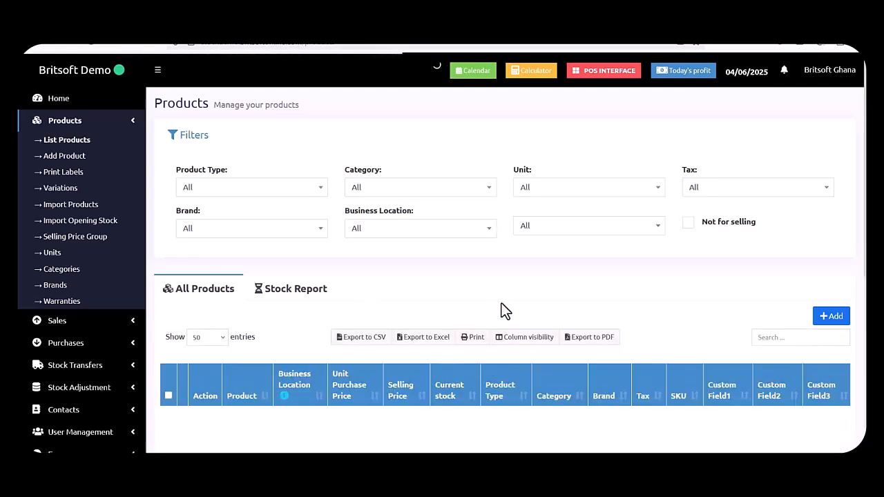
{"action": "scroll", "coordinate": [502, 303], "scroll_direction": "down", "scroll_amount": 1}
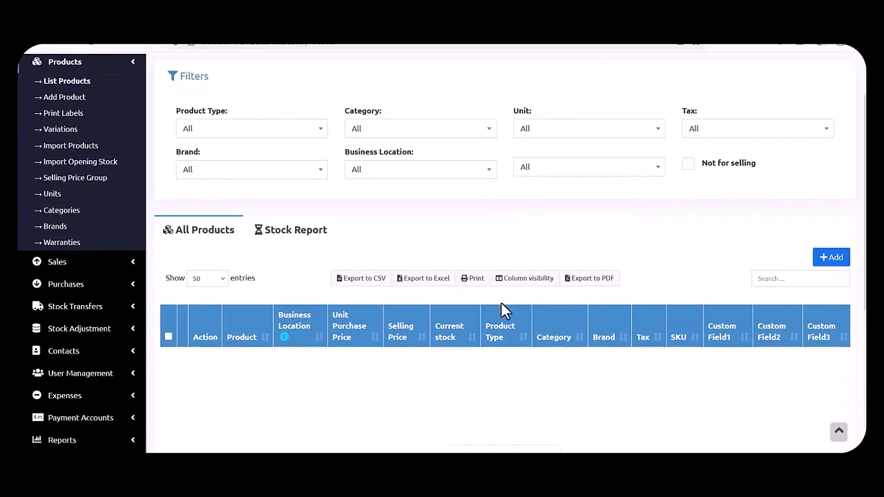
{"action": "scroll", "coordinate": [502, 304], "scroll_direction": "down", "scroll_amount": 3}
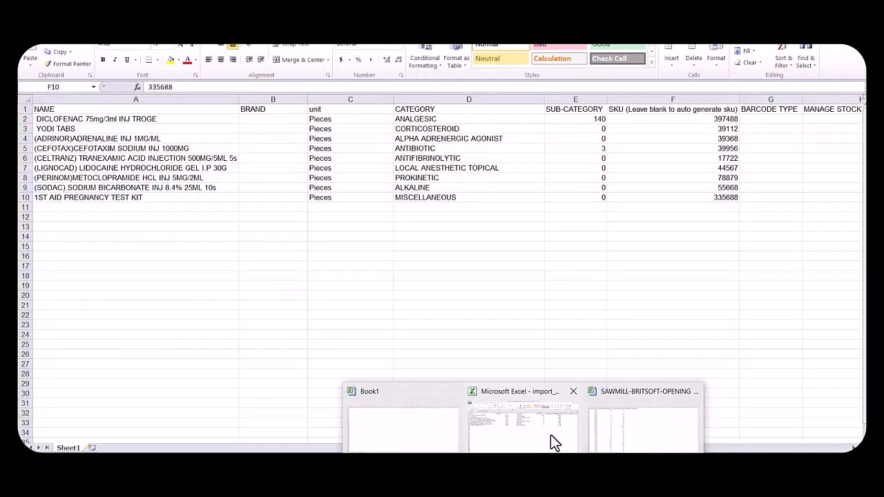
In Excel, scroll the import sheet over to the OPENING STOCK and location columns and back.
{"action": "left_click", "coordinate": [551, 434]}
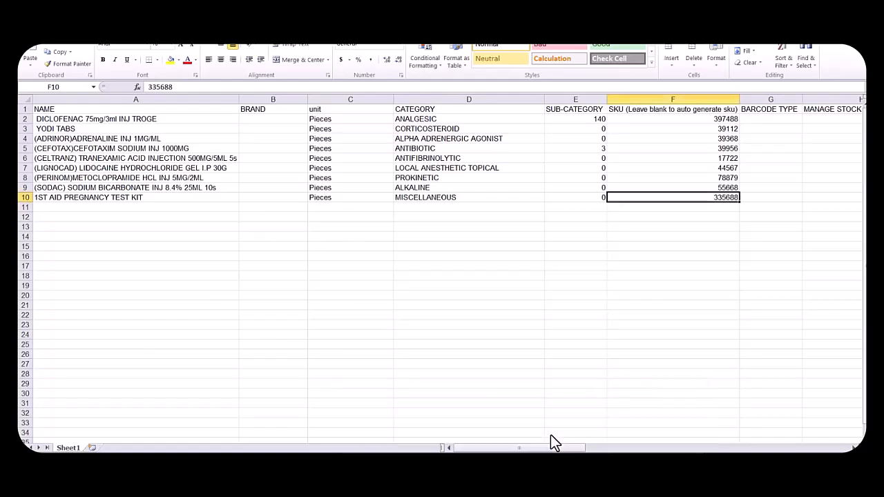
{"action": "left_click_drag", "start_coordinate": [584, 449], "coordinate": [727, 446]}
{"action": "left_click", "coordinate": [725, 430]}
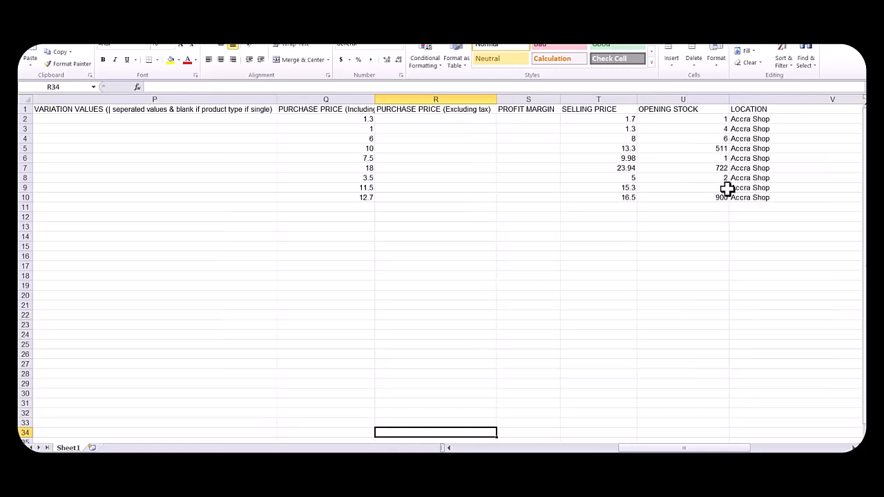
{"action": "left_click_drag", "start_coordinate": [657, 448], "coordinate": [526, 448]}
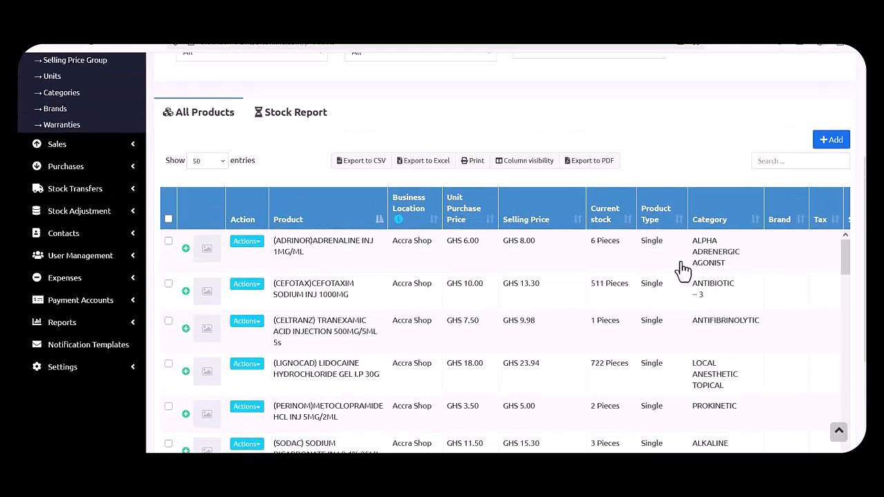
Scroll to the top of the product list and go to Import Opening Stock under Products.
{"action": "scroll", "coordinate": [476, 298], "scroll_direction": "up", "scroll_amount": 3}
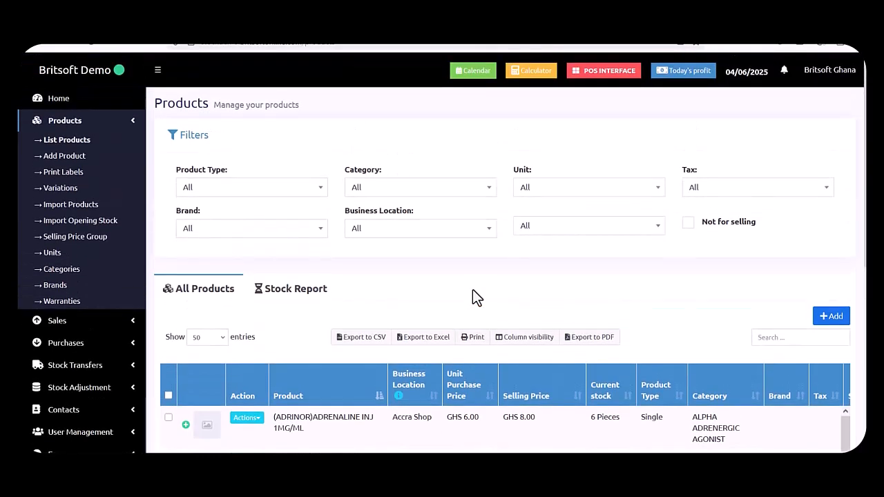
{"action": "left_click", "coordinate": [90, 223]}
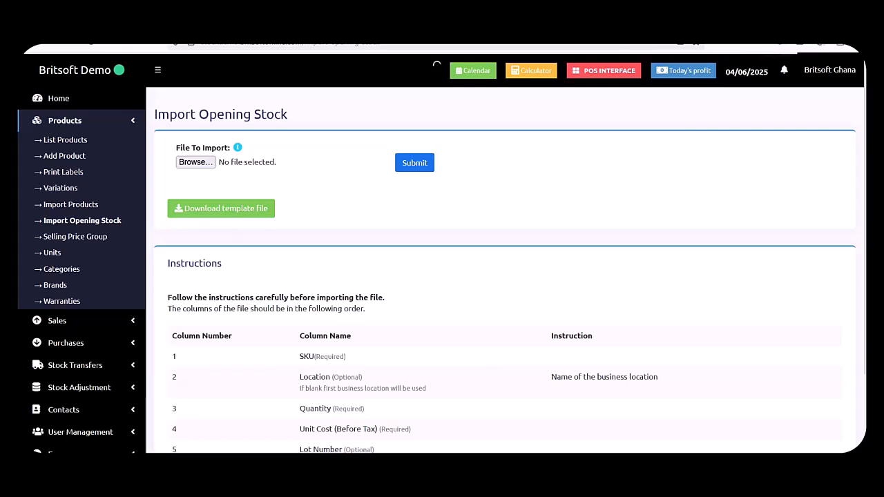
{"action": "mouse_move", "coordinate": [525, 486]}
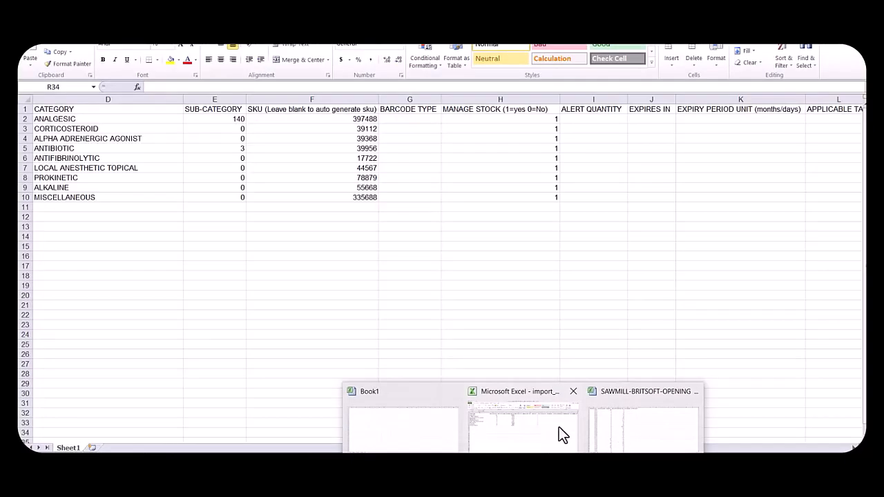
Review the opening stock workbook's SKUs, quantities and unit costs, then return to the browser.
{"action": "left_click", "coordinate": [550, 429]}
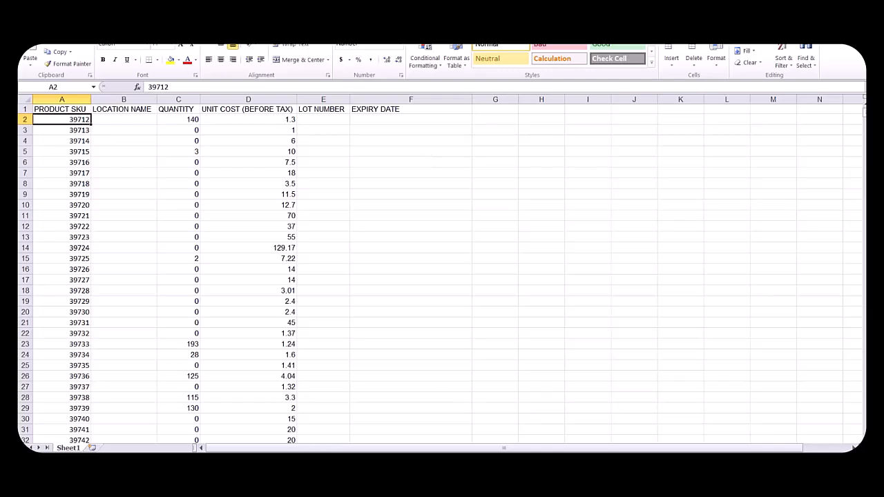
{"action": "left_click", "coordinate": [436, 47]}
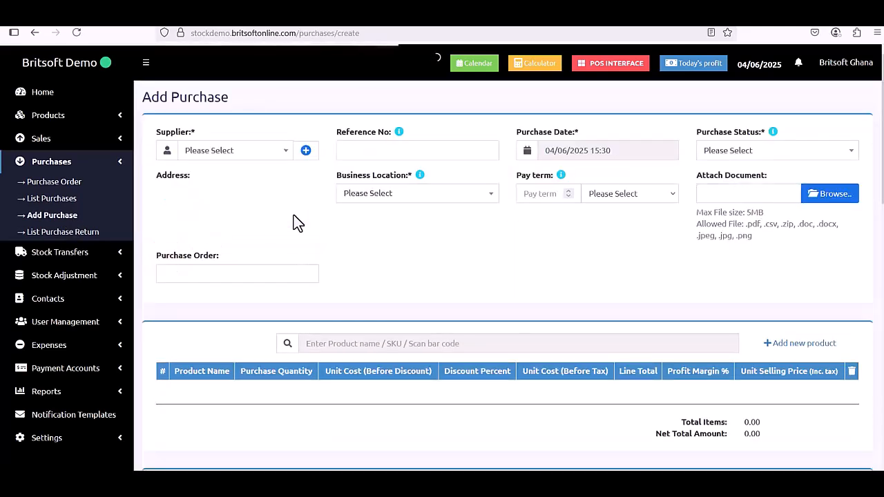
Choose China Supplier, business location Accra Shop (BL0002) and purchase status Received for the purchase.
{"action": "left_click", "coordinate": [263, 167]}
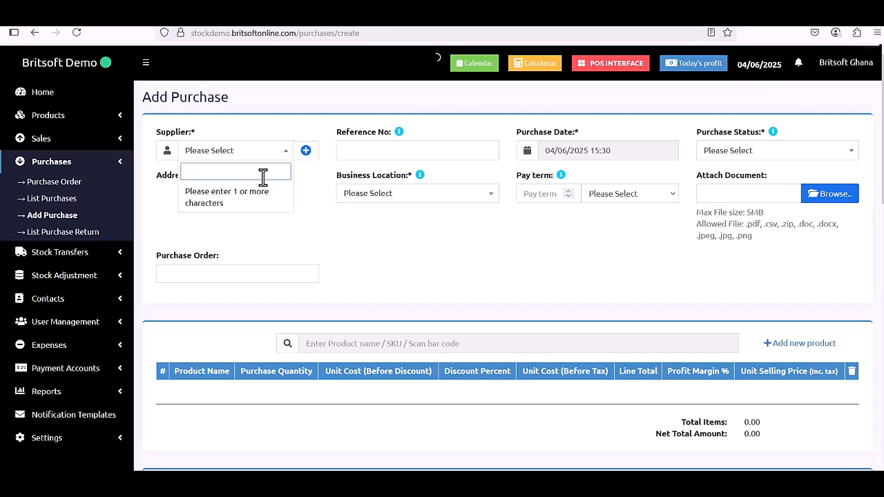
{"action": "type", "text": "ch"}
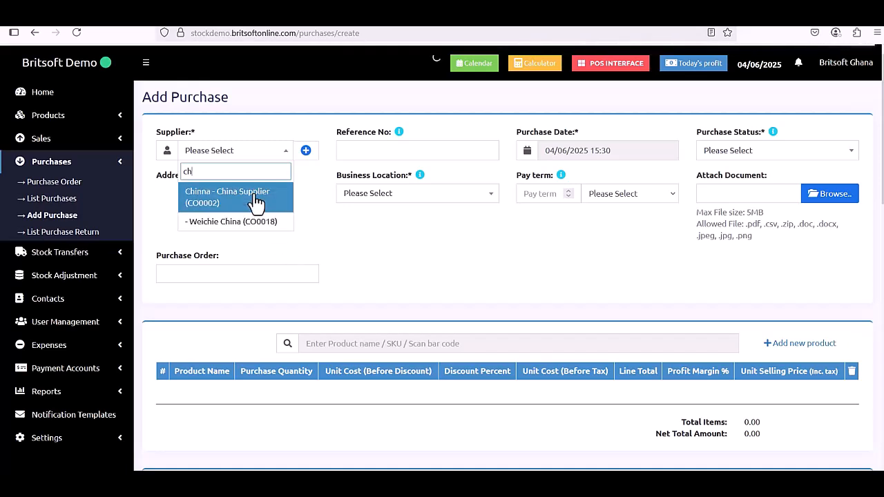
{"action": "left_click", "coordinate": [255, 200]}
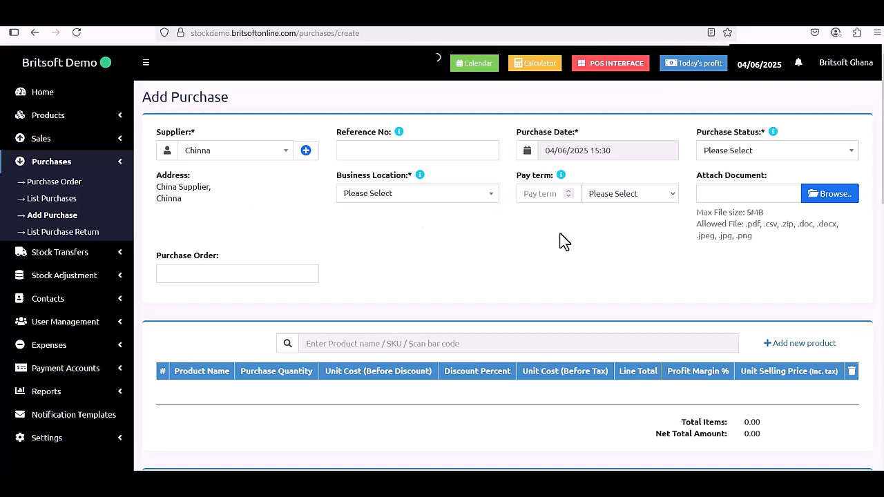
{"action": "left_click", "coordinate": [427, 200]}
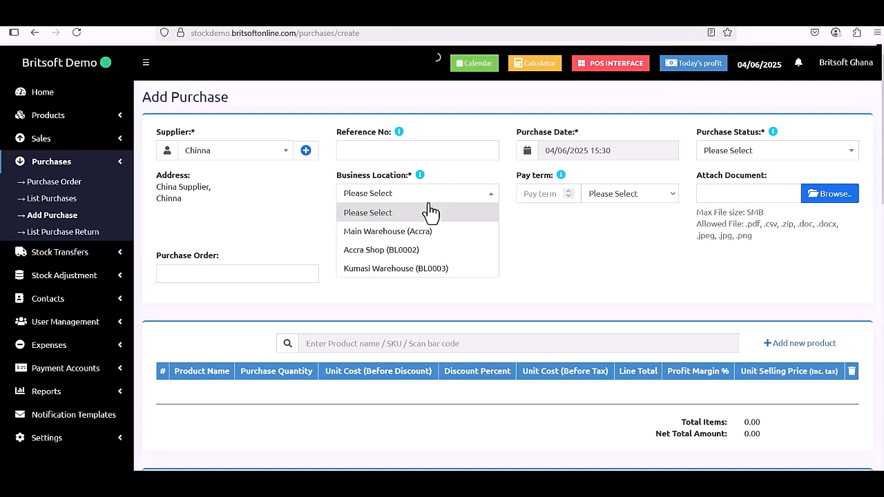
{"action": "left_click", "coordinate": [403, 256]}
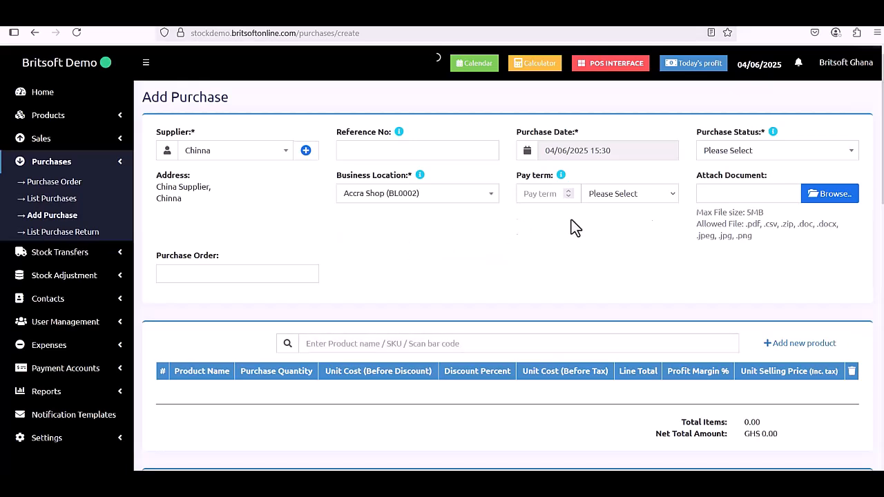
{"action": "left_click", "coordinate": [739, 159]}
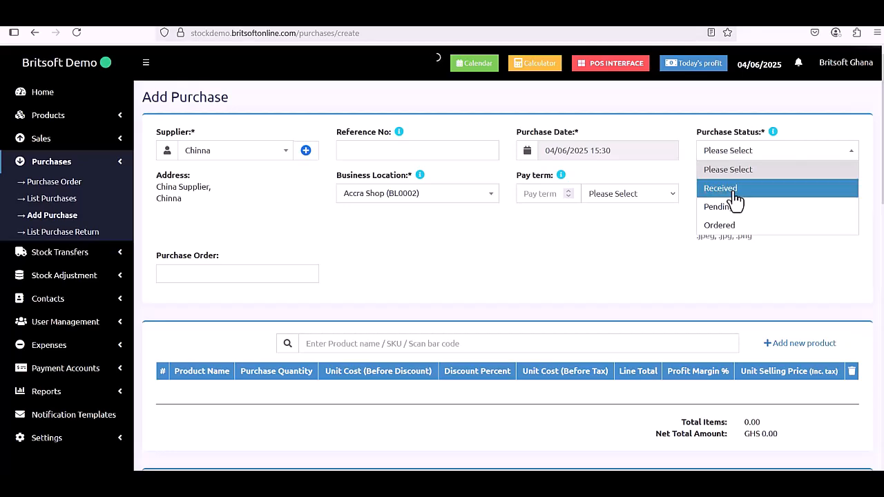
{"action": "left_click", "coordinate": [734, 197]}
{"action": "scroll", "coordinate": [659, 236], "scroll_direction": "down", "scroll_amount": 3}
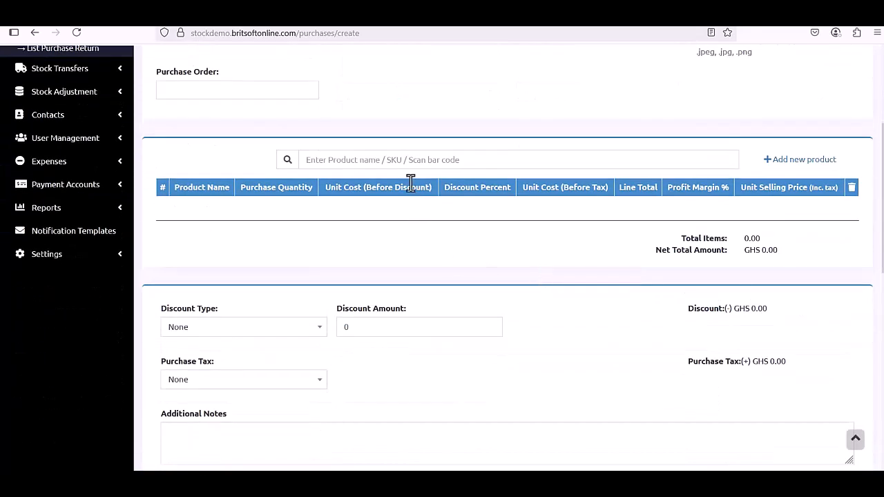
Add Adidas Shoe (AD24) with purchase quantity 200 at unit cost 60.00, totalling GHS 12,000.
{"action": "left_click", "coordinate": [418, 157]}
{"action": "type", "text": "ad"}
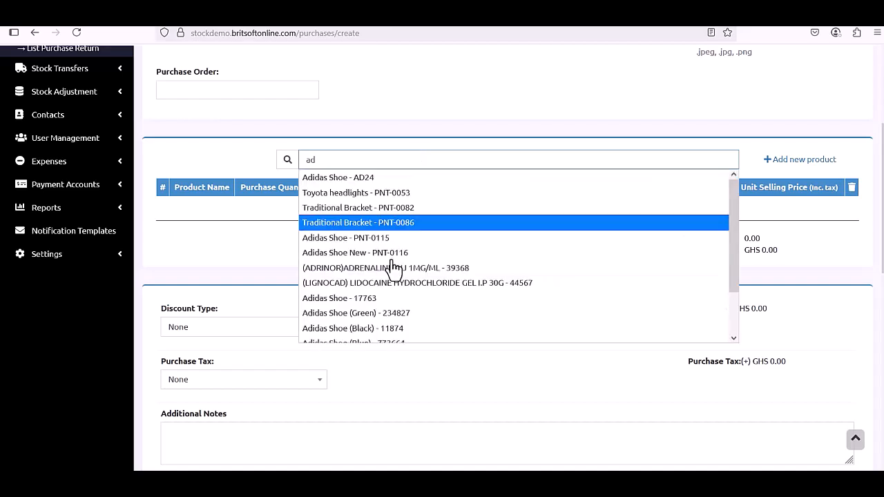
{"action": "left_click", "coordinate": [402, 183]}
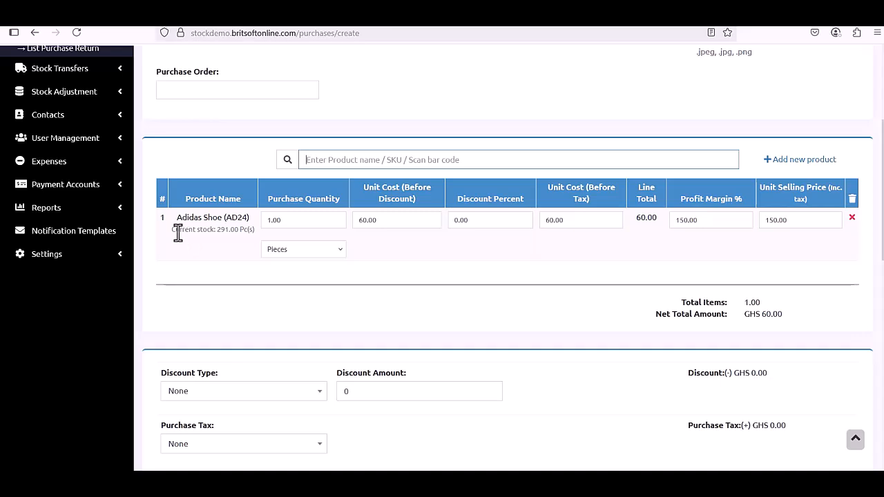
{"action": "left_click", "coordinate": [291, 220]}
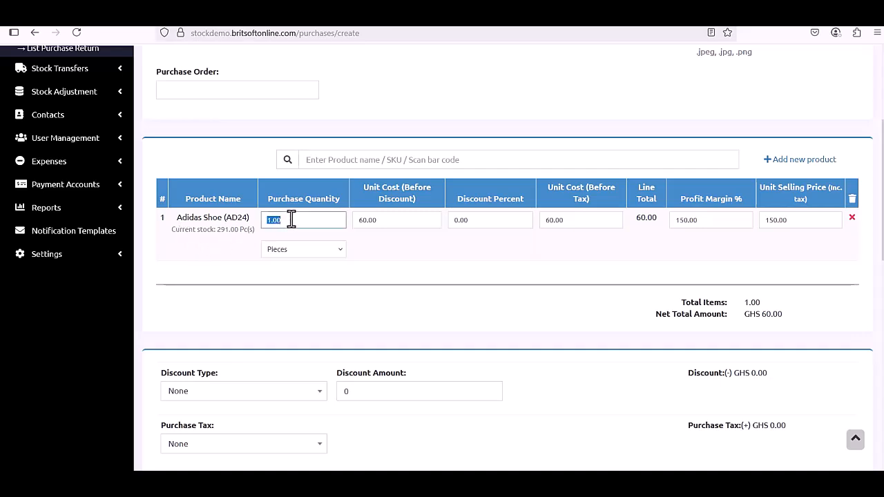
{"action": "type", "text": "2"}
{"action": "scroll", "coordinate": [468, 231], "scroll_direction": "down", "scroll_amount": 1}
{"action": "left_click", "coordinate": [495, 207]}
{"action": "scroll", "coordinate": [496, 207], "scroll_direction": "down", "scroll_amount": 1}
{"action": "scroll", "coordinate": [493, 207], "scroll_direction": "up", "scroll_amount": 2}
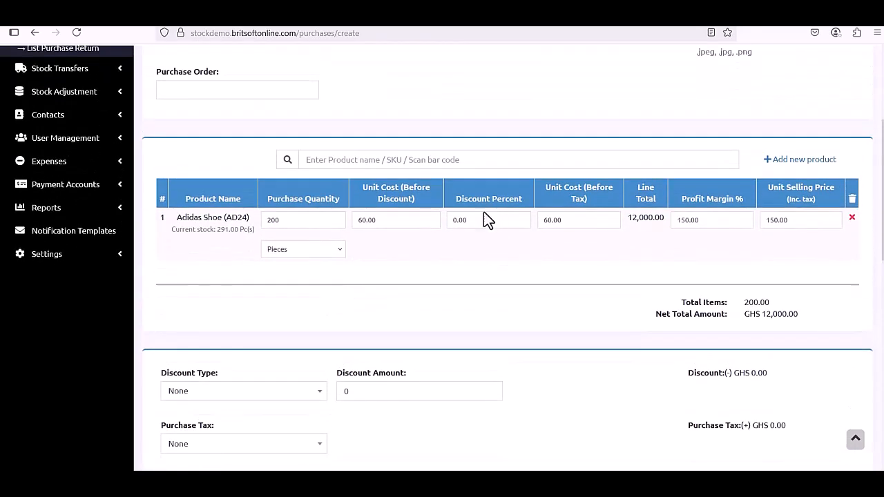
{"action": "scroll", "coordinate": [578, 254], "scroll_direction": "down", "scroll_amount": 4}
Enter a 12000 payment amount and save the purchase as PO2025/0017.
{"action": "scroll", "coordinate": [575, 250], "scroll_direction": "down", "scroll_amount": 5}
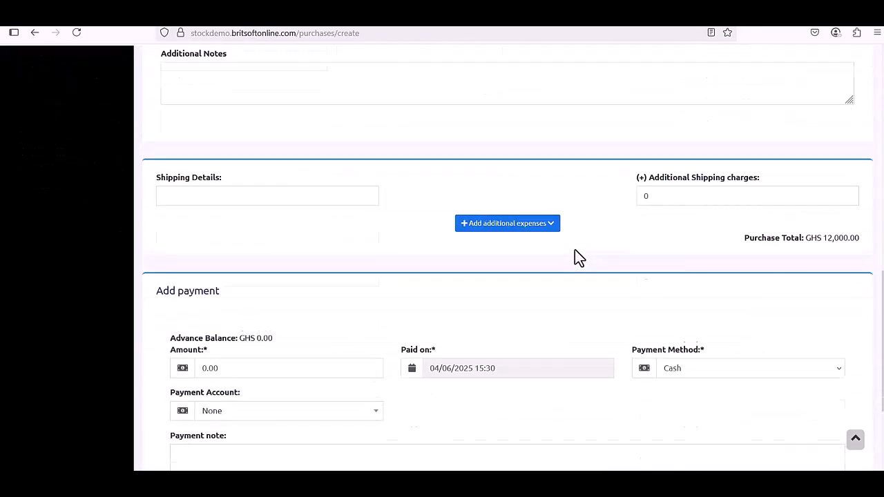
{"action": "left_click", "coordinate": [269, 241]}
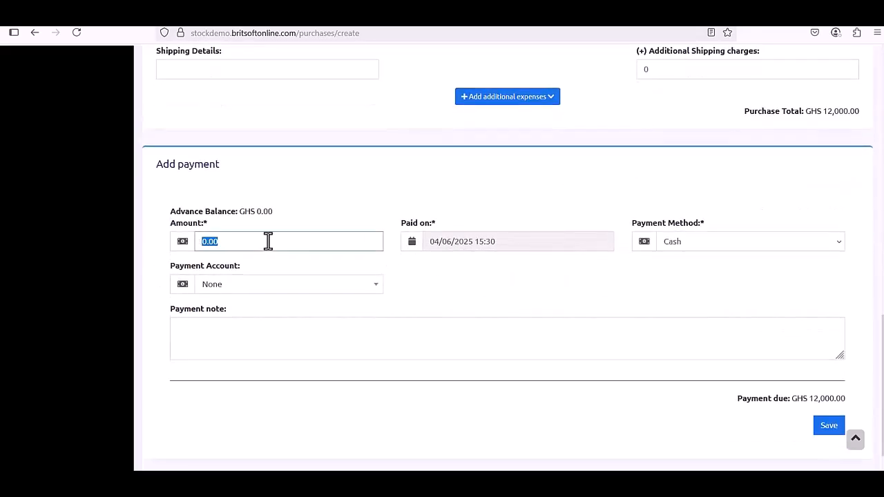
{"action": "scroll", "coordinate": [341, 231], "scroll_direction": "up", "scroll_amount": 10}
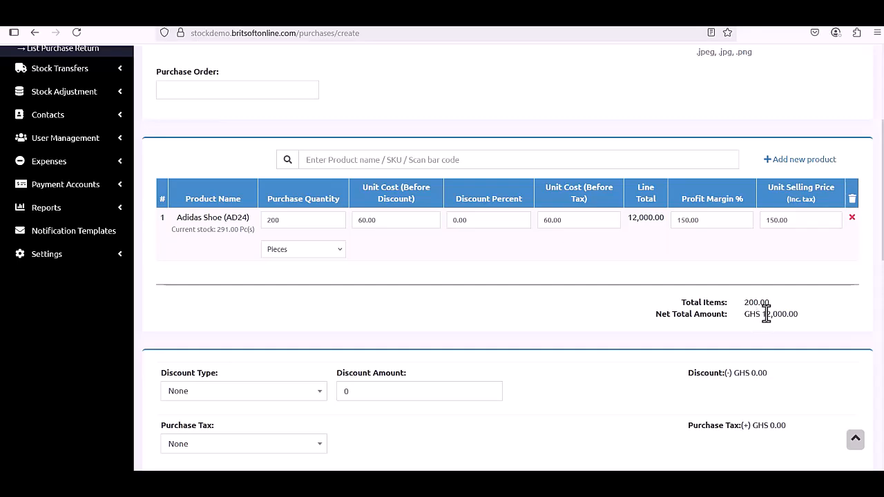
{"action": "scroll", "coordinate": [621, 326], "scroll_direction": "down", "scroll_amount": 6}
{"action": "scroll", "coordinate": [629, 318], "scroll_direction": "up", "scroll_amount": 3}
{"action": "scroll", "coordinate": [637, 310], "scroll_direction": "up", "scroll_amount": 3}
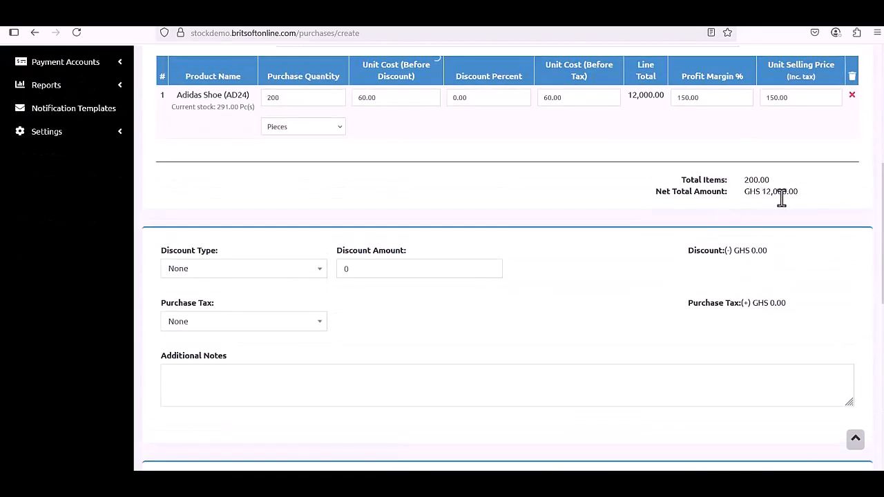
{"action": "scroll", "coordinate": [584, 301], "scroll_direction": "down", "scroll_amount": 5}
{"action": "left_click", "coordinate": [221, 302]}
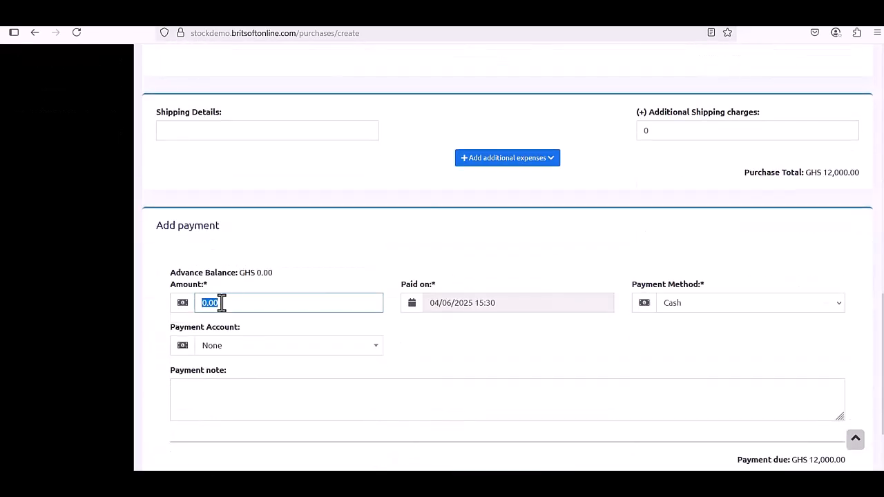
{"action": "type", "text": "12000"}
{"action": "left_click", "coordinate": [718, 319]}
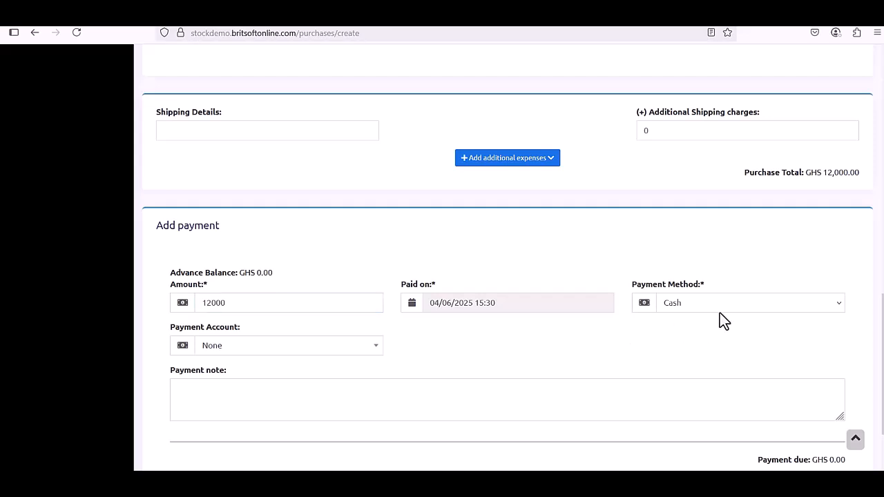
{"action": "scroll", "coordinate": [712, 319], "scroll_direction": "down", "scroll_amount": 2}
{"action": "left_click", "coordinate": [826, 430]}
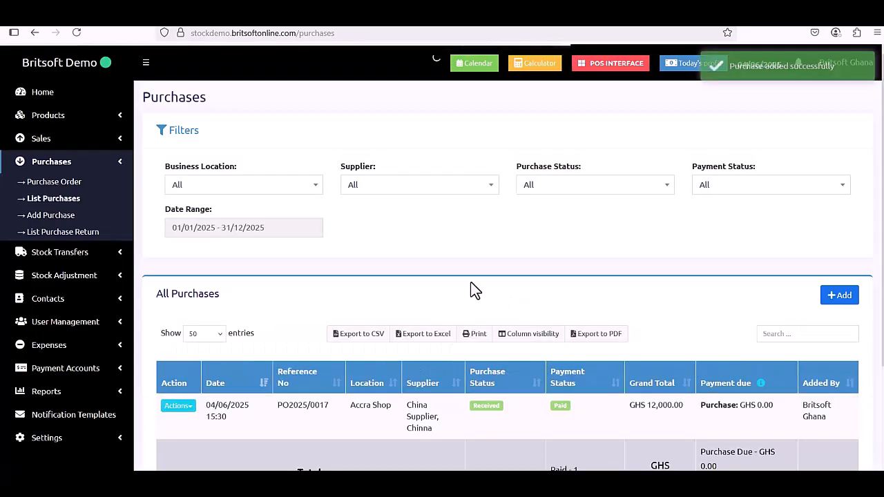
Expand the Products menu in the sidebar while viewing the Purchases list.
{"action": "scroll", "coordinate": [473, 291], "scroll_direction": "down", "scroll_amount": 3}
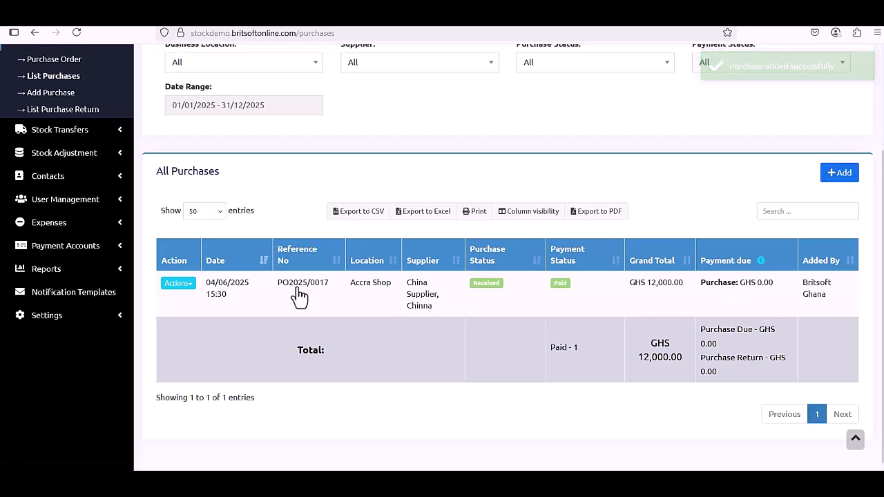
{"action": "scroll", "coordinate": [420, 323], "scroll_direction": "up", "scroll_amount": 3}
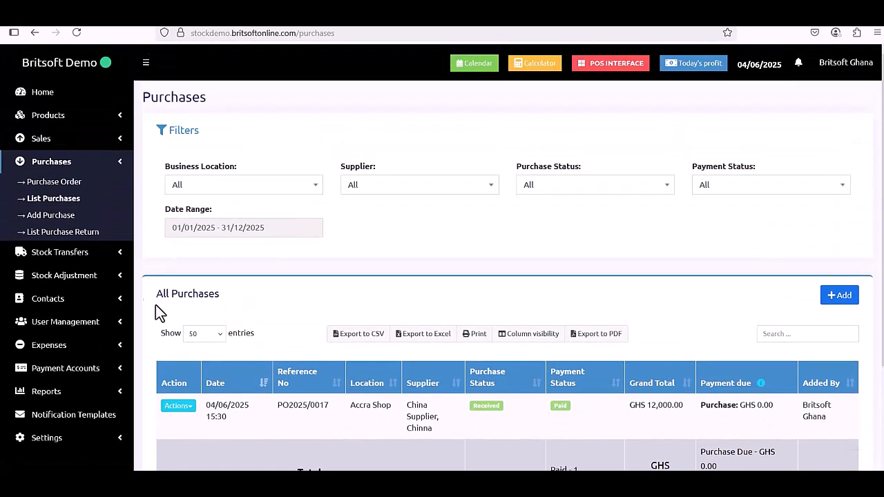
{"action": "left_click", "coordinate": [34, 121]}
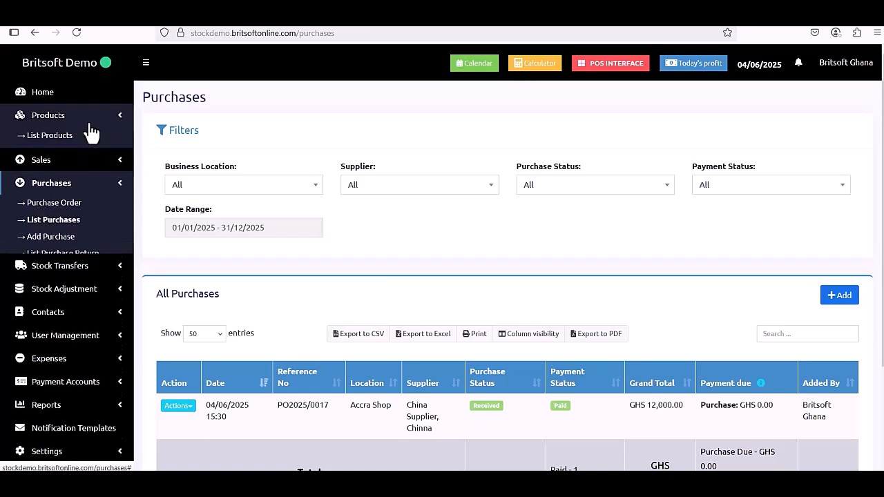
Open List Products and check Adidas Shoe AD24 in the Accra Shop stock report at 491 pieces.
{"action": "left_click", "coordinate": [67, 140]}
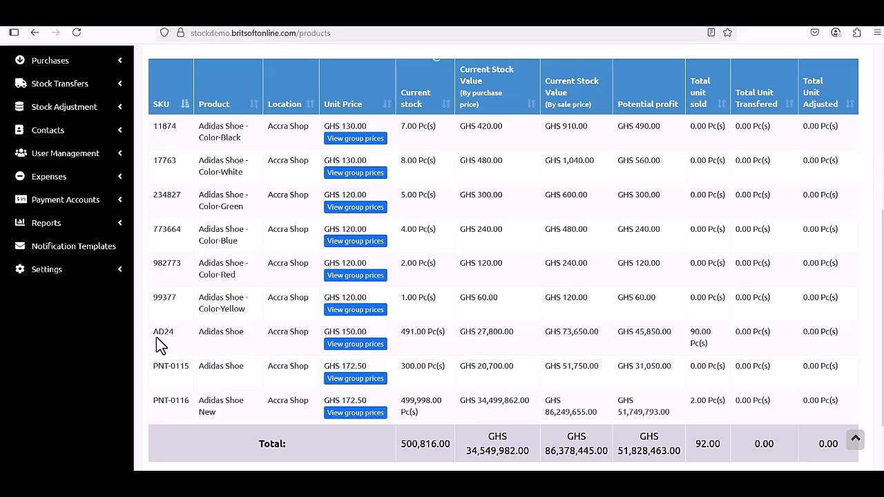
{"action": "mouse_move", "coordinate": [166, 343]}
{"action": "left_mouse_down"}
{"action": "mouse_move", "coordinate": [173, 332]}
{"action": "mouse_move", "coordinate": [159, 331]}
{"action": "left_mouse_up"}
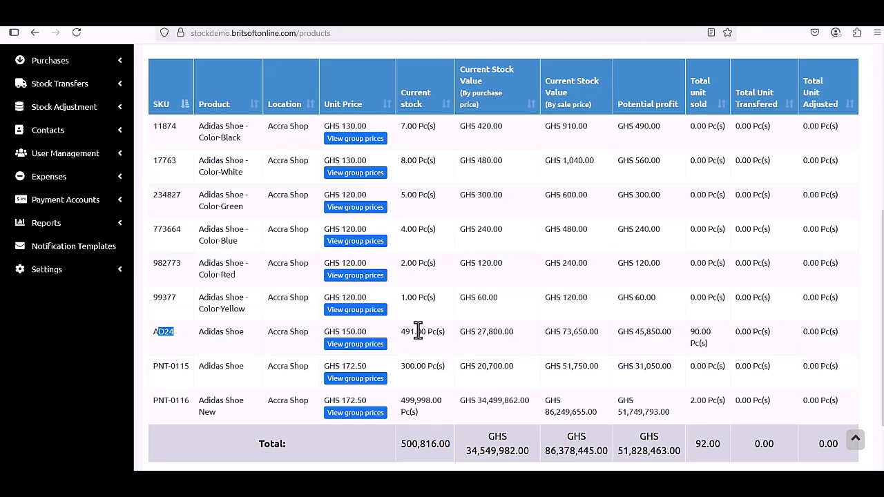
{"action": "scroll", "coordinate": [418, 330], "scroll_direction": "up", "scroll_amount": 1}
{"action": "scroll", "coordinate": [423, 400], "scroll_direction": "up", "scroll_amount": 3}
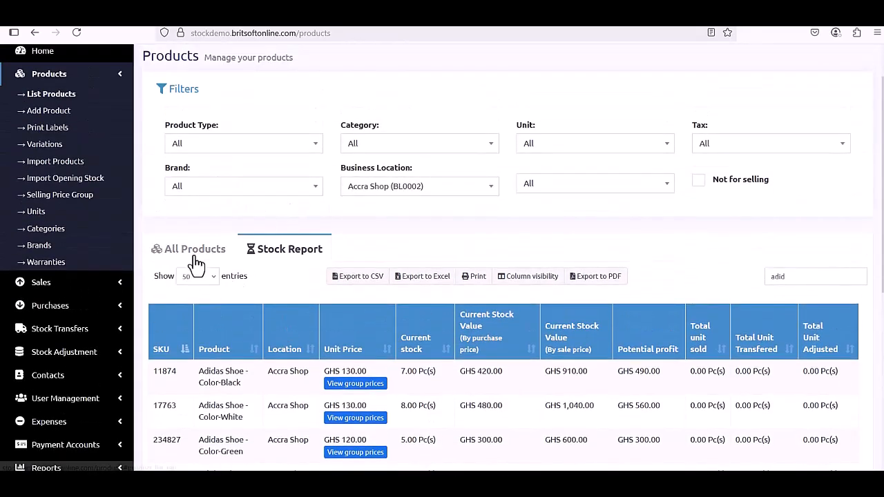
Search All Products for 'adid' and open Adidas Shoe AD24's product stock history.
{"action": "left_click", "coordinate": [194, 253]}
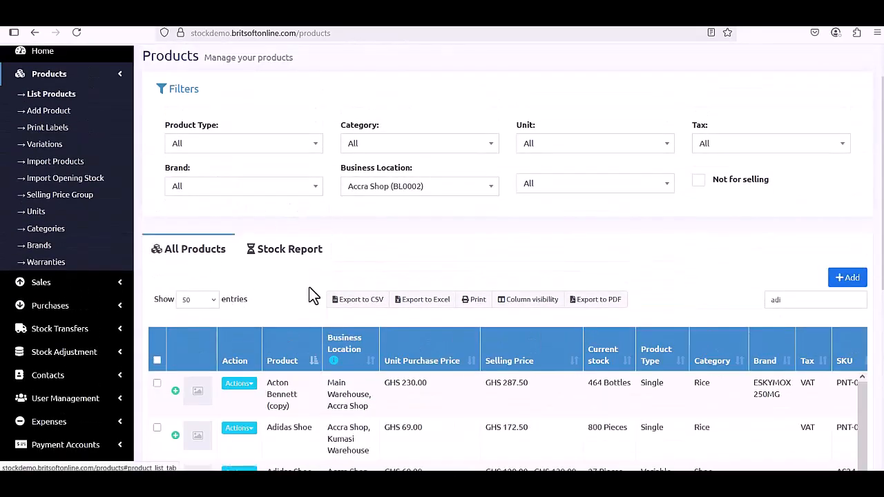
{"action": "scroll", "coordinate": [311, 296], "scroll_direction": "down", "scroll_amount": 2}
{"action": "scroll", "coordinate": [311, 296], "scroll_direction": "down", "scroll_amount": 1}
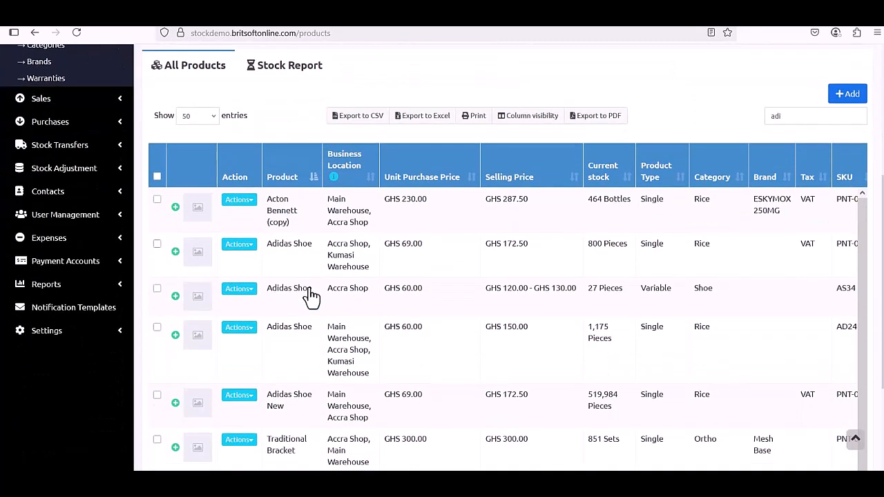
{"action": "type", "text": "d"}
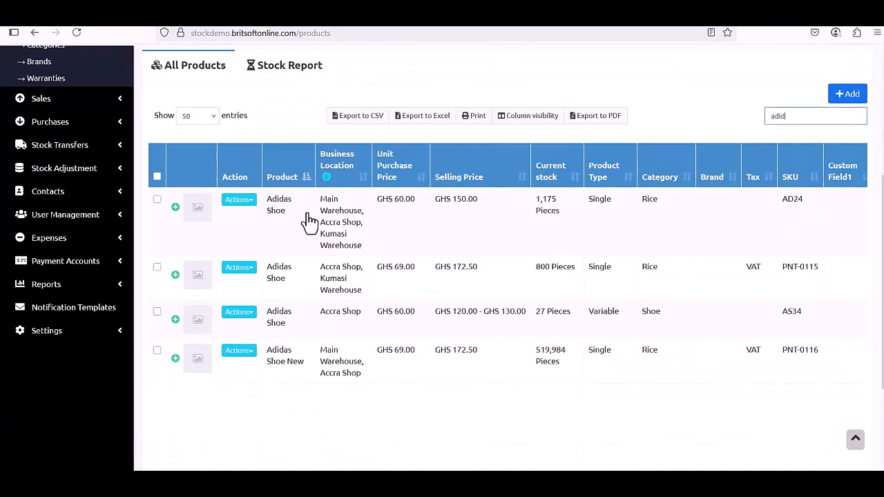
{"action": "left_click", "coordinate": [246, 200]}
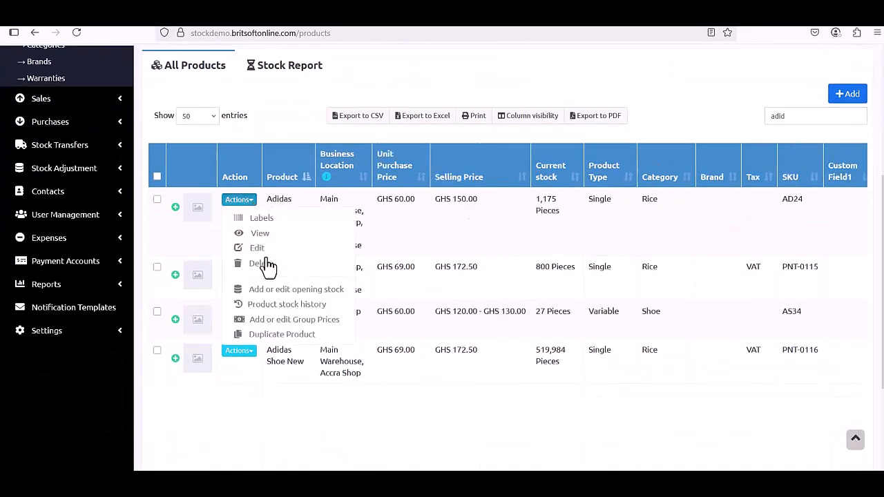
{"action": "left_click", "coordinate": [289, 305]}
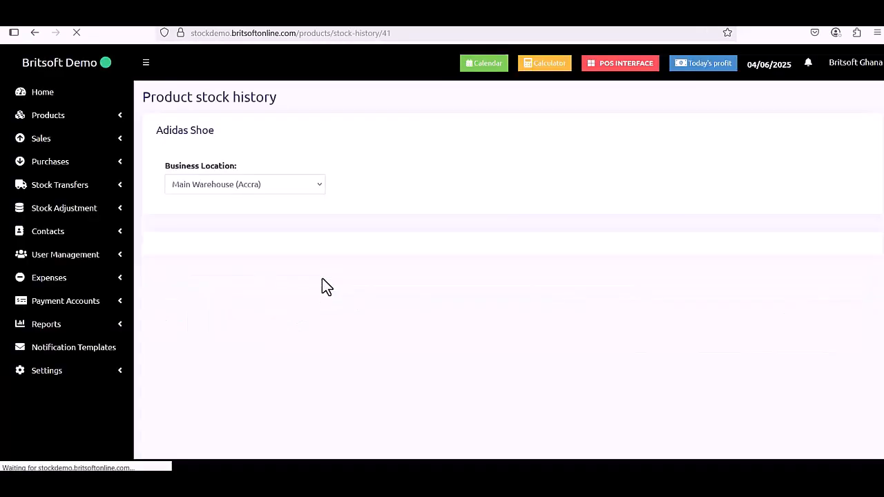
Filter the AD24 stock history to Accra Shop (BL0002) and browse its entries.
{"action": "left_click", "coordinate": [302, 191]}
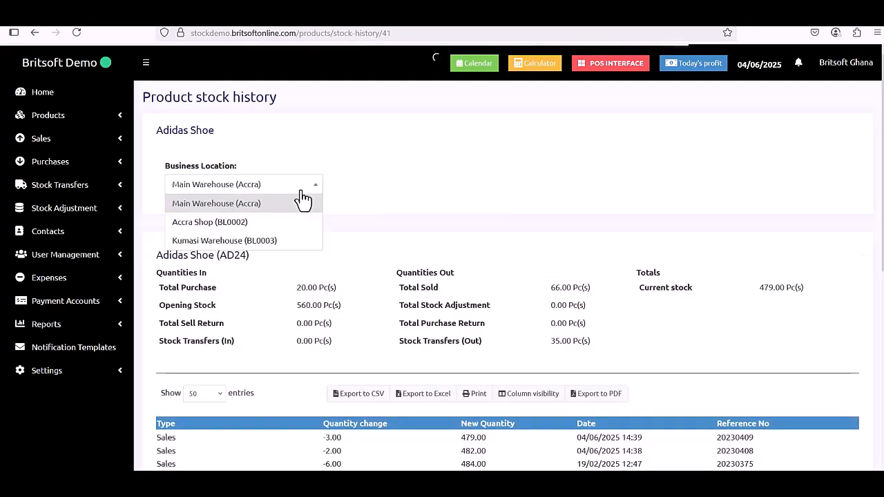
{"action": "left_click", "coordinate": [269, 222]}
{"action": "scroll", "coordinate": [493, 227], "scroll_direction": "down", "scroll_amount": 4}
{"action": "scroll", "coordinate": [497, 228], "scroll_direction": "down", "scroll_amount": 1}
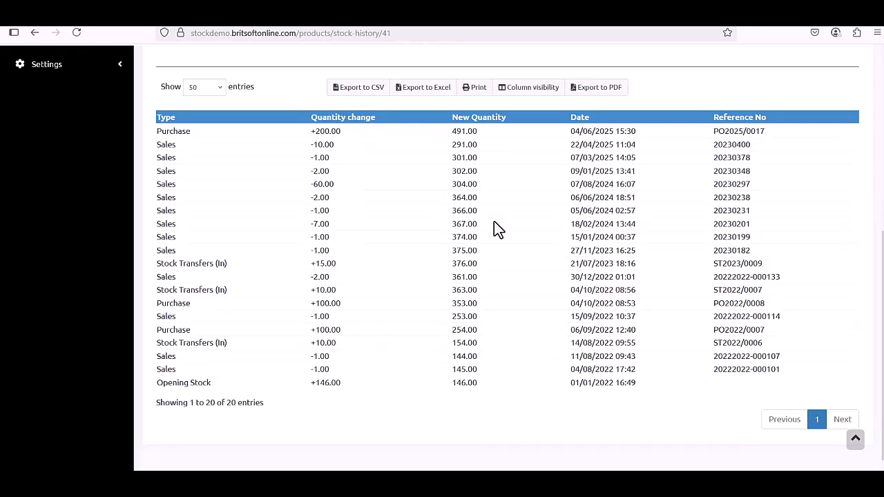
{"action": "scroll", "coordinate": [498, 229], "scroll_direction": "up", "scroll_amount": 1}
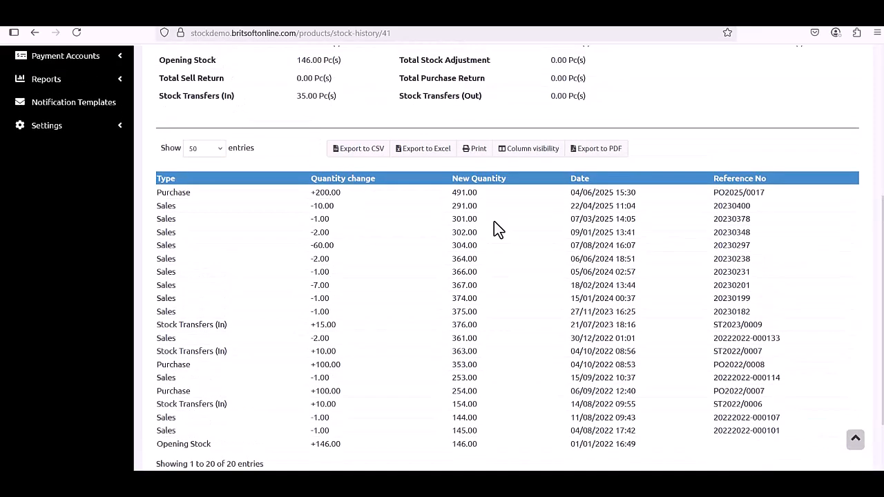
{"action": "scroll", "coordinate": [493, 224], "scroll_direction": "down", "scroll_amount": 1}
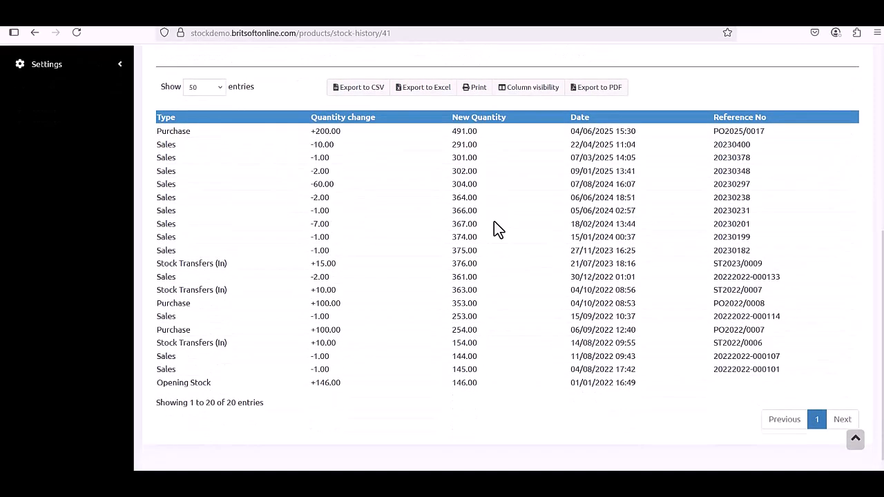
{"action": "scroll", "coordinate": [494, 224], "scroll_direction": "up", "scroll_amount": 1}
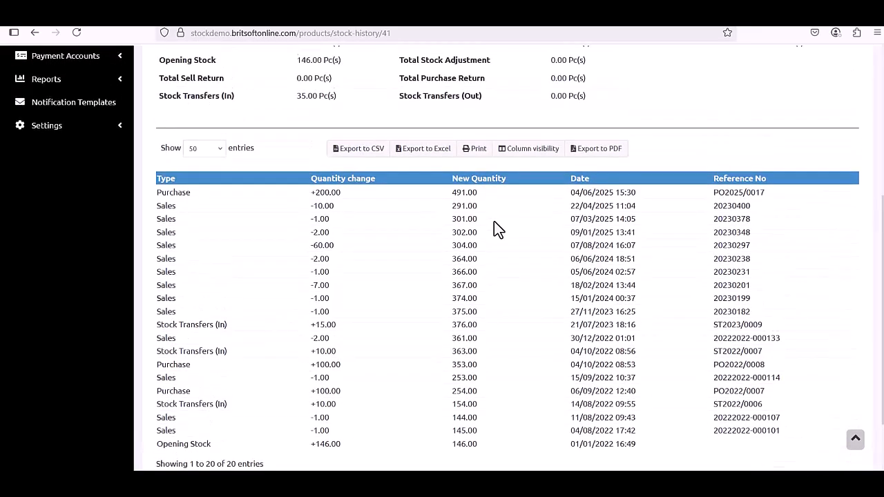
{"action": "scroll", "coordinate": [494, 222], "scroll_direction": "down", "scroll_amount": 1}
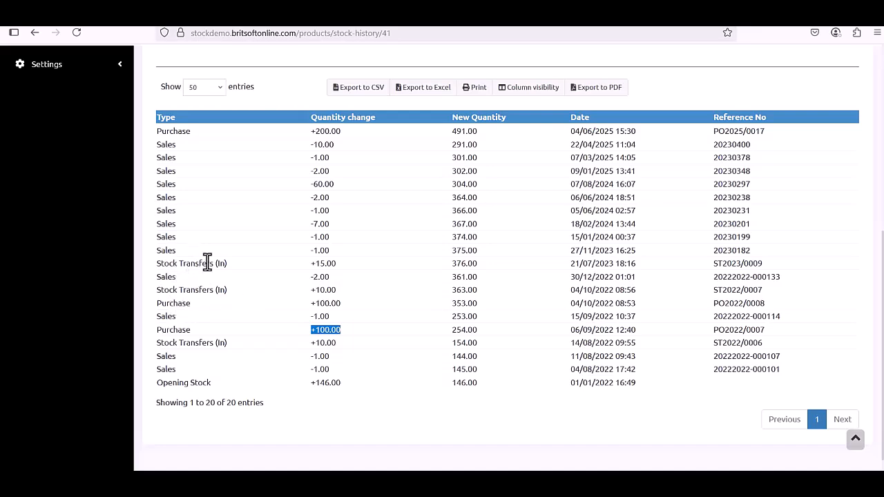
{"action": "scroll", "coordinate": [208, 261], "scroll_direction": "up", "scroll_amount": 1}
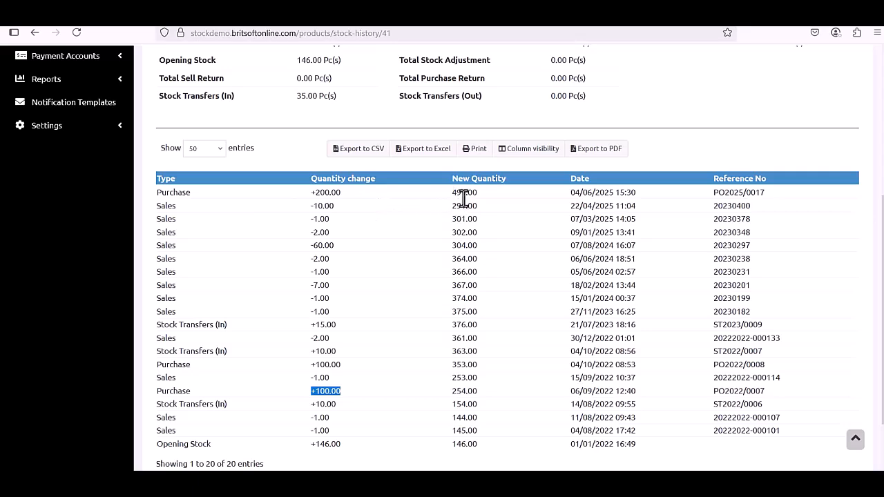
Highlight the 491.00 stock level reached after the +200 purchase PO2025/0017.
{"action": "left_click_drag", "start_coordinate": [452, 205], "coordinate": [480, 193]}
{"action": "scroll", "coordinate": [435, 318], "scroll_direction": "down", "scroll_amount": 2}
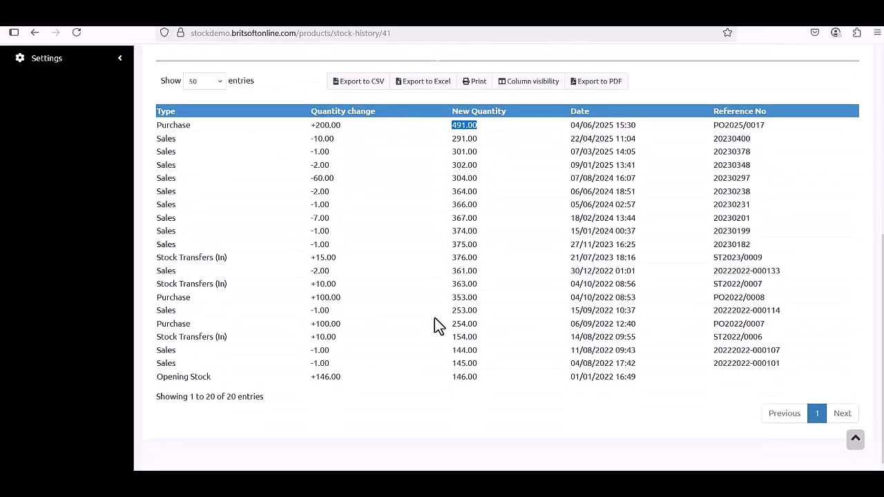
{"action": "scroll", "coordinate": [434, 318], "scroll_direction": "up", "scroll_amount": 5}
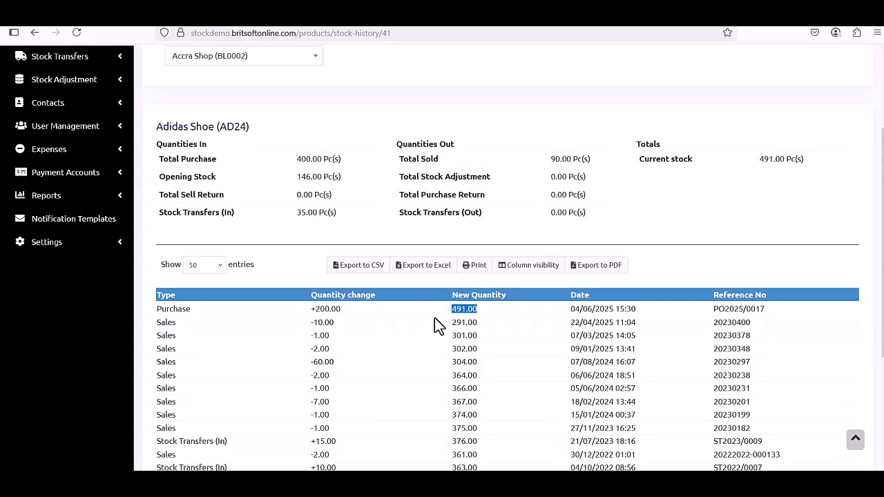
{"action": "scroll", "coordinate": [456, 355], "scroll_direction": "up", "scroll_amount": 4}
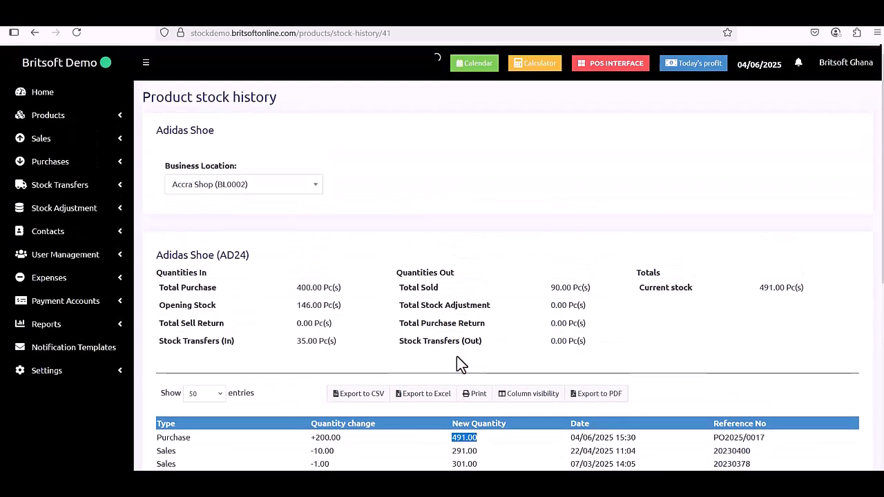
Start a new stock transfer from Main Warehouse (Accra) to Accra Shop (BL0002).
{"action": "left_click", "coordinate": [104, 189]}
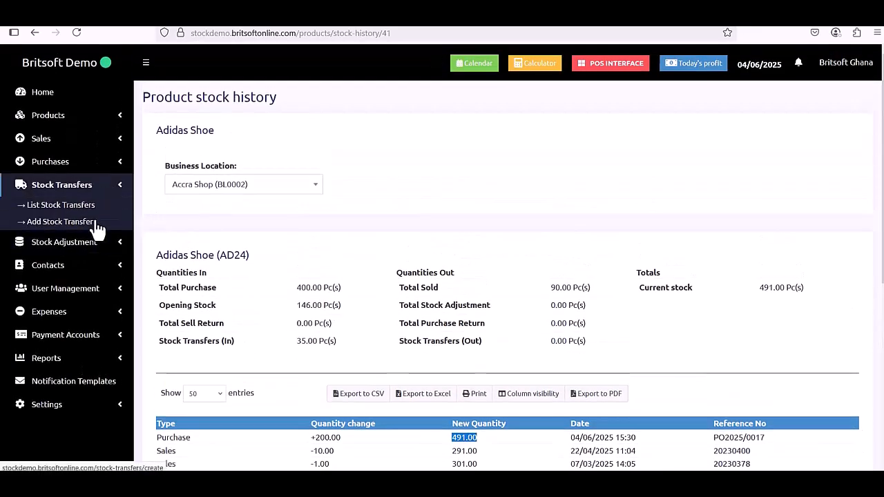
{"action": "left_click", "coordinate": [82, 225]}
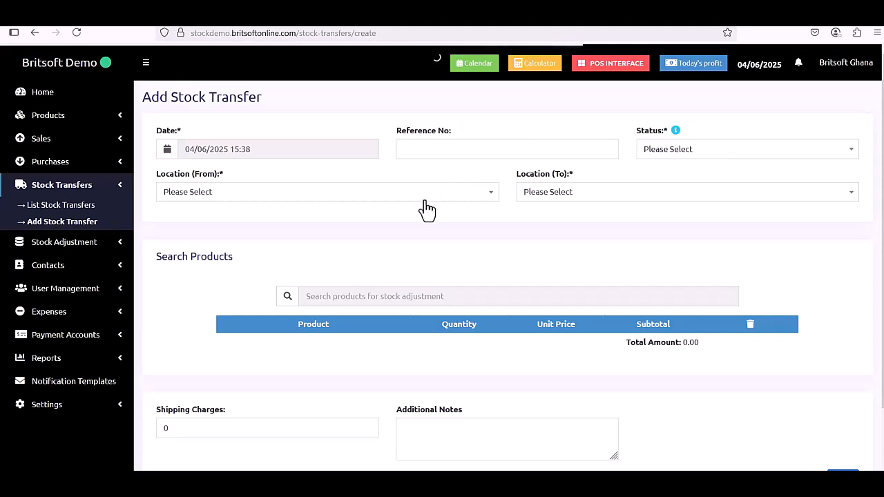
{"action": "left_click", "coordinate": [426, 201]}
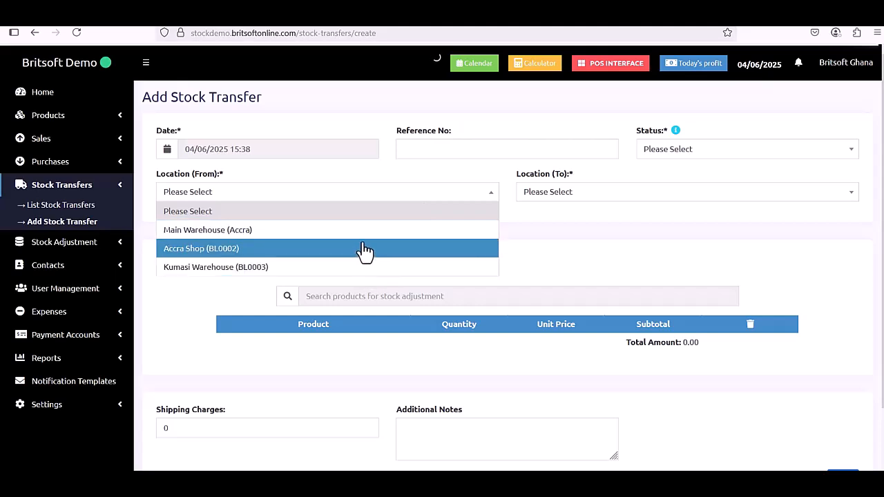
{"action": "left_click", "coordinate": [365, 237]}
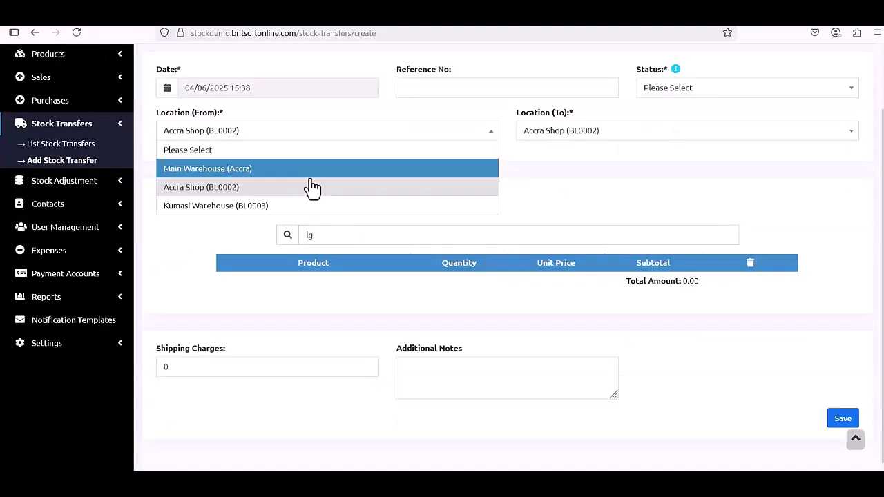
{"action": "left_click", "coordinate": [413, 161]}
{"action": "left_click", "coordinate": [551, 141]}
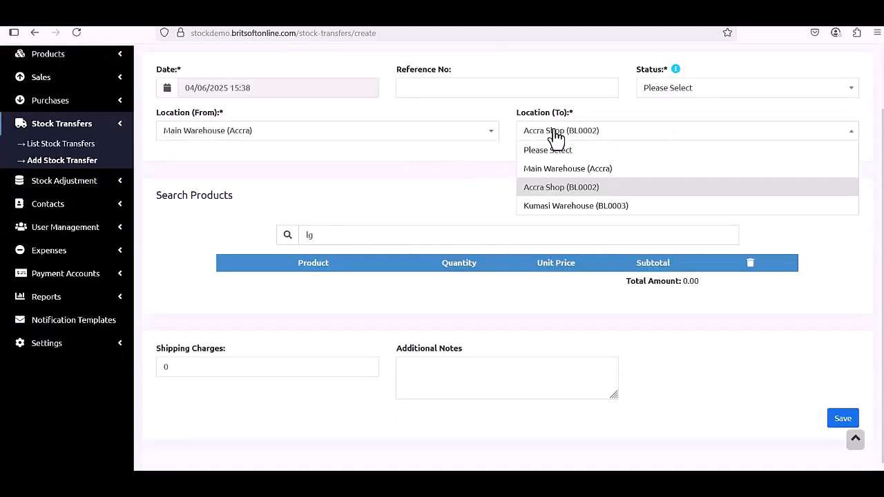
{"action": "left_click", "coordinate": [558, 188]}
Add Bigoo to the transfer with quantity 20 at 15.00, totalling 300.00.
{"action": "double_click", "coordinate": [343, 240]}
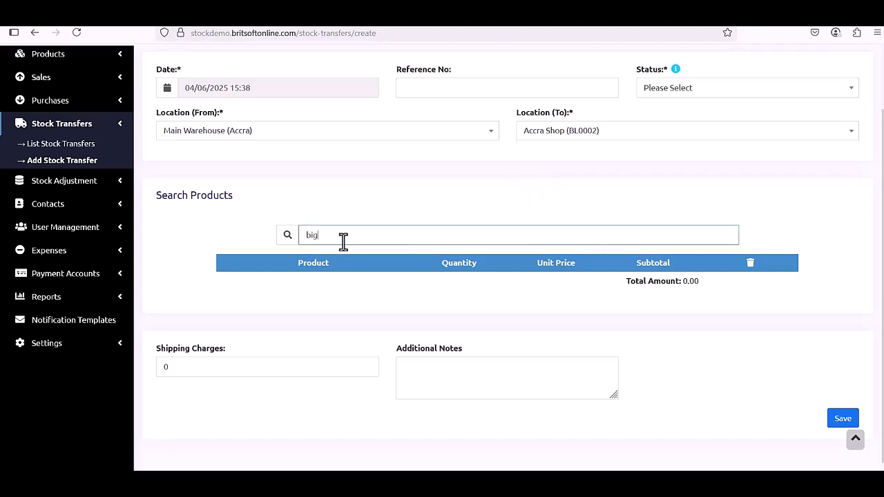
{"action": "left_click", "coordinate": [456, 287]}
{"action": "type", "text": "10"}
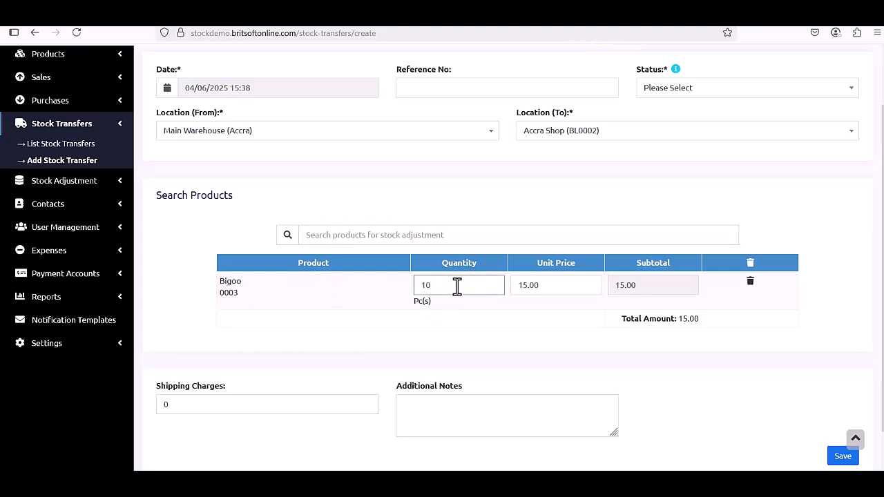
{"action": "left_click", "coordinate": [462, 321]}
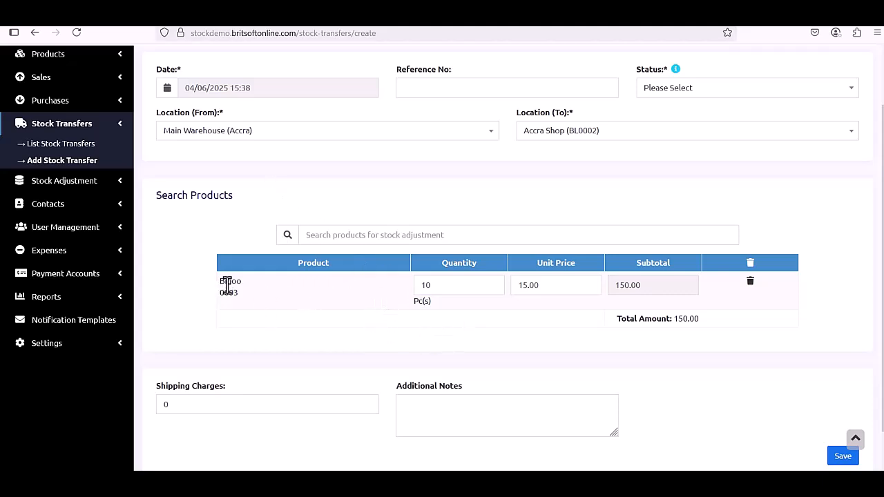
{"action": "double_click", "coordinate": [430, 286]}
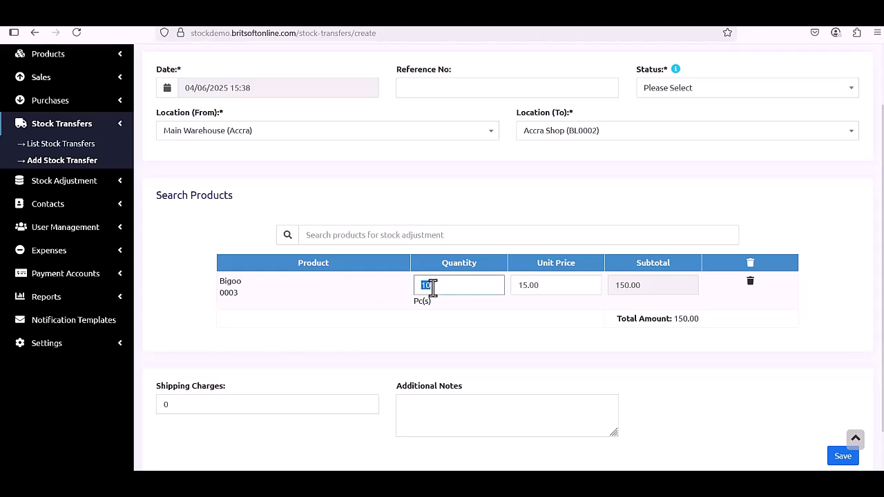
{"action": "left_click", "coordinate": [486, 308]}
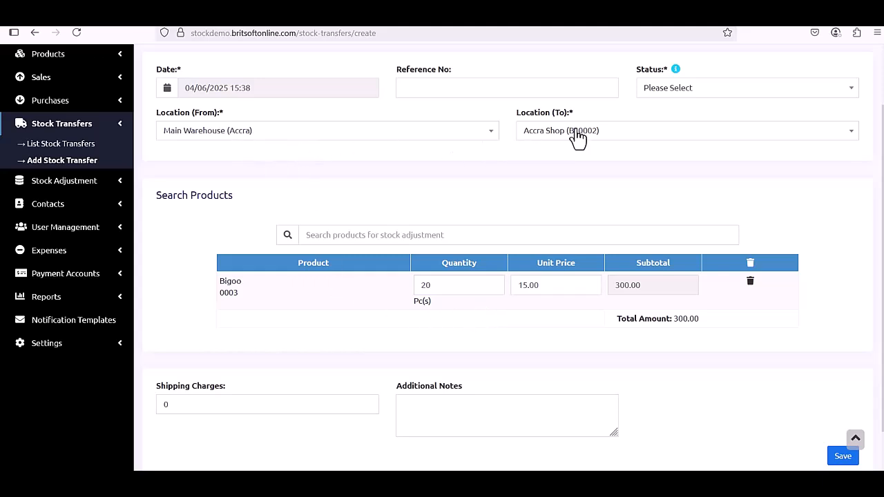
{"action": "scroll", "coordinate": [511, 318], "scroll_direction": "down", "scroll_amount": 1}
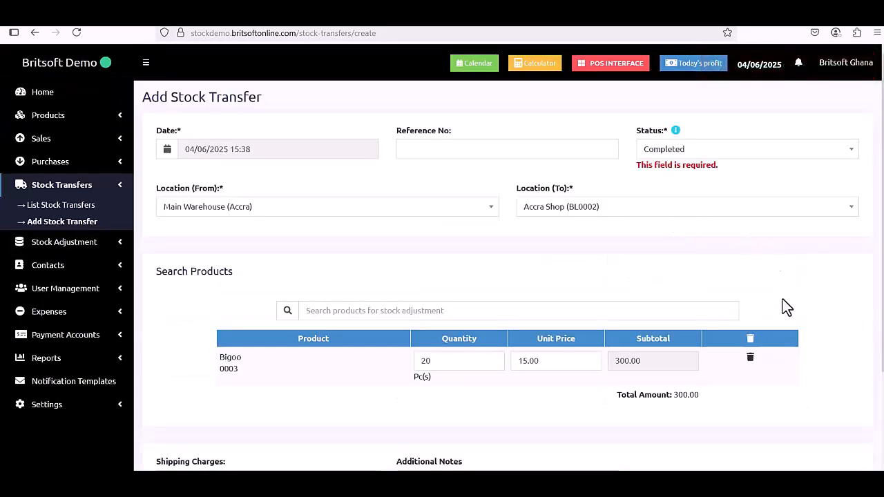
{"action": "scroll", "coordinate": [829, 456], "scroll_direction": "down", "scroll_amount": 2}
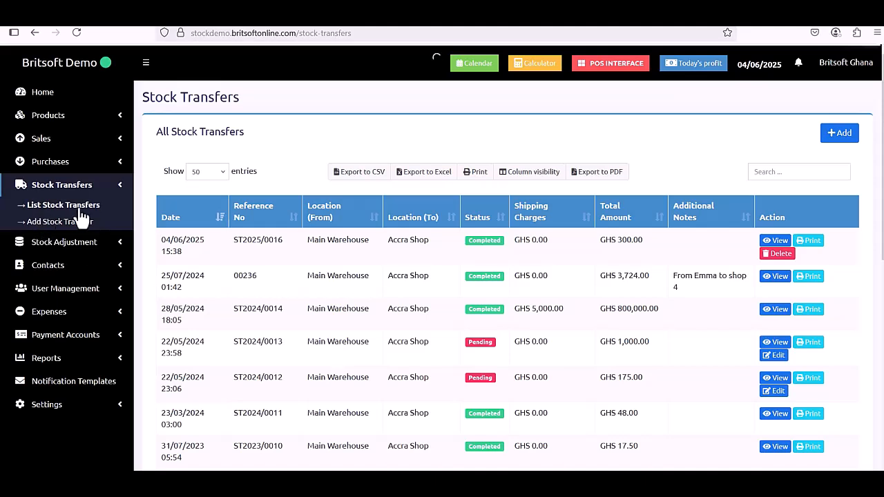
Open Products > List Products in a new browser tab.
{"action": "left_click", "coordinate": [82, 116]}
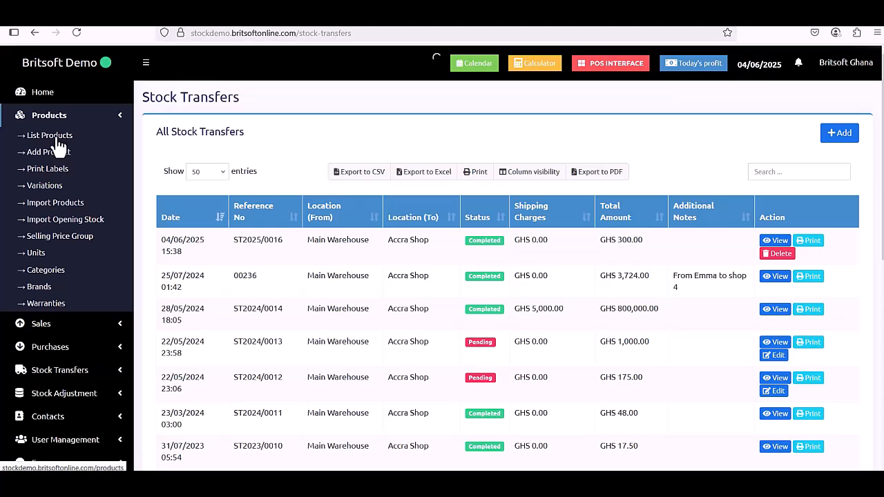
{"action": "right_click", "coordinate": [64, 138]}
{"action": "left_click", "coordinate": [86, 147]}
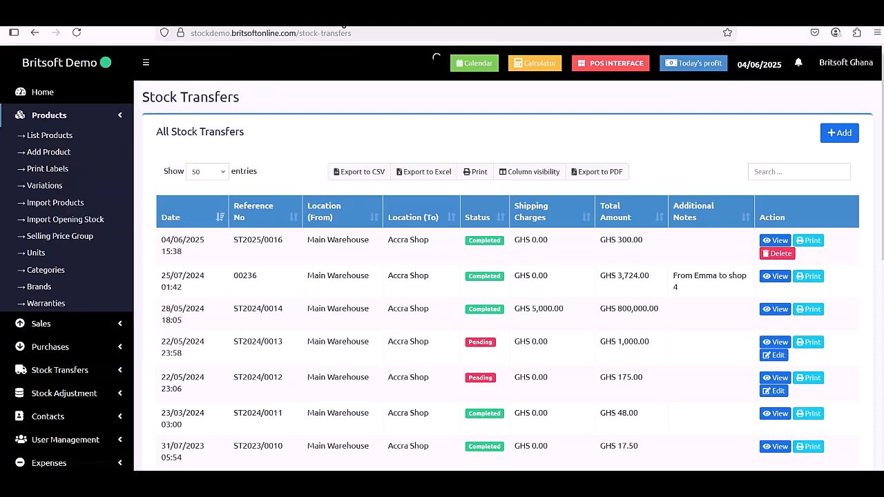
{"action": "left_click", "coordinate": [341, 26]}
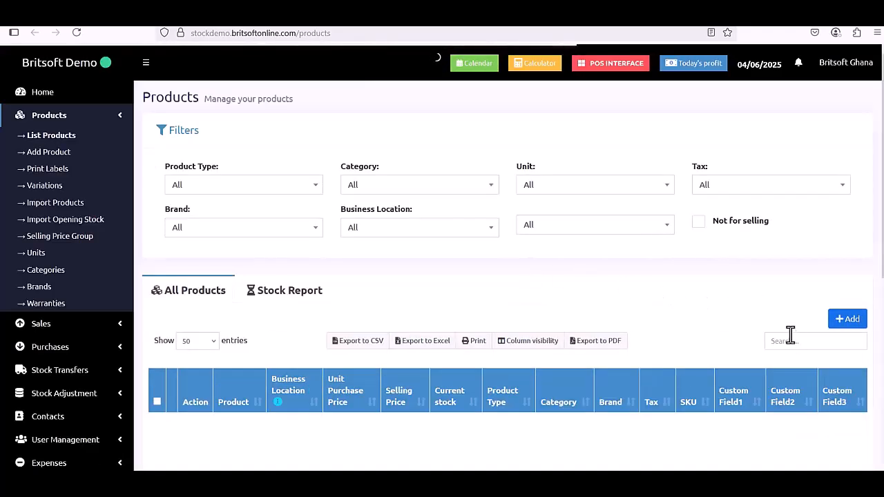
Search the product list for 'bigoo' and open Bigoo's product stock history.
{"action": "left_click", "coordinate": [794, 343]}
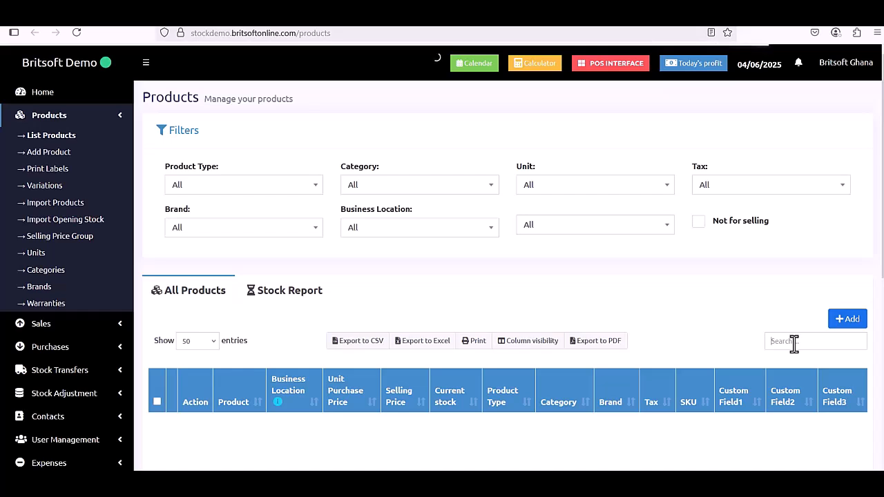
{"action": "type", "text": "bigo"}
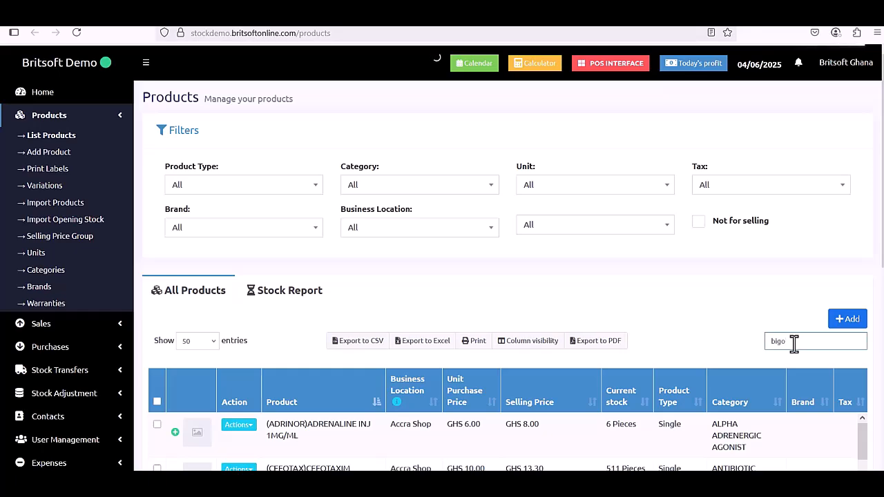
{"action": "type", "text": "o"}
{"action": "scroll", "coordinate": [507, 384], "scroll_direction": "down", "scroll_amount": 1}
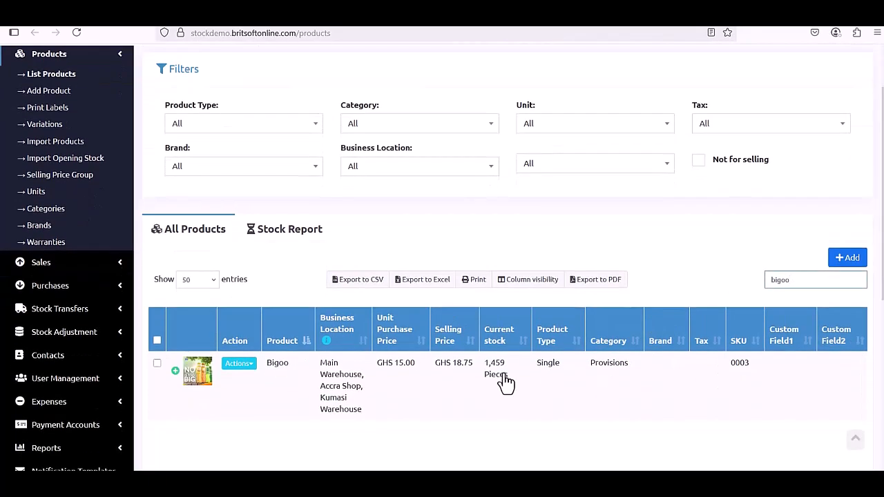
{"action": "left_click", "coordinate": [250, 364]}
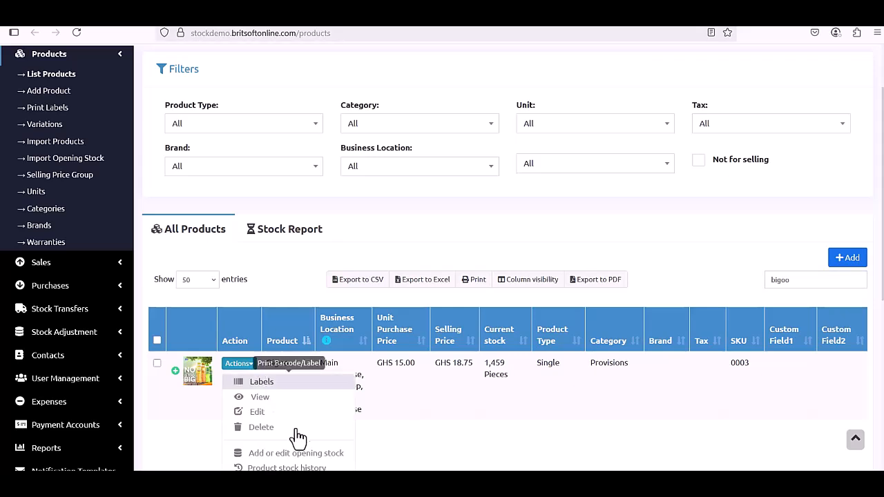
{"action": "scroll", "coordinate": [294, 435], "scroll_direction": "down", "scroll_amount": 1}
{"action": "left_click", "coordinate": [302, 413]}
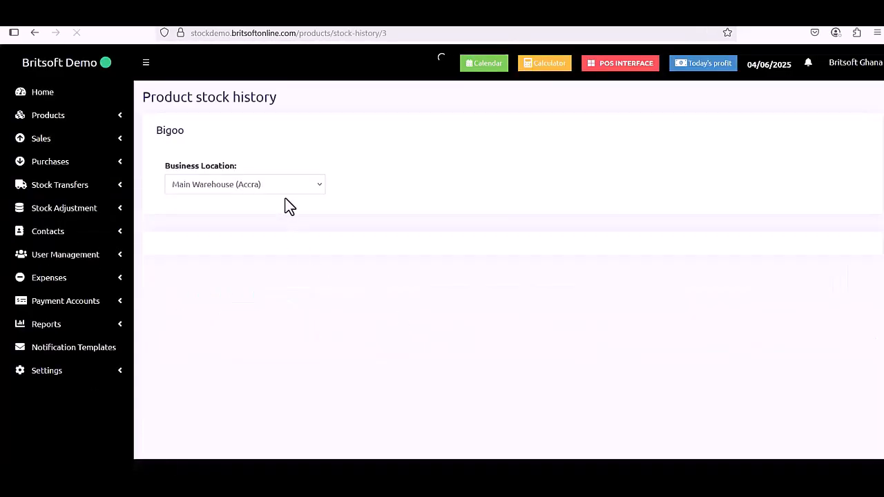
{"action": "left_click", "coordinate": [288, 188]}
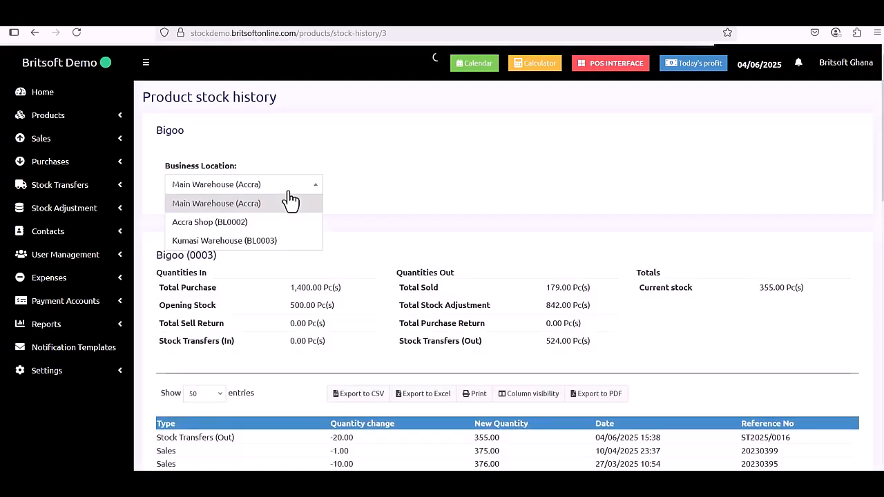
{"action": "left_click", "coordinate": [272, 222]}
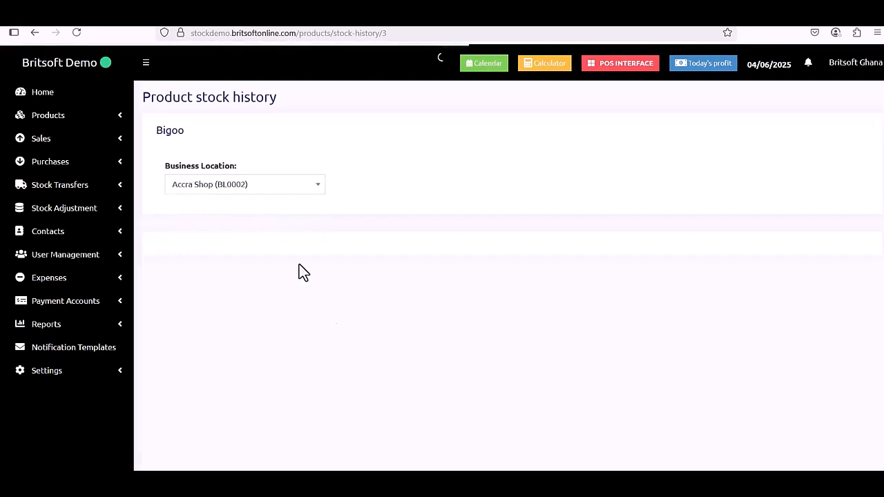
{"action": "scroll", "coordinate": [338, 320], "scroll_direction": "down", "scroll_amount": 4}
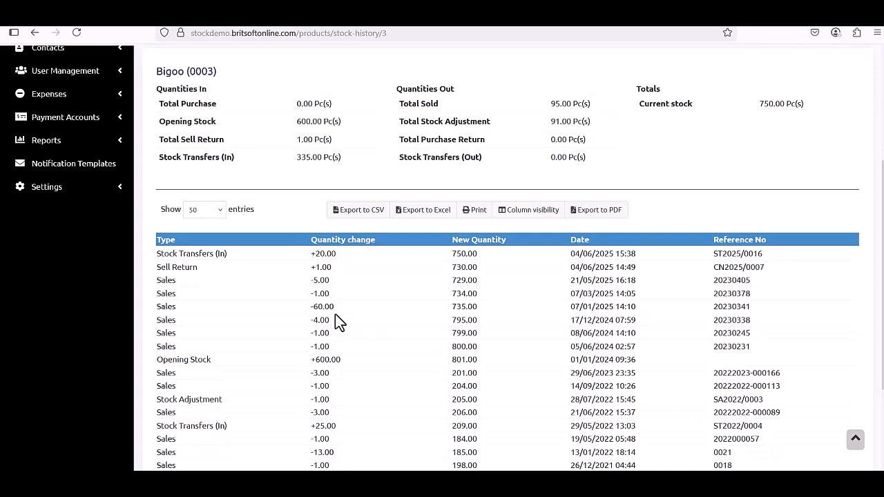
{"action": "scroll", "coordinate": [335, 315], "scroll_direction": "down", "scroll_amount": 1}
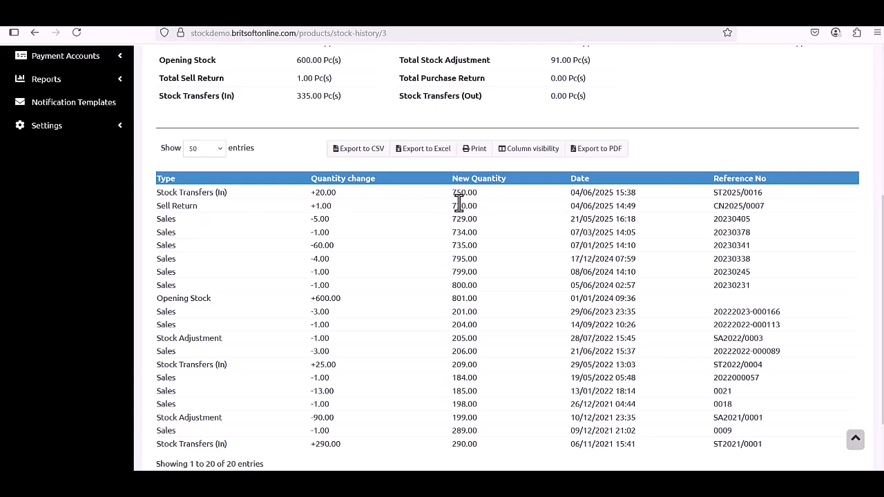
{"action": "scroll", "coordinate": [482, 283], "scroll_direction": "up", "scroll_amount": 5}
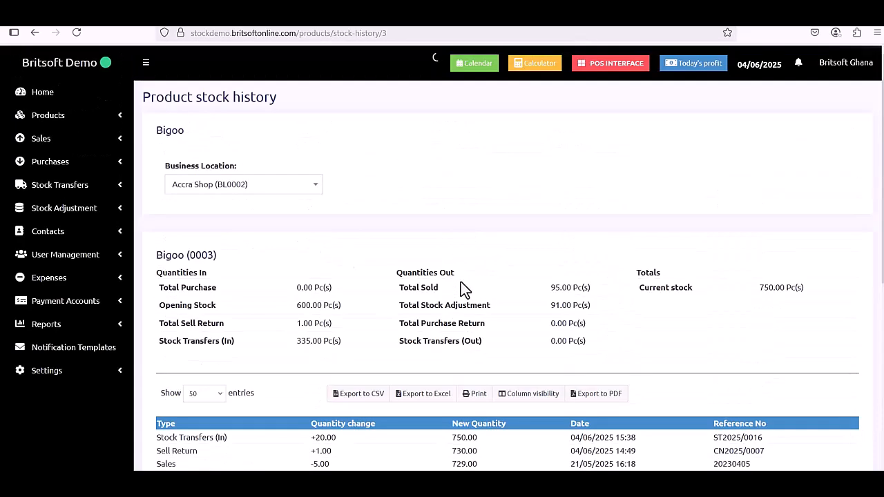
{"action": "left_click", "coordinate": [250, 188]}
{"action": "left_click", "coordinate": [249, 206]}
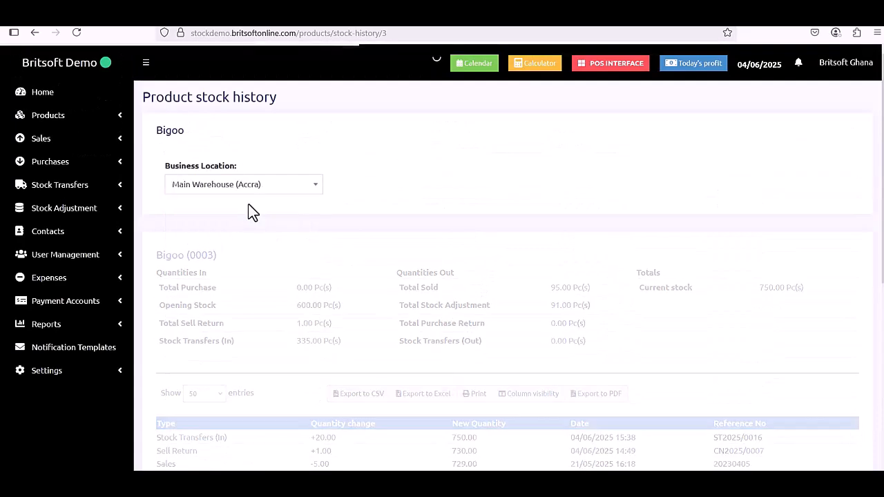
{"action": "scroll", "coordinate": [422, 250], "scroll_direction": "down", "scroll_amount": 3}
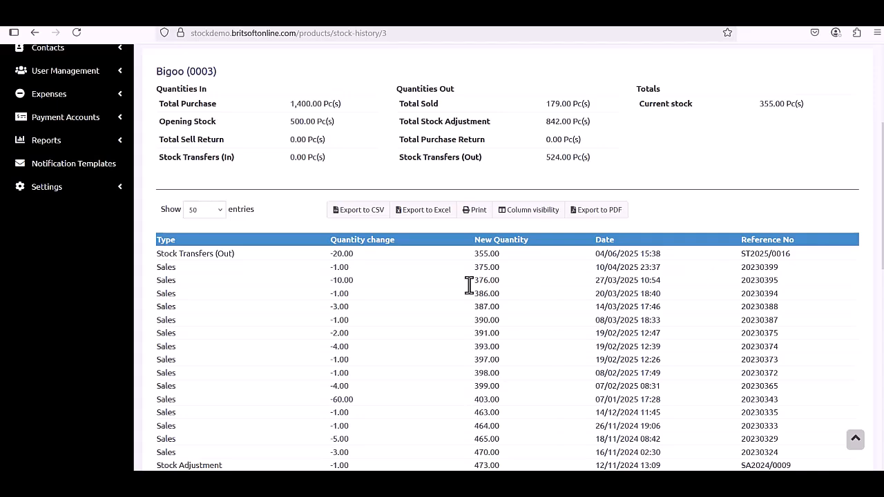
{"action": "scroll", "coordinate": [408, 328], "scroll_direction": "up", "scroll_amount": 3}
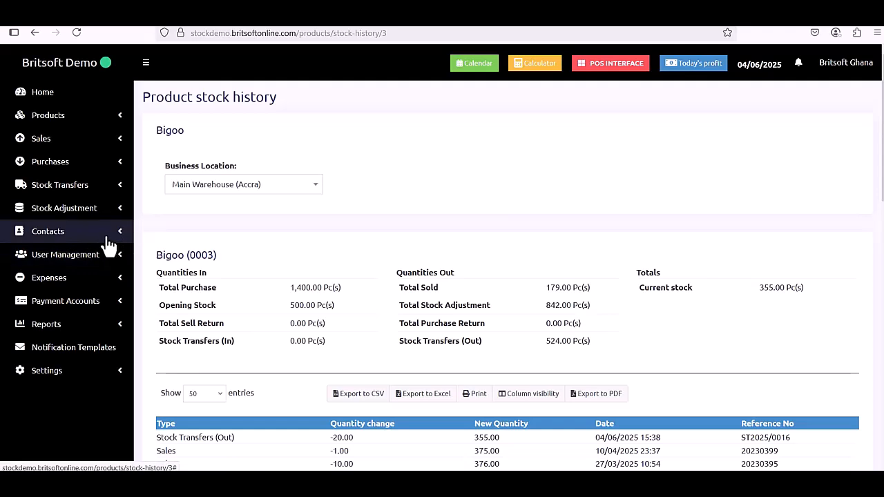
{"action": "left_click", "coordinate": [107, 211]}
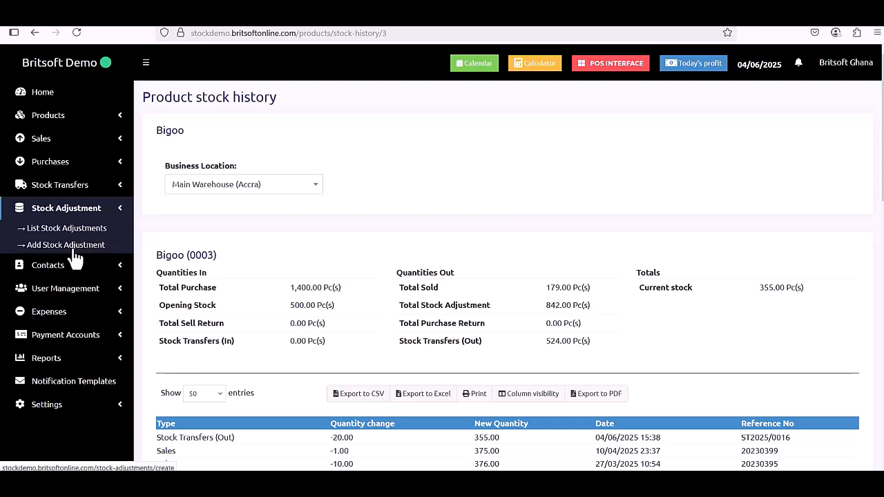
Start a new Normal stock adjustment at Accra Shop.
{"action": "left_click", "coordinate": [74, 251]}
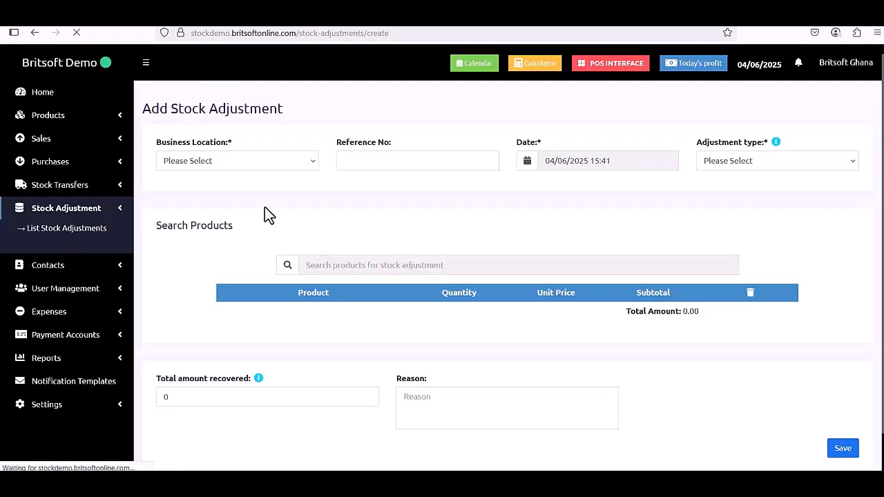
{"action": "left_click", "coordinate": [280, 162]}
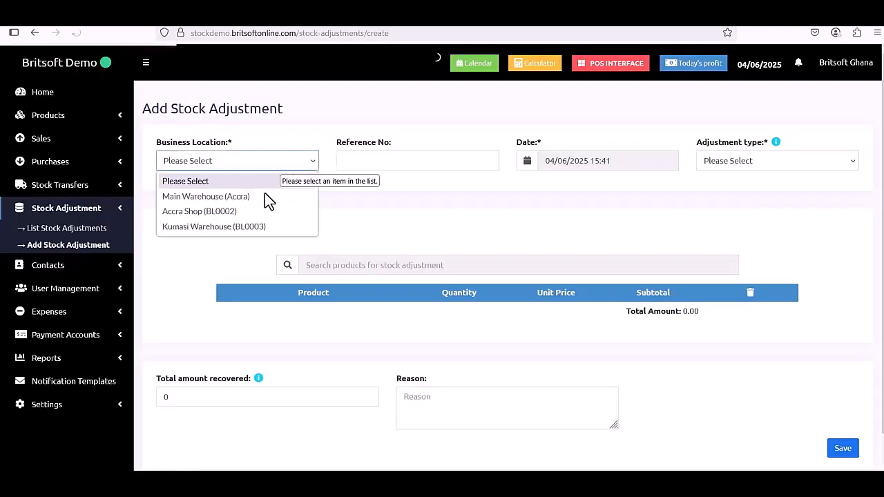
{"action": "left_click", "coordinate": [254, 212]}
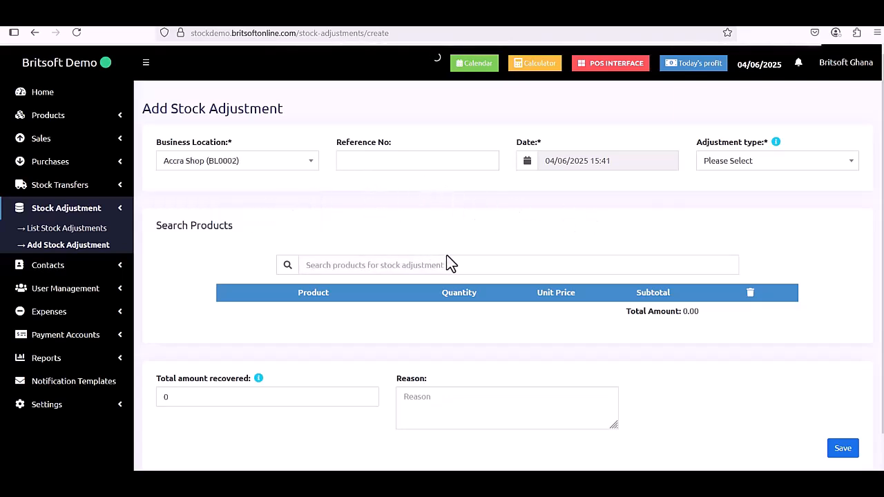
{"action": "left_click", "coordinate": [780, 163]}
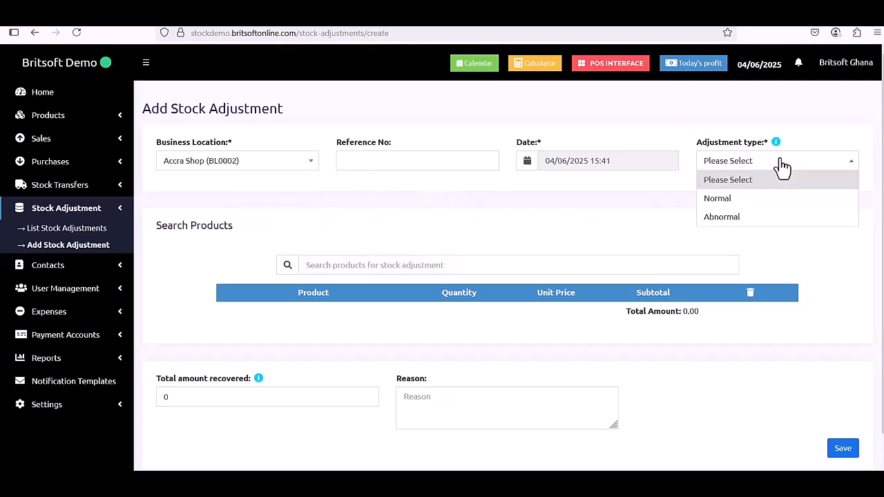
{"action": "left_click", "coordinate": [769, 201]}
Adjust 3 Bigoo with reason 'It Expired', totalling 45.00, and save the adjustment.
{"action": "left_click", "coordinate": [369, 261]}
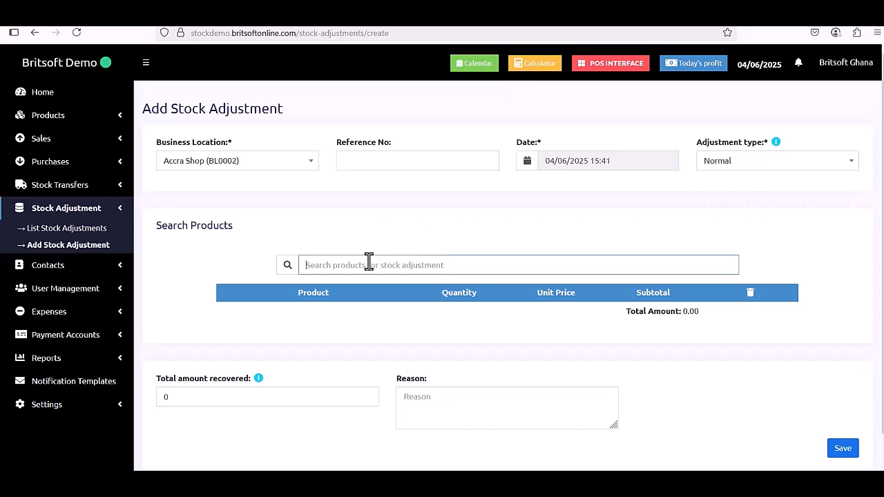
{"action": "type", "text": "bigoo"}
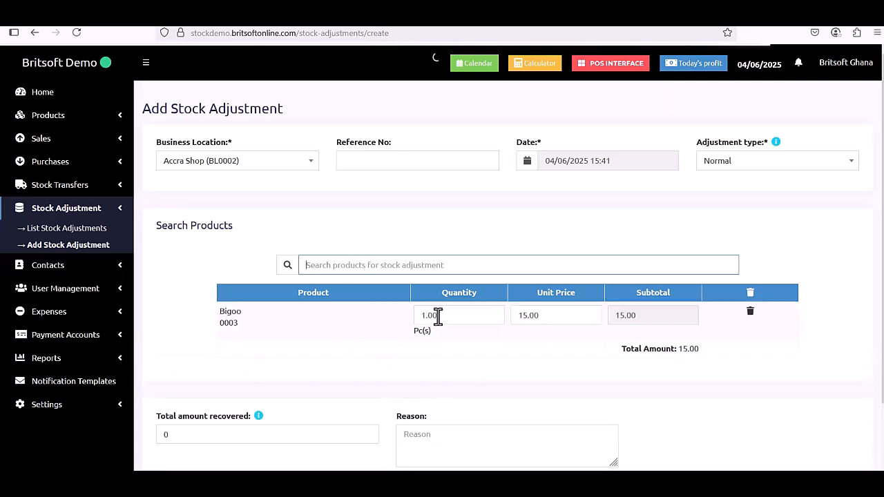
{"action": "double_click", "coordinate": [437, 316]}
{"action": "type", "text": "3"}
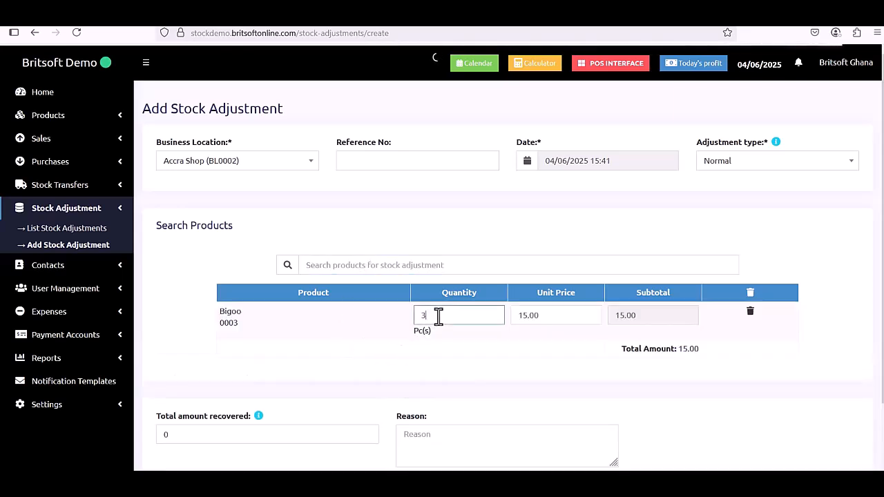
{"action": "left_click", "coordinate": [469, 356]}
{"action": "scroll", "coordinate": [470, 359], "scroll_direction": "down", "scroll_amount": 2}
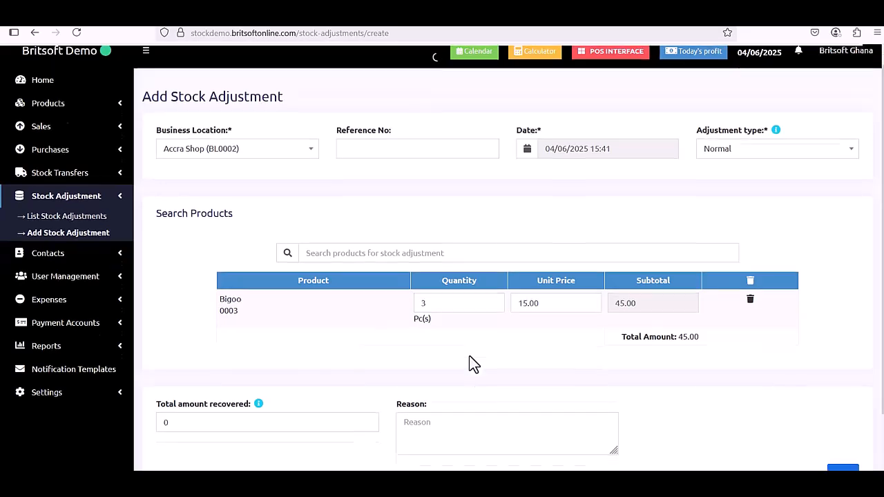
{"action": "left_click", "coordinate": [461, 359]}
{"action": "type", "text": "t Expired"}
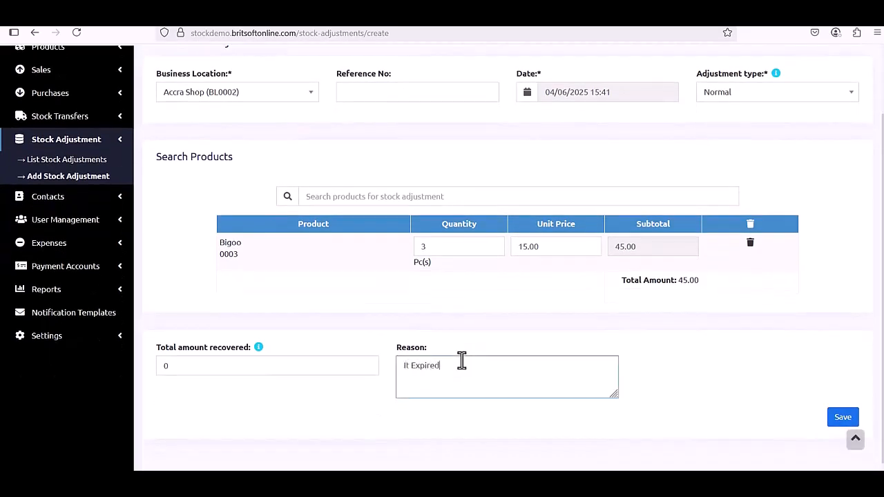
{"action": "left_click", "coordinate": [837, 419]}
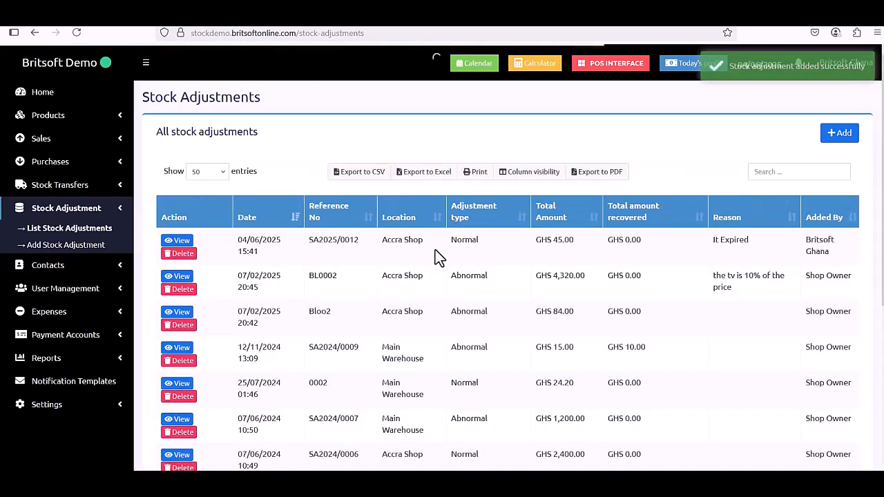
Review the Stock Adjustments list headed by SA2025/0012, Accra Shop, GHS 45.00, then expand Products.
{"action": "scroll", "coordinate": [573, 300], "scroll_direction": "down", "scroll_amount": 3}
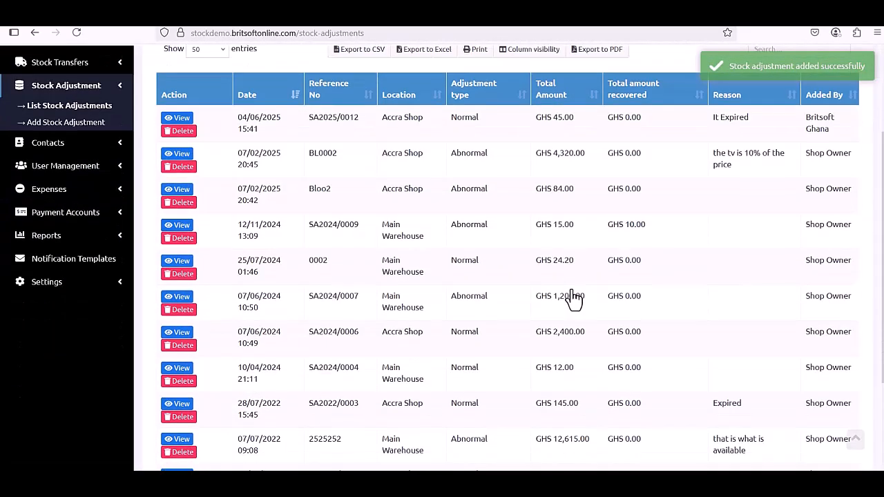
{"action": "scroll", "coordinate": [573, 299], "scroll_direction": "up", "scroll_amount": 2}
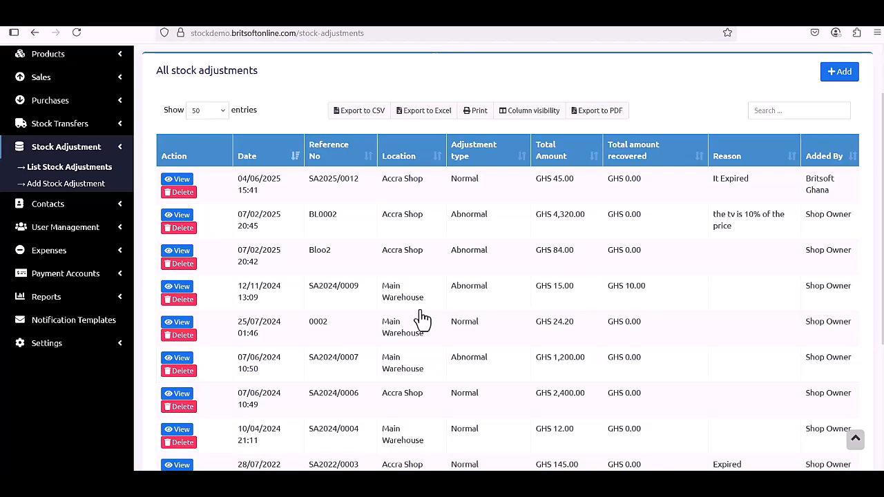
{"action": "scroll", "coordinate": [422, 319], "scroll_direction": "up", "scroll_amount": 2}
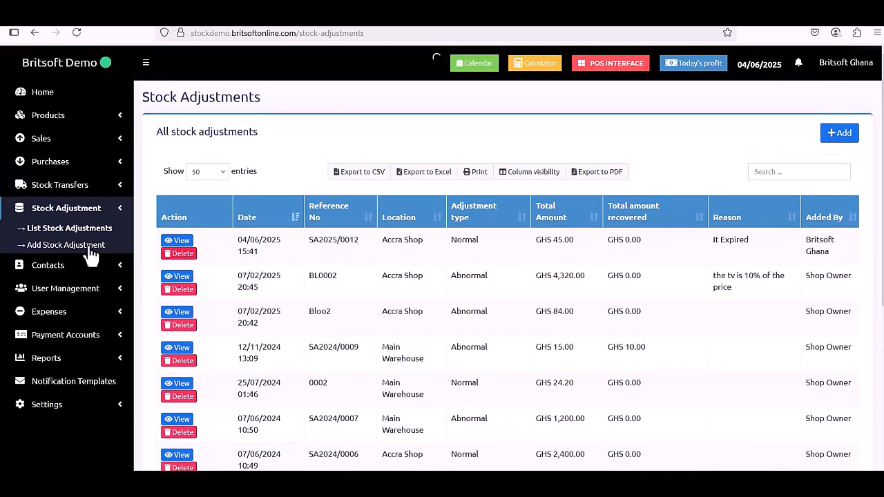
{"action": "left_click", "coordinate": [105, 123]}
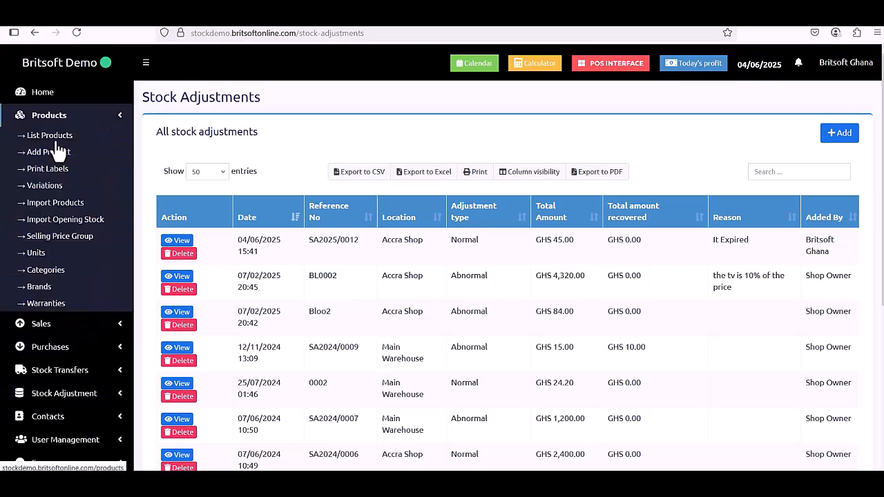
Search the product list for 'bigoo' and open Bigoo's product stock history.
{"action": "left_click", "coordinate": [59, 140]}
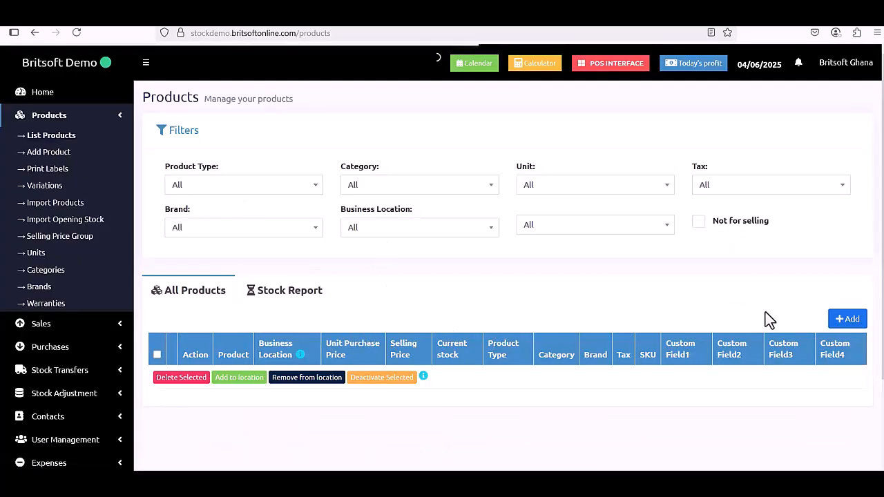
{"action": "left_click", "coordinate": [801, 345]}
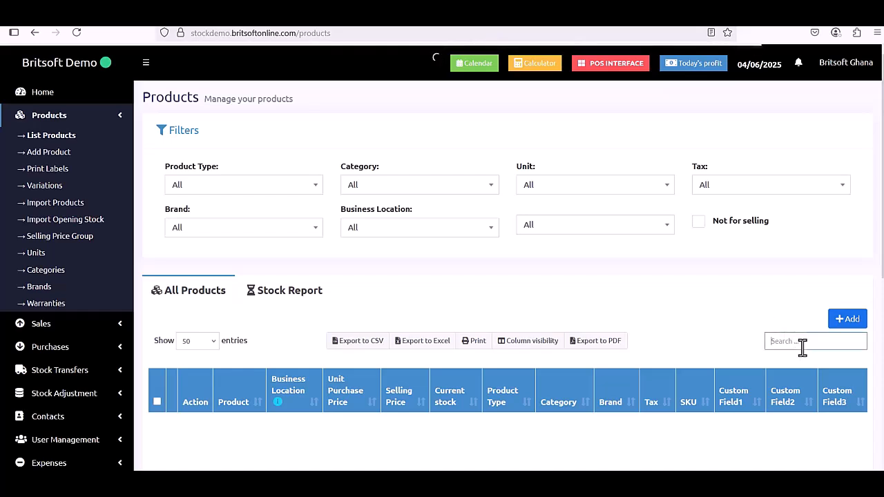
{"action": "type", "text": "bigoo"}
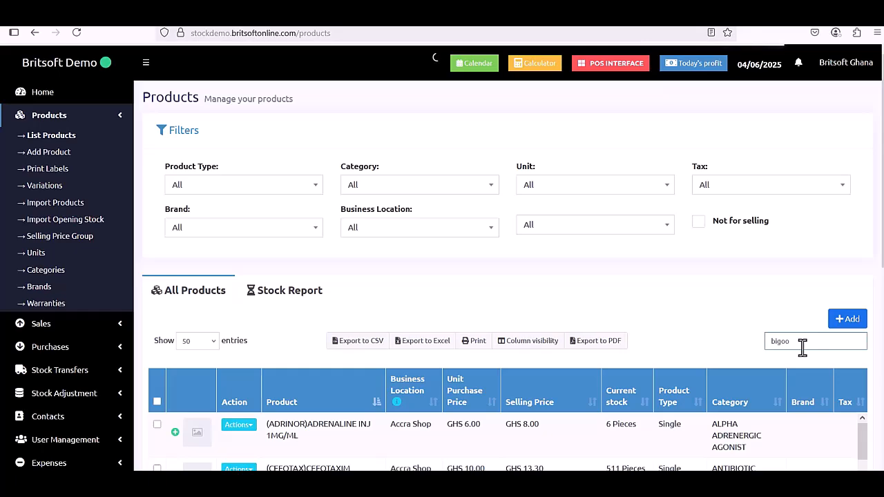
{"action": "scroll", "coordinate": [304, 352], "scroll_direction": "down", "scroll_amount": 3}
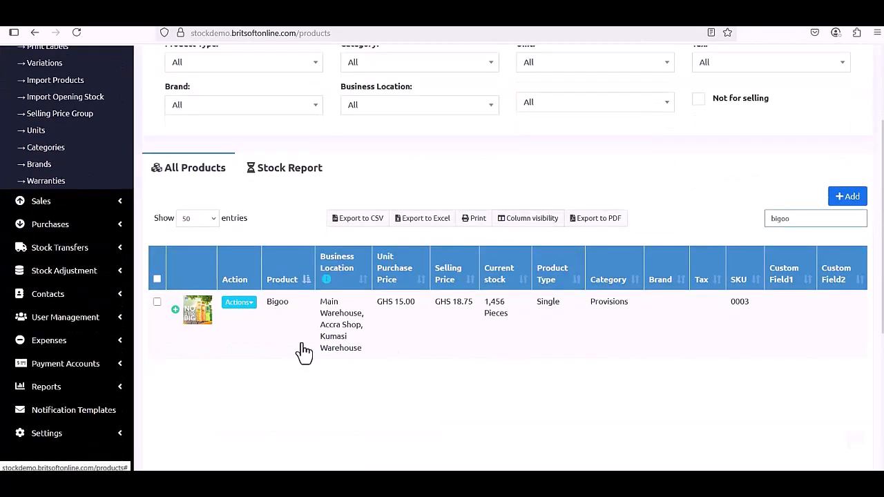
{"action": "left_click", "coordinate": [246, 305]}
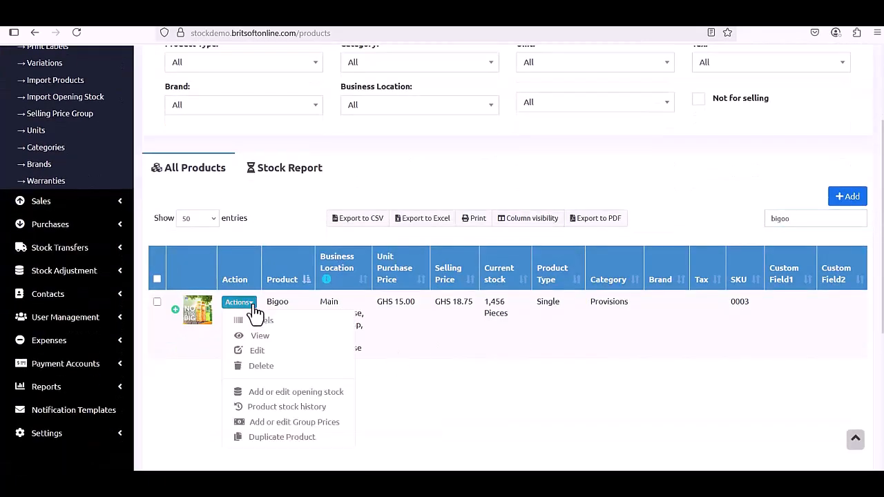
{"action": "left_click", "coordinate": [311, 410]}
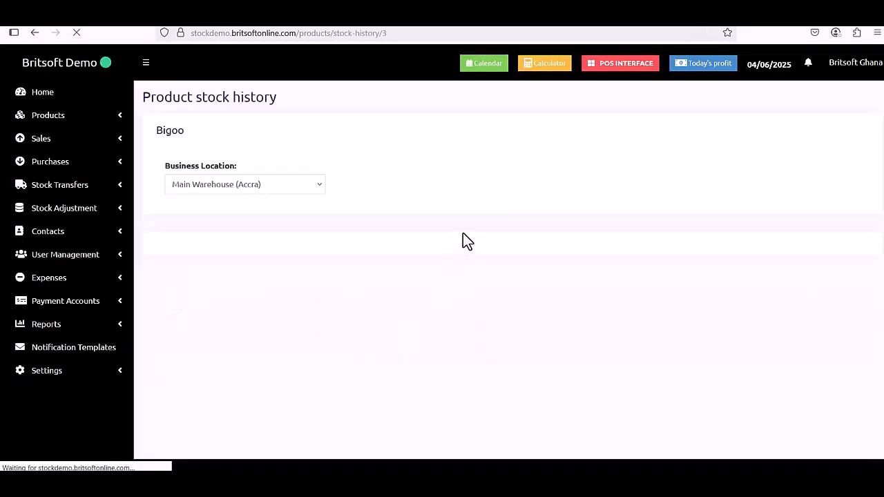
Filter the stock history to Accra Shop (BL0002) and check the -3.00 adjustment leaving 747.00.
{"action": "left_click", "coordinate": [297, 191]}
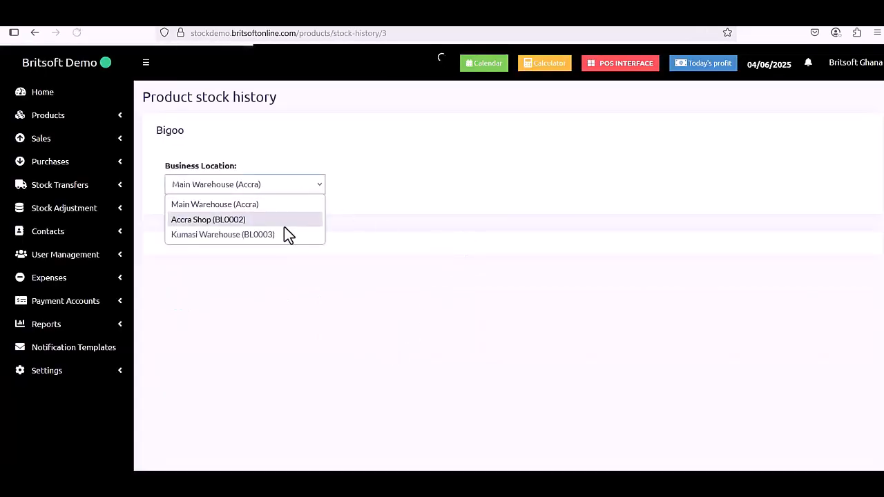
{"action": "left_click", "coordinate": [302, 190]}
{"action": "left_click", "coordinate": [297, 221]}
{"action": "left_click", "coordinate": [302, 191]}
{"action": "scroll", "coordinate": [459, 205], "scroll_direction": "down", "scroll_amount": 2}
{"action": "scroll", "coordinate": [524, 294], "scroll_direction": "down", "scroll_amount": 2}
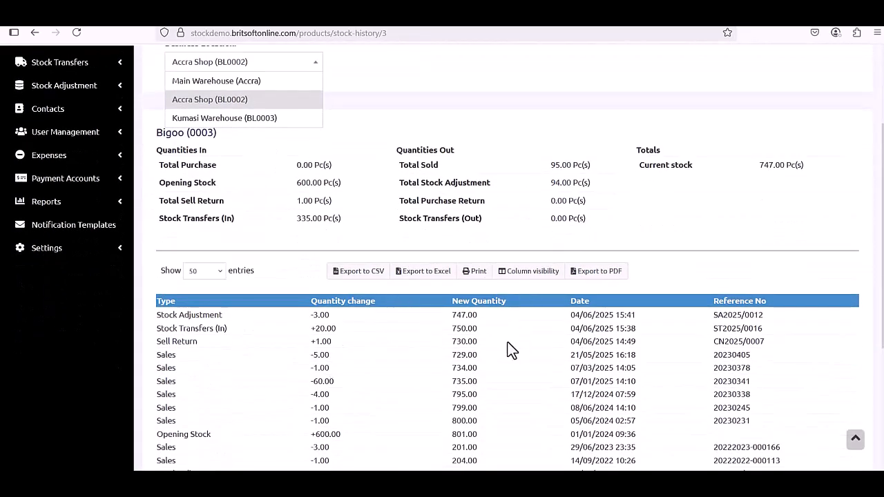
{"action": "scroll", "coordinate": [544, 338], "scroll_direction": "down", "scroll_amount": 2}
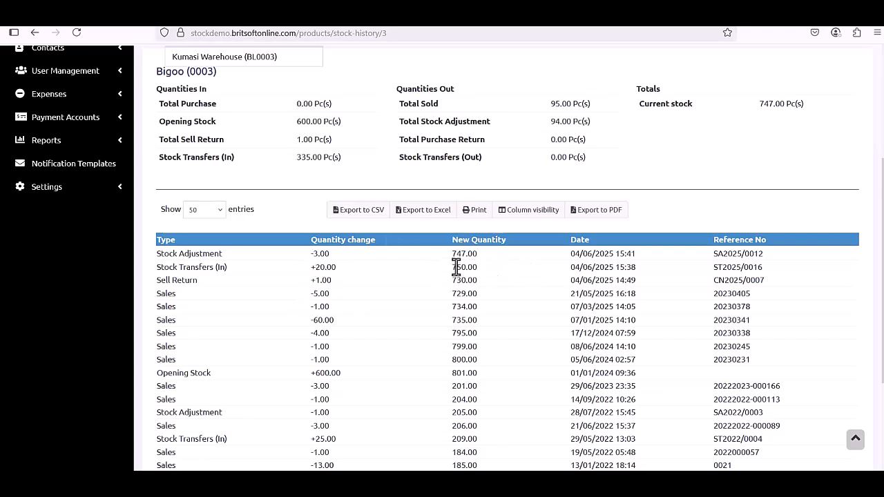
{"action": "scroll", "coordinate": [612, 297], "scroll_direction": "up", "scroll_amount": 1}
{"action": "scroll", "coordinate": [613, 297], "scroll_direction": "up", "scroll_amount": 3}
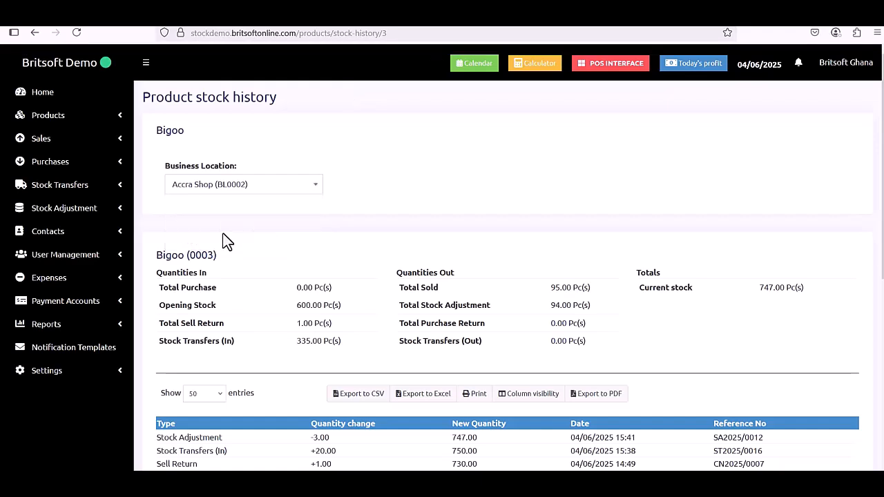
Open the Users page from the User Management section of the sidebar.
{"action": "left_click", "coordinate": [116, 257]}
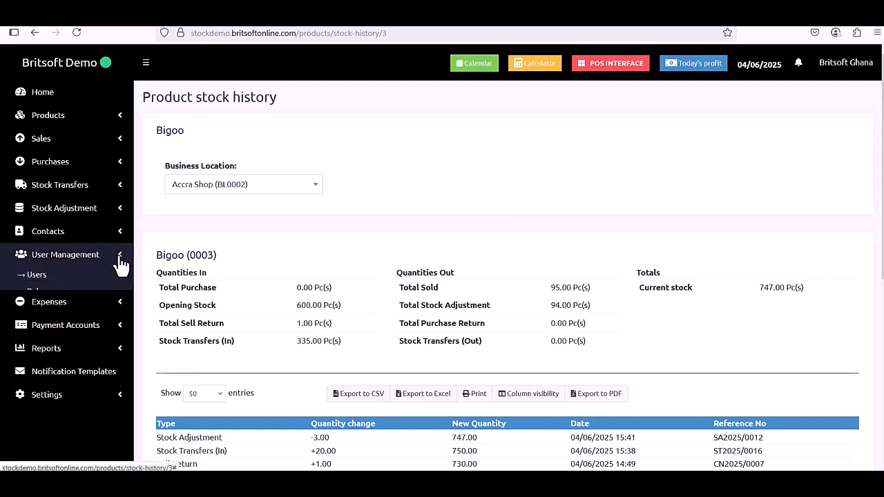
{"action": "left_click", "coordinate": [44, 274]}
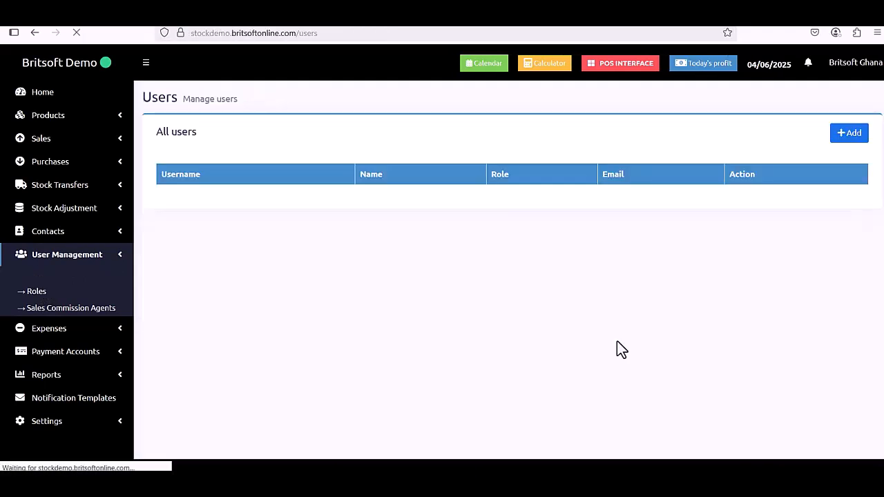
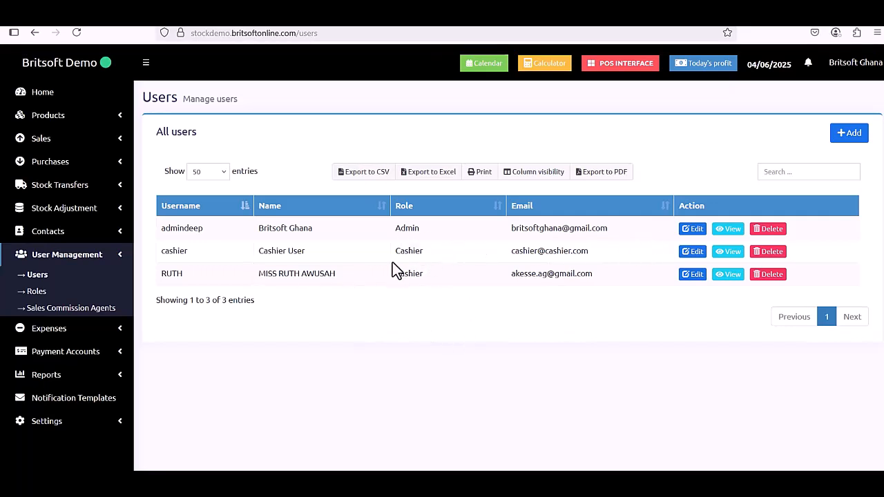
Open the admin user's account for editing and look over the form.
{"action": "left_click", "coordinate": [696, 232]}
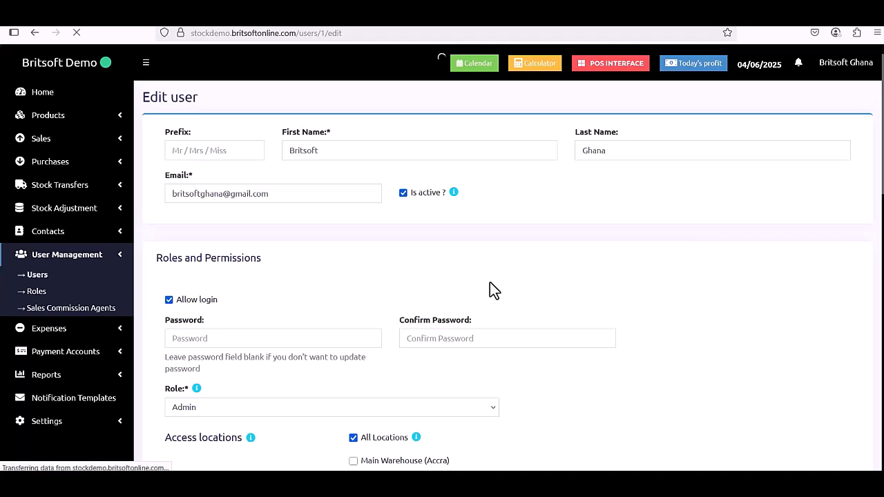
{"action": "scroll", "coordinate": [489, 282], "scroll_direction": "down", "scroll_amount": 1}
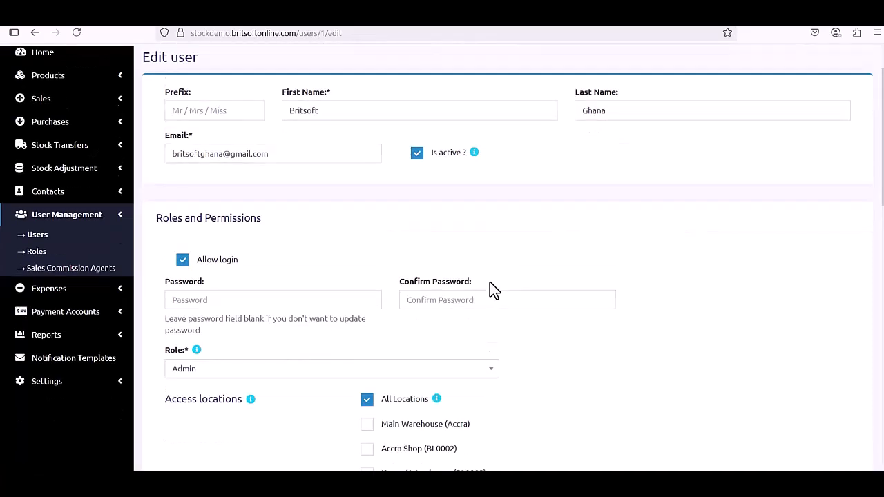
{"action": "scroll", "coordinate": [490, 281], "scroll_direction": "down", "scroll_amount": 5}
{"action": "scroll", "coordinate": [490, 291], "scroll_direction": "up", "scroll_amount": 3}
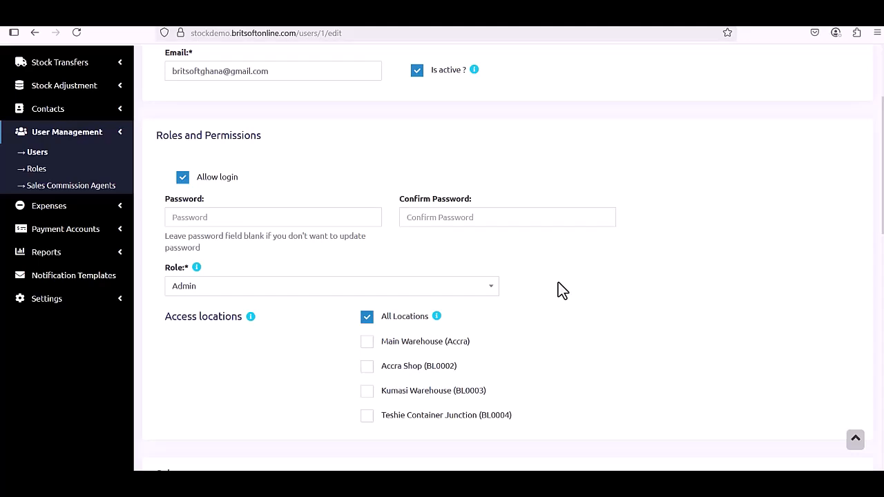
Tick Accra Shop access, briefly ticking then unticking Kumasi Warehouse and Teshie Container Junction.
{"action": "left_click", "coordinate": [367, 366]}
{"action": "left_click", "coordinate": [366, 391]}
{"action": "left_click", "coordinate": [367, 417]}
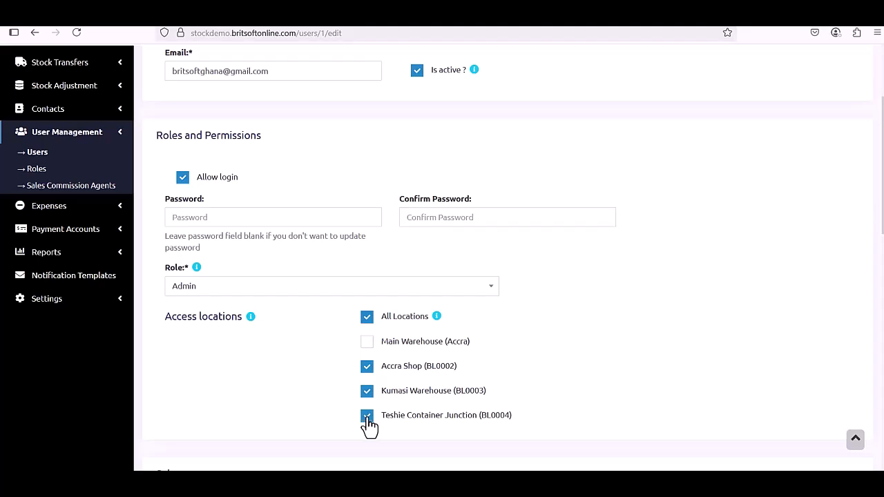
{"action": "left_click", "coordinate": [367, 416]}
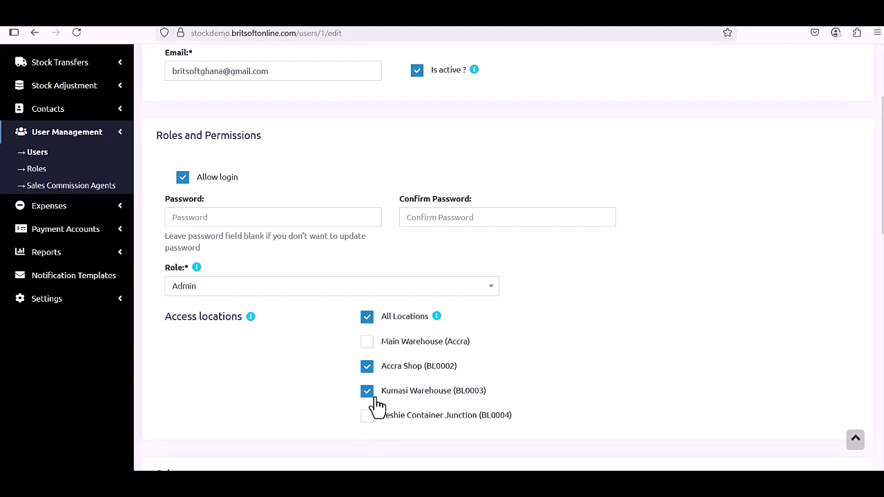
{"action": "left_click", "coordinate": [370, 389]}
Change the user's role to Cashier with Accra Shop still ticked, then head to Roles.
{"action": "left_click", "coordinate": [323, 289]}
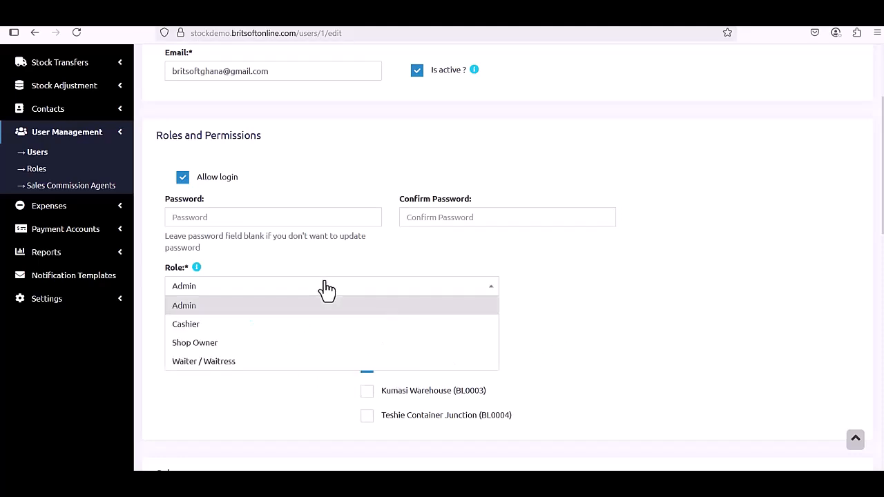
{"action": "left_click", "coordinate": [286, 327]}
{"action": "left_click", "coordinate": [367, 367]}
{"action": "left_click", "coordinate": [366, 367]}
{"action": "scroll", "coordinate": [484, 311], "scroll_direction": "up", "scroll_amount": 1}
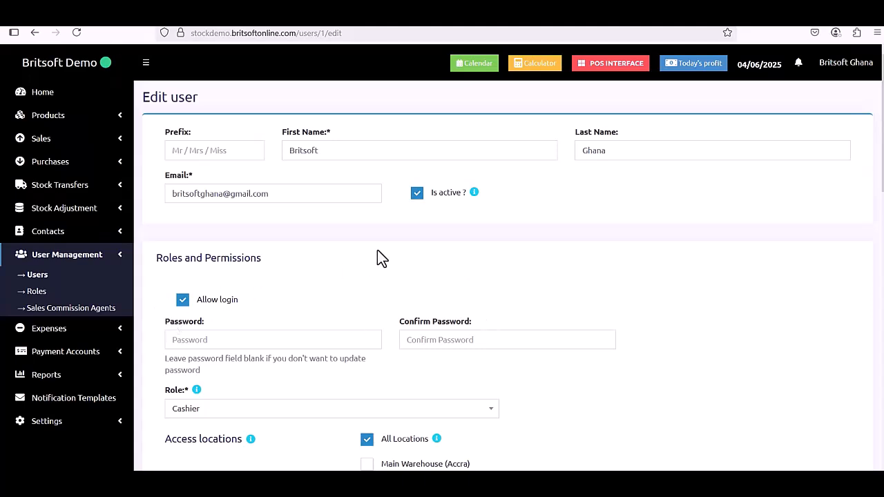
{"action": "left_click", "coordinate": [37, 292]}
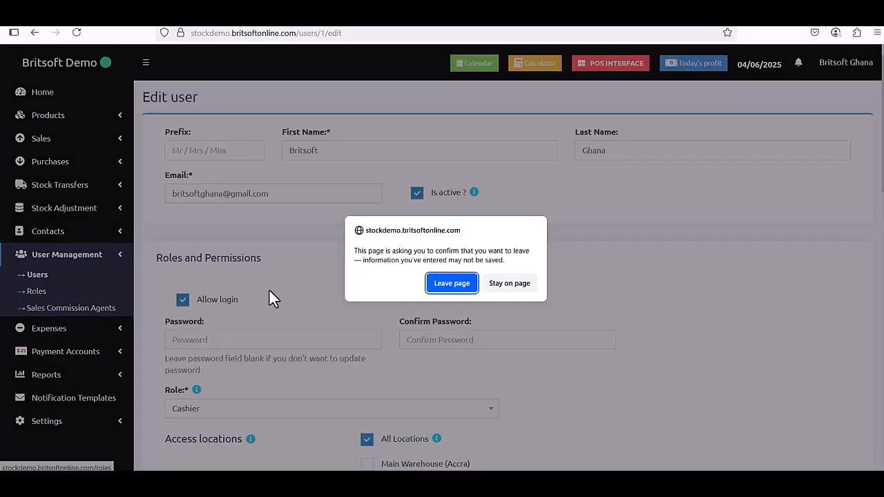
Discard the unsaved user changes and open the Cashier role's permissions.
{"action": "left_click", "coordinate": [456, 288]}
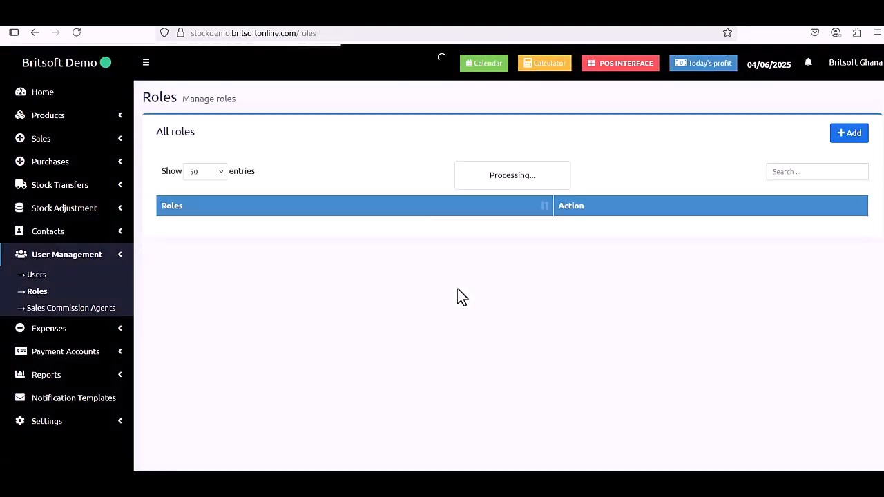
{"action": "left_click", "coordinate": [519, 252]}
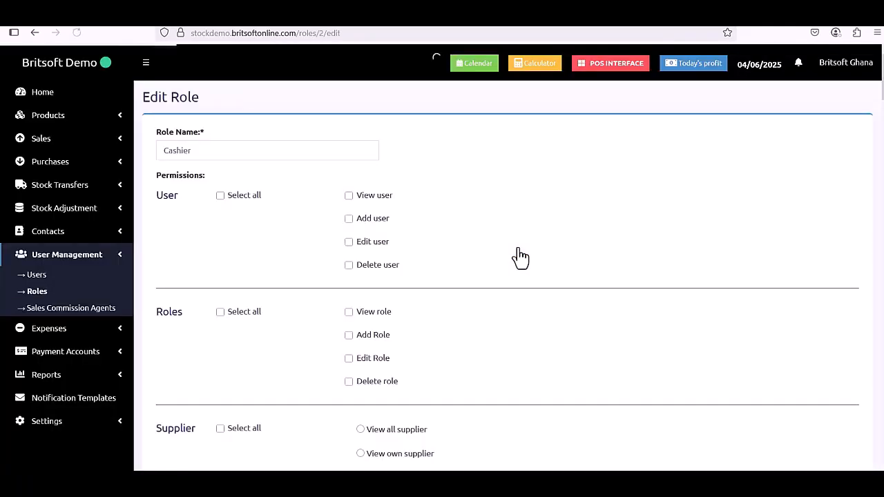
{"action": "scroll", "coordinate": [518, 249], "scroll_direction": "down", "scroll_amount": 10}
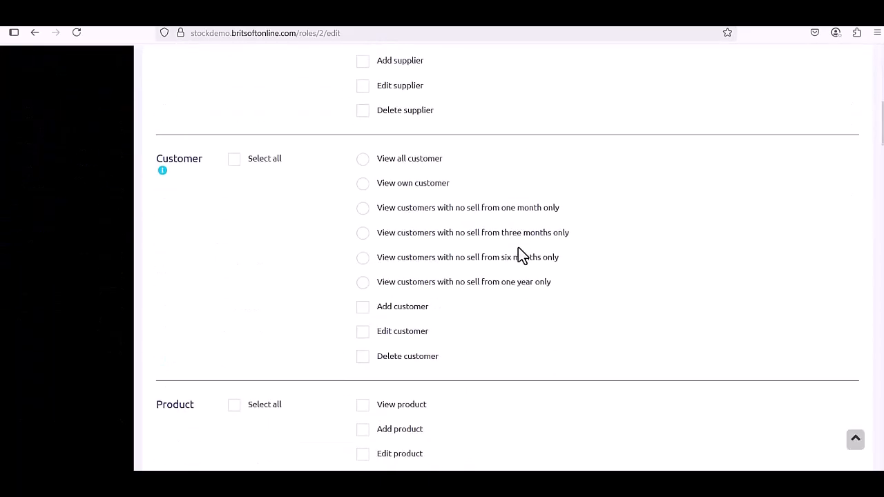
{"action": "scroll", "coordinate": [518, 250], "scroll_direction": "down", "scroll_amount": 8}
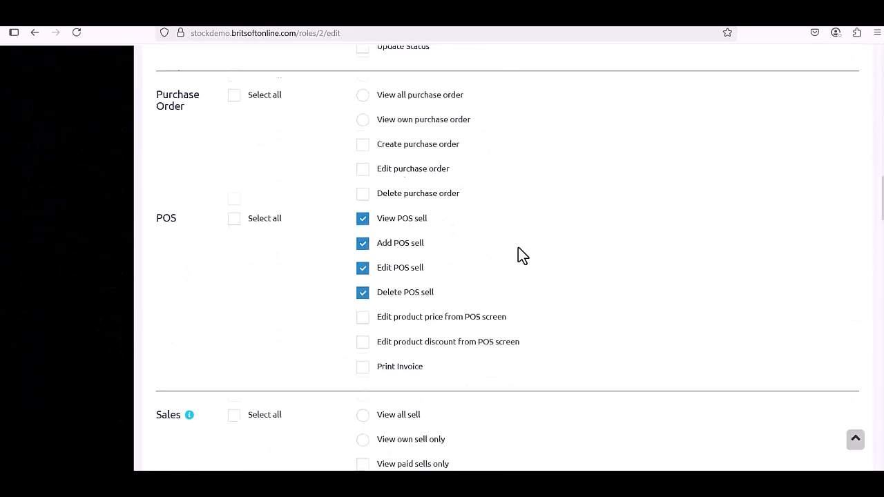
{"action": "scroll", "coordinate": [401, 261], "scroll_direction": "up", "scroll_amount": 1}
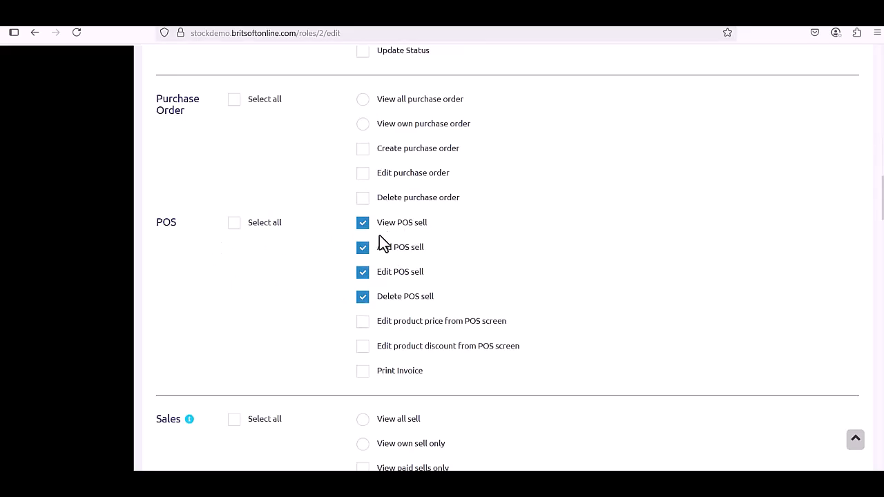
{"action": "scroll", "coordinate": [380, 239], "scroll_direction": "down", "scroll_amount": 7}
{"action": "scroll", "coordinate": [382, 242], "scroll_direction": "down", "scroll_amount": 12}
{"action": "scroll", "coordinate": [382, 243], "scroll_direction": "up", "scroll_amount": 4}
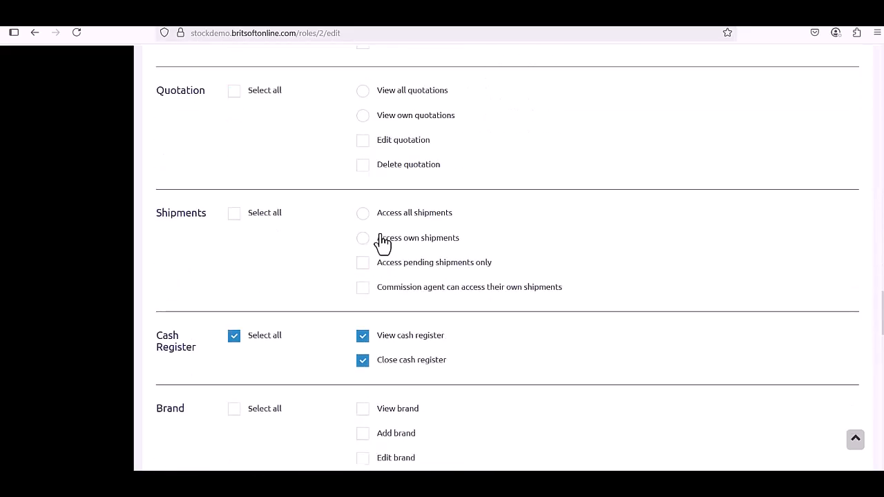
Scroll through the rest of Cashier's permissions and return to the roles list.
{"action": "scroll", "coordinate": [385, 375], "scroll_direction": "down", "scroll_amount": 15}
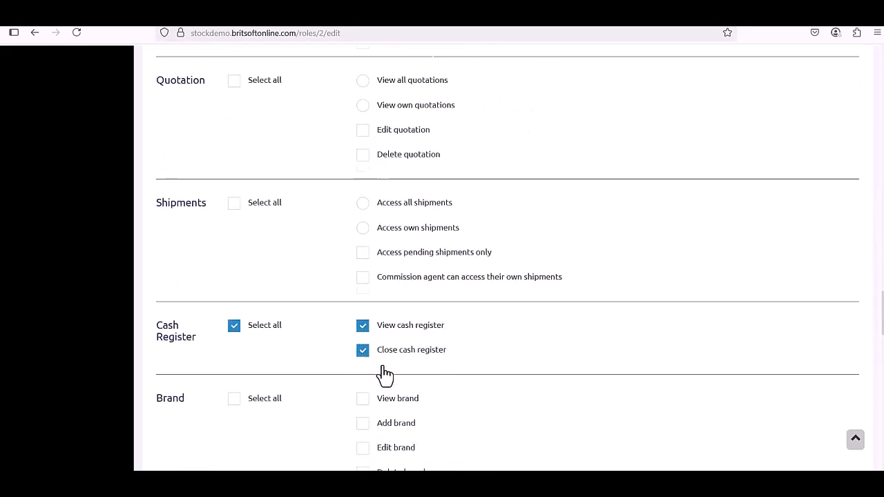
{"action": "scroll", "coordinate": [383, 369], "scroll_direction": "down", "scroll_amount": 1}
{"action": "scroll", "coordinate": [383, 370], "scroll_direction": "up", "scroll_amount": 20}
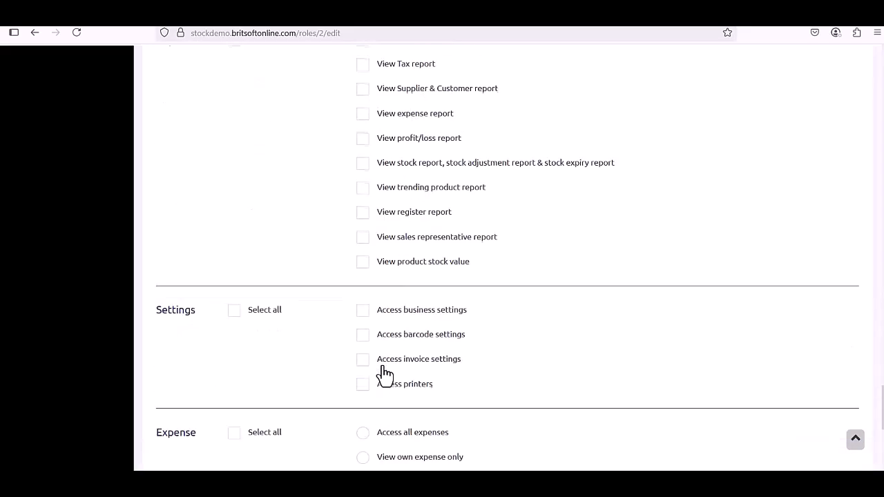
{"action": "scroll", "coordinate": [383, 370], "scroll_direction": "up", "scroll_amount": 10}
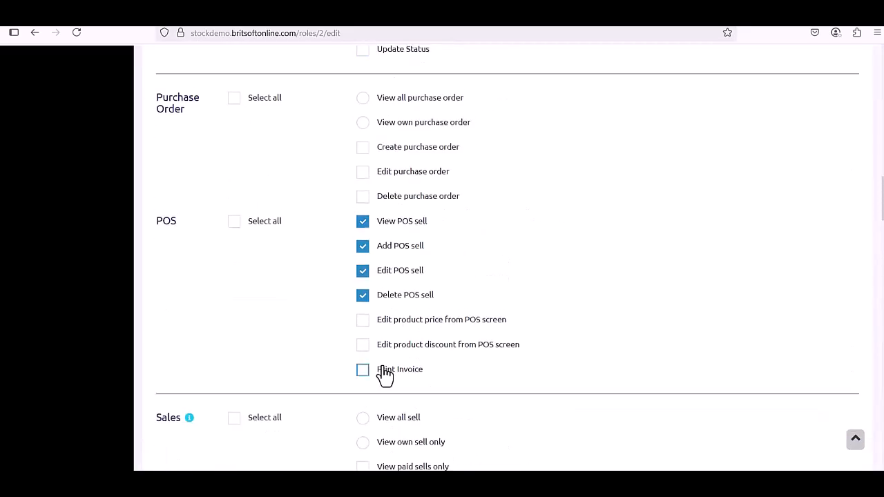
{"action": "scroll", "coordinate": [385, 375], "scroll_direction": "up", "scroll_amount": 4}
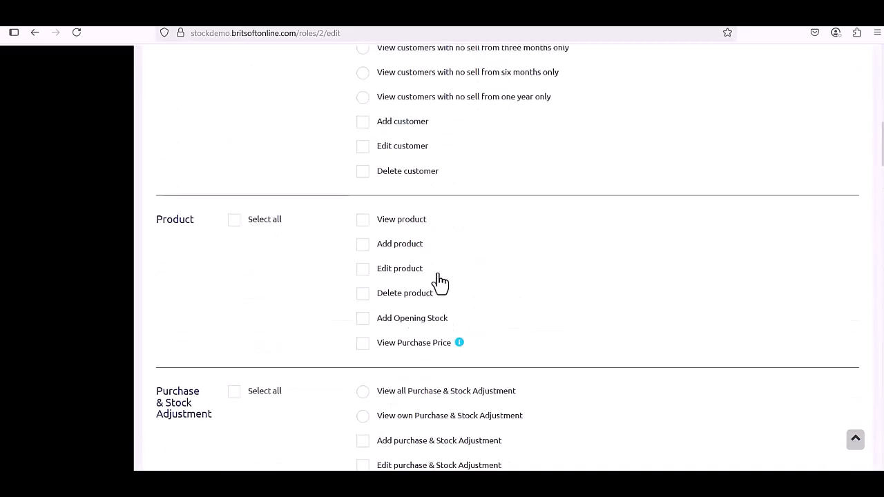
{"action": "scroll", "coordinate": [438, 282], "scroll_direction": "up", "scroll_amount": 7}
{"action": "scroll", "coordinate": [438, 273], "scroll_direction": "up", "scroll_amount": 3}
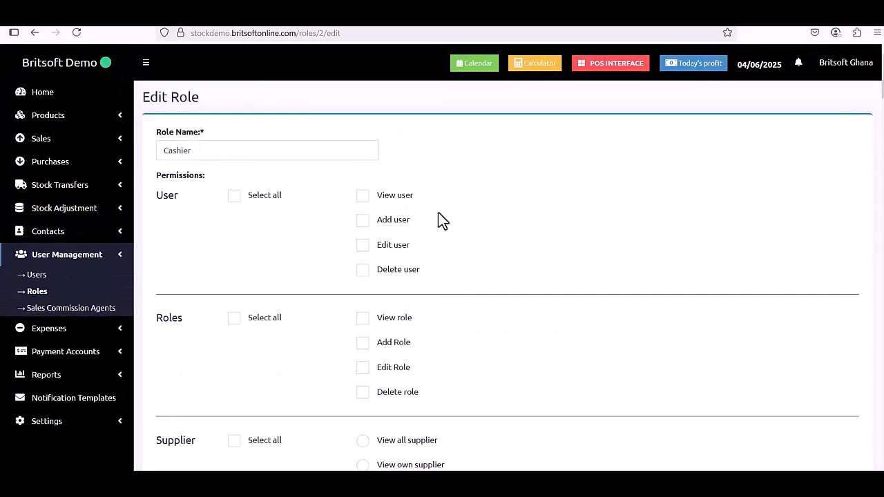
{"action": "left_click", "coordinate": [36, 274]}
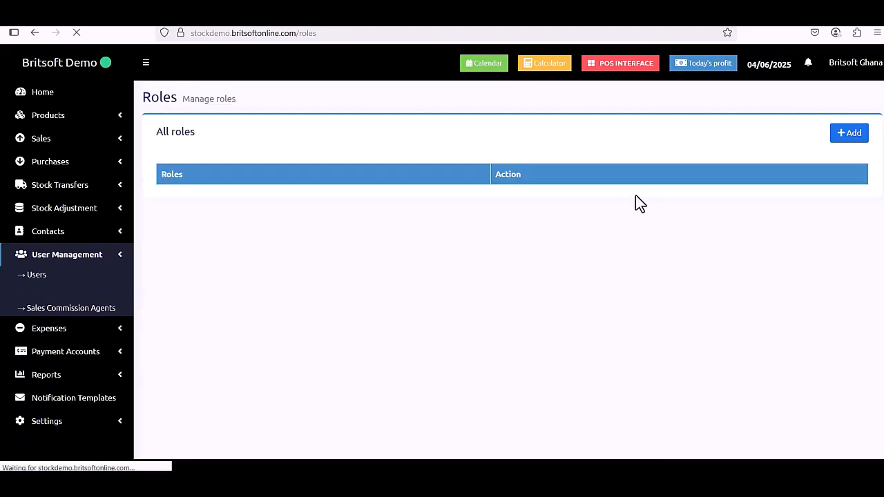
Start a new role named 'Shop Manager'.
{"action": "left_click", "coordinate": [857, 138]}
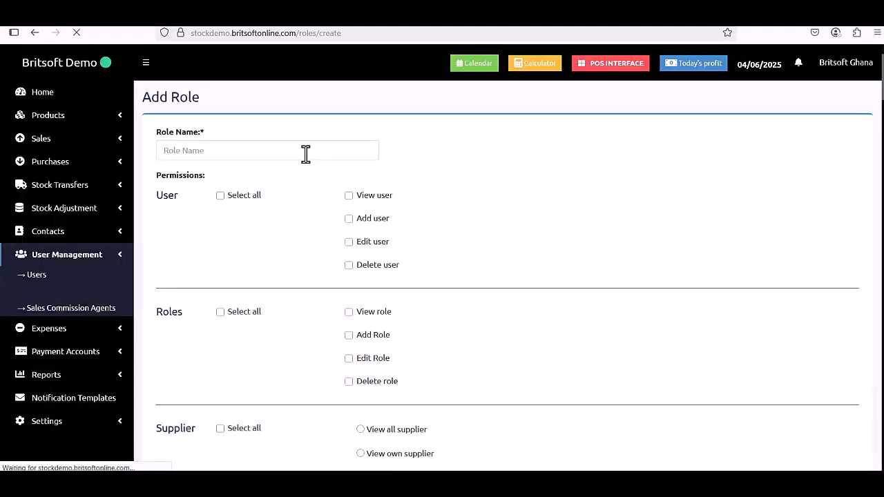
{"action": "left_click", "coordinate": [306, 153]}
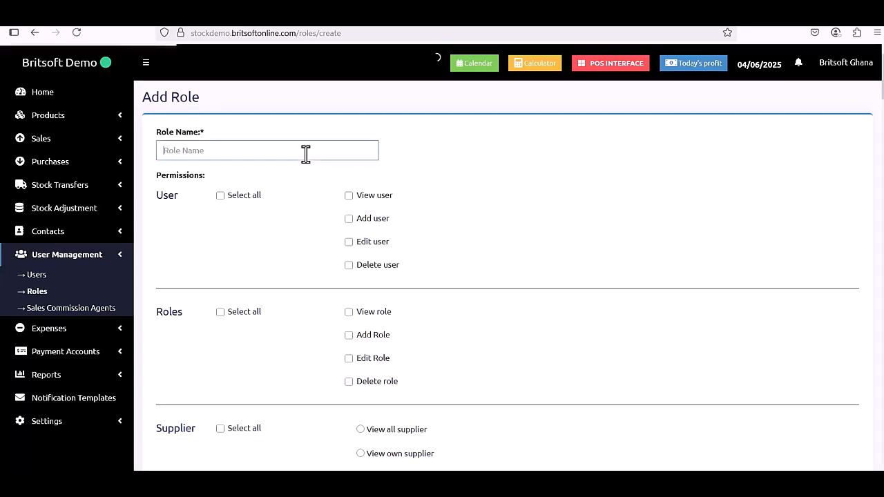
{"action": "type", "text": "Shop Manager"}
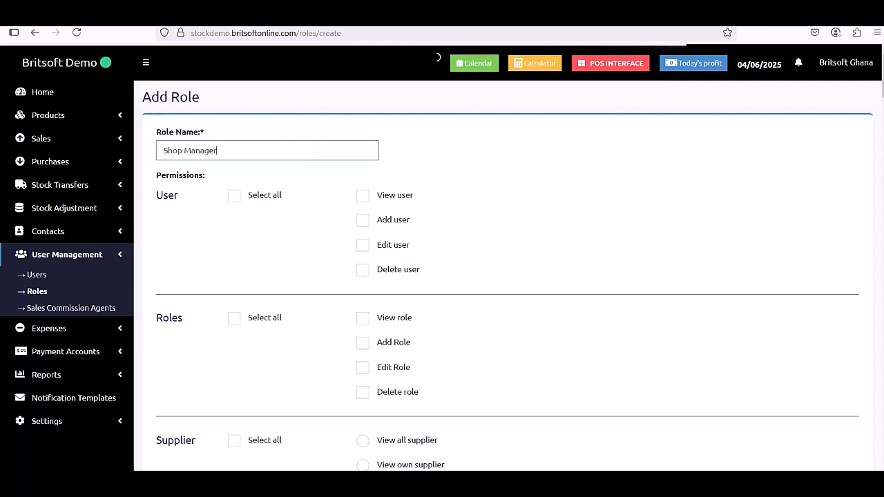
{"action": "scroll", "coordinate": [389, 304], "scroll_direction": "down", "scroll_amount": 5}
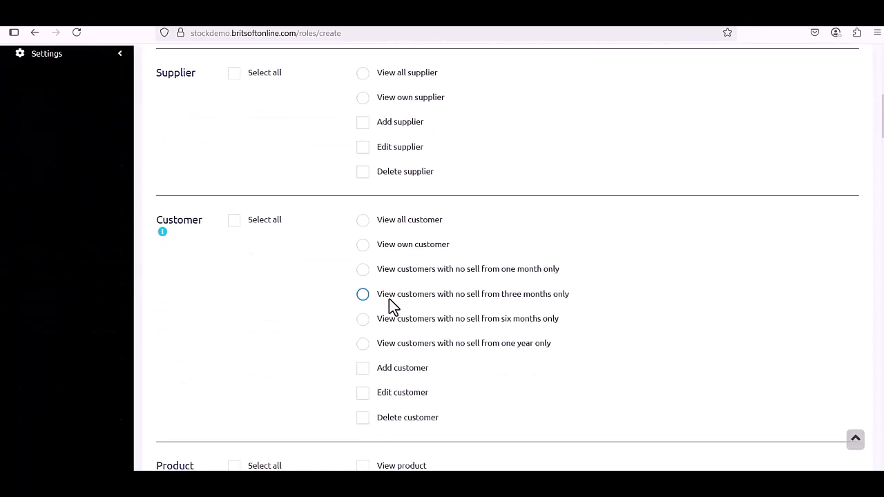
Grant Shop Manager view all customers, view products, add opening stock and edit products.
{"action": "left_click", "coordinate": [360, 225]}
{"action": "scroll", "coordinate": [365, 239], "scroll_direction": "down", "scroll_amount": 3}
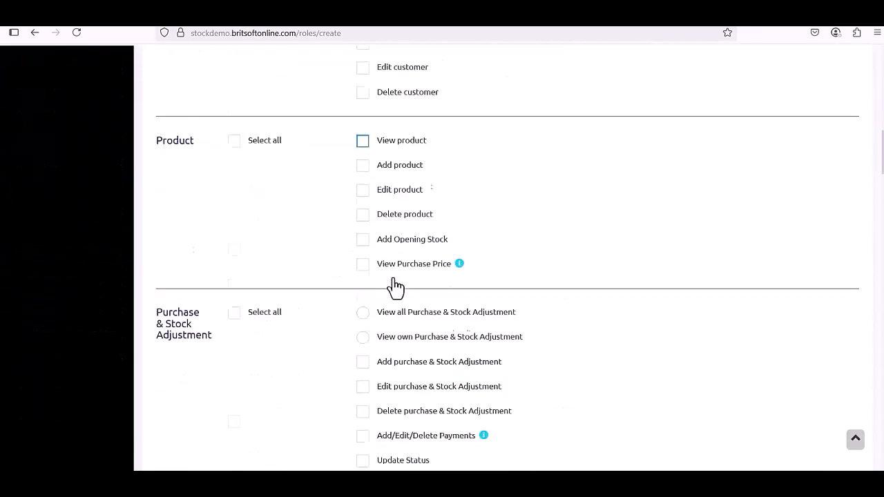
{"action": "left_click", "coordinate": [365, 222]}
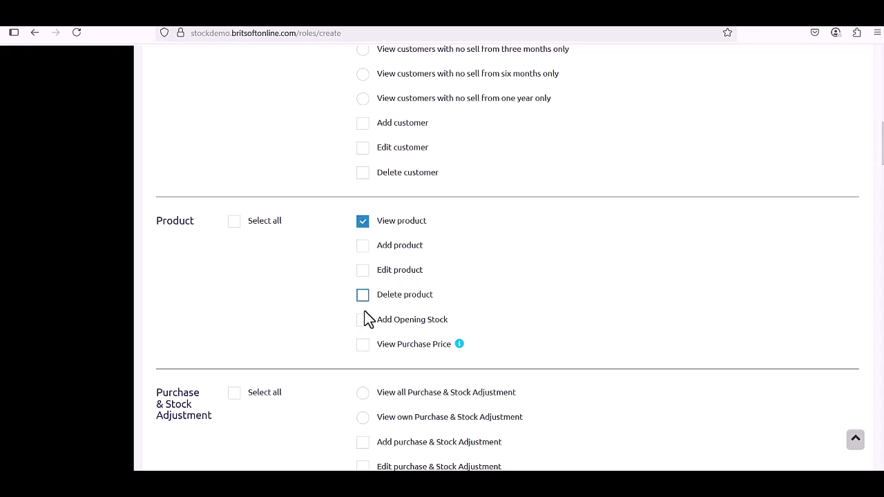
{"action": "left_click", "coordinate": [363, 320]}
{"action": "left_click", "coordinate": [364, 272]}
Save the Shop Manager role and go to the Users list.
{"action": "scroll", "coordinate": [364, 276], "scroll_direction": "down", "scroll_amount": 6}
{"action": "scroll", "coordinate": [385, 278], "scroll_direction": "down", "scroll_amount": 15}
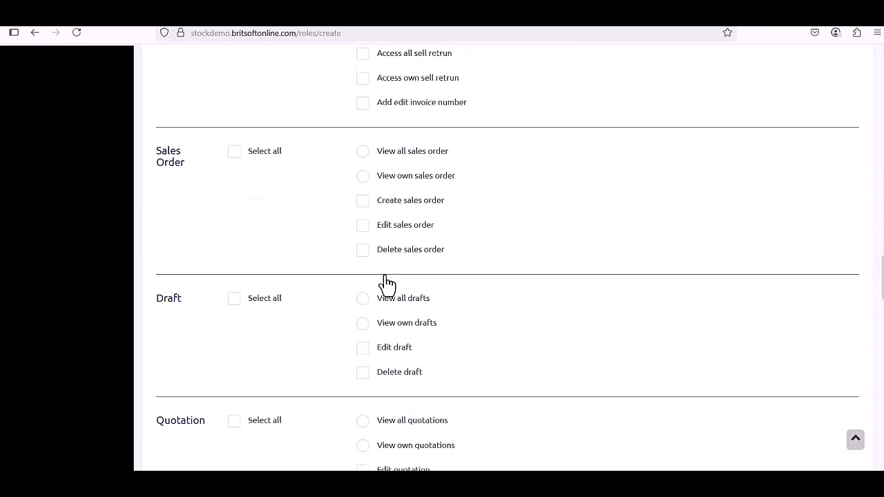
{"action": "scroll", "coordinate": [652, 357], "scroll_direction": "down", "scroll_amount": 10}
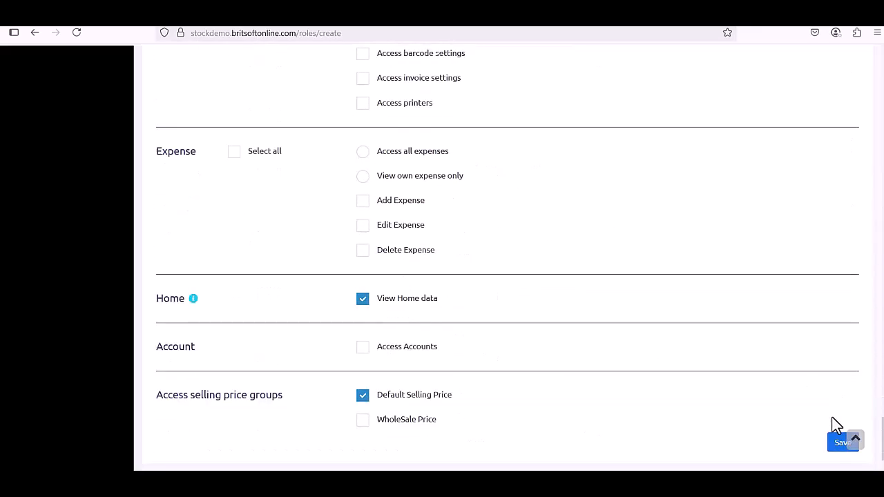
{"action": "left_click", "coordinate": [839, 418]}
{"action": "scroll", "coordinate": [617, 377], "scroll_direction": "up", "scroll_amount": 12}
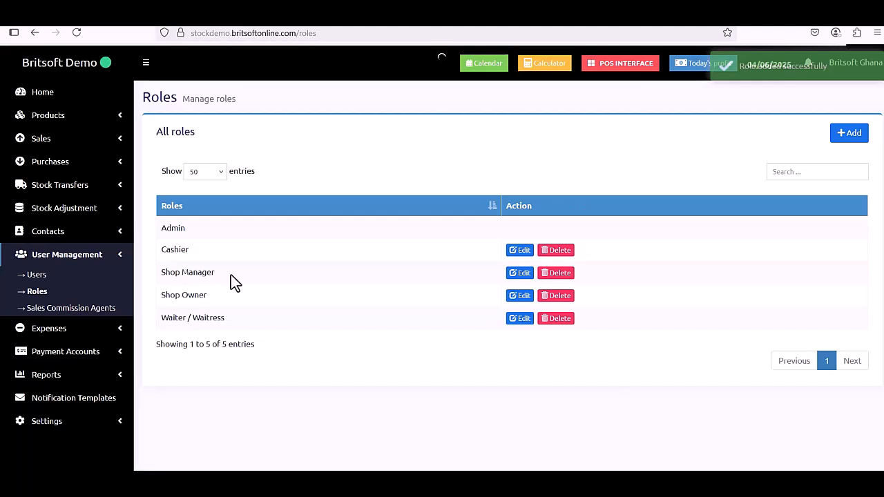
{"action": "left_click", "coordinate": [37, 275]}
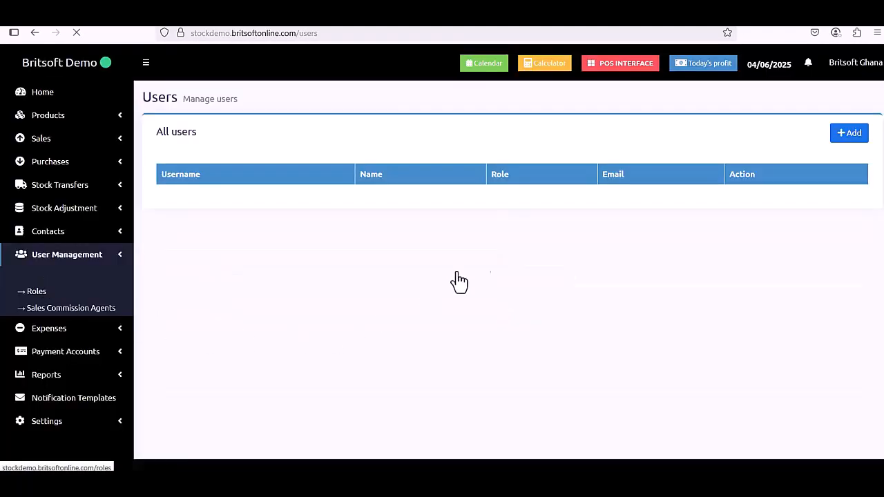
Start a new user with the Shop Manager role.
{"action": "left_click", "coordinate": [851, 138]}
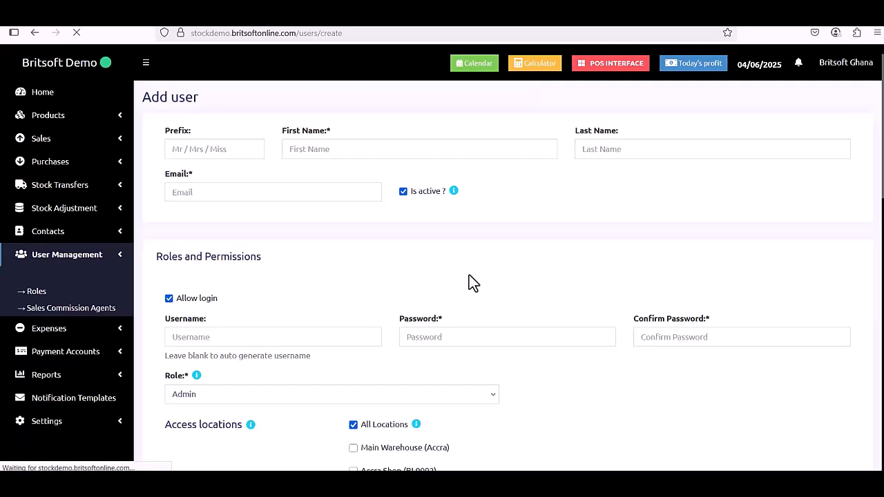
{"action": "scroll", "coordinate": [281, 339], "scroll_direction": "down", "scroll_amount": 1}
{"action": "left_click", "coordinate": [279, 345]}
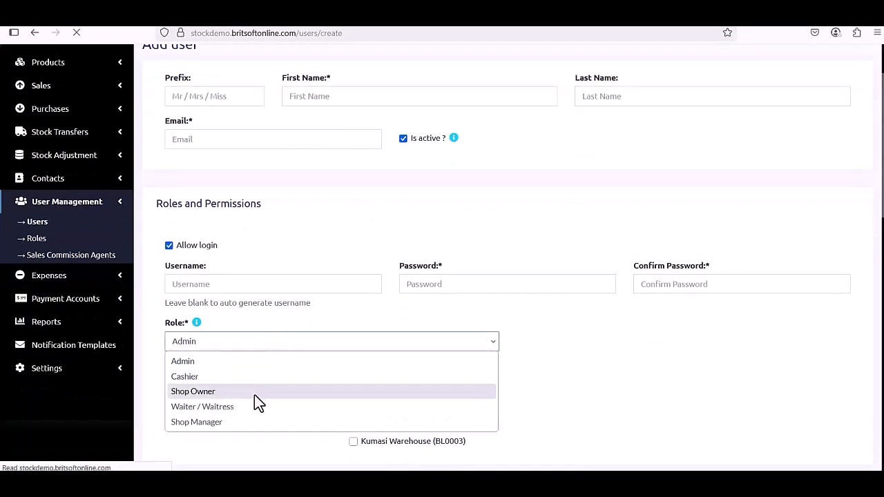
{"action": "left_click", "coordinate": [225, 422]}
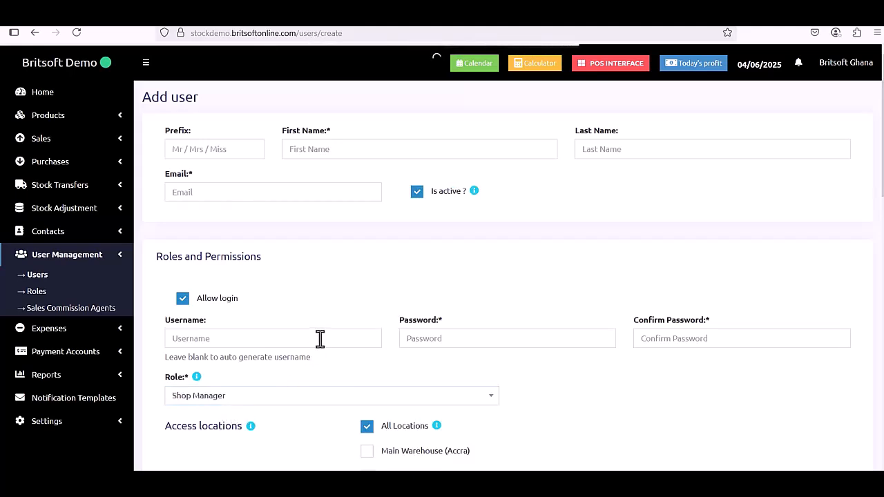
Enter the user's first and last name and pick the suggested e-mail address.
{"action": "left_click", "coordinate": [353, 145]}
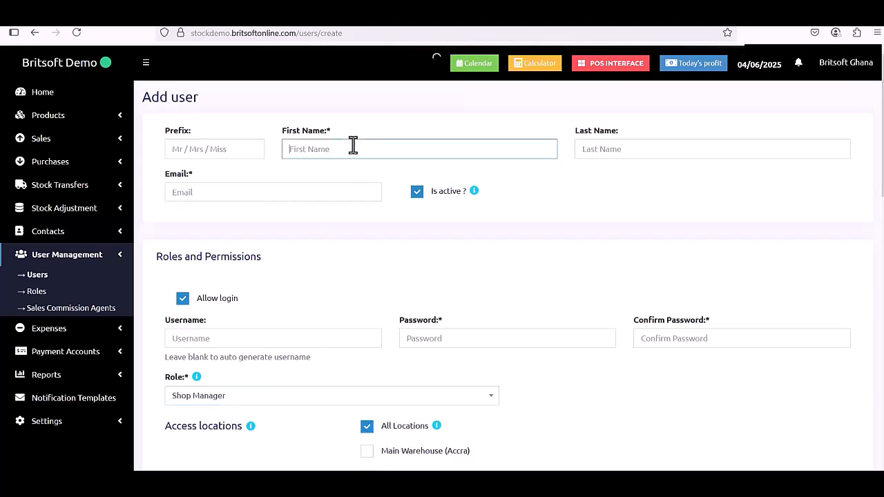
{"action": "type", "text": "Emmanuel"}
{"action": "key", "text": "Tab"}
{"action": "type", "text": "B"}
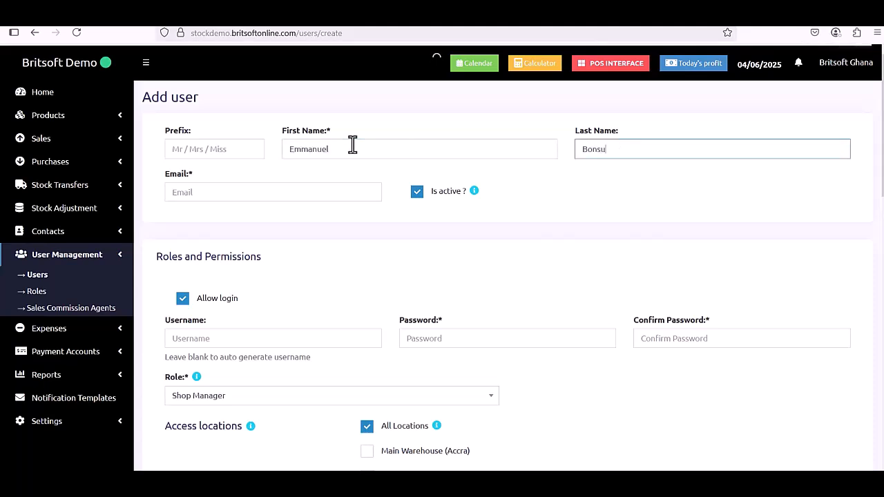
{"action": "left_click", "coordinate": [269, 193]}
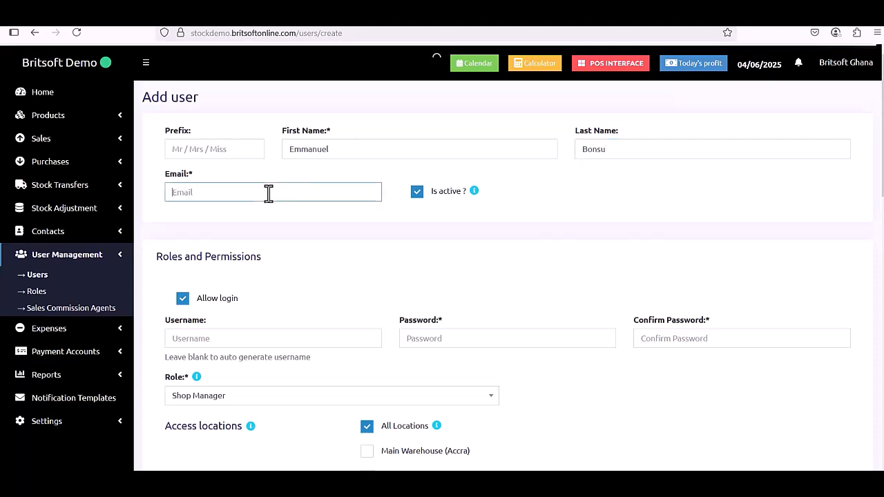
{"action": "left_click", "coordinate": [267, 204]}
{"action": "scroll", "coordinate": [454, 228], "scroll_direction": "down", "scroll_amount": 2}
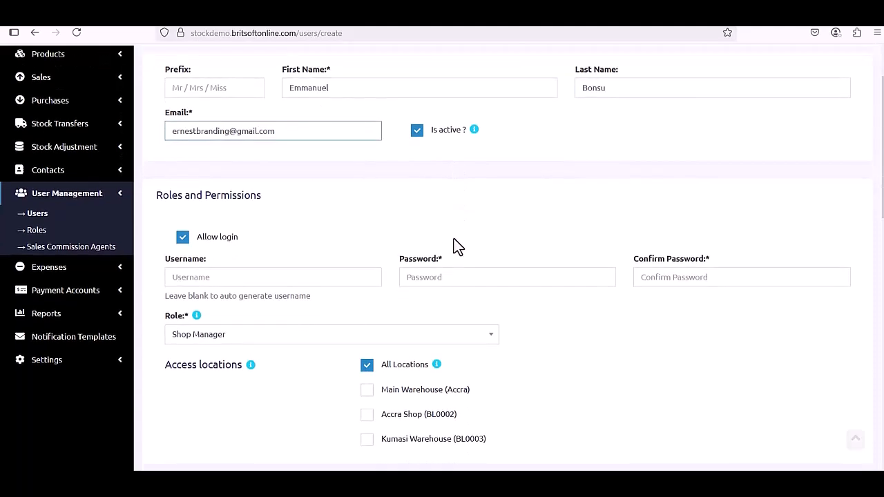
Enter a username, then the password and its confirmation.
{"action": "left_click", "coordinate": [337, 277]}
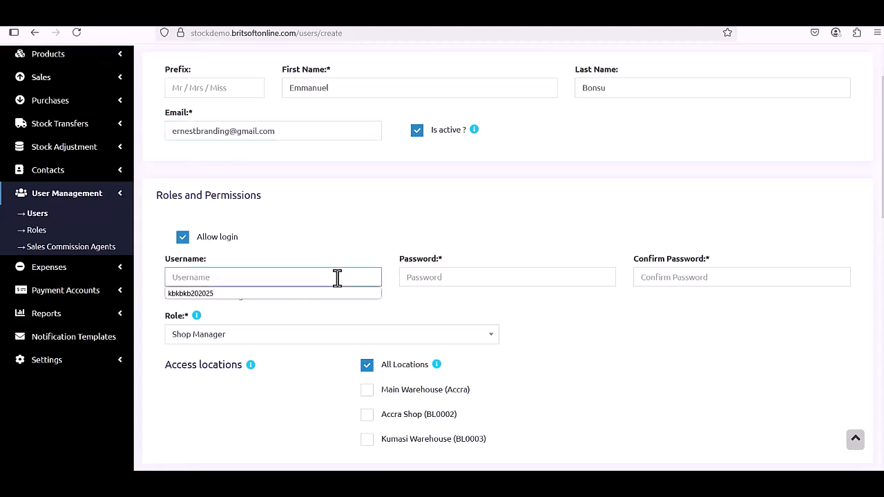
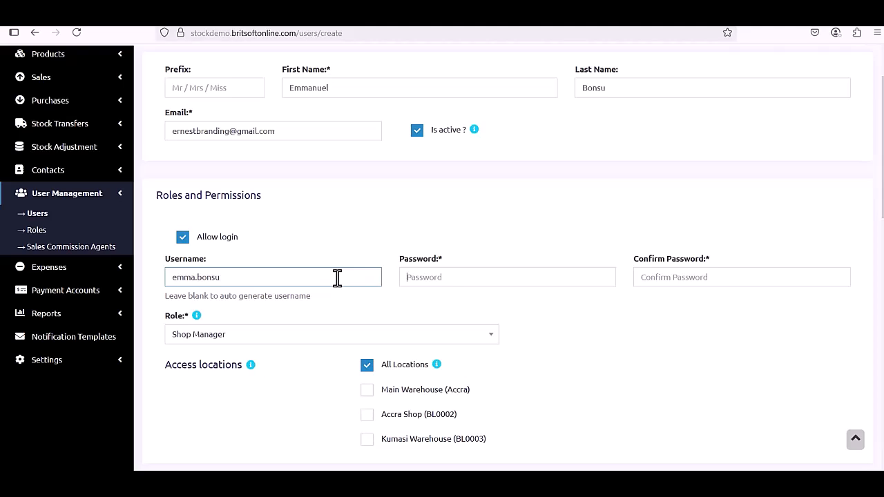
{"action": "key", "text": "Tab"}
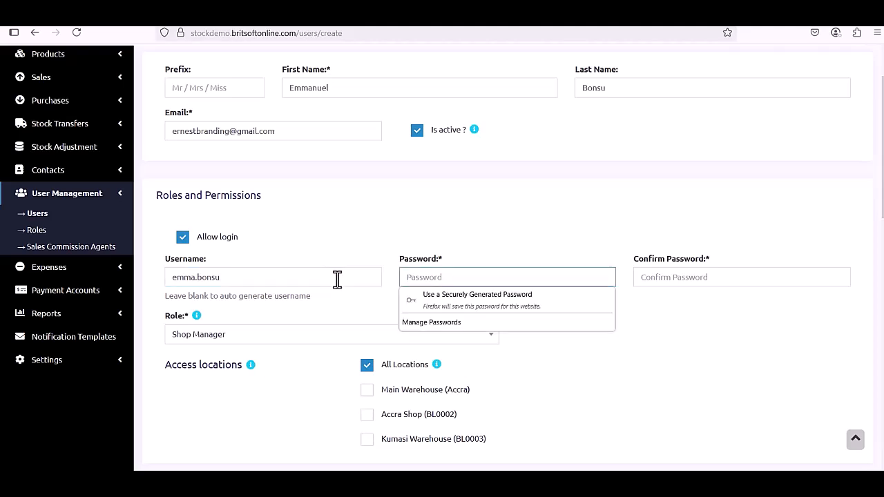
{"action": "type", "text": "1"}
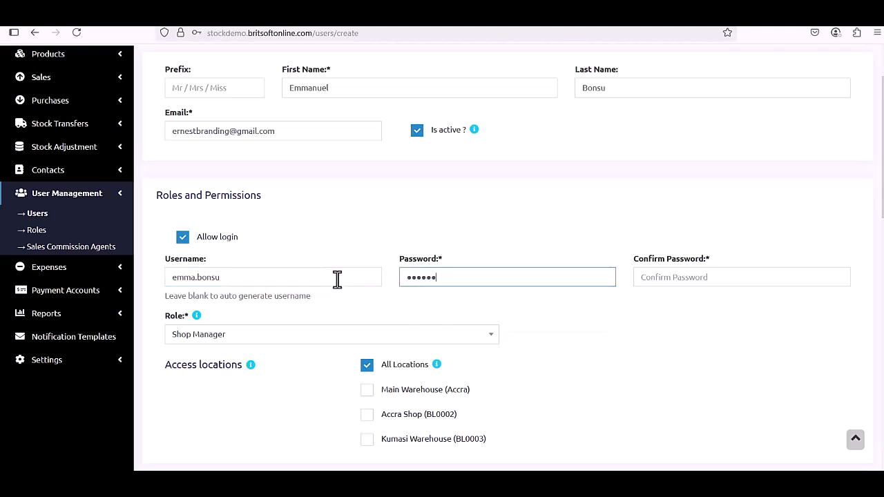
{"action": "key", "text": "Tab"}
{"action": "type", "text": "12"}
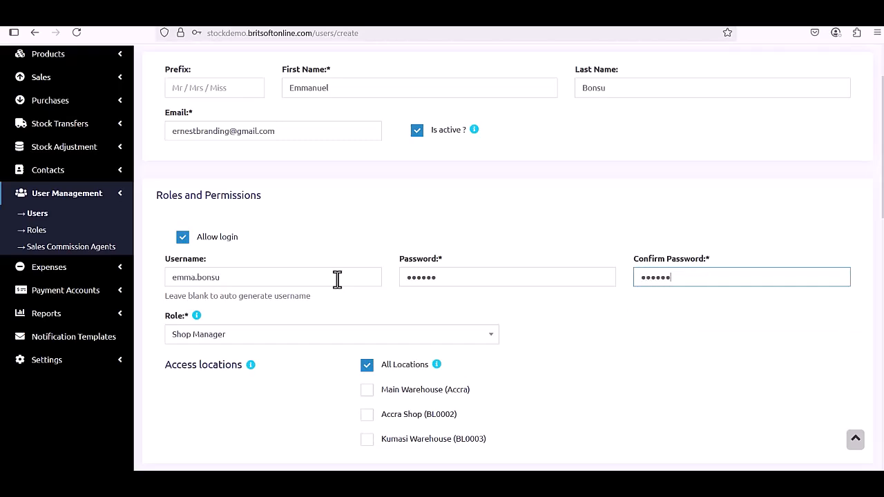
Untick All Locations so access is limited to Accra Shop, and save the user.
{"action": "scroll", "coordinate": [337, 279], "scroll_direction": "down", "scroll_amount": 3}
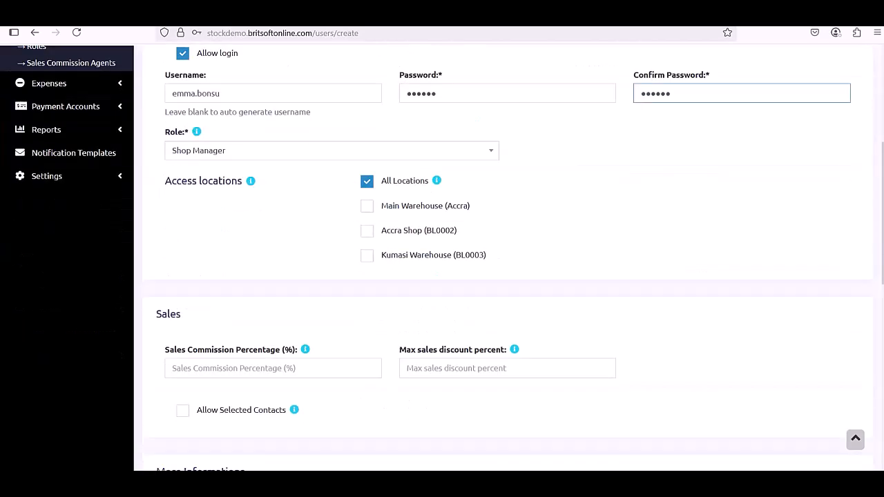
{"action": "left_click", "coordinate": [366, 183]}
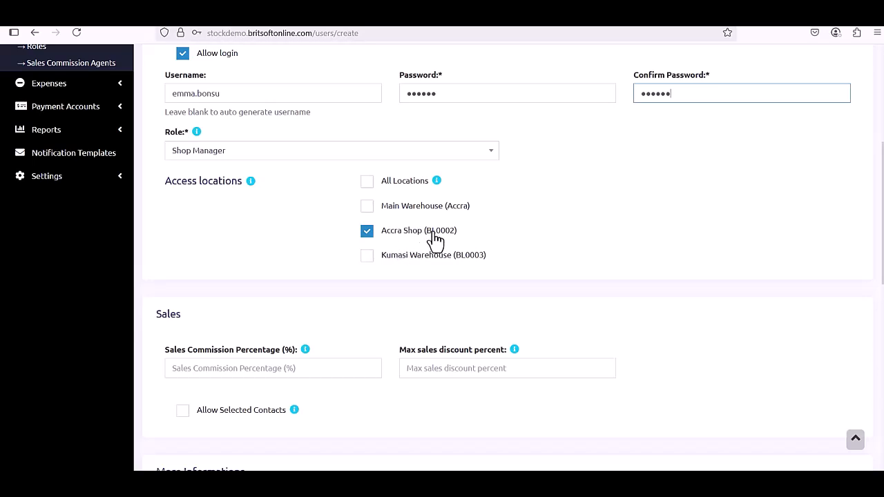
{"action": "scroll", "coordinate": [505, 273], "scroll_direction": "down", "scroll_amount": 4}
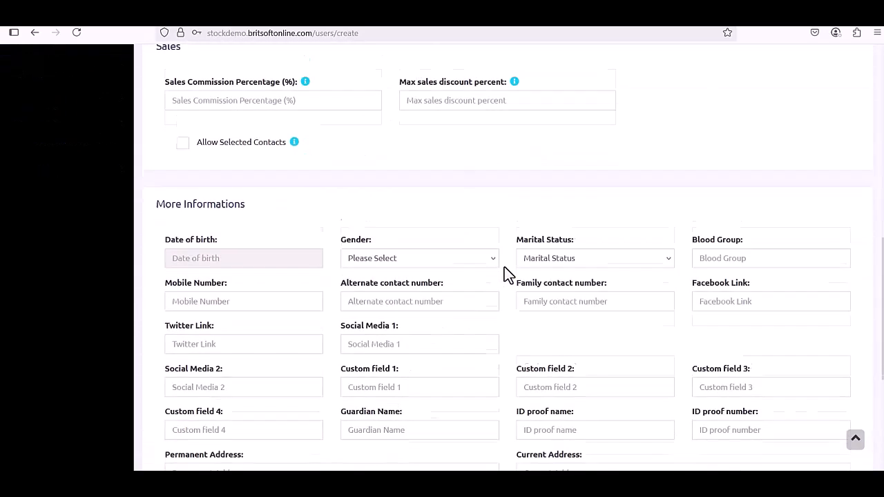
{"action": "scroll", "coordinate": [504, 272], "scroll_direction": "down", "scroll_amount": 2}
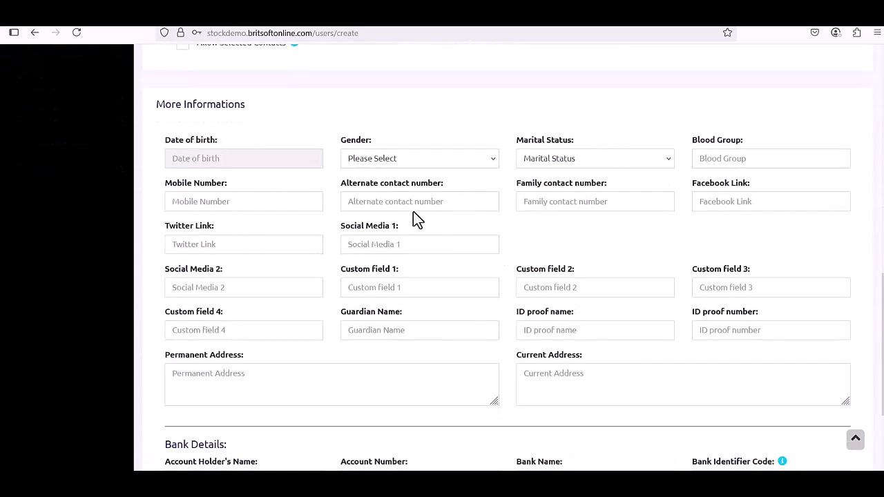
{"action": "scroll", "coordinate": [518, 275], "scroll_direction": "down", "scroll_amount": 2}
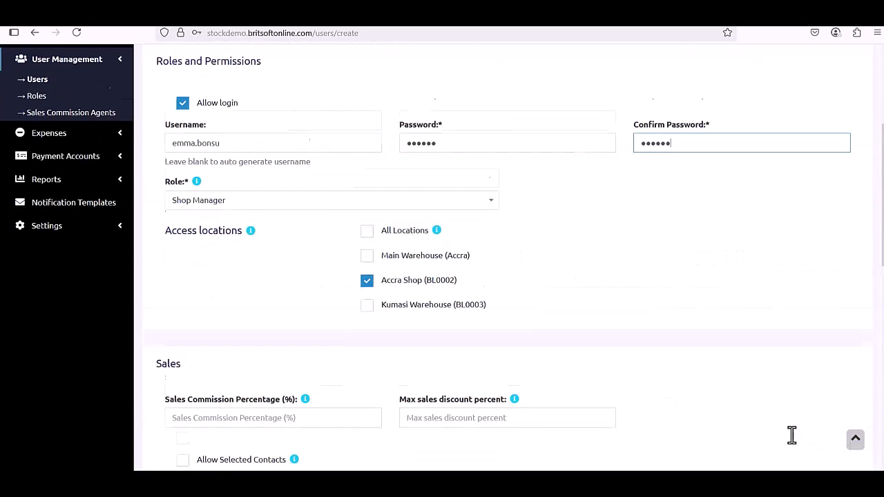
{"action": "scroll", "coordinate": [849, 454], "scroll_direction": "down", "scroll_amount": 10}
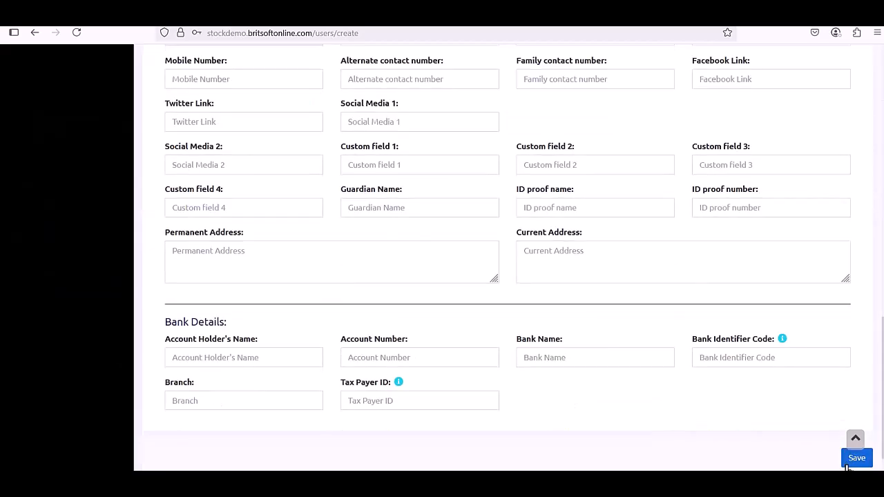
{"action": "left_click", "coordinate": [849, 458]}
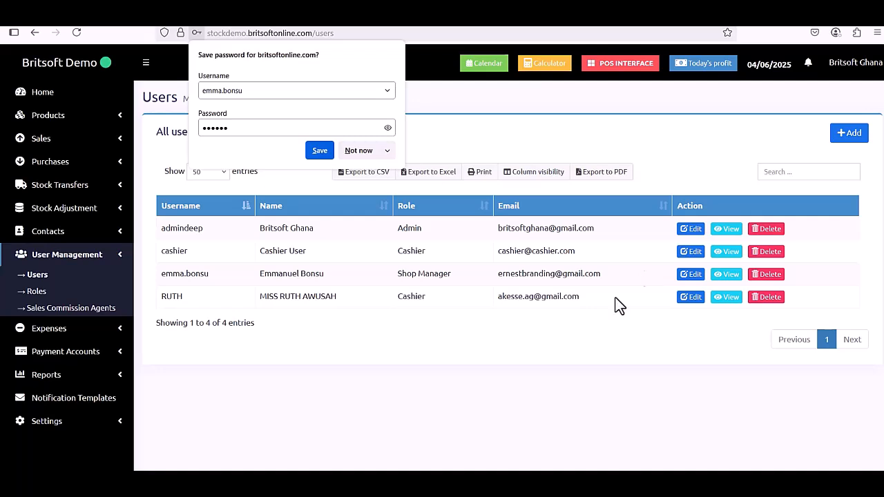
View the sales commission agents list and expand the Contacts section.
{"action": "left_click", "coordinate": [111, 316]}
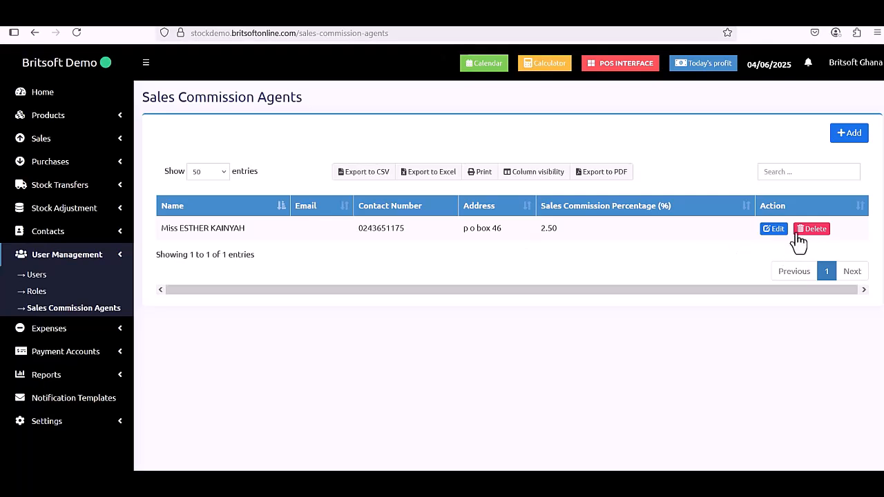
{"action": "left_click", "coordinate": [105, 242]}
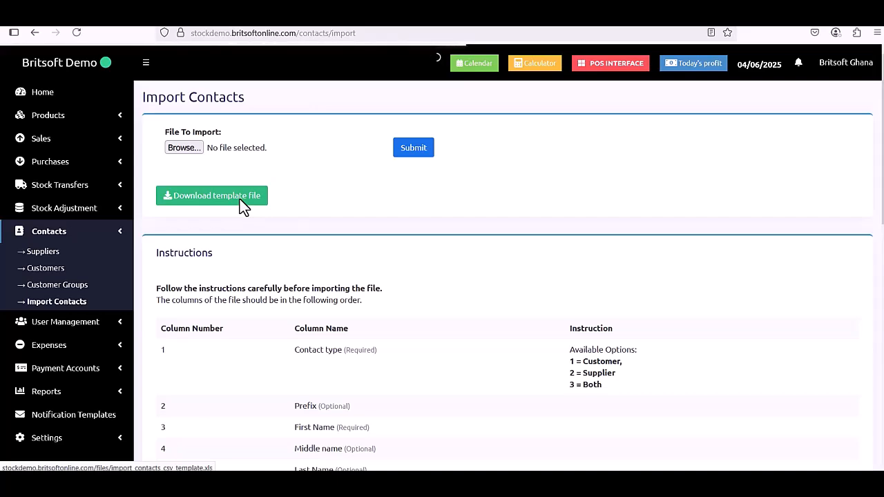
Download the contact import template file.
{"action": "left_click", "coordinate": [240, 199]}
{"action": "scroll", "coordinate": [310, 336], "scroll_direction": "down", "scroll_amount": 2}
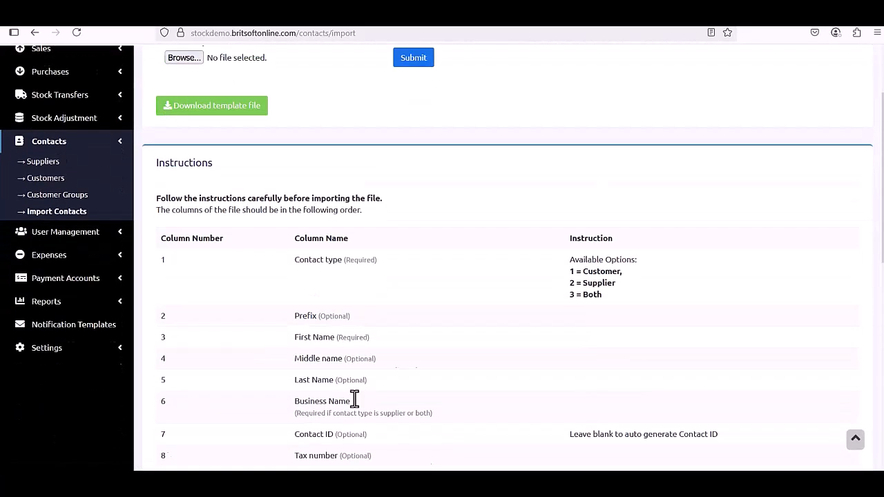
{"action": "scroll", "coordinate": [355, 399], "scroll_direction": "down", "scroll_amount": 2}
{"action": "scroll", "coordinate": [355, 398], "scroll_direction": "up", "scroll_amount": 4}
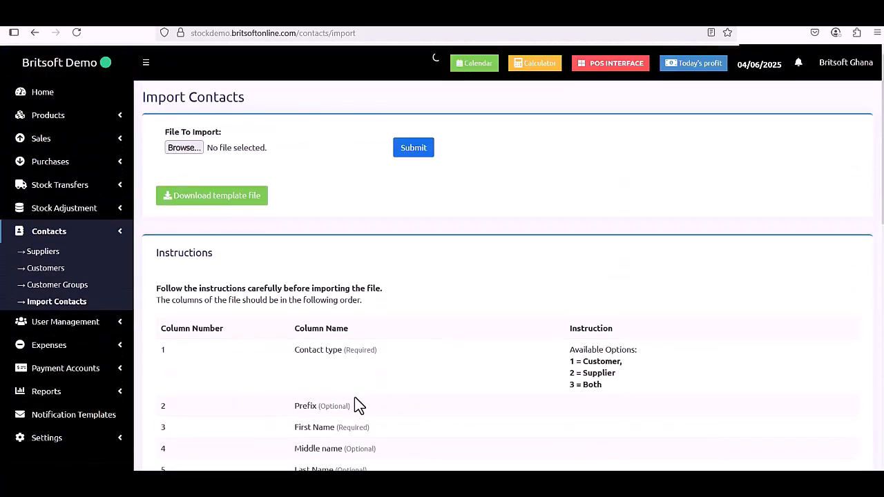
Try Individual and Business on a new customer form, close it unsaved, then go to Suppliers.
{"action": "left_click", "coordinate": [54, 273]}
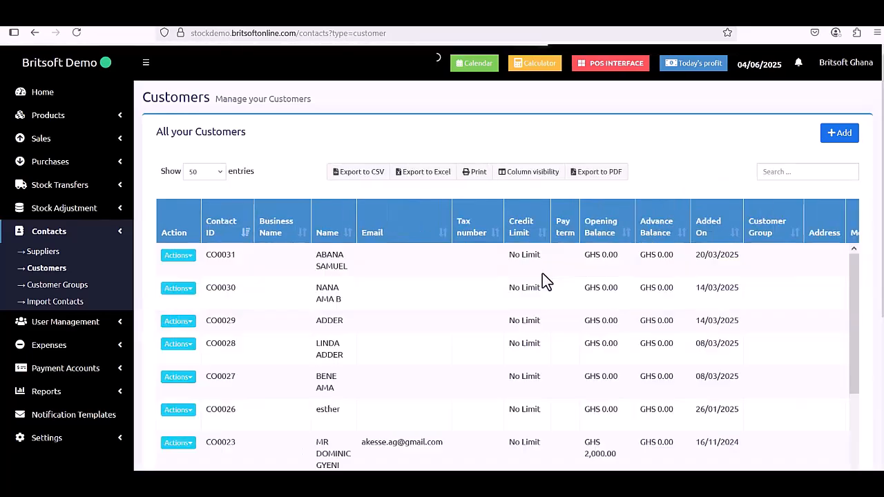
{"action": "left_click", "coordinate": [839, 139]}
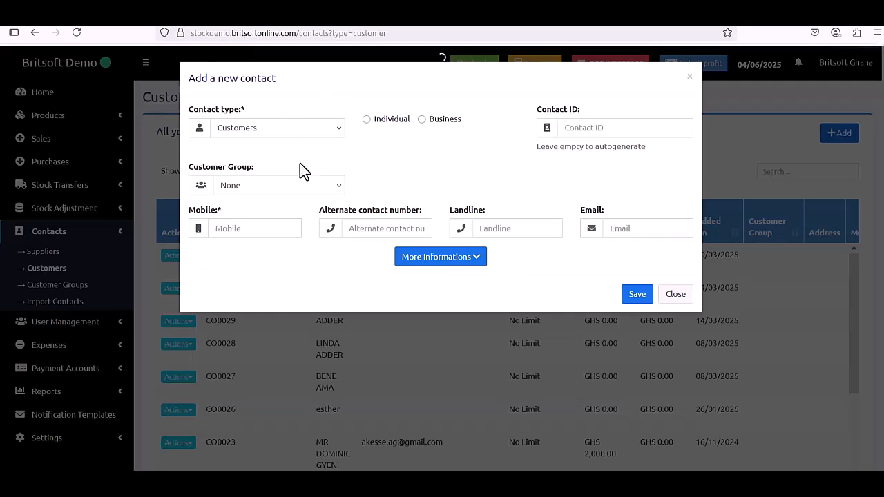
{"action": "left_click", "coordinate": [367, 120]}
{"action": "left_click", "coordinate": [422, 119]}
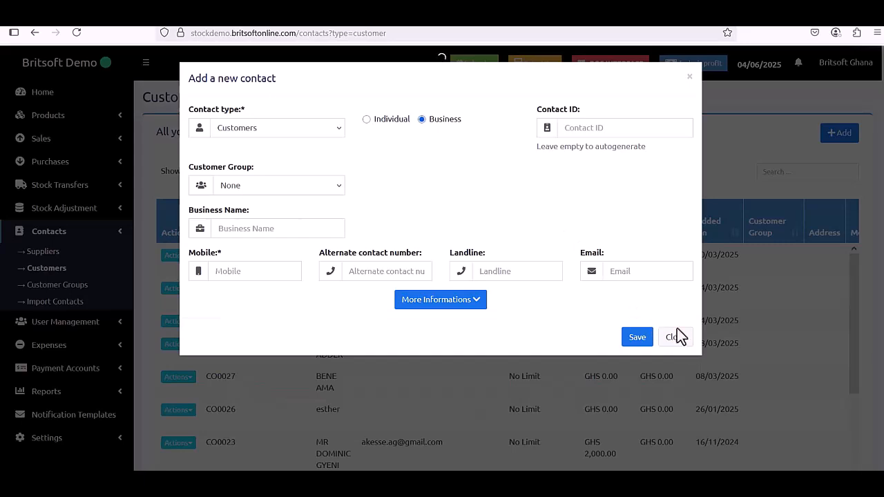
{"action": "left_click", "coordinate": [681, 345]}
{"action": "left_click", "coordinate": [45, 256]}
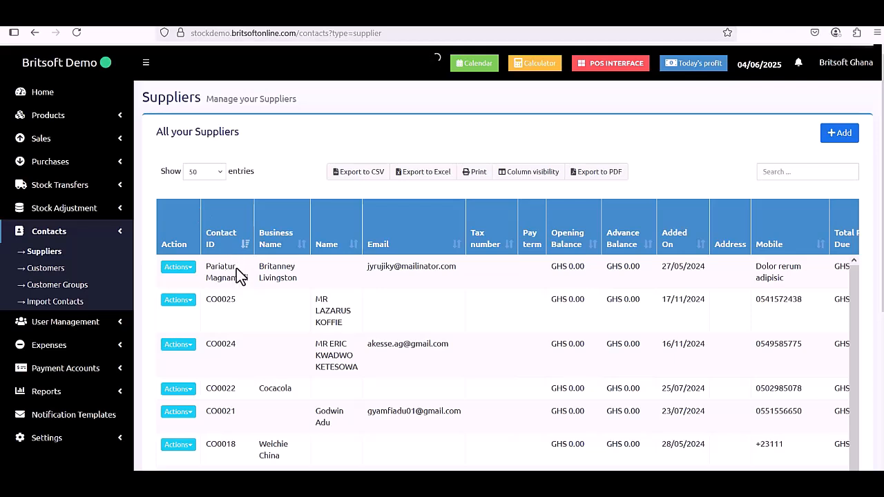
Try Individual and Business on the add-supplier form, close it unsaved, and collapse Contacts.
{"action": "scroll", "coordinate": [237, 270], "scroll_direction": "down", "scroll_amount": 1}
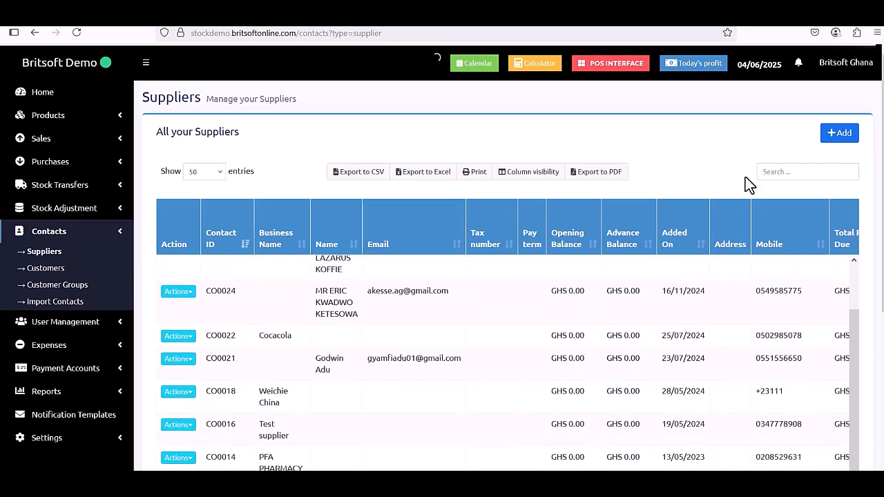
{"action": "left_click", "coordinate": [837, 135]}
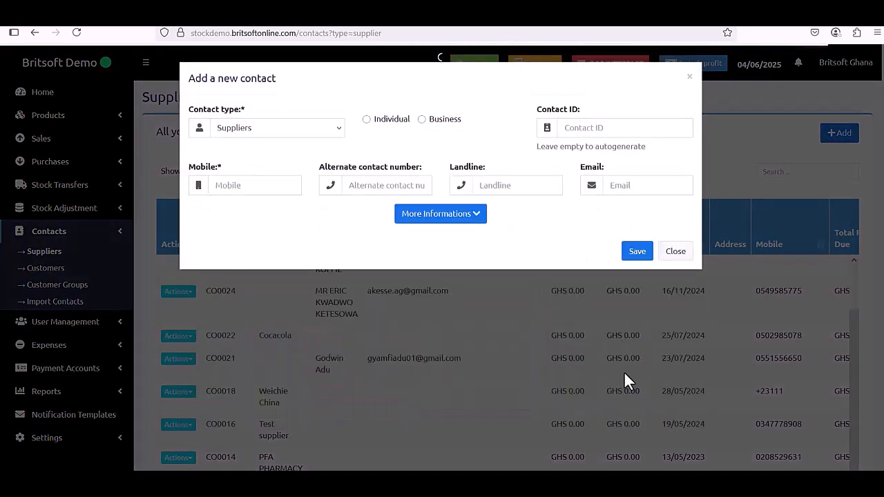
{"action": "left_click", "coordinate": [372, 123]}
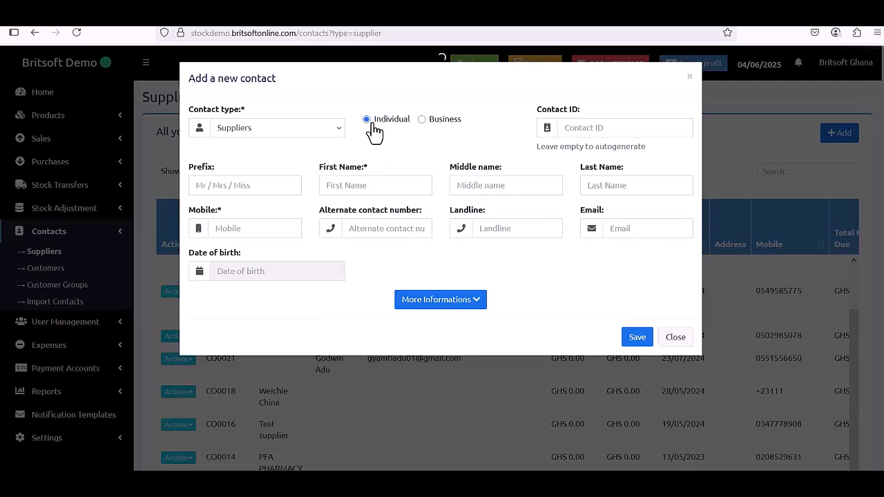
{"action": "left_click", "coordinate": [435, 121]}
{"action": "left_click", "coordinate": [675, 301]}
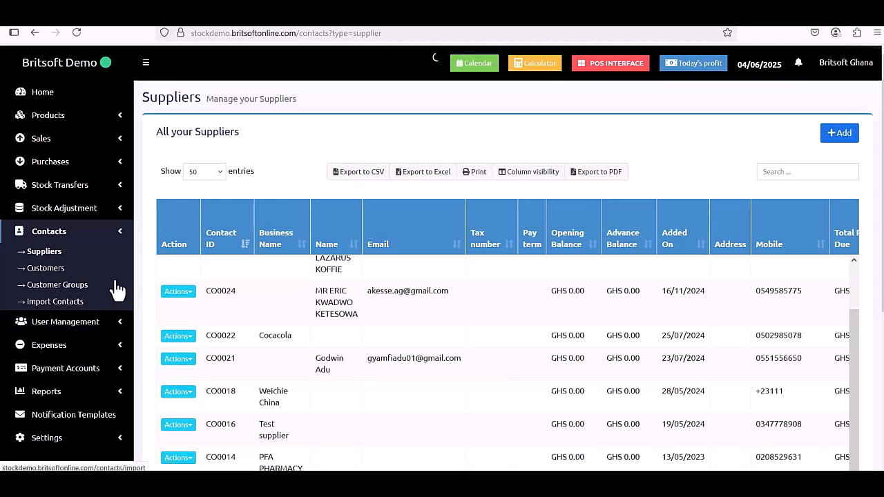
{"action": "left_click", "coordinate": [120, 235]}
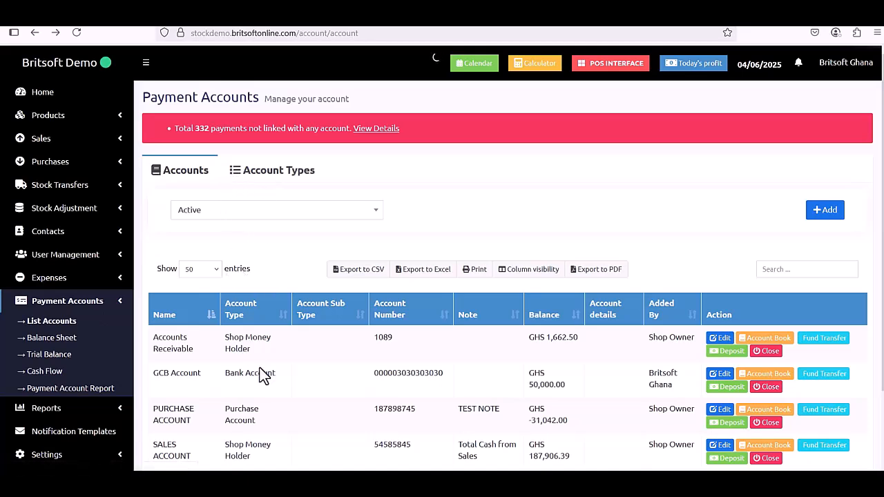
{"action": "scroll", "coordinate": [263, 376], "scroll_direction": "down", "scroll_amount": 1}
{"action": "scroll", "coordinate": [283, 192], "scroll_direction": "up", "scroll_amount": 1}
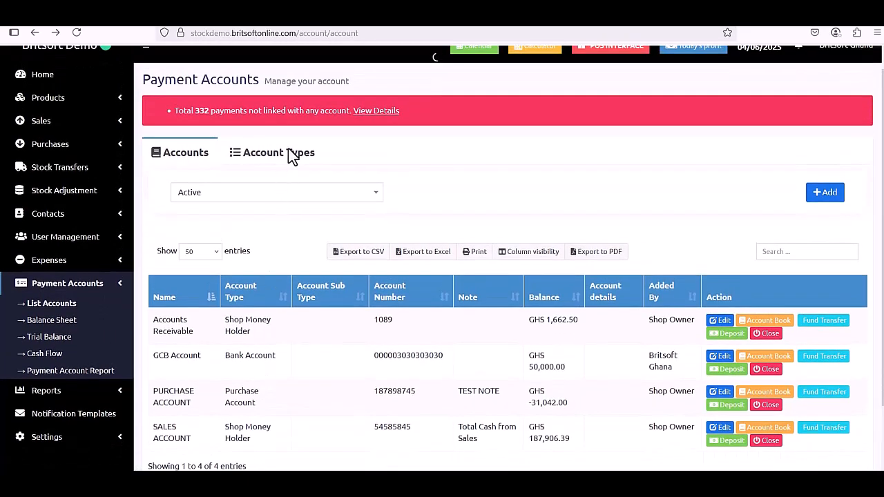
{"action": "left_click", "coordinate": [276, 158]}
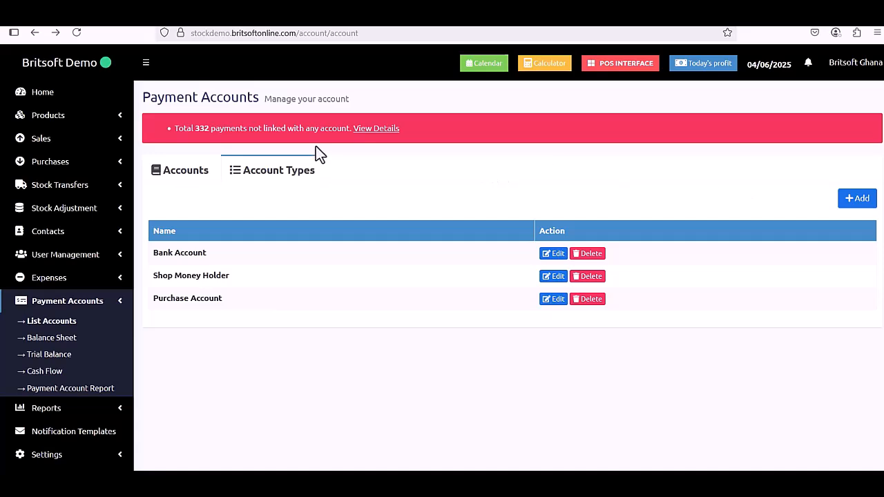
{"action": "left_click", "coordinate": [185, 173]}
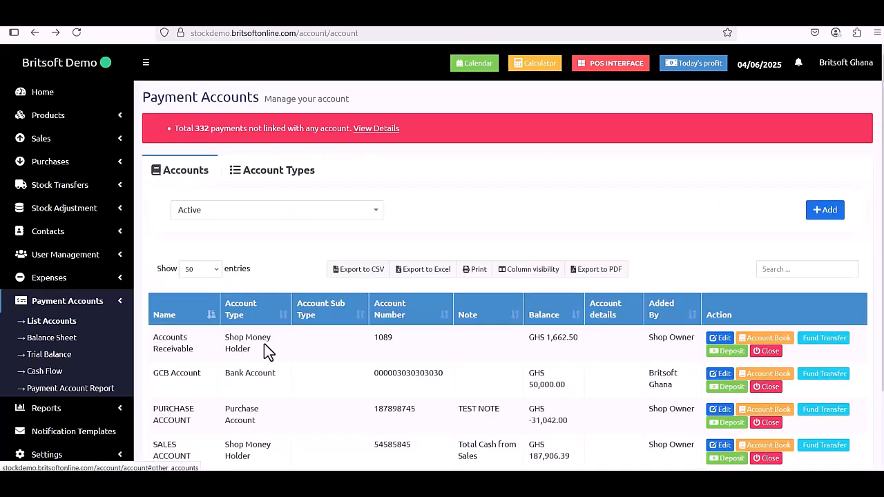
{"action": "scroll", "coordinate": [263, 338], "scroll_direction": "down", "scroll_amount": 1}
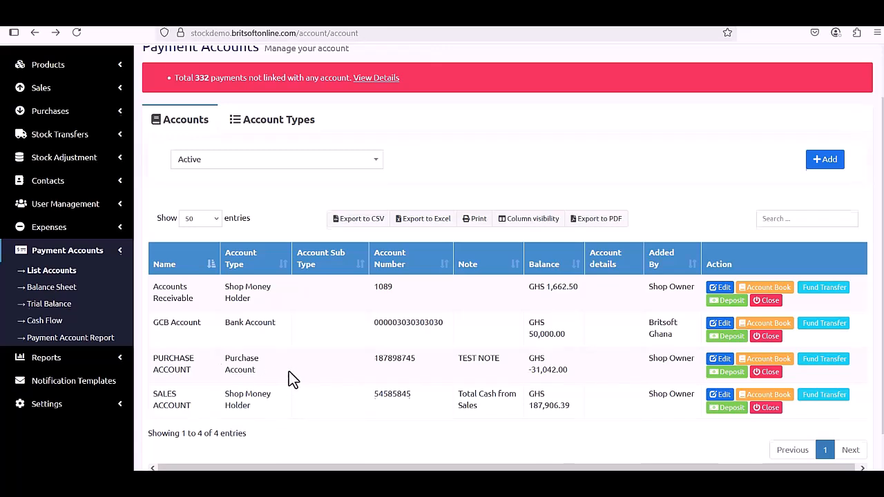
{"action": "scroll", "coordinate": [289, 371], "scroll_direction": "up", "scroll_amount": 1}
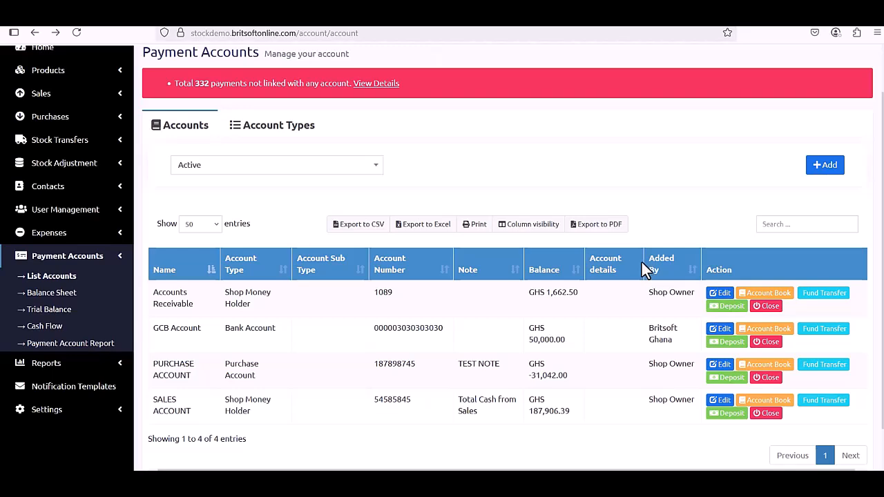
{"action": "left_click", "coordinate": [823, 166]}
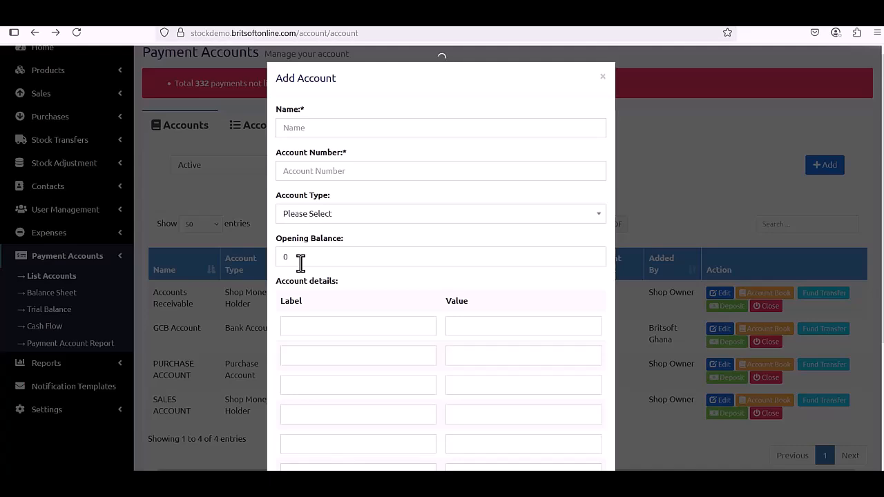
{"action": "left_click", "coordinate": [307, 215]}
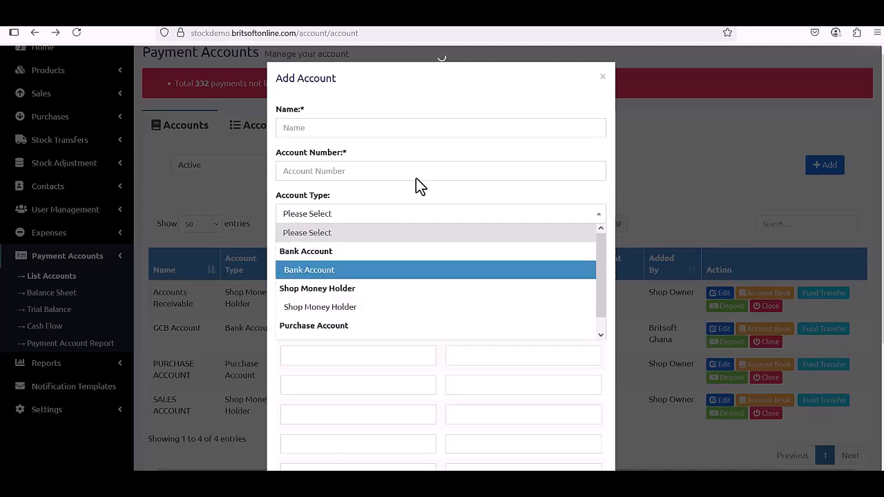
{"action": "left_click", "coordinate": [602, 79]}
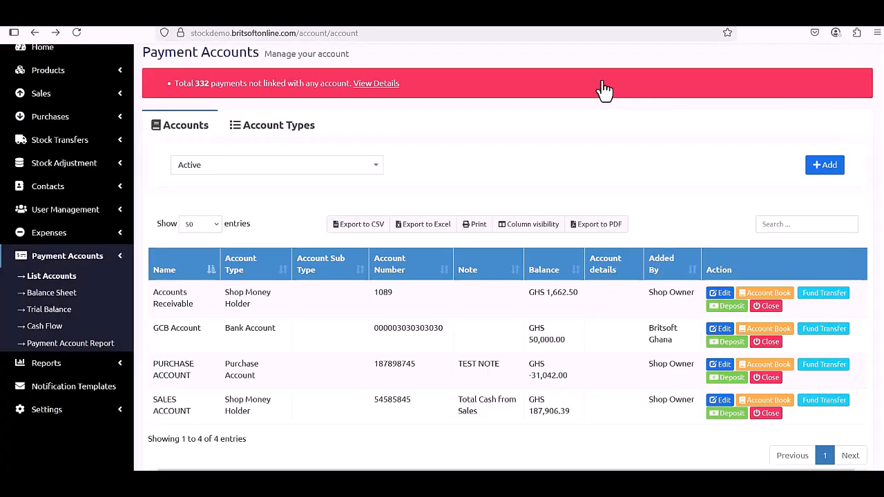
{"action": "left_click", "coordinate": [836, 295]}
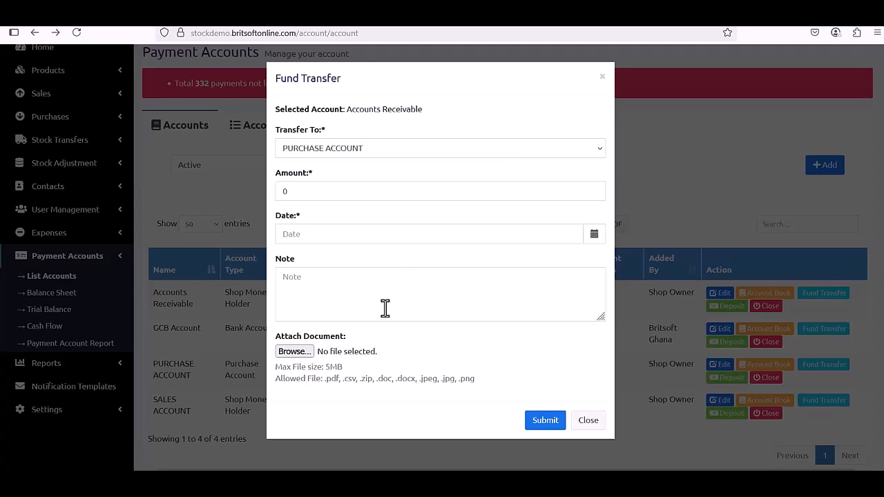
{"action": "left_click", "coordinate": [589, 421]}
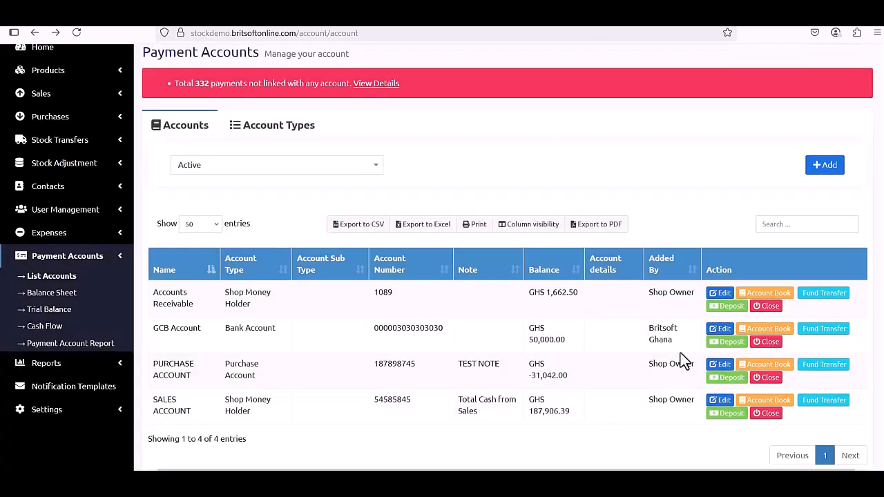
{"action": "left_click", "coordinate": [736, 312]}
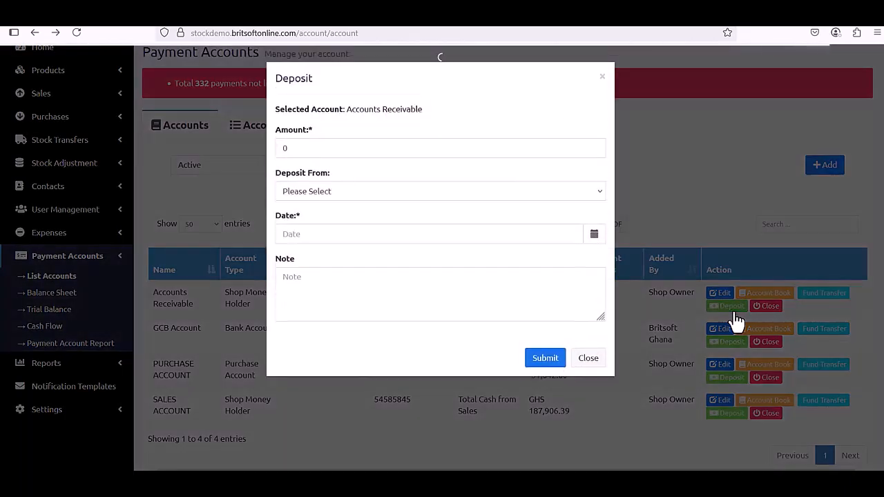
{"action": "left_click", "coordinate": [362, 150]}
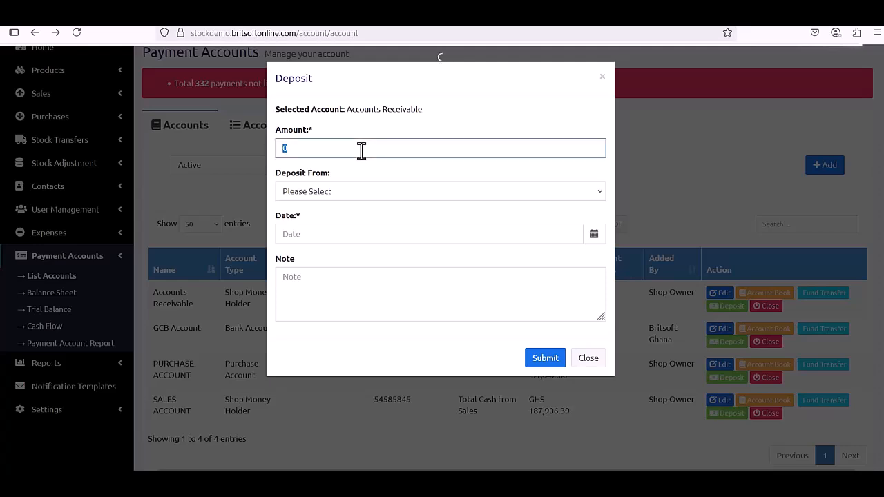
{"action": "left_click", "coordinate": [304, 191]}
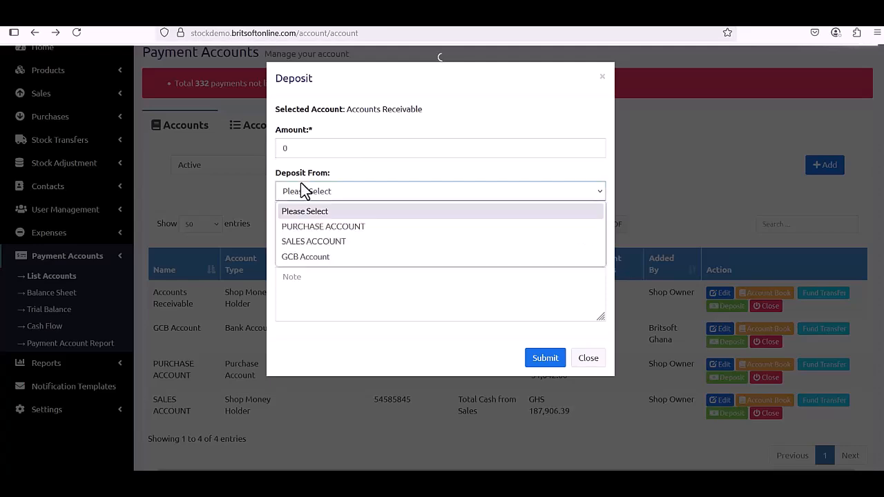
{"action": "left_click", "coordinate": [416, 122]}
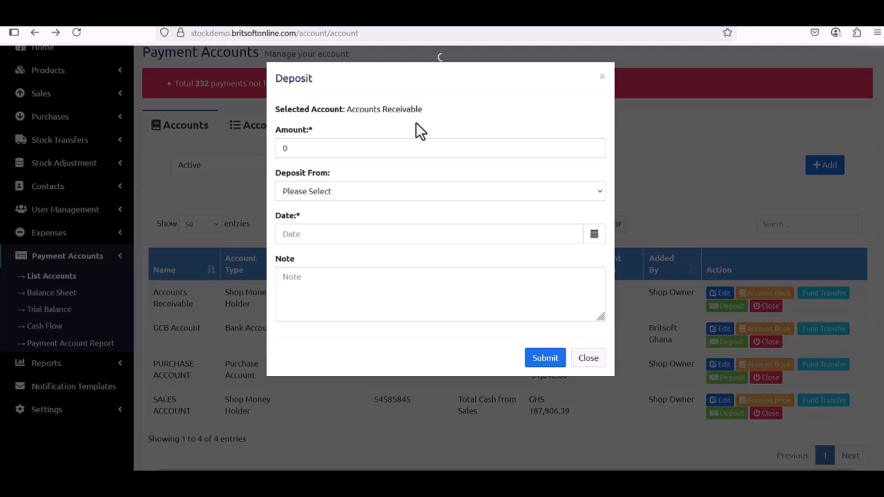
{"action": "left_click", "coordinate": [593, 361]}
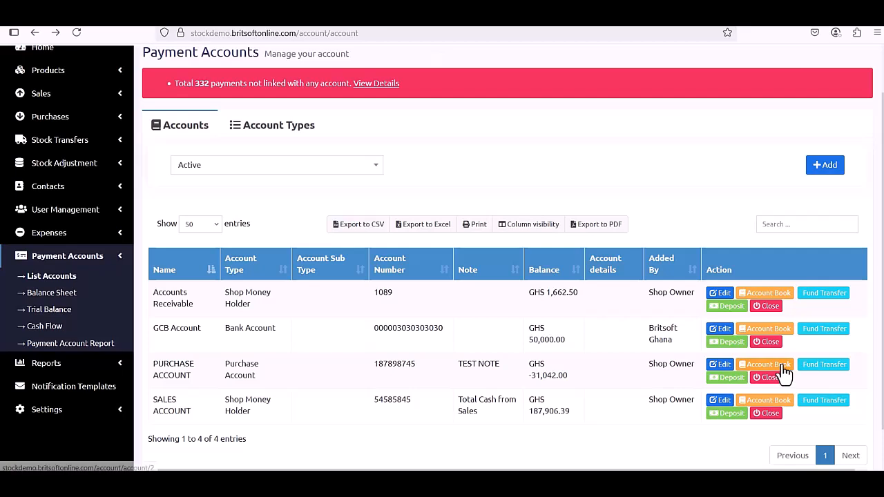
{"action": "left_click", "coordinate": [783, 366]}
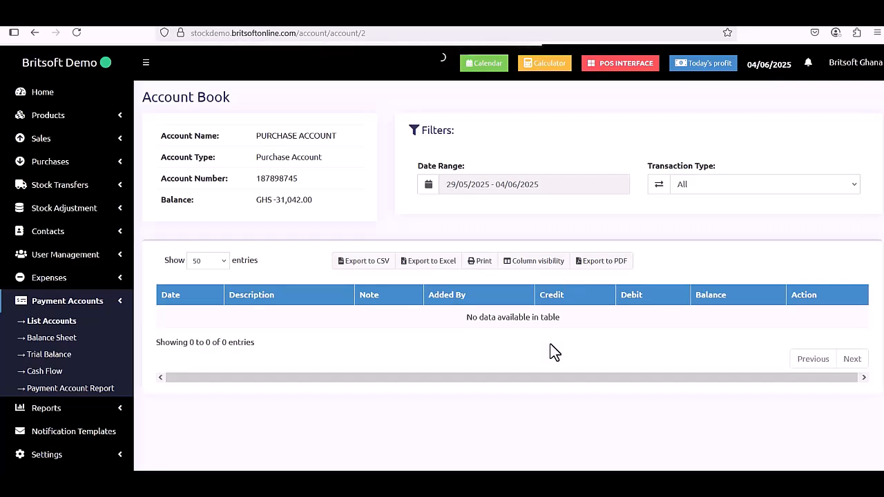
{"action": "left_click", "coordinate": [549, 179]}
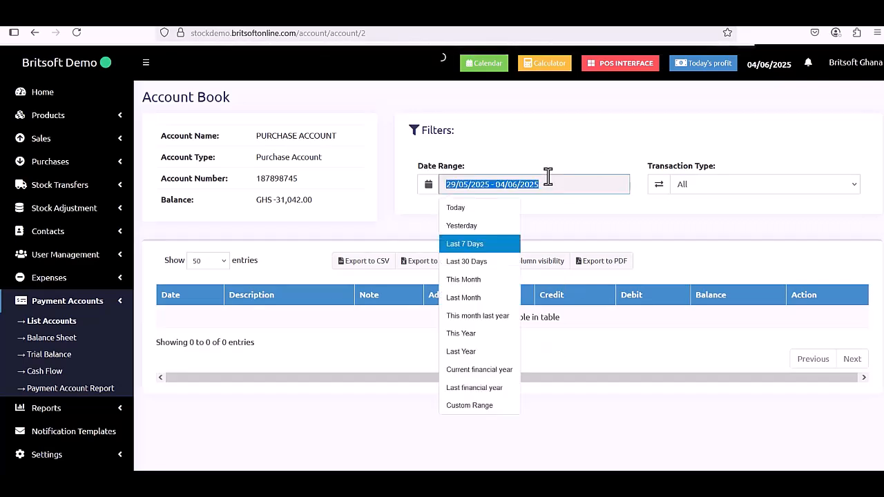
{"action": "left_click", "coordinate": [480, 333]}
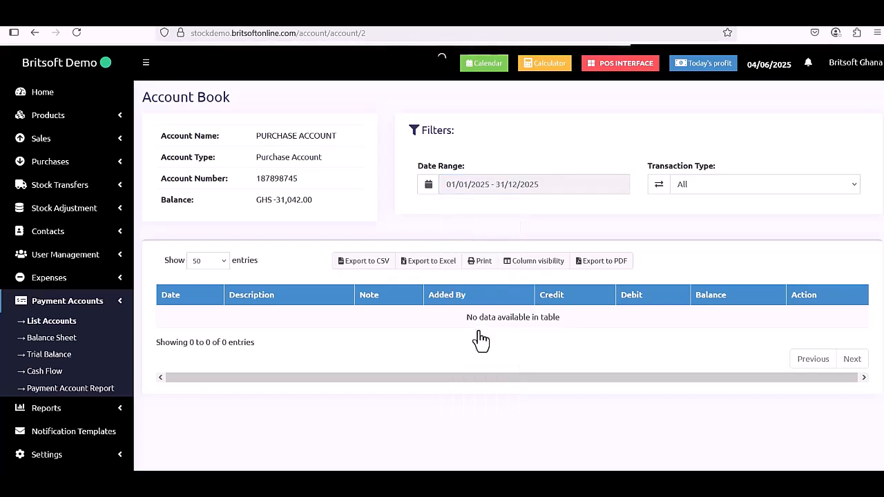
{"action": "left_click", "coordinate": [515, 184]}
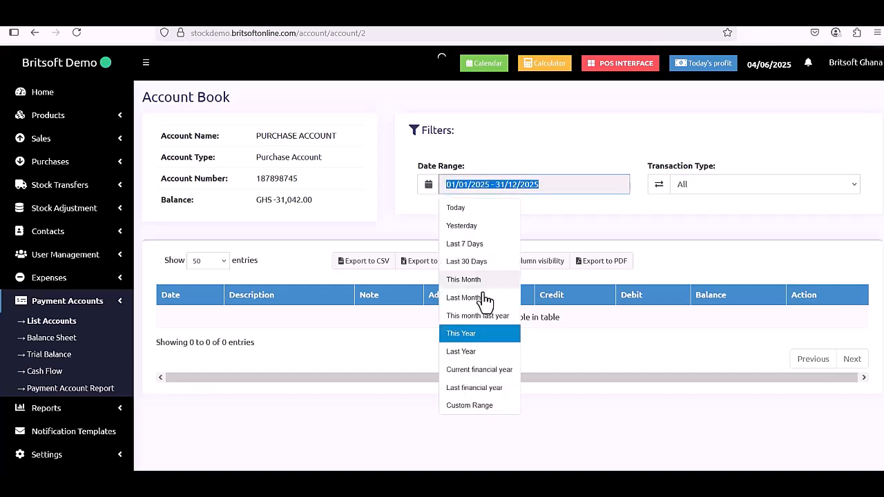
{"action": "left_click", "coordinate": [483, 354]}
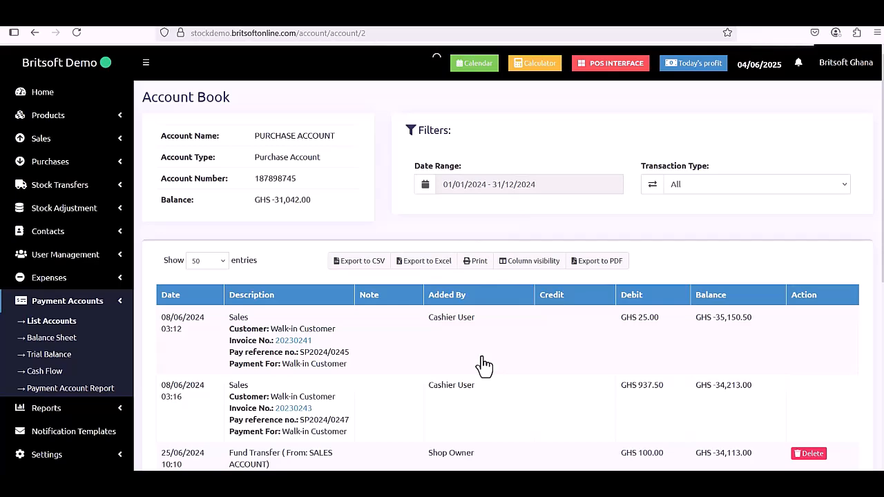
{"action": "scroll", "coordinate": [484, 366], "scroll_direction": "down", "scroll_amount": 3}
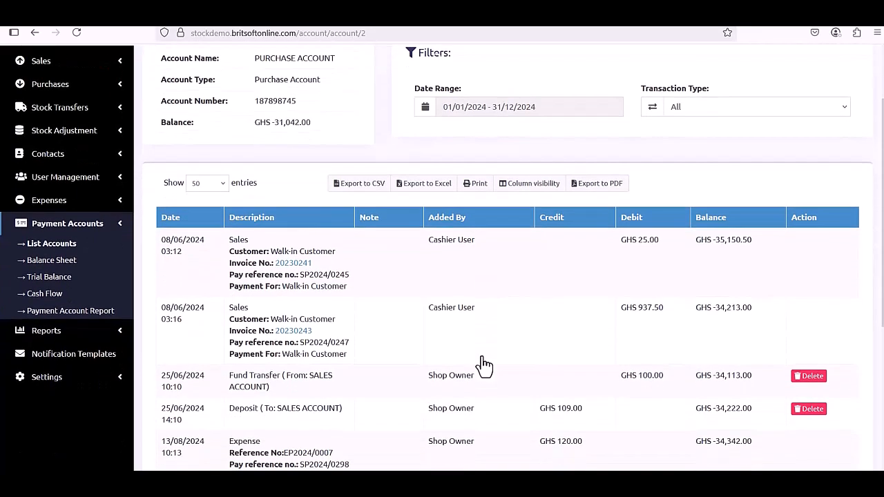
{"action": "scroll", "coordinate": [484, 366], "scroll_direction": "down", "scroll_amount": 1}
{"action": "scroll", "coordinate": [484, 366], "scroll_direction": "up", "scroll_amount": 2}
{"action": "scroll", "coordinate": [483, 366], "scroll_direction": "up", "scroll_amount": 1}
{"action": "scroll", "coordinate": [484, 366], "scroll_direction": "down", "scroll_amount": 3}
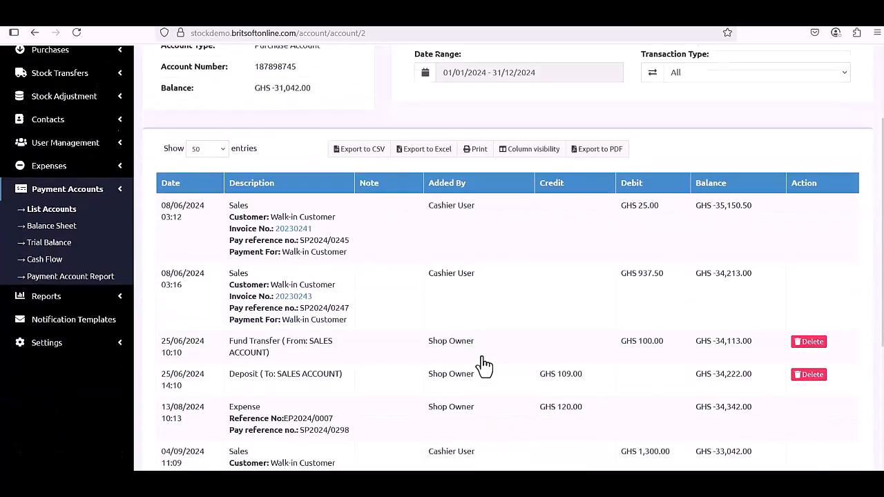
{"action": "scroll", "coordinate": [484, 366], "scroll_direction": "down", "scroll_amount": 3}
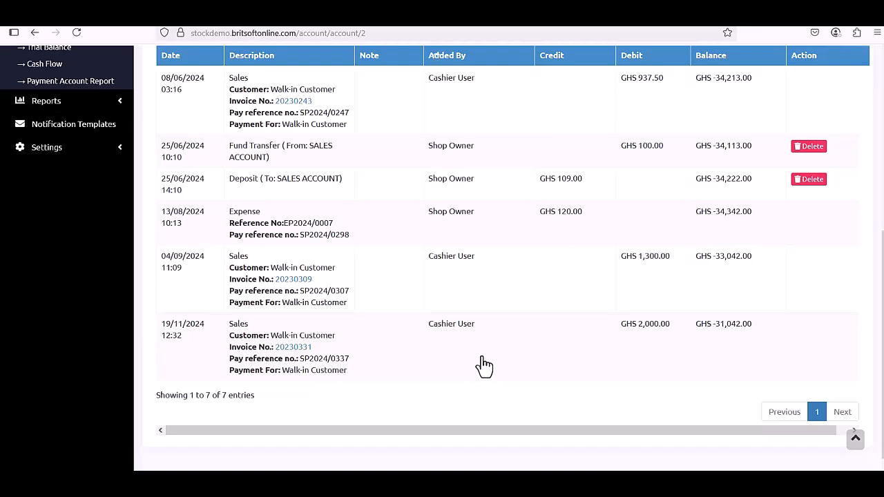
{"action": "scroll", "coordinate": [484, 366], "scroll_direction": "up", "scroll_amount": 2}
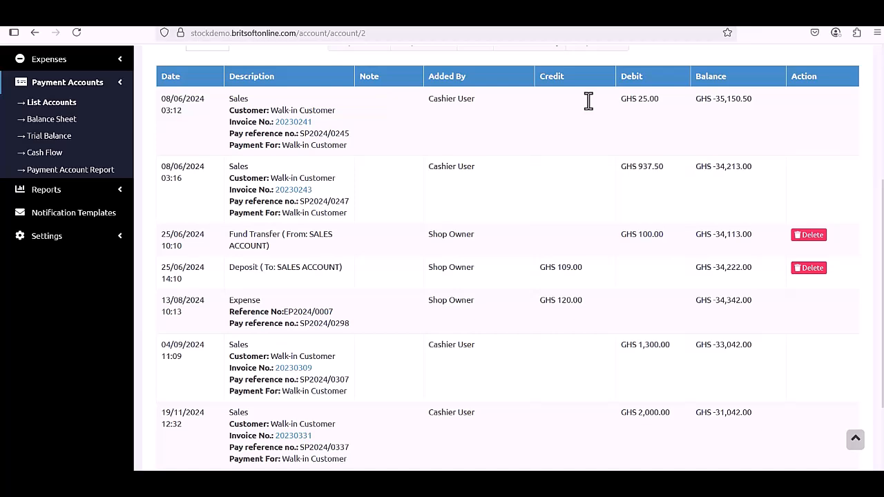
{"action": "scroll", "coordinate": [679, 128], "scroll_direction": "up", "scroll_amount": 1}
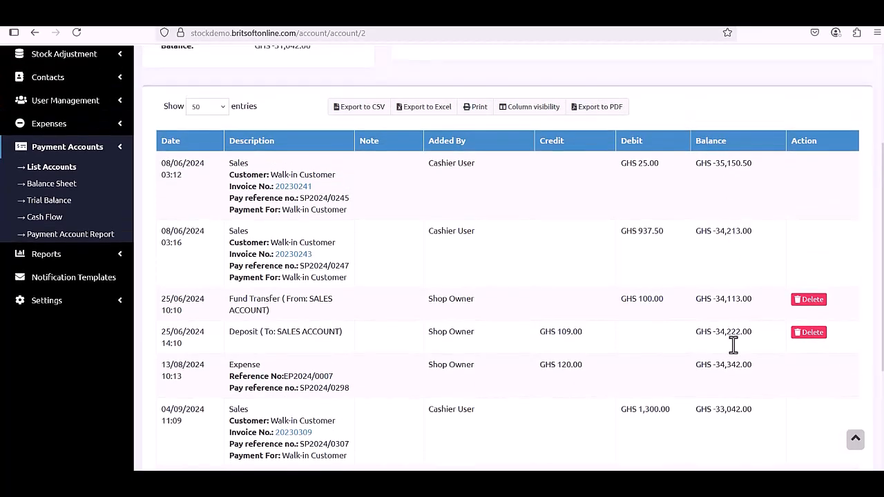
{"action": "scroll", "coordinate": [733, 345], "scroll_direction": "down", "scroll_amount": 1}
{"action": "scroll", "coordinate": [732, 340], "scroll_direction": "up", "scroll_amount": 3}
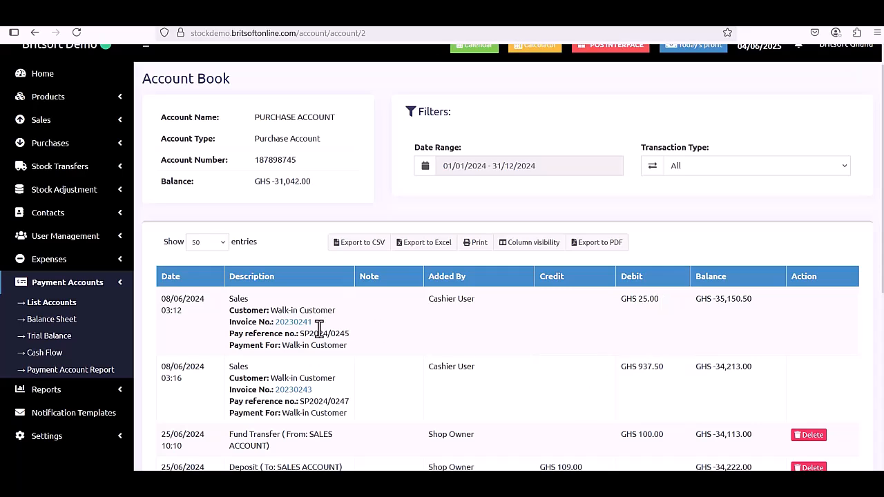
Review the balance sheet's liabilities and assets without changing its date, then open the Trial Balance.
{"action": "left_click", "coordinate": [64, 317]}
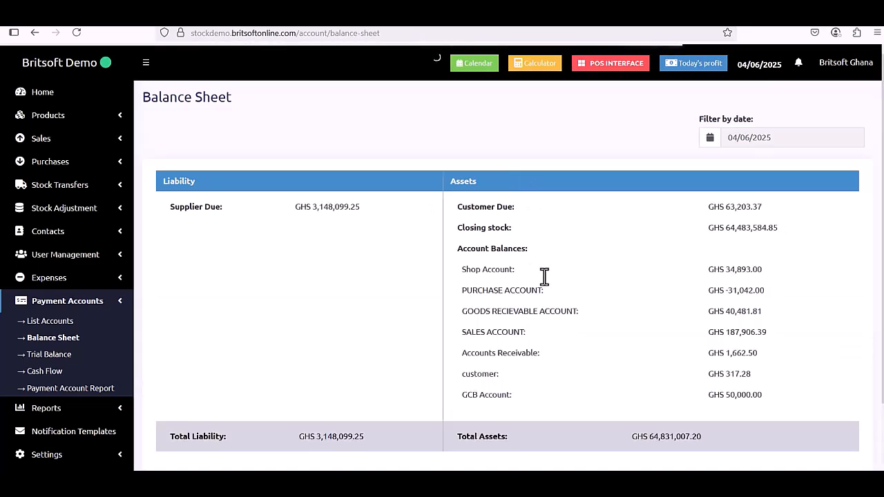
{"action": "left_click", "coordinate": [750, 139]}
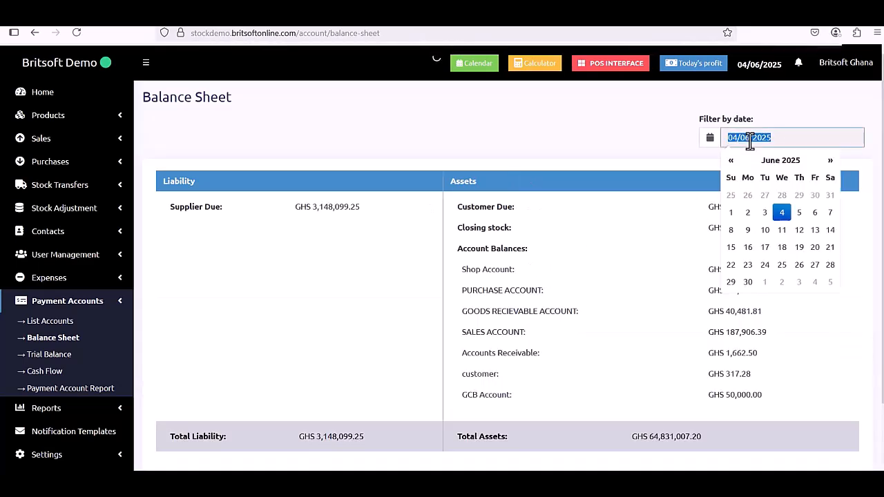
{"action": "left_click", "coordinate": [632, 132]}
{"action": "scroll", "coordinate": [534, 142], "scroll_direction": "down", "scroll_amount": 1}
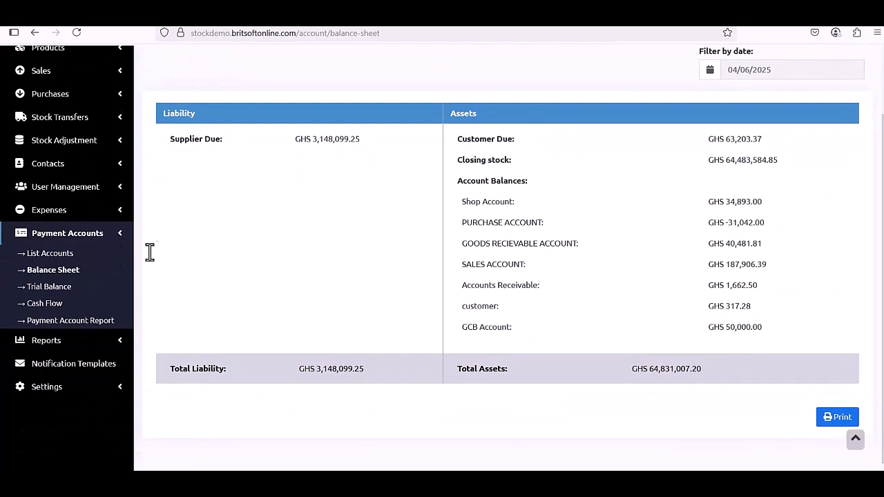
{"action": "left_click", "coordinate": [43, 284]}
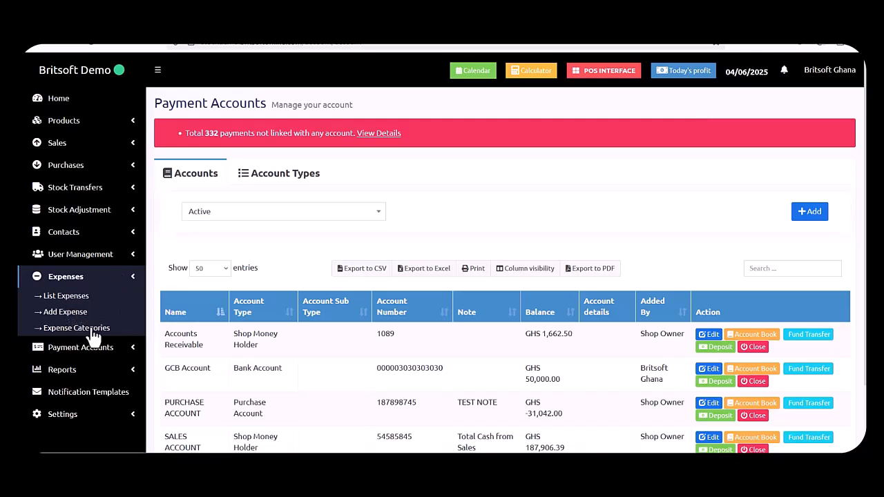
Glance at the expense categories, then scroll through the blank Add Expense form with Cash payment 0.00.
{"action": "left_click", "coordinate": [92, 331]}
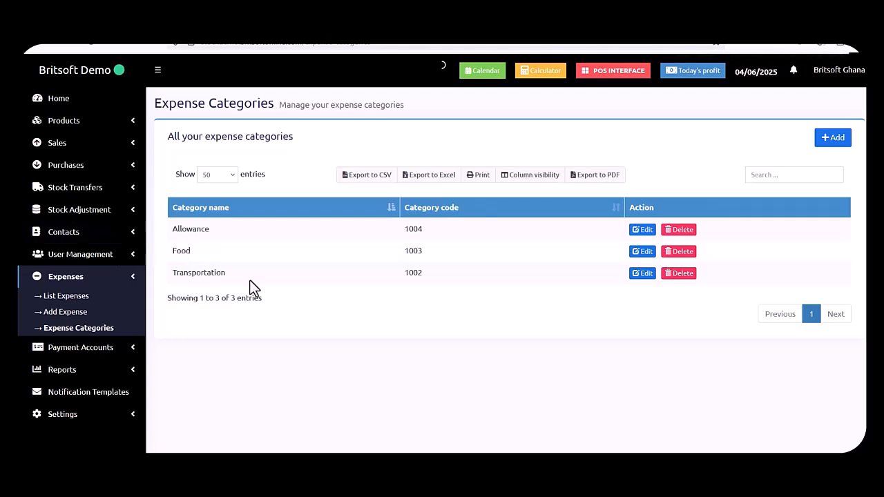
{"action": "left_click", "coordinate": [76, 316]}
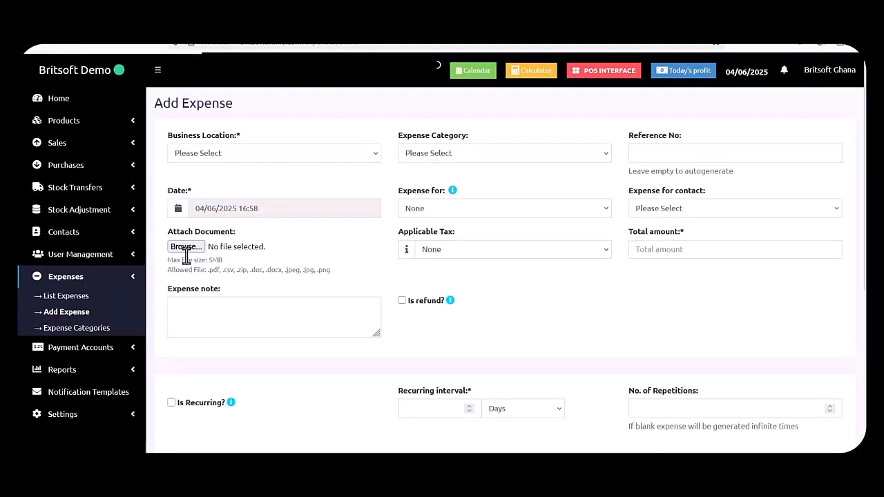
{"action": "scroll", "coordinate": [324, 326], "scroll_direction": "down", "scroll_amount": 3}
{"action": "scroll", "coordinate": [324, 326], "scroll_direction": "down", "scroll_amount": 1}
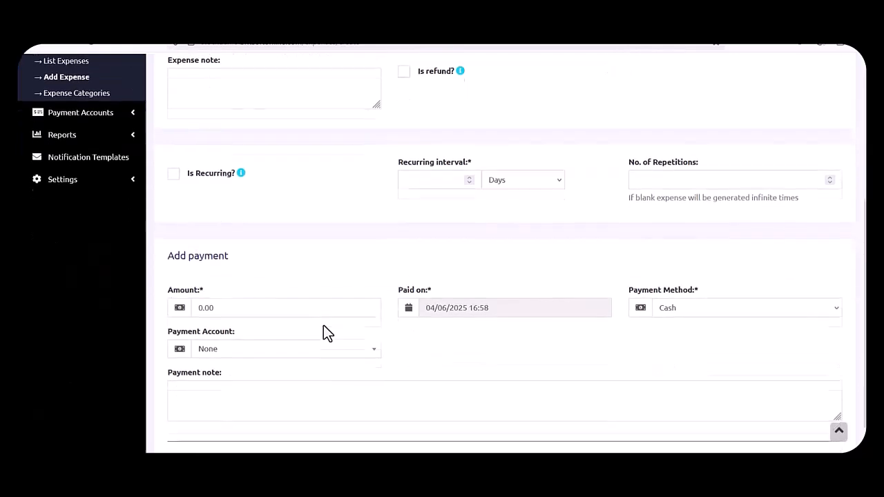
{"action": "scroll", "coordinate": [324, 326], "scroll_direction": "up", "scroll_amount": 1}
{"action": "scroll", "coordinate": [323, 326], "scroll_direction": "down", "scroll_amount": 1}
{"action": "scroll", "coordinate": [323, 326], "scroll_direction": "down", "scroll_amount": 1}
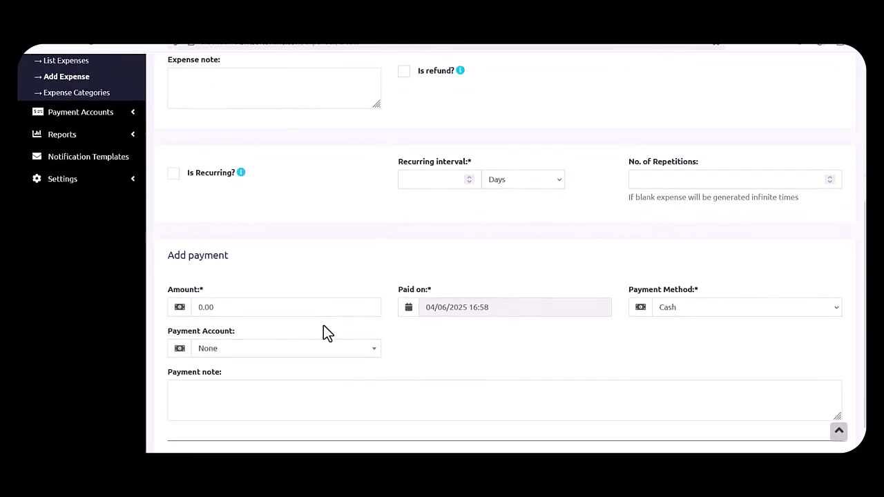
{"action": "scroll", "coordinate": [323, 326], "scroll_direction": "up", "scroll_amount": 3}
{"action": "scroll", "coordinate": [323, 332], "scroll_direction": "up", "scroll_amount": 2}
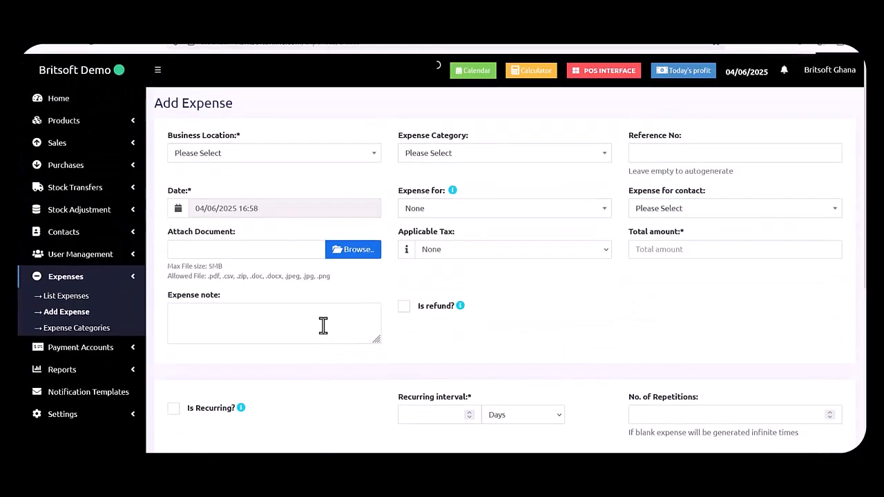
{"action": "scroll", "coordinate": [354, 376], "scroll_direction": "down", "scroll_amount": 2}
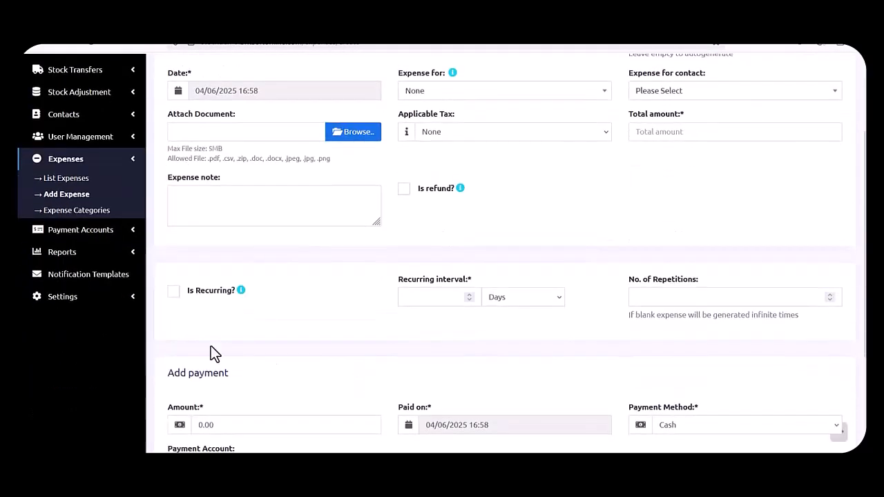
Open List Expenses and scroll through the four due expenses totalling GHS 572.00.
{"action": "left_click", "coordinate": [80, 181]}
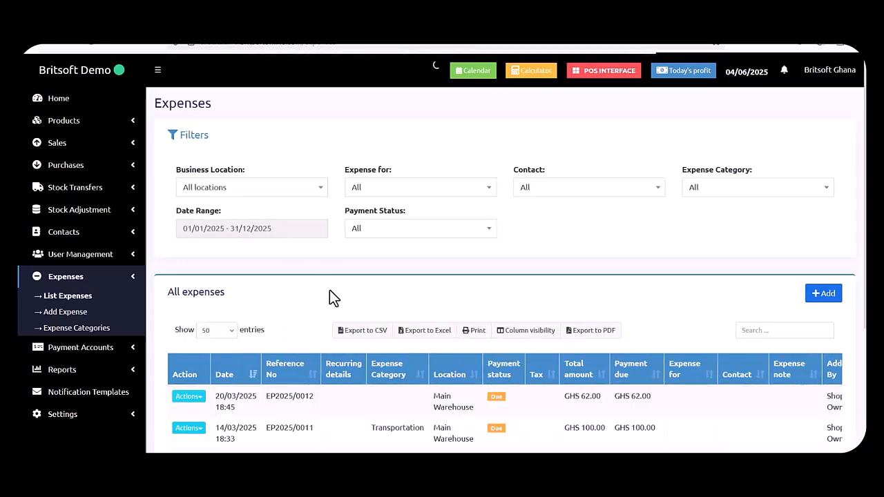
{"action": "scroll", "coordinate": [330, 290], "scroll_direction": "down", "scroll_amount": 2}
{"action": "scroll", "coordinate": [329, 289], "scroll_direction": "down", "scroll_amount": 2}
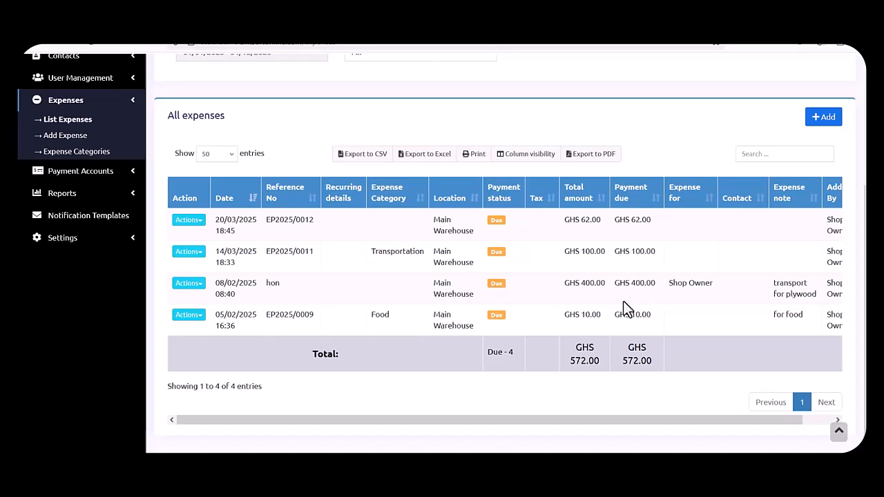
{"action": "scroll", "coordinate": [258, 308], "scroll_direction": "up", "scroll_amount": 3}
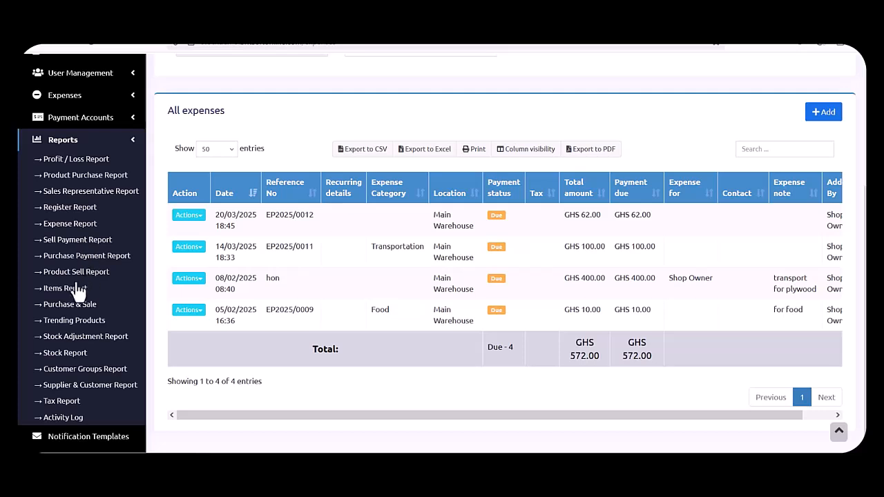
Show the Profit / Loss Report for Accra Shop (BL0002), checking Main Warehouse first.
{"action": "left_click", "coordinate": [90, 160]}
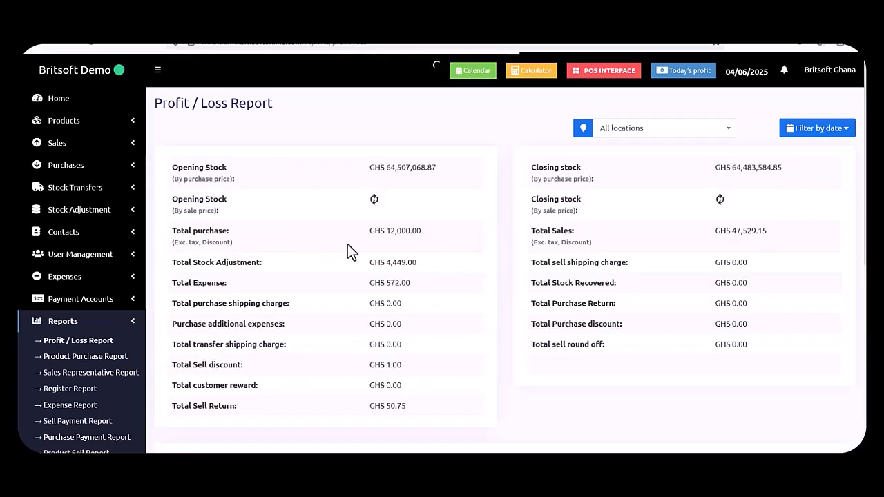
{"action": "scroll", "coordinate": [360, 249], "scroll_direction": "down", "scroll_amount": 3}
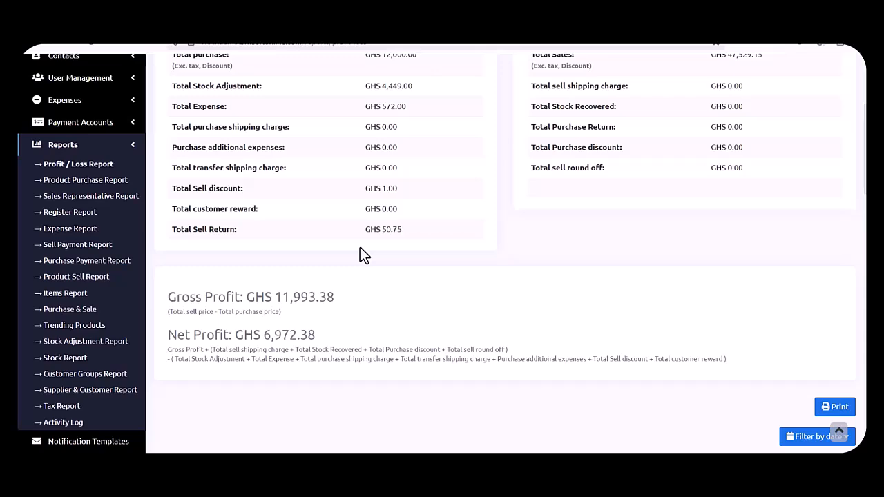
{"action": "scroll", "coordinate": [360, 249], "scroll_direction": "up", "scroll_amount": 3}
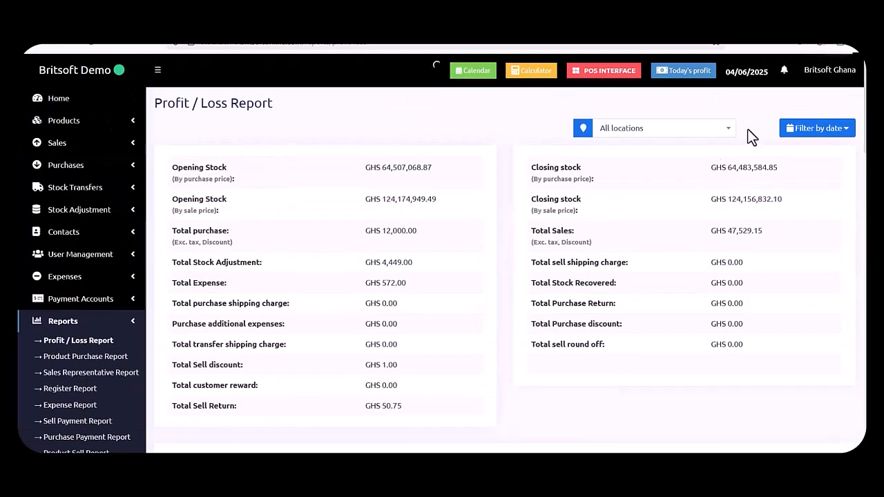
{"action": "left_click", "coordinate": [718, 131]}
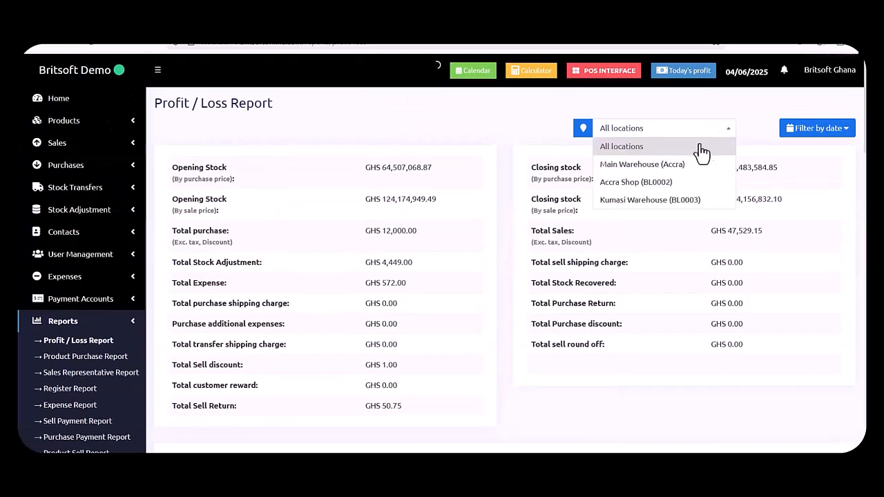
{"action": "left_click", "coordinate": [661, 172]}
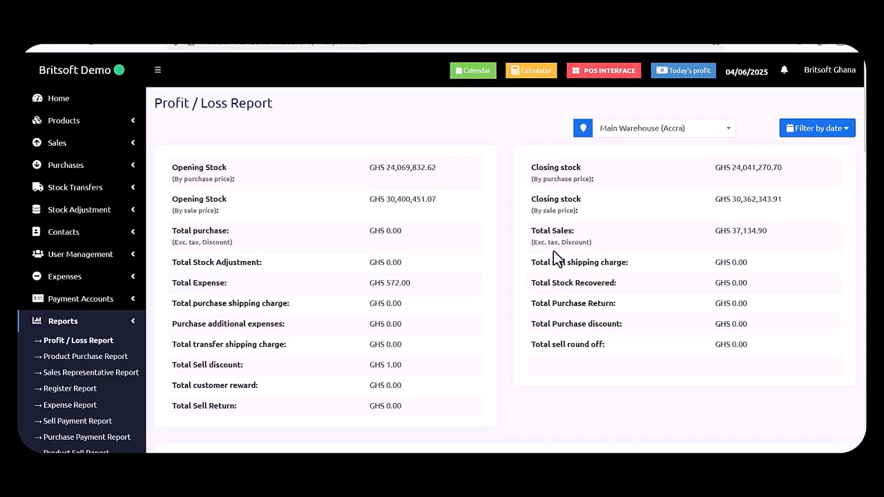
{"action": "left_click", "coordinate": [662, 130]}
{"action": "left_click", "coordinate": [653, 182]}
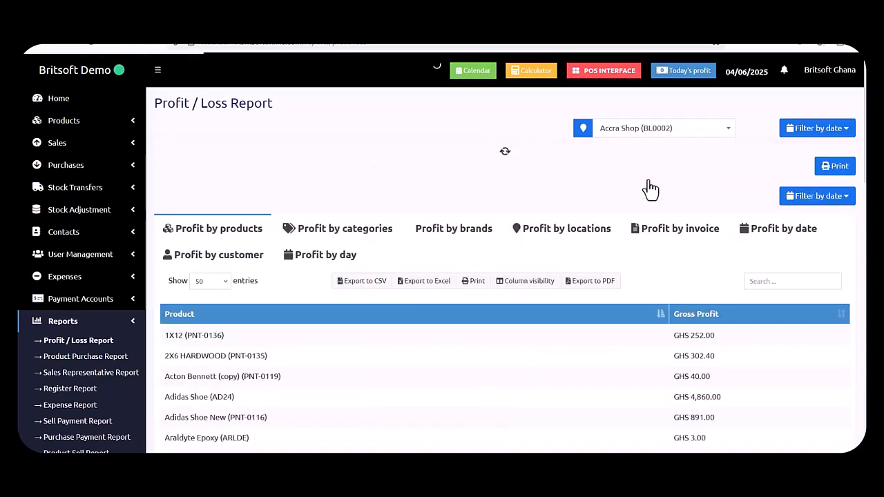
{"action": "left_click", "coordinate": [814, 129]}
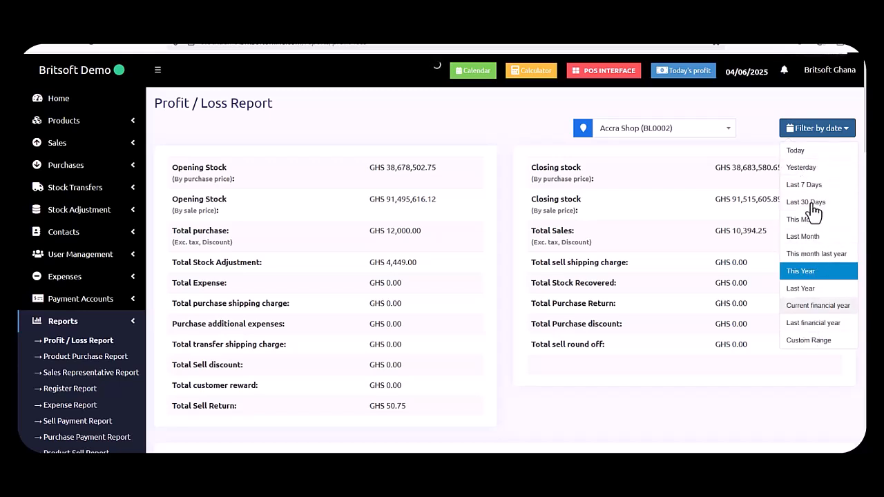
{"action": "left_click", "coordinate": [765, 129]}
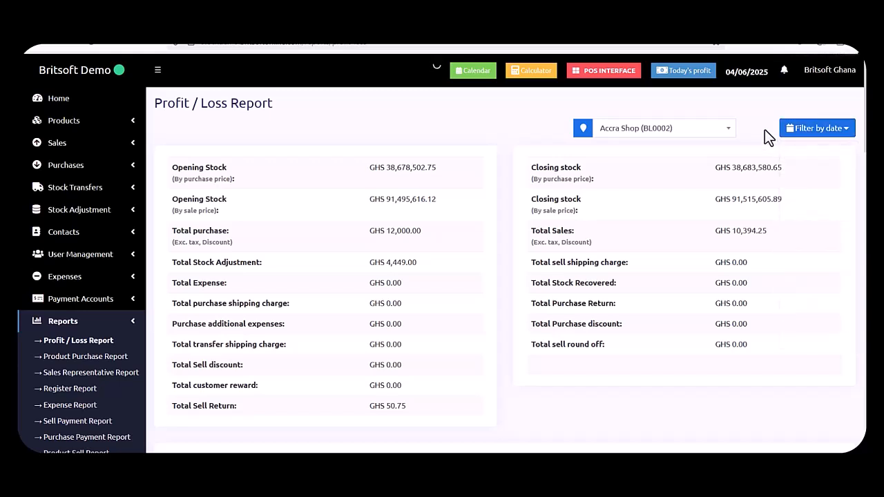
{"action": "left_click", "coordinate": [91, 358]}
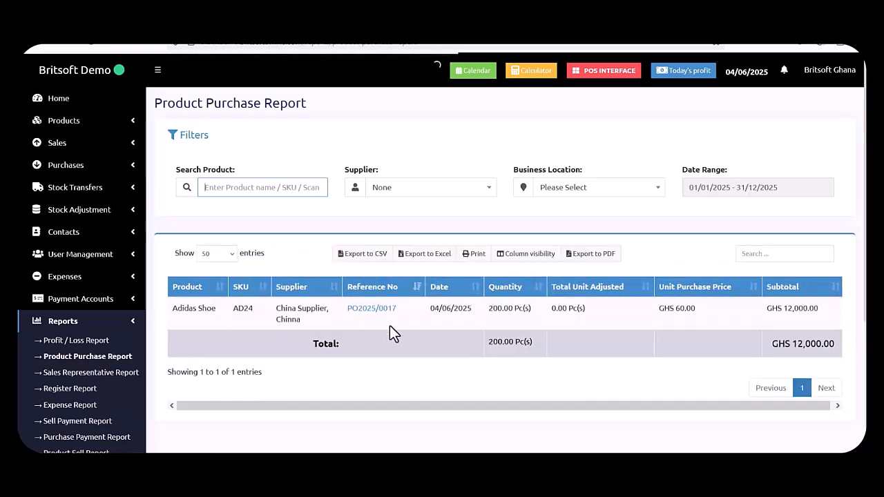
{"action": "left_click", "coordinate": [746, 192]}
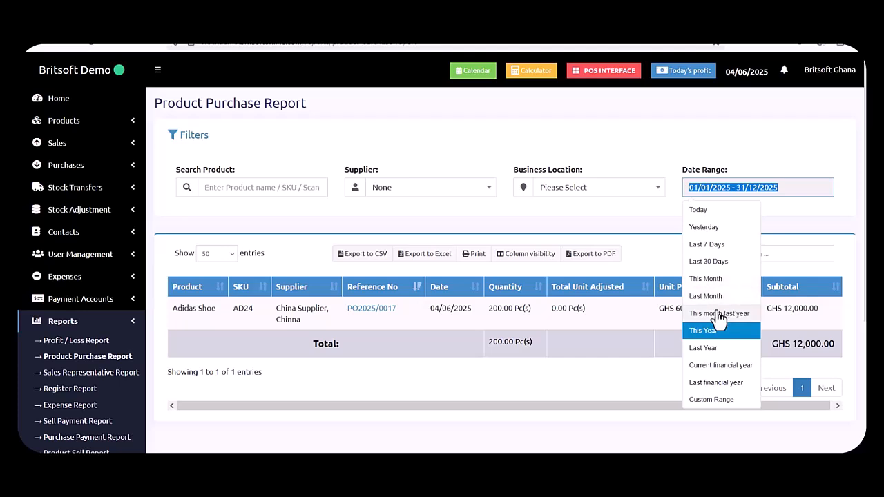
{"action": "left_click", "coordinate": [724, 401]}
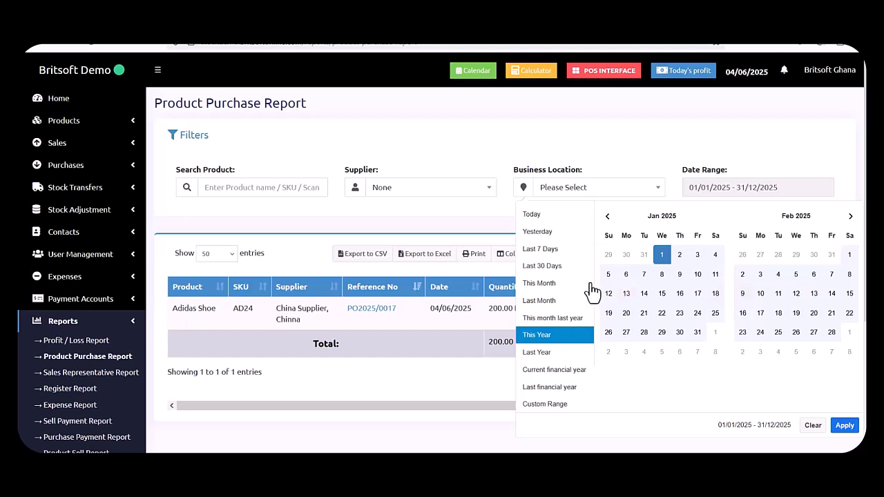
{"action": "left_click", "coordinate": [549, 143]}
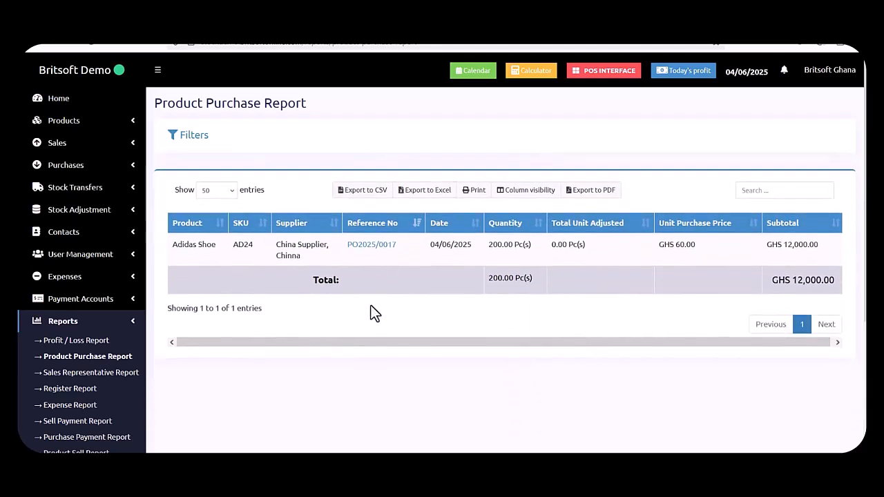
{"action": "scroll", "coordinate": [138, 379], "scroll_direction": "down", "scroll_amount": 1}
{"action": "scroll", "coordinate": [91, 391], "scroll_direction": "down", "scroll_amount": 1}
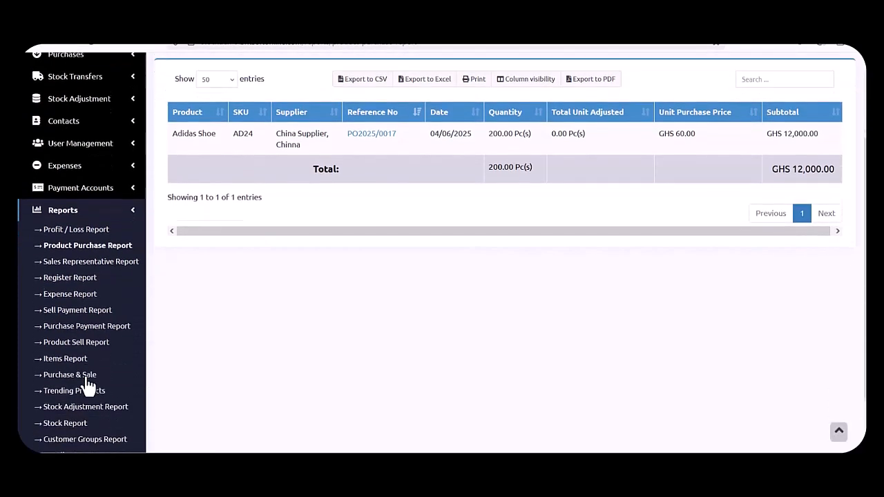
Open the Sell Payment Report and limit it to today's payments.
{"action": "left_click", "coordinate": [84, 306]}
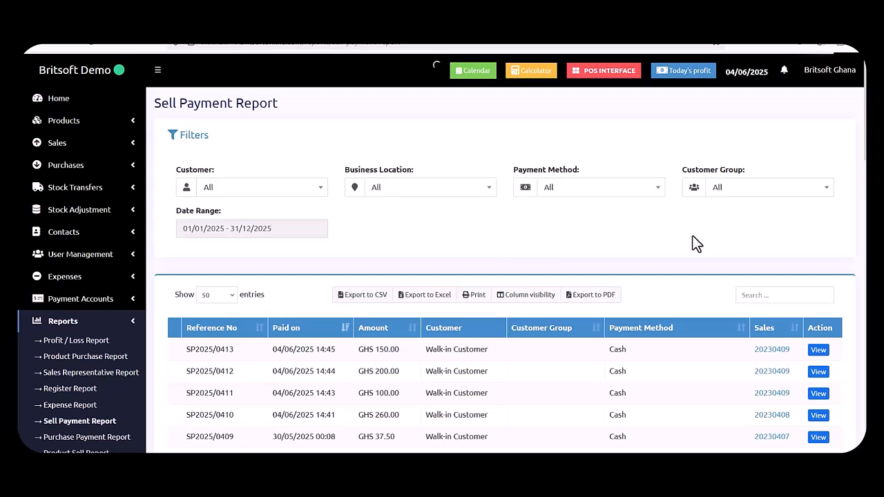
{"action": "left_click", "coordinate": [315, 224]}
{"action": "double_click", "coordinate": [316, 225]}
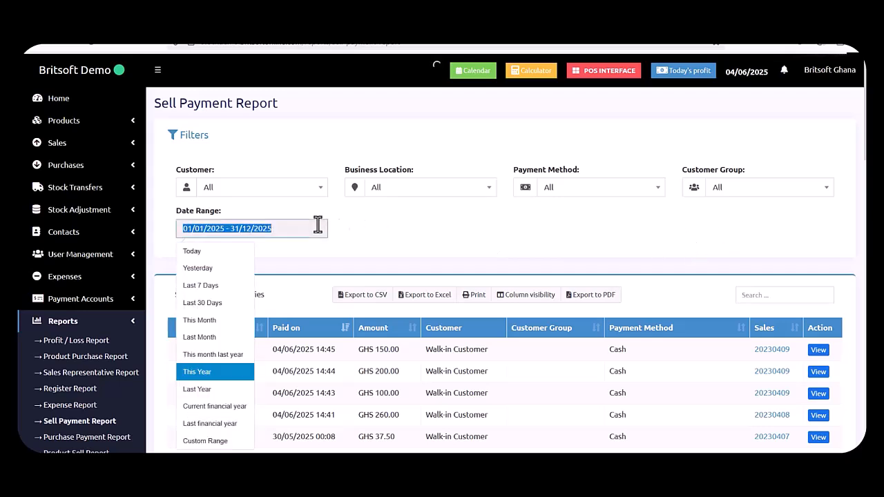
{"action": "left_click", "coordinate": [198, 252]}
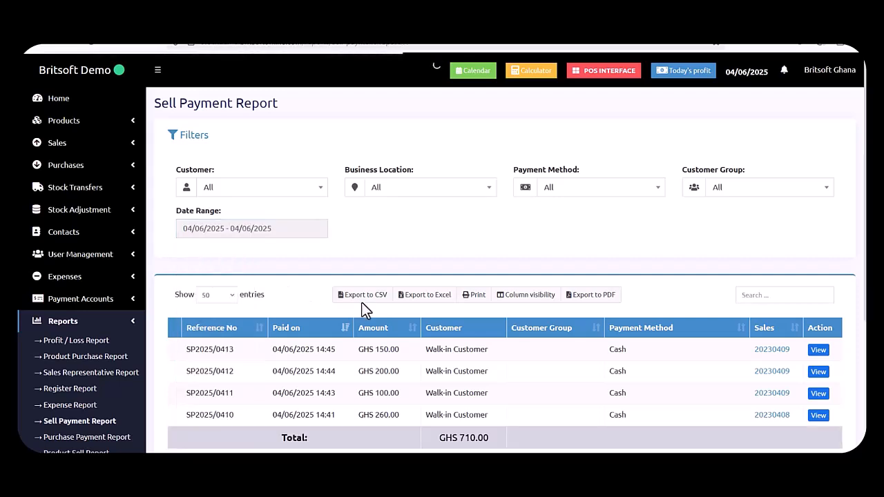
Switch the payment date range to This Month, then This Year, and browse the results.
{"action": "left_click", "coordinate": [276, 228]}
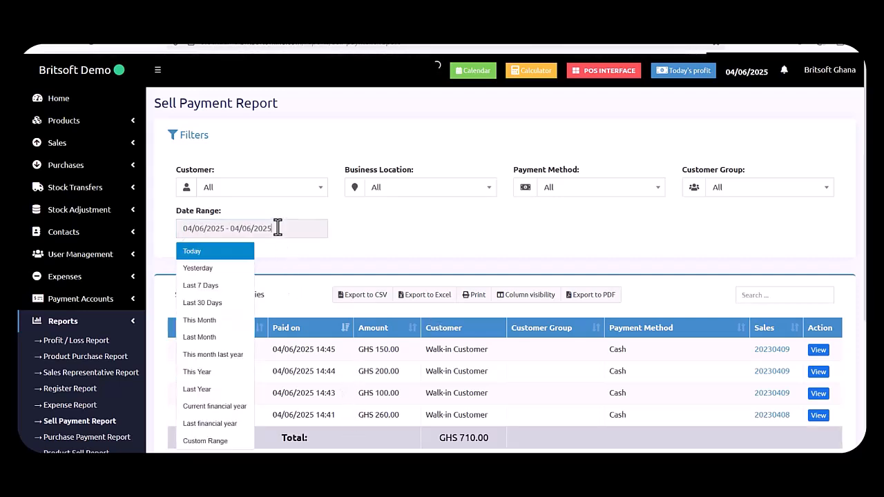
{"action": "left_click", "coordinate": [202, 321]}
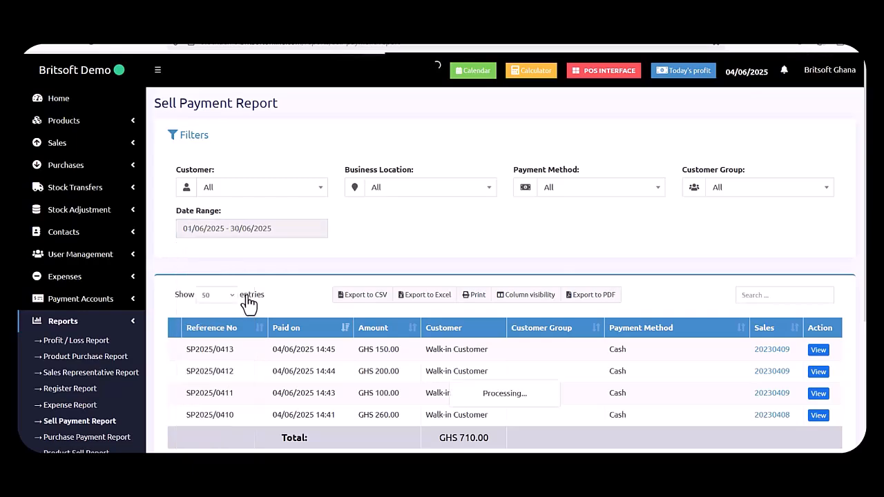
{"action": "left_click", "coordinate": [274, 229]}
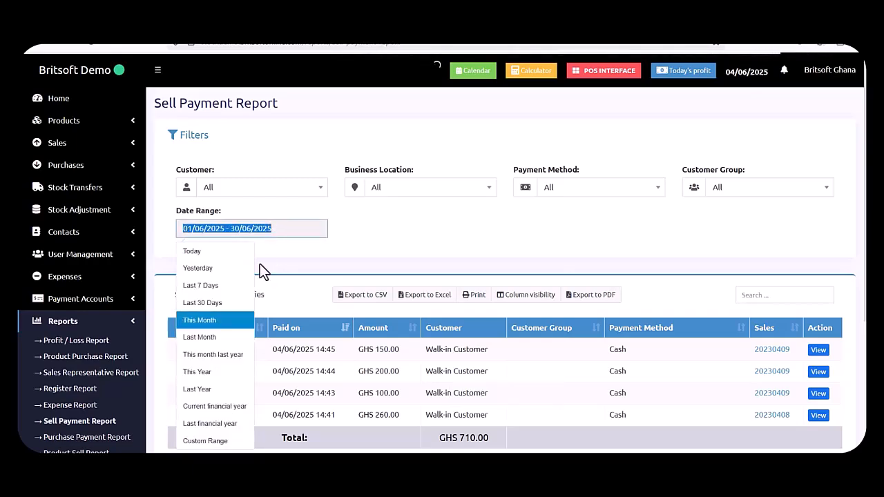
{"action": "left_click", "coordinate": [214, 370]}
{"action": "scroll", "coordinate": [502, 263], "scroll_direction": "down", "scroll_amount": 6}
{"action": "scroll", "coordinate": [502, 259], "scroll_direction": "up", "scroll_amount": 10}
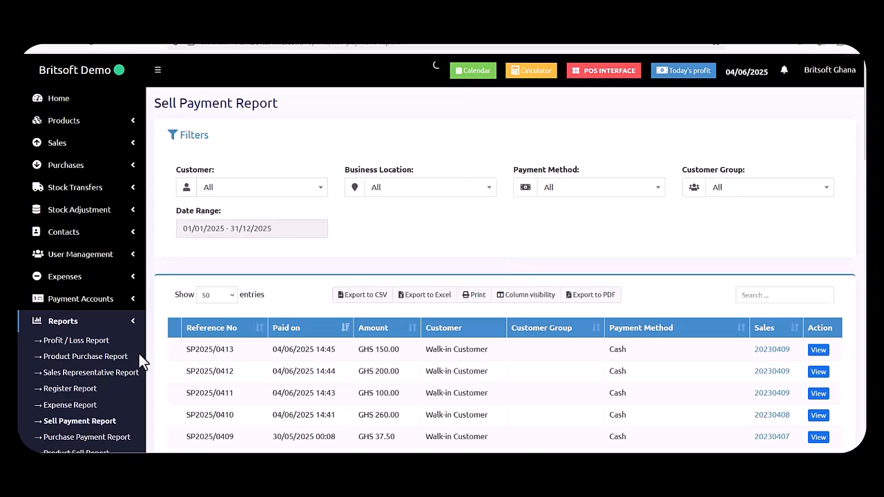
{"action": "scroll", "coordinate": [139, 354], "scroll_direction": "down", "scroll_amount": 2}
{"action": "scroll", "coordinate": [115, 379], "scroll_direction": "down", "scroll_amount": 1}
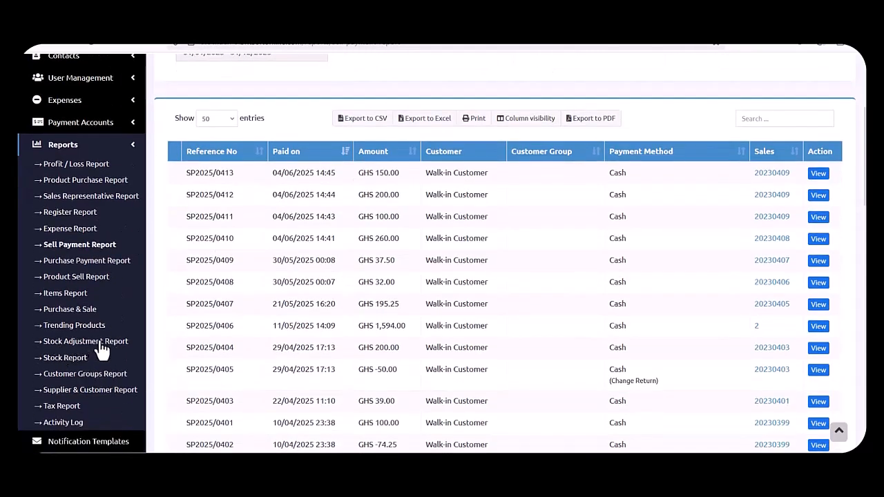
{"action": "scroll", "coordinate": [76, 169], "scroll_direction": "up", "scroll_amount": 1}
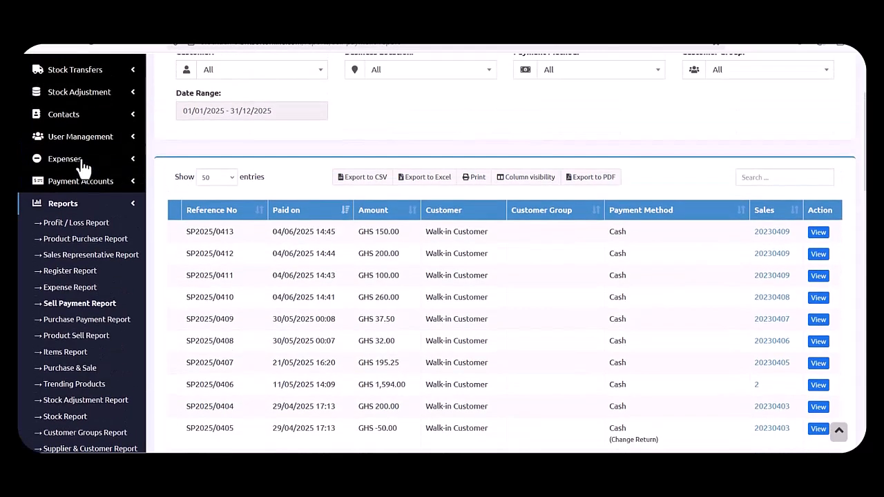
{"action": "scroll", "coordinate": [93, 280], "scroll_direction": "down", "scroll_amount": 2}
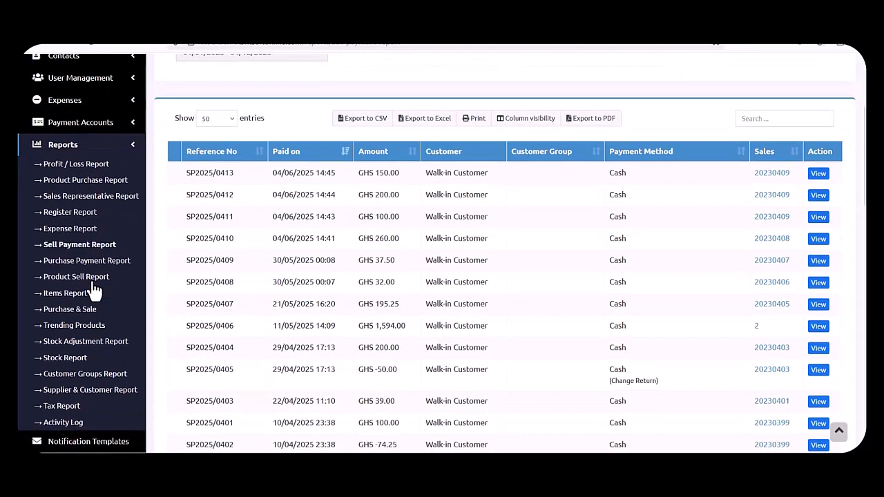
{"action": "scroll", "coordinate": [94, 291], "scroll_direction": "down", "scroll_amount": 1}
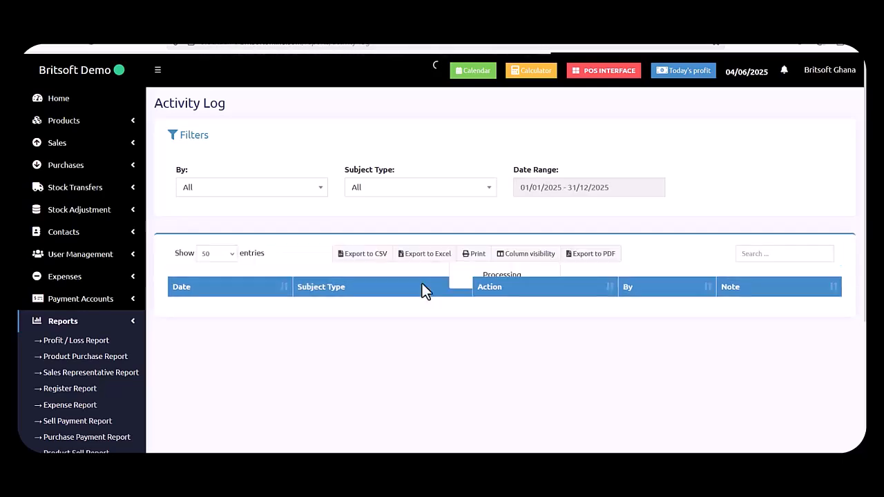
Scroll through the 2025 Activity Log entries, then expand the Settings menu.
{"action": "scroll", "coordinate": [422, 284], "scroll_direction": "down", "scroll_amount": 1}
{"action": "scroll", "coordinate": [422, 291], "scroll_direction": "down", "scroll_amount": 2}
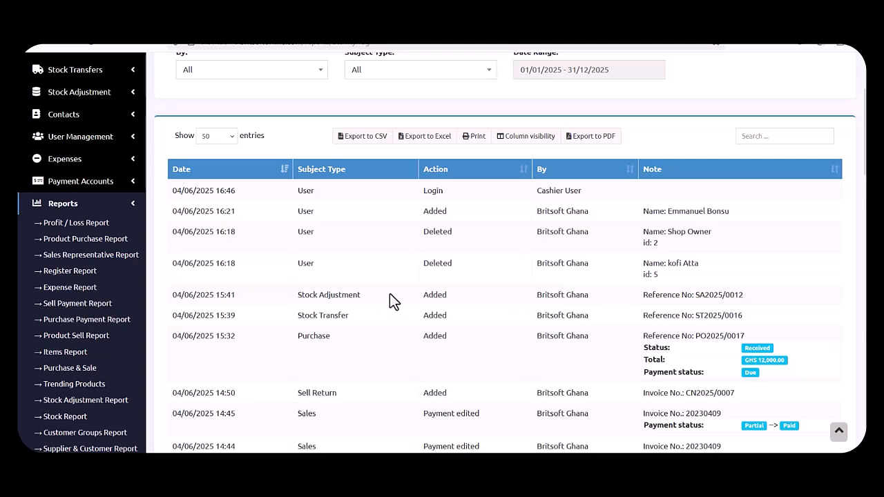
{"action": "scroll", "coordinate": [389, 293], "scroll_direction": "down", "scroll_amount": 3}
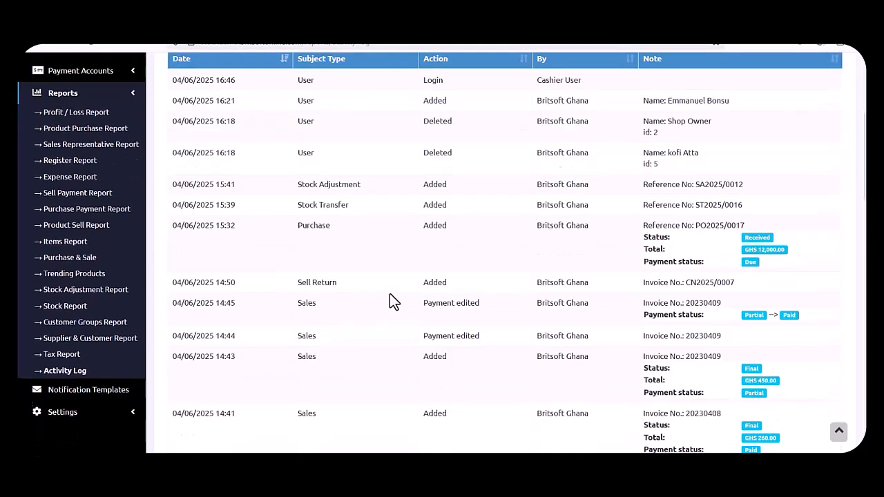
{"action": "scroll", "coordinate": [390, 302], "scroll_direction": "down", "scroll_amount": 2}
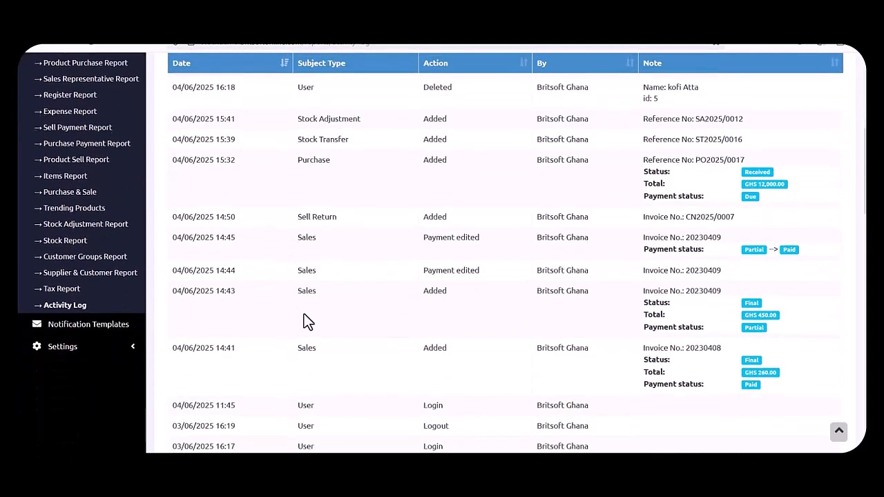
{"action": "left_click", "coordinate": [114, 348]}
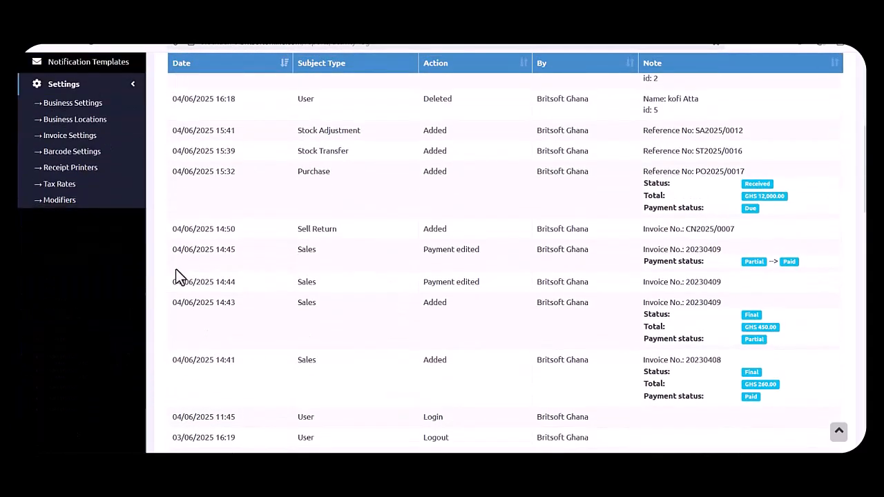
Review the Business settings, leaving the 10.00 default profit percent unchanged.
{"action": "scroll", "coordinate": [175, 269], "scroll_direction": "up", "scroll_amount": 3}
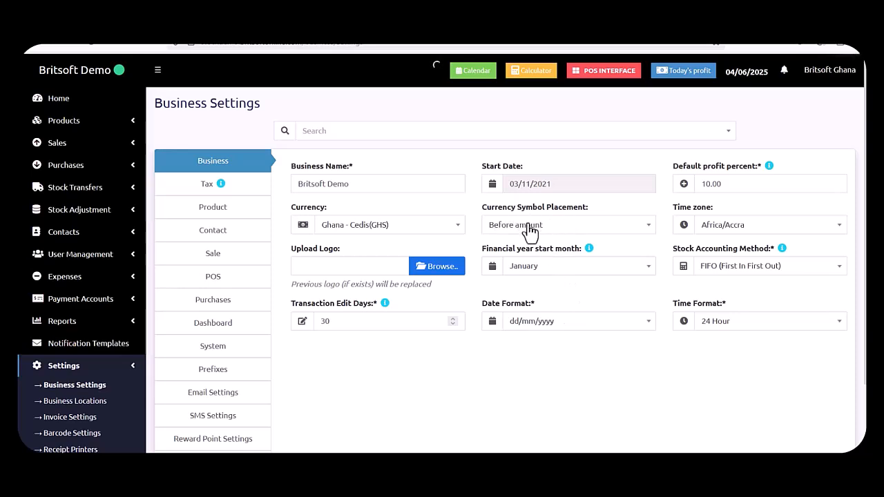
{"action": "double_click", "coordinate": [728, 187]}
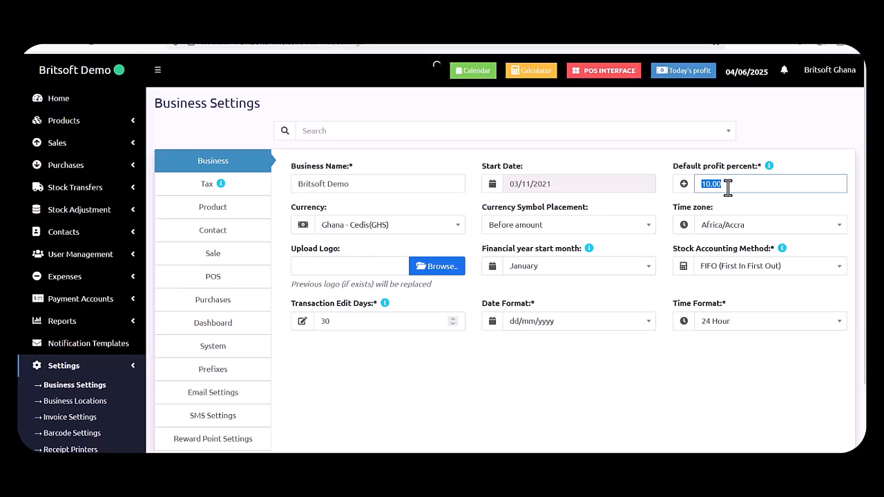
{"action": "left_click", "coordinate": [642, 387]}
Look over the Product settings, then browse the POS settings and keyboard shortcuts.
{"action": "left_click", "coordinate": [243, 215]}
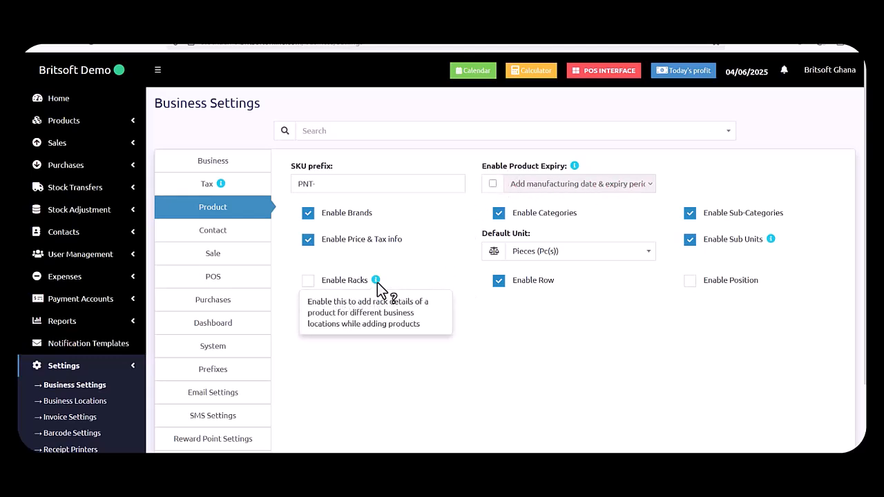
{"action": "left_click", "coordinate": [240, 283]}
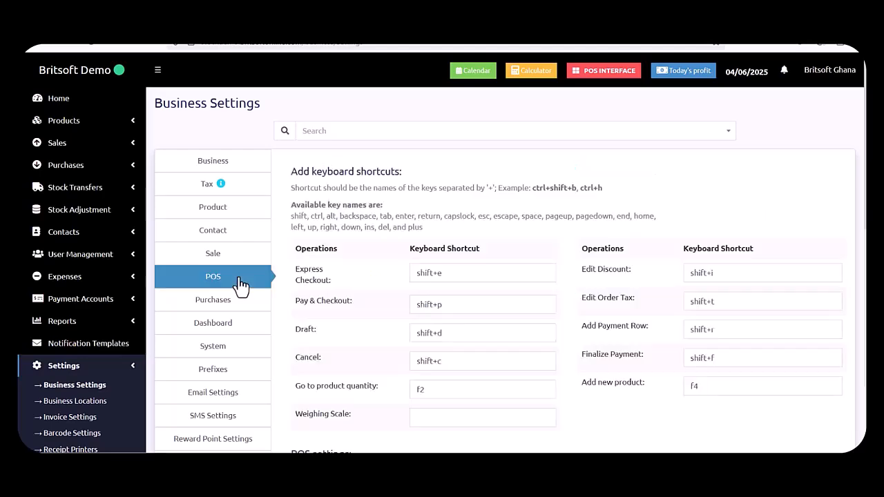
{"action": "scroll", "coordinate": [455, 280], "scroll_direction": "down", "scroll_amount": 3}
{"action": "scroll", "coordinate": [456, 280], "scroll_direction": "down", "scroll_amount": 3}
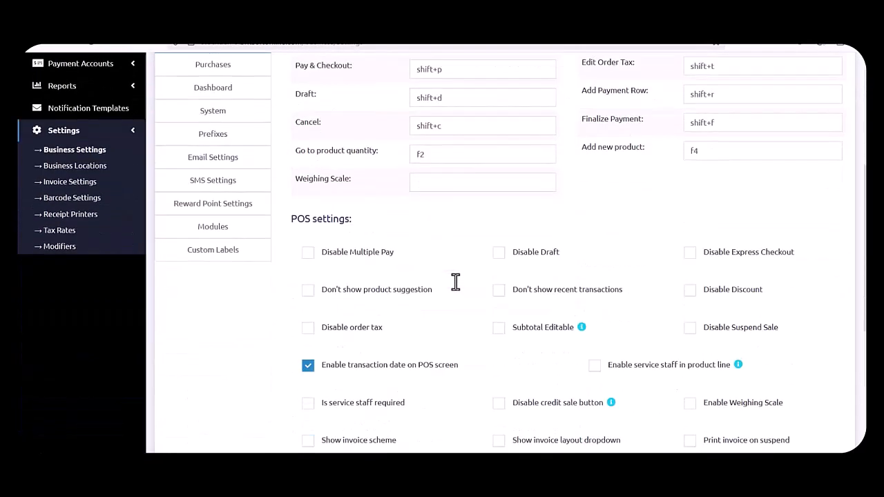
{"action": "scroll", "coordinate": [456, 282], "scroll_direction": "down", "scroll_amount": 7}
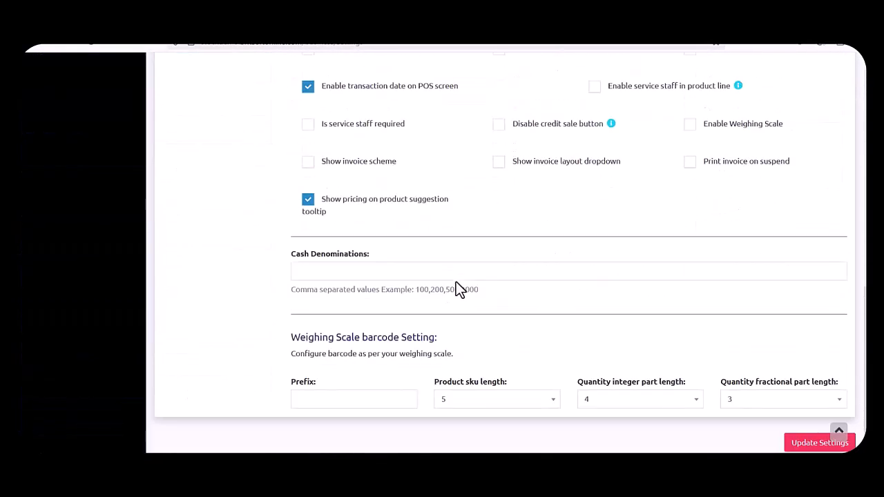
{"action": "scroll", "coordinate": [455, 281], "scroll_direction": "up", "scroll_amount": 7}
{"action": "scroll", "coordinate": [435, 304], "scroll_direction": "up", "scroll_amount": 3}
{"action": "scroll", "coordinate": [252, 304], "scroll_direction": "up", "scroll_amount": 2}
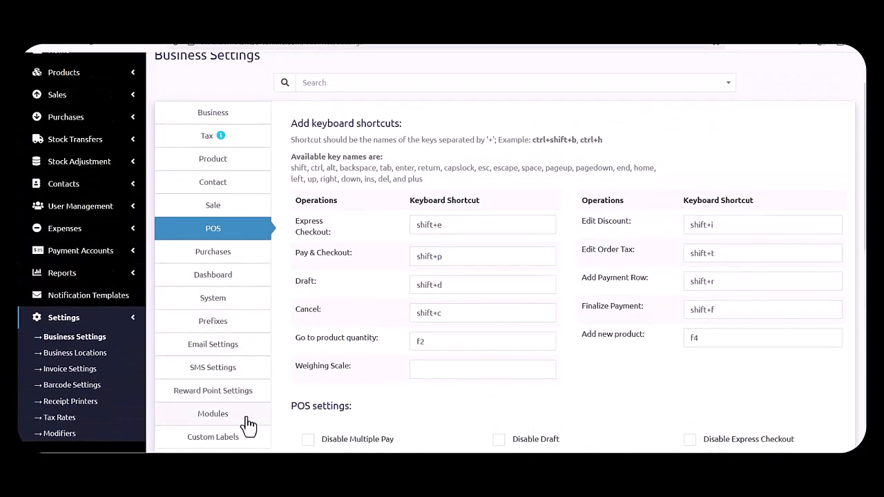
{"action": "scroll", "coordinate": [250, 423], "scroll_direction": "up", "scroll_amount": 1}
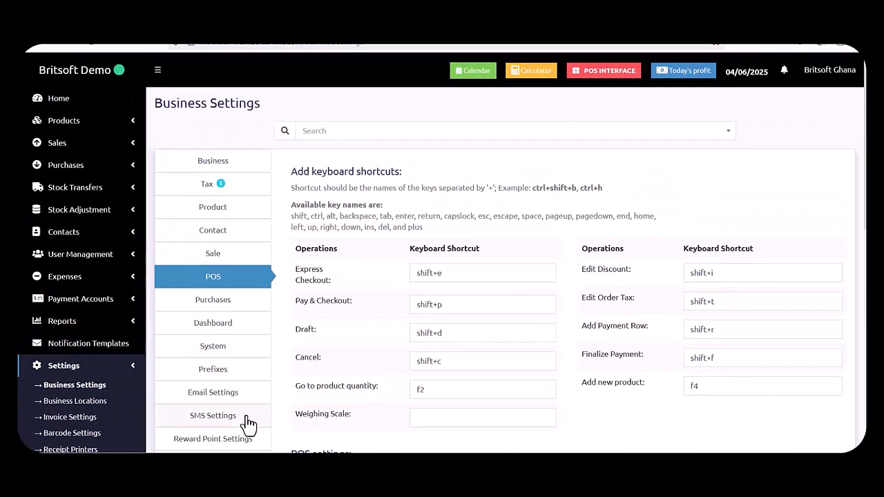
Open Business Locations showing Accra Shop, Kumasi Warehouse, Main Warehouse and Teshie Container Junction.
{"action": "left_click", "coordinate": [76, 402]}
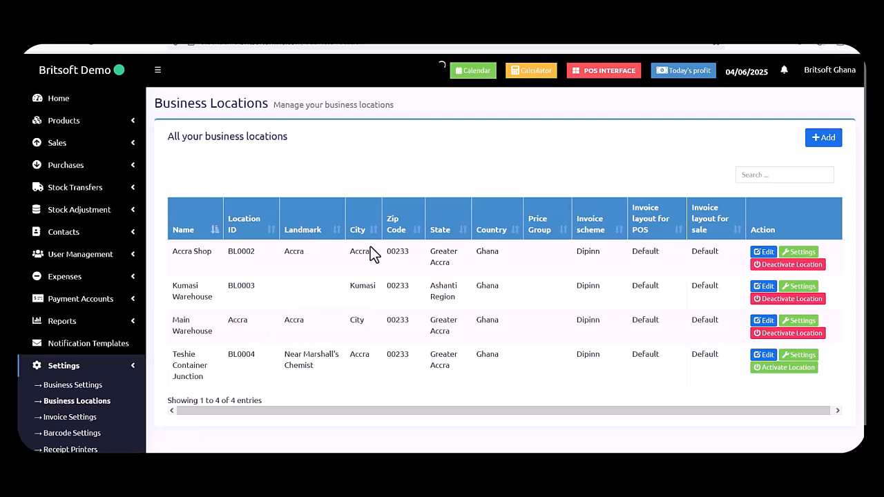
{"action": "scroll", "coordinate": [122, 389], "scroll_direction": "down", "scroll_amount": 1}
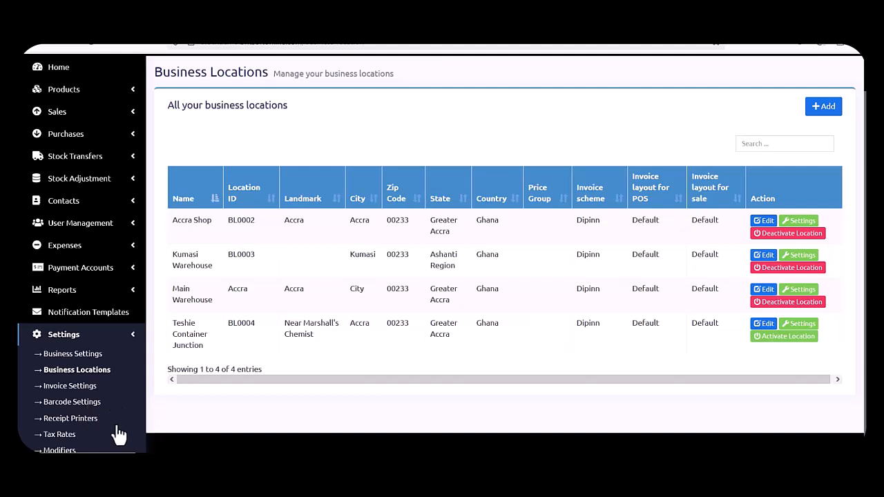
{"action": "left_click", "coordinate": [62, 437]}
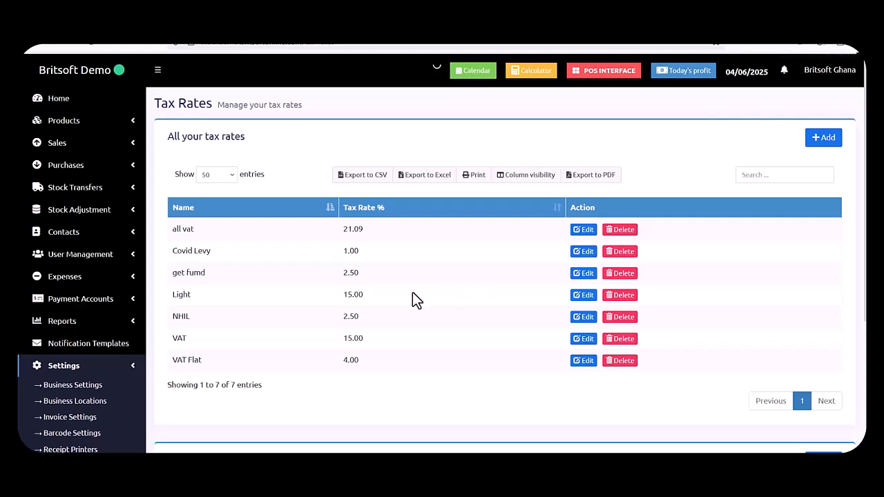
{"action": "scroll", "coordinate": [412, 300], "scroll_direction": "down", "scroll_amount": 2}
{"action": "scroll", "coordinate": [413, 300], "scroll_direction": "up", "scroll_amount": 2}
{"action": "scroll", "coordinate": [344, 360], "scroll_direction": "down", "scroll_amount": 3}
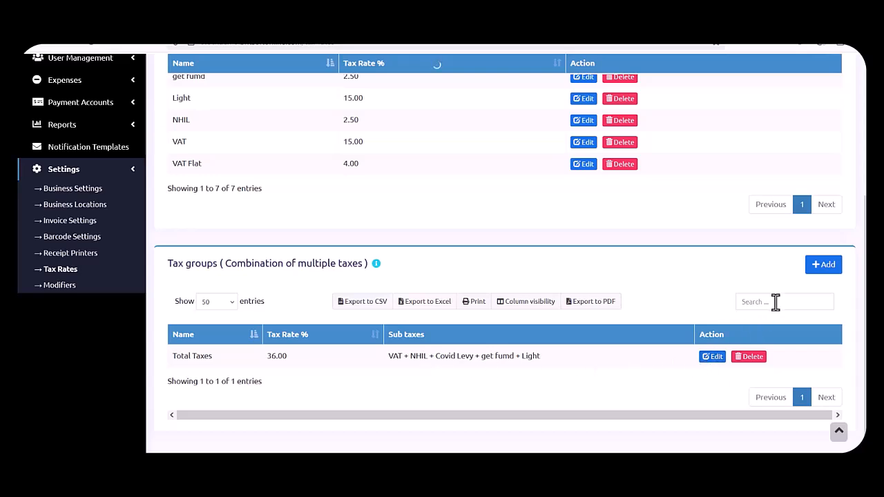
Save a tax group named 'Taxes' with sub taxes VAT and NHIL, totalling 17.50%.
{"action": "left_click", "coordinate": [827, 269]}
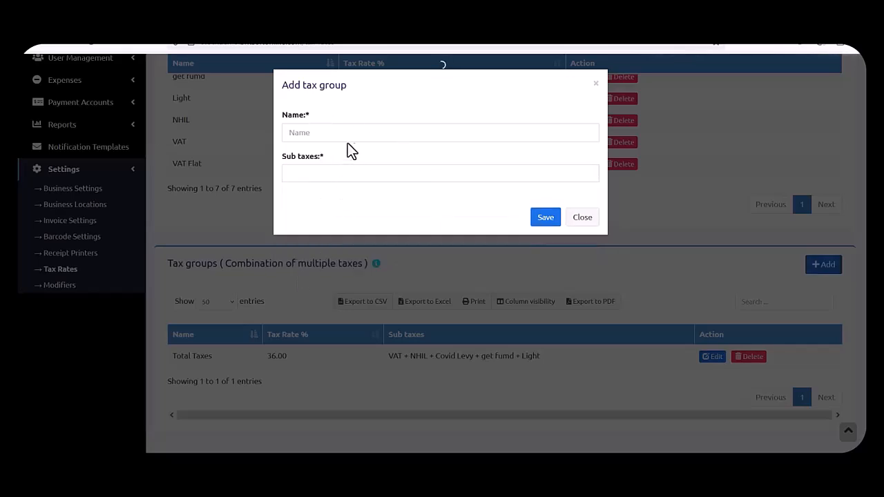
{"action": "type", "text": "Taxes"}
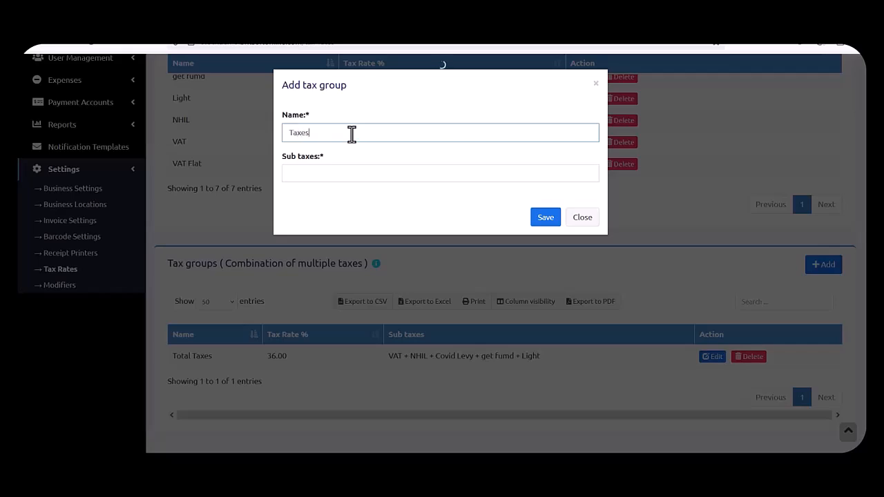
{"action": "left_click", "coordinate": [365, 173]}
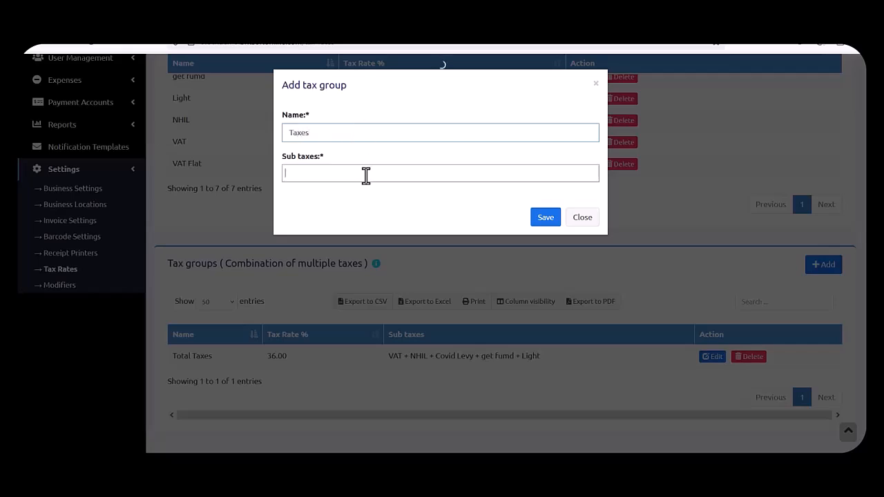
{"action": "left_click", "coordinate": [337, 194]}
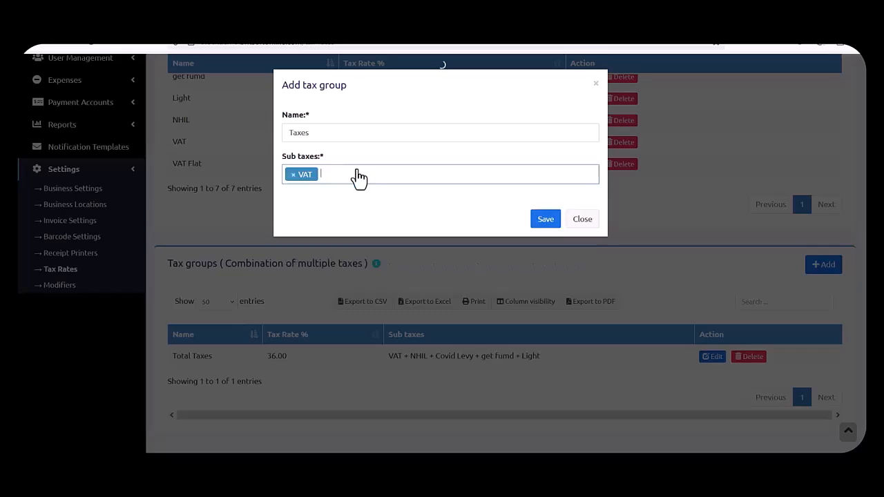
{"action": "left_click", "coordinate": [355, 173]}
{"action": "left_click", "coordinate": [326, 210]}
{"action": "left_click", "coordinate": [376, 173]}
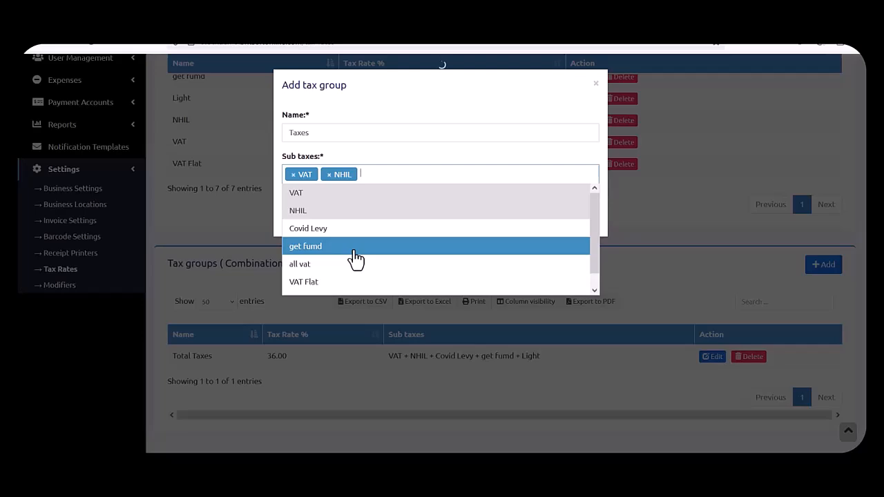
{"action": "left_click", "coordinate": [461, 103]}
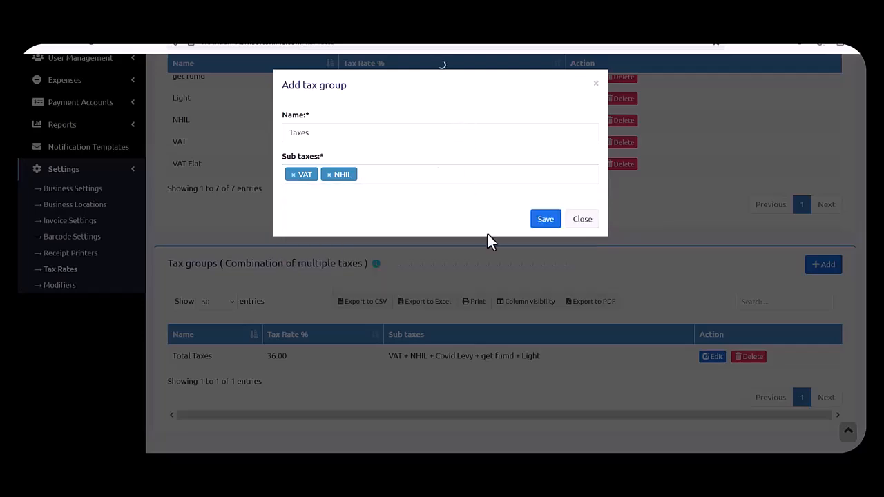
{"action": "left_click", "coordinate": [544, 226]}
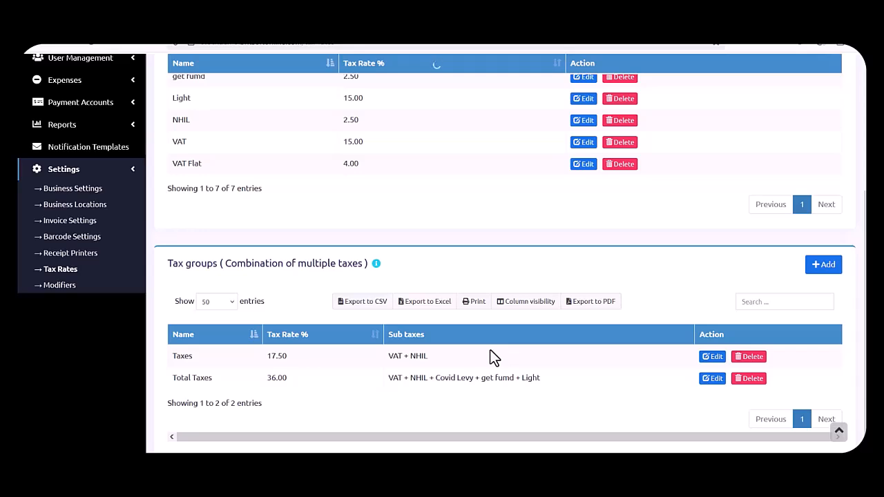
{"action": "left_click", "coordinate": [474, 301]}
On Print Labels, search 'bag' to add Bigoo and set its label count to 30.
{"action": "scroll", "coordinate": [135, 290], "scroll_direction": "up", "scroll_amount": 1}
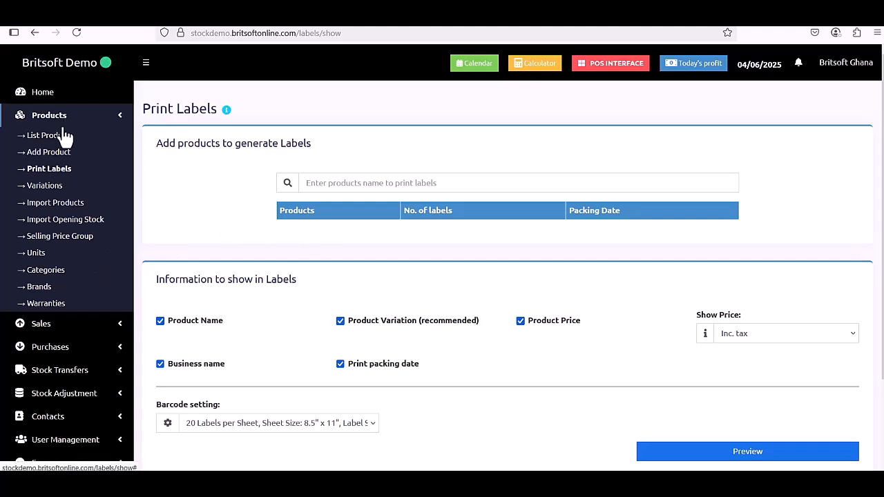
{"action": "left_click", "coordinate": [53, 173]}
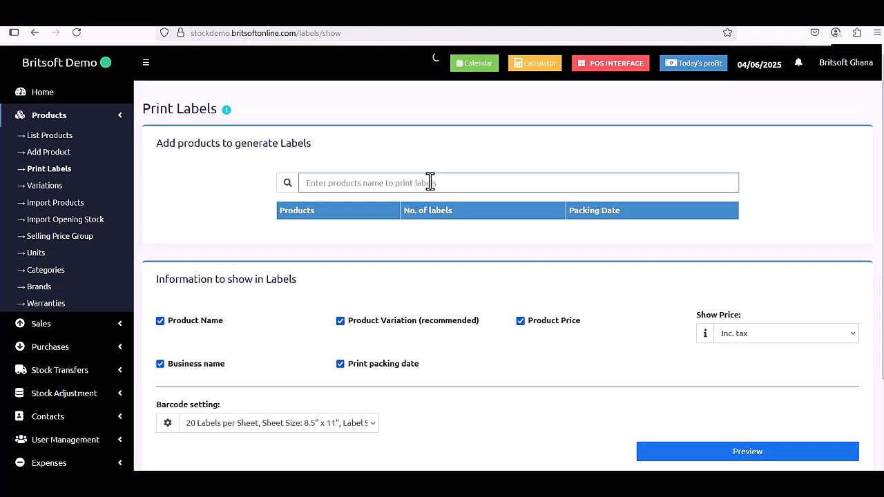
{"action": "type", "text": "bag"}
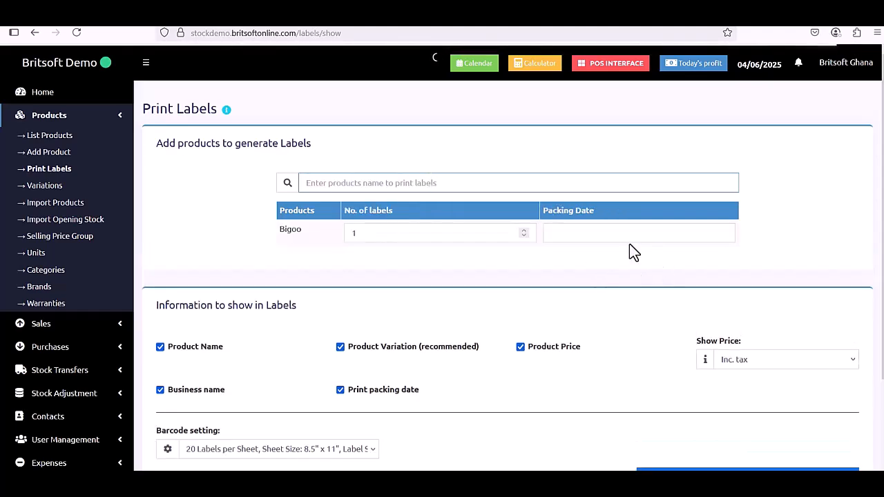
{"action": "double_click", "coordinate": [429, 233]}
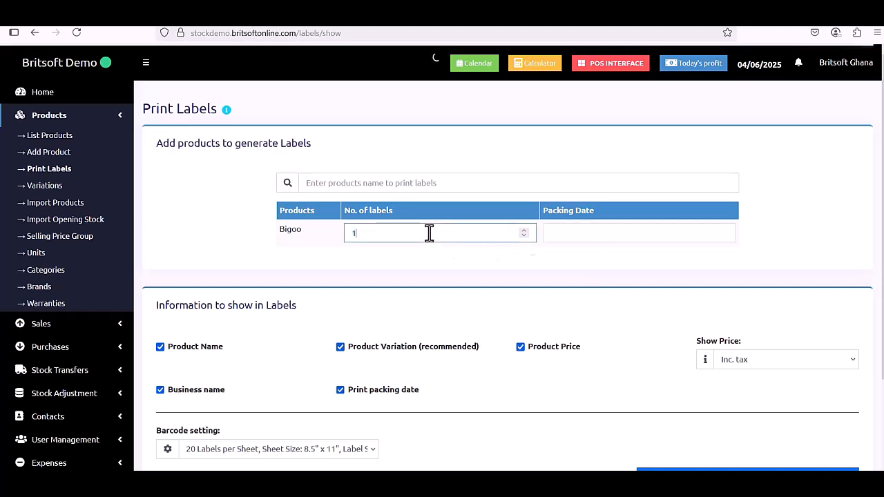
{"action": "type", "text": "30"}
{"action": "left_click", "coordinate": [444, 268]}
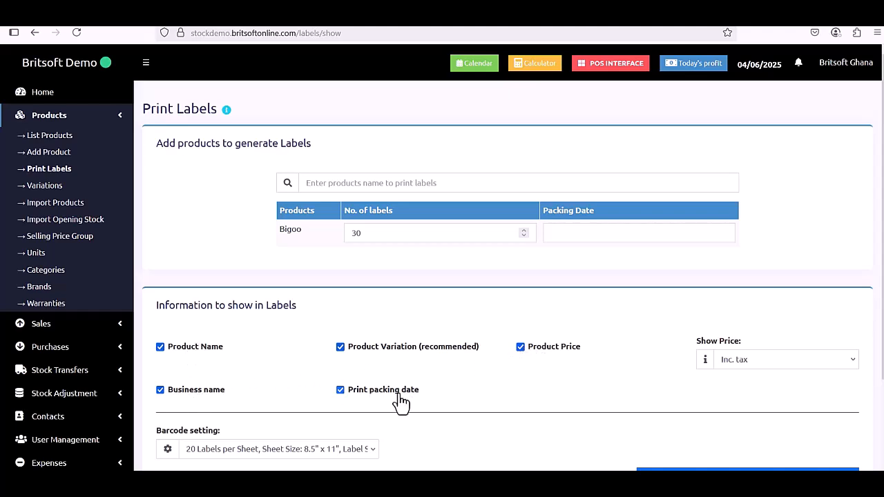
Scroll down to the barcode setting and open the sheet layout list.
{"action": "scroll", "coordinate": [479, 400], "scroll_direction": "down", "scroll_amount": 2}
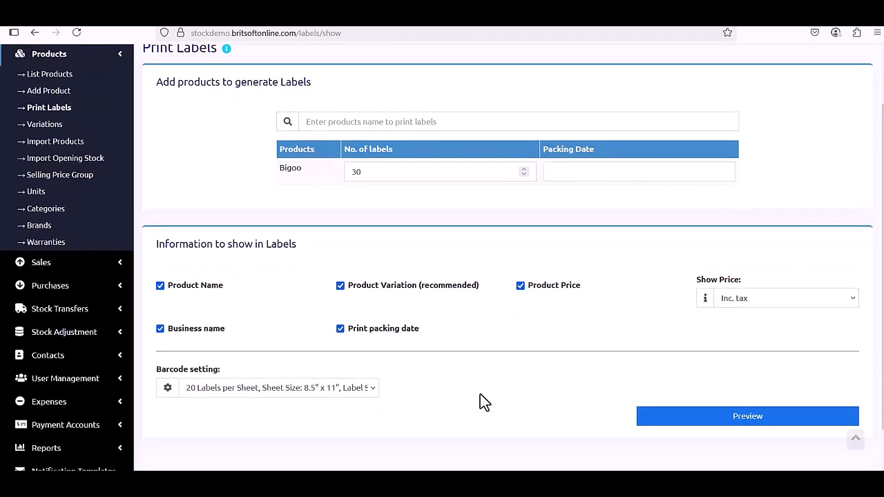
{"action": "scroll", "coordinate": [480, 400], "scroll_direction": "down", "scroll_amount": 1}
{"action": "left_click", "coordinate": [333, 347]}
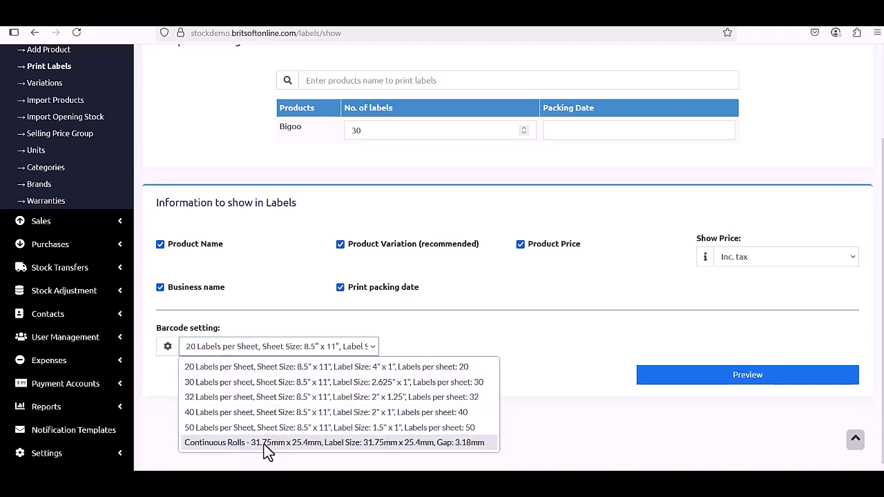
Keep 20 labels per sheet, preview the GHS 18.75 Bigoo labels, and return to the form.
{"action": "left_click", "coordinate": [264, 368]}
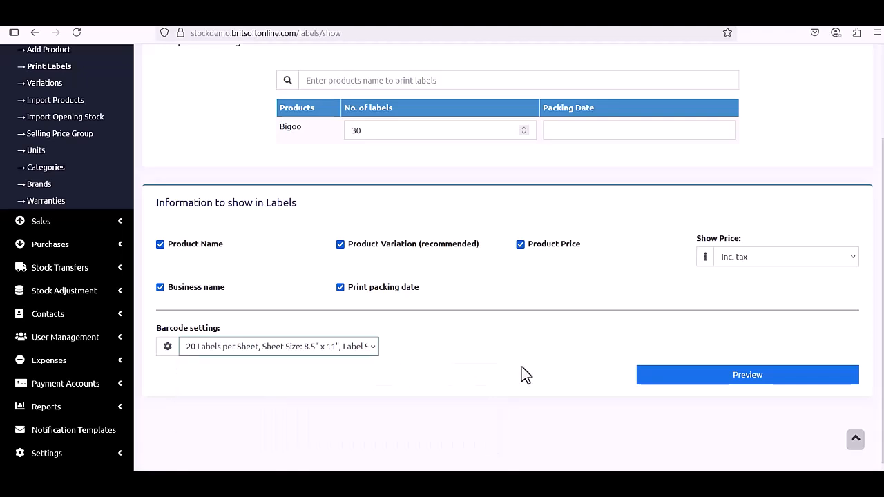
{"action": "left_click", "coordinate": [707, 383]}
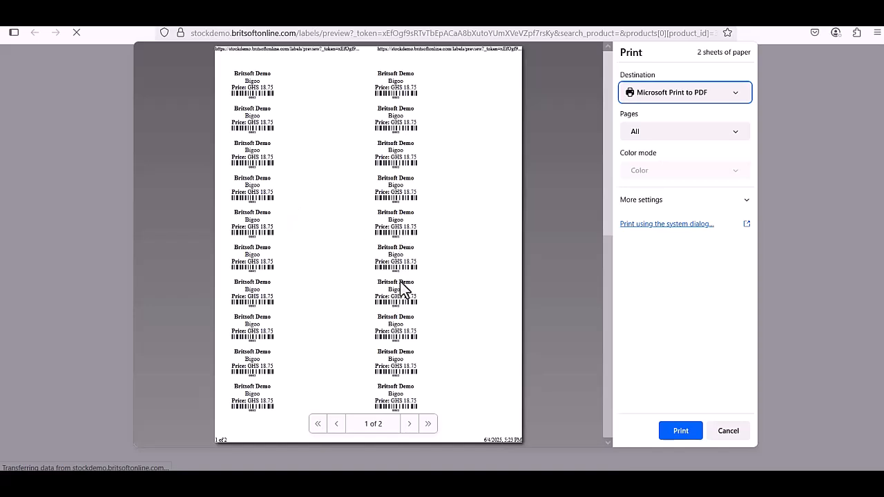
{"action": "mouse_move", "coordinate": [357, 25]}
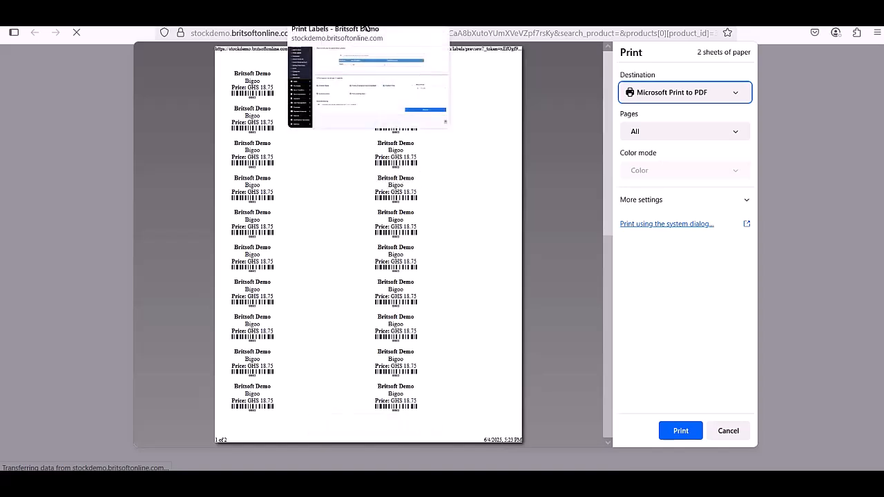
{"action": "left_click", "coordinate": [363, 19]}
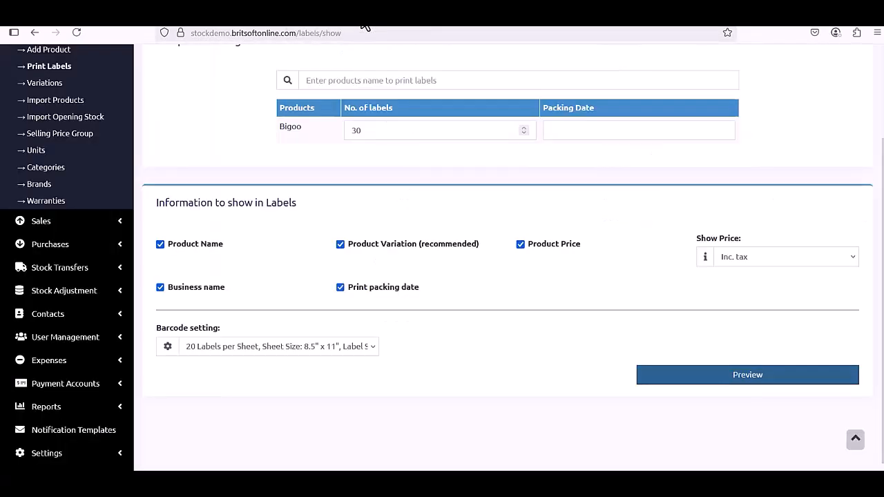
Preview the labels without Product Price, then turn Product Price back on and preview again.
{"action": "left_click", "coordinate": [521, 247]}
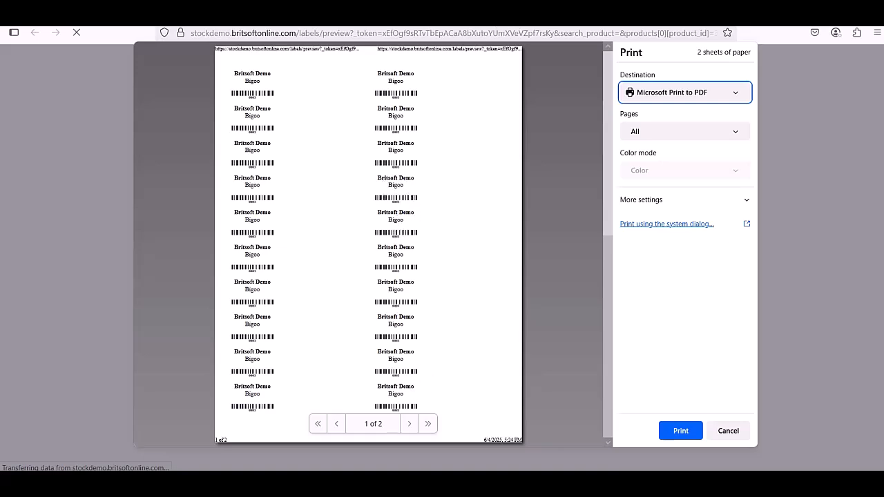
{"action": "left_click", "coordinate": [537, 11]}
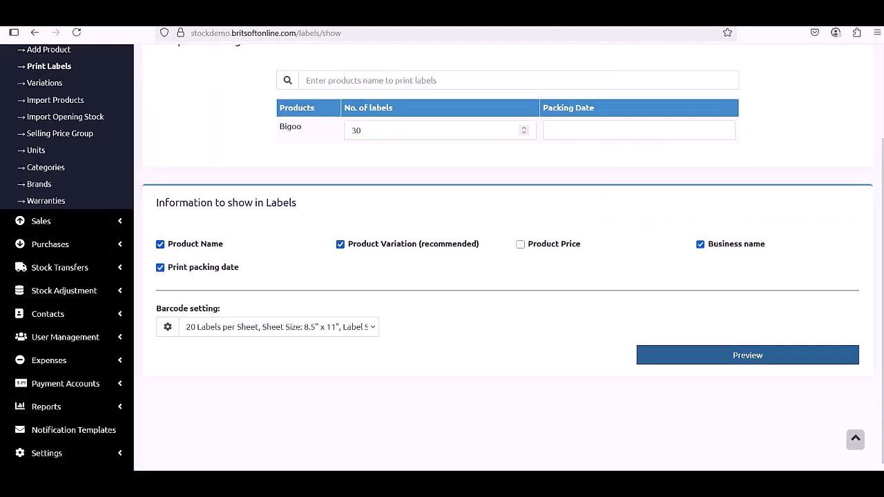
{"action": "left_click", "coordinate": [519, 246]}
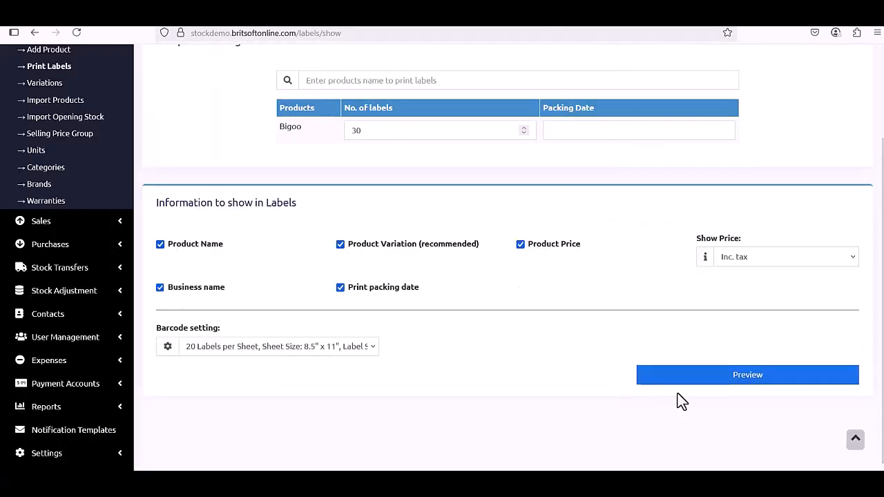
{"action": "left_click", "coordinate": [696, 384]}
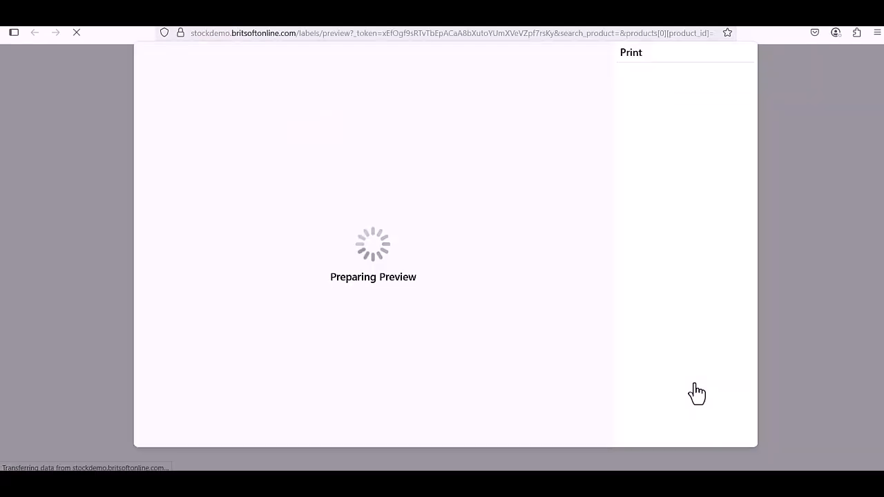